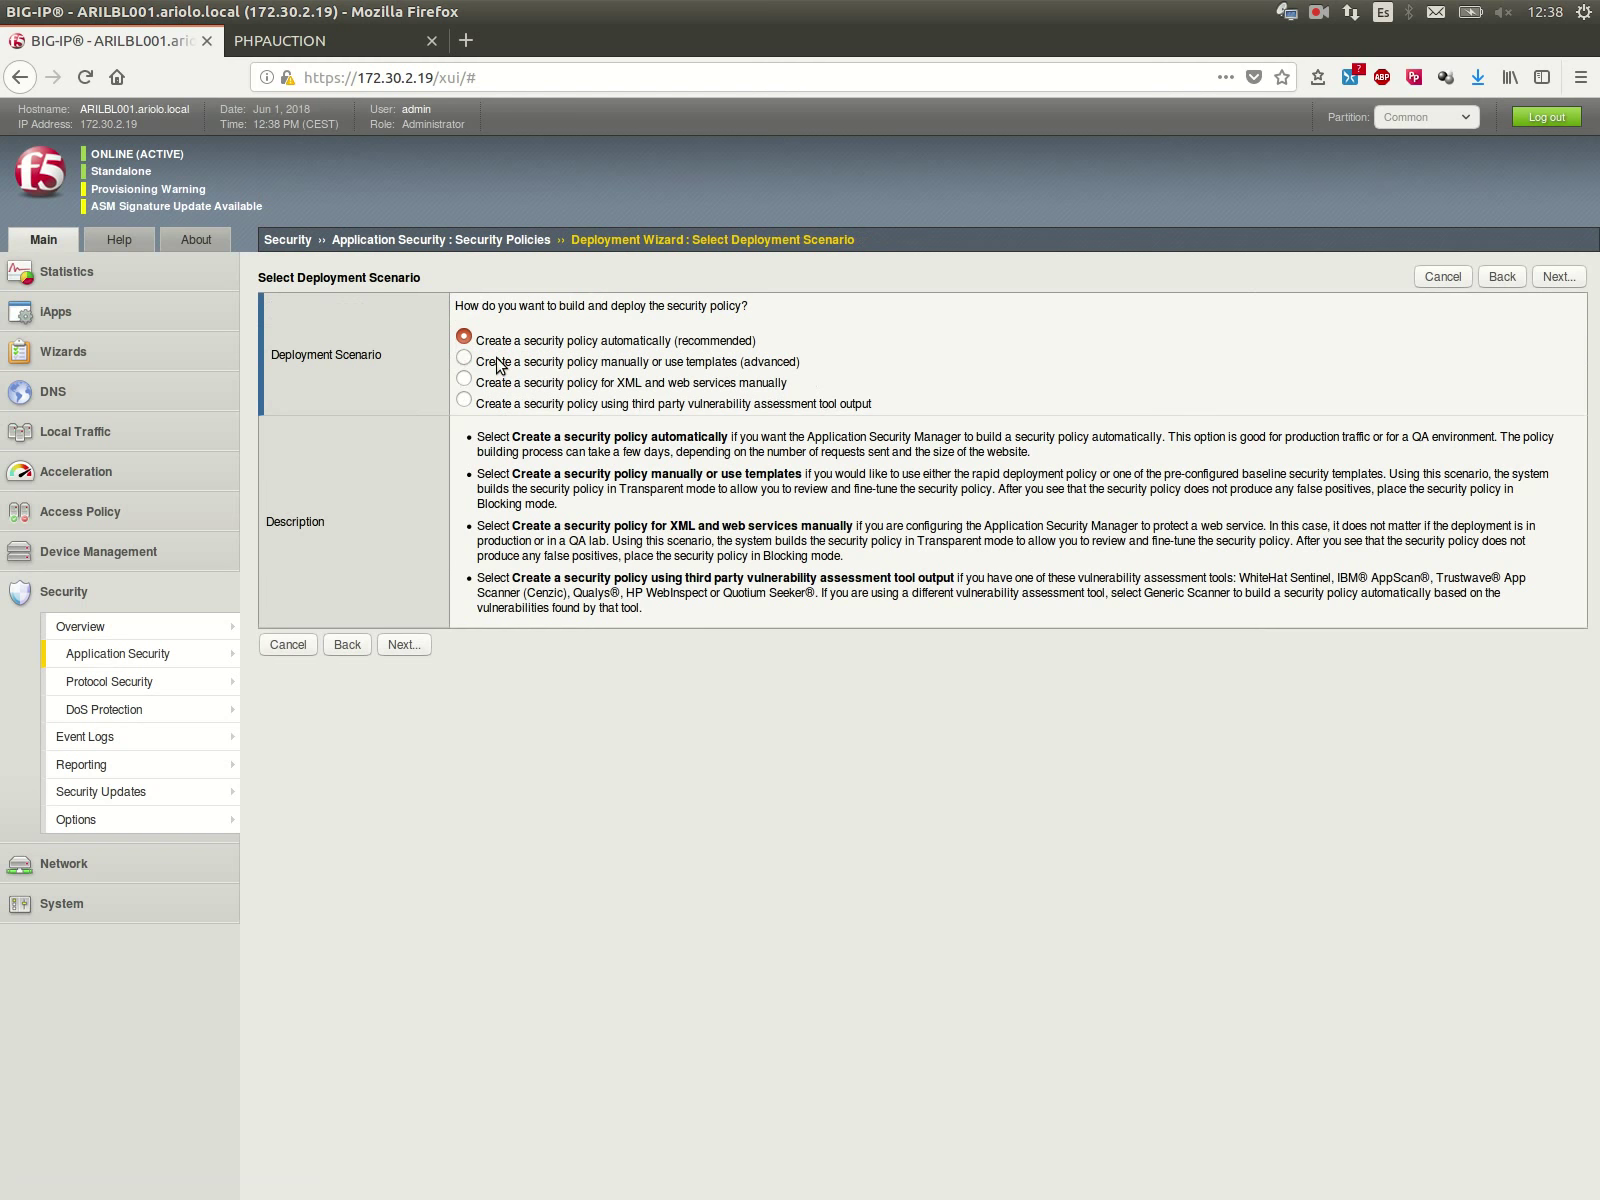
Step: Choose the manual/templates scenario and name the new security policy lab_13
{"action": "left_click", "coordinate": [404, 644]}
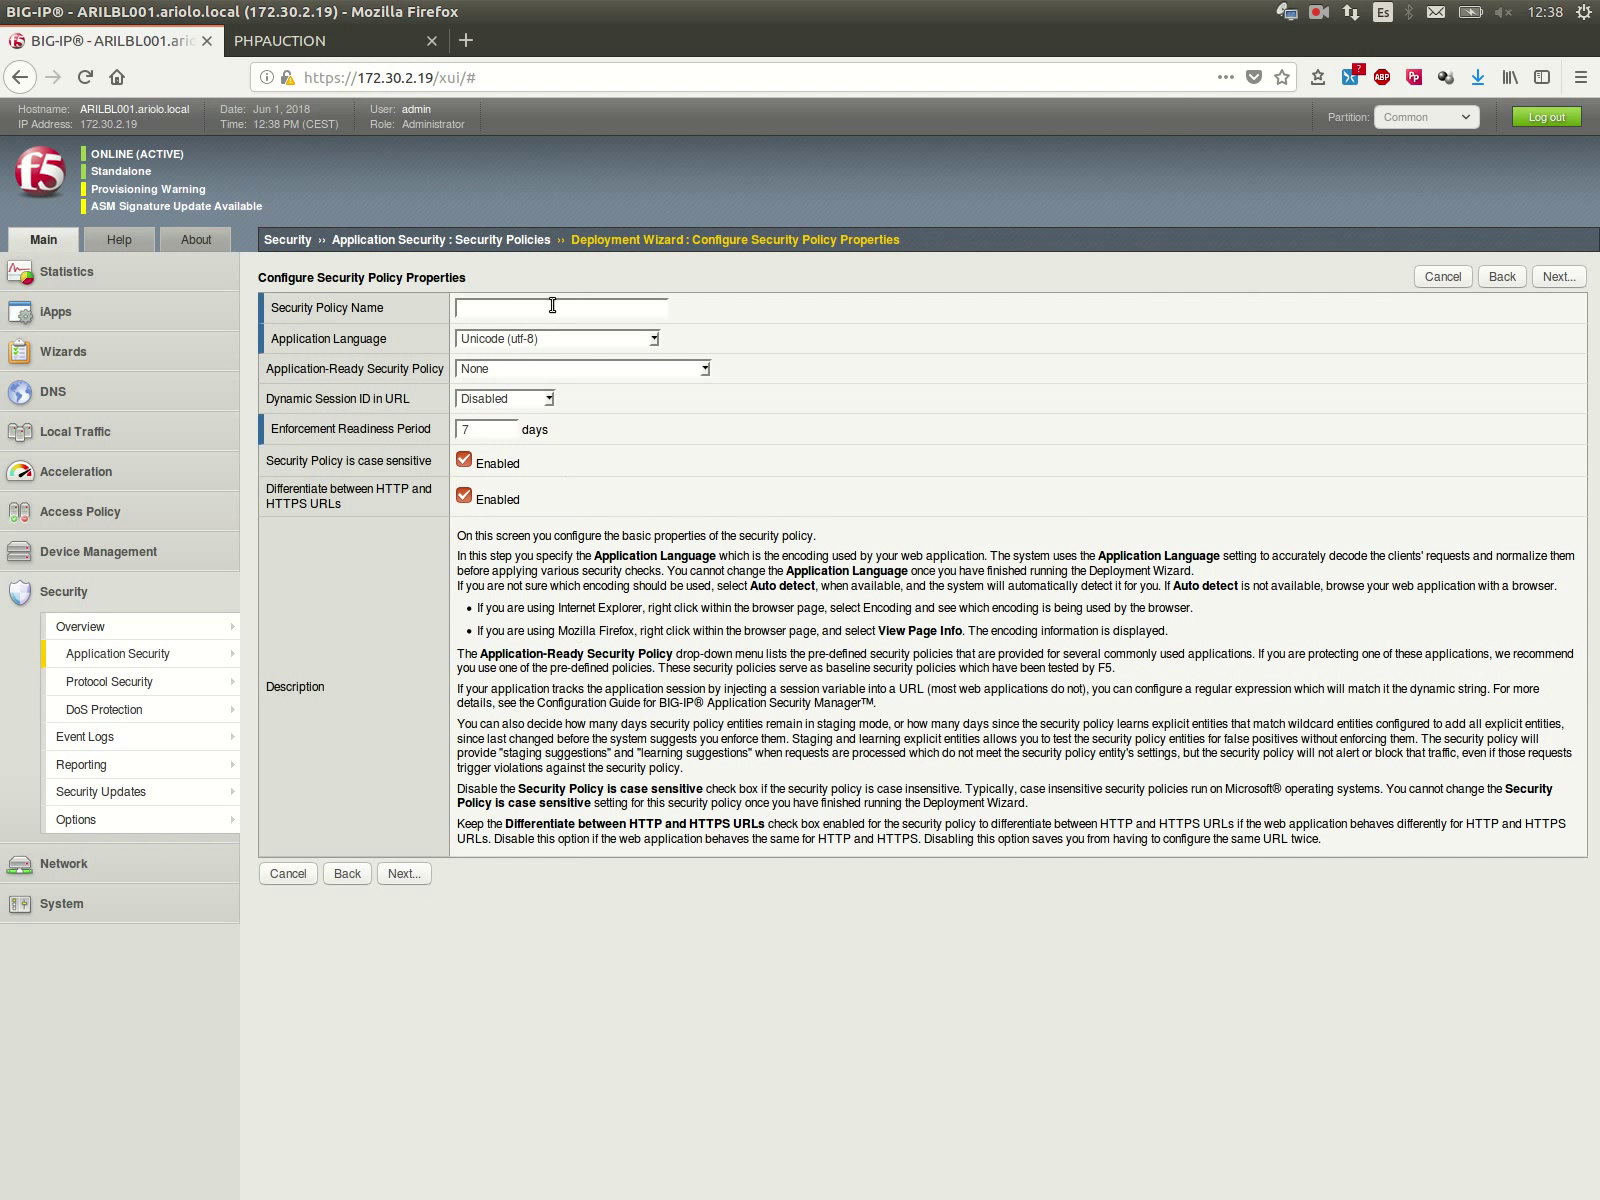
{"action": "left_click", "coordinate": [552, 306]}
{"action": "left_click", "coordinate": [540, 330]}
{"action": "left_click", "coordinate": [407, 875]}
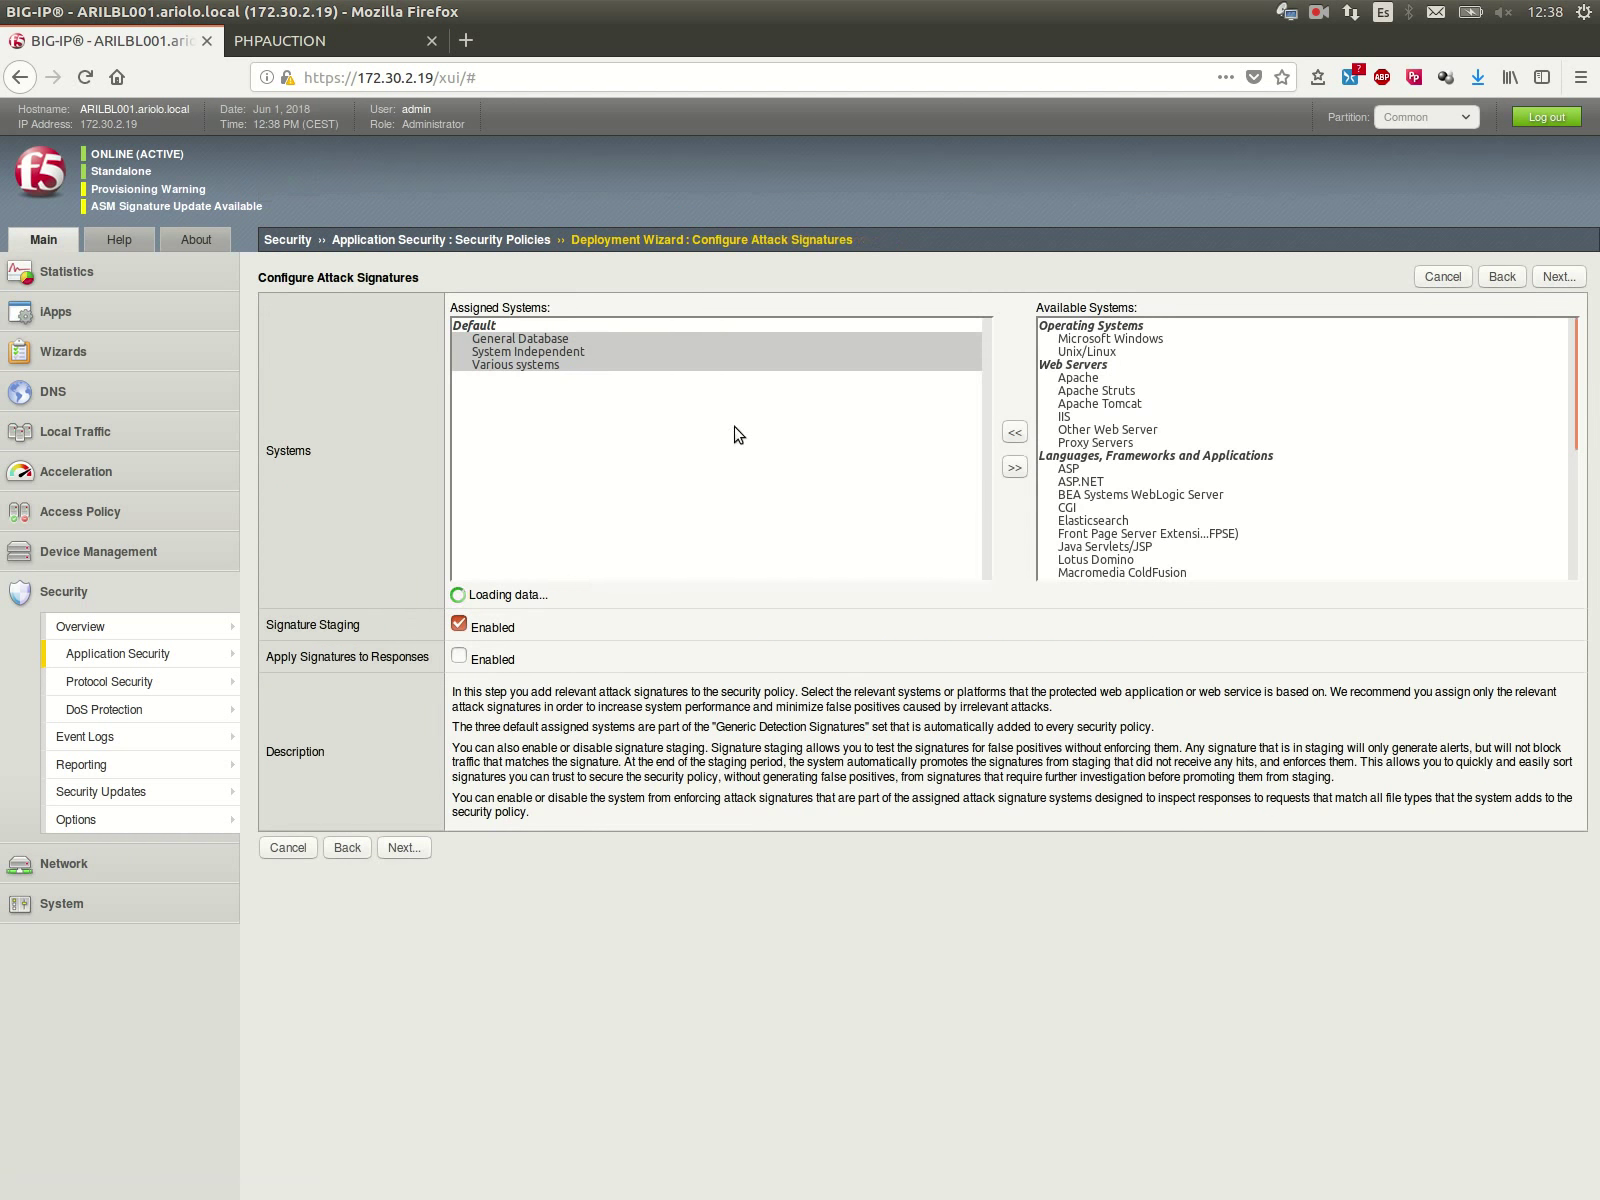
Step: Assign Unix/Linux, Apache, PHP and MySQL as the policy's signature systems
{"action": "left_click", "coordinate": [1061, 355]}
{"action": "left_click", "coordinate": [1015, 432]}
{"action": "left_click", "coordinate": [1102, 366]}
{"action": "left_click", "coordinate": [1015, 432]}
{"action": "left_click", "coordinate": [1106, 546]}
{"action": "scroll", "coordinate": [1106, 546], "scroll_direction": "down", "scroll_amount": 2}
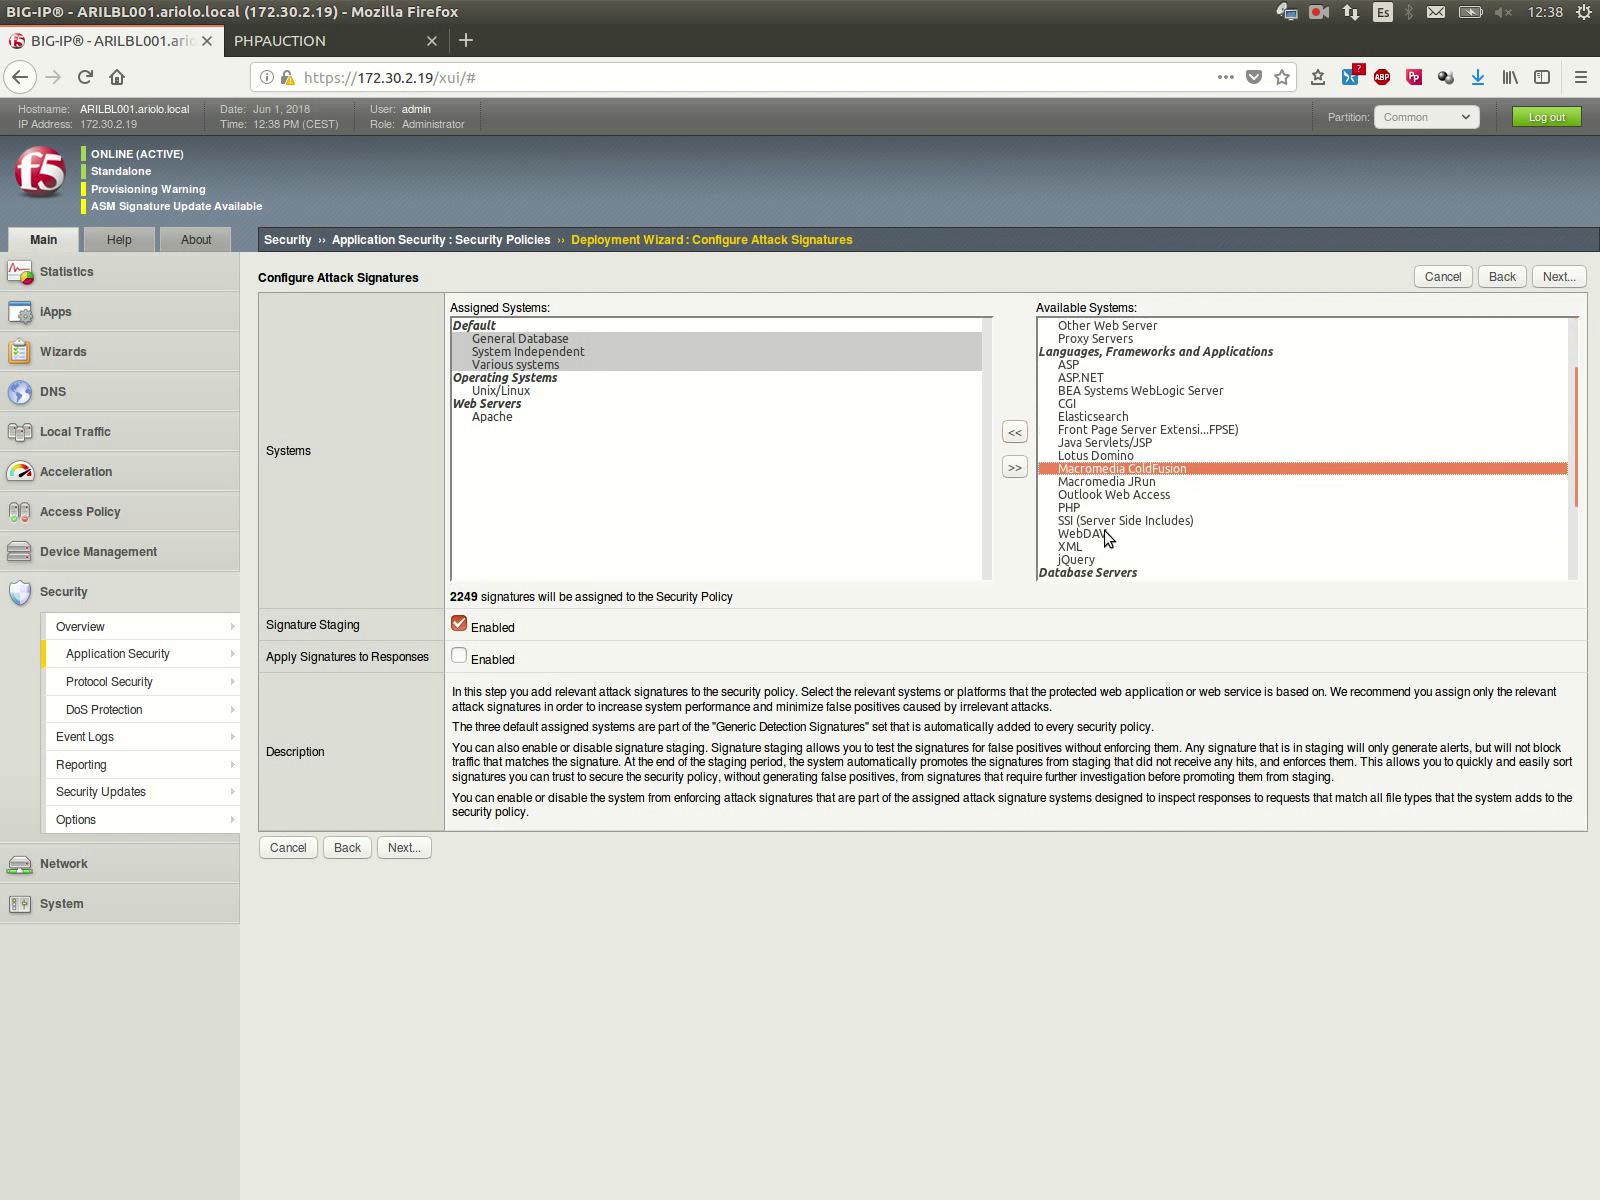
{"action": "left_click", "coordinate": [1089, 508]}
{"action": "left_click", "coordinate": [1015, 432]}
{"action": "scroll", "coordinate": [1097, 510], "scroll_direction": "down", "scroll_amount": 3}
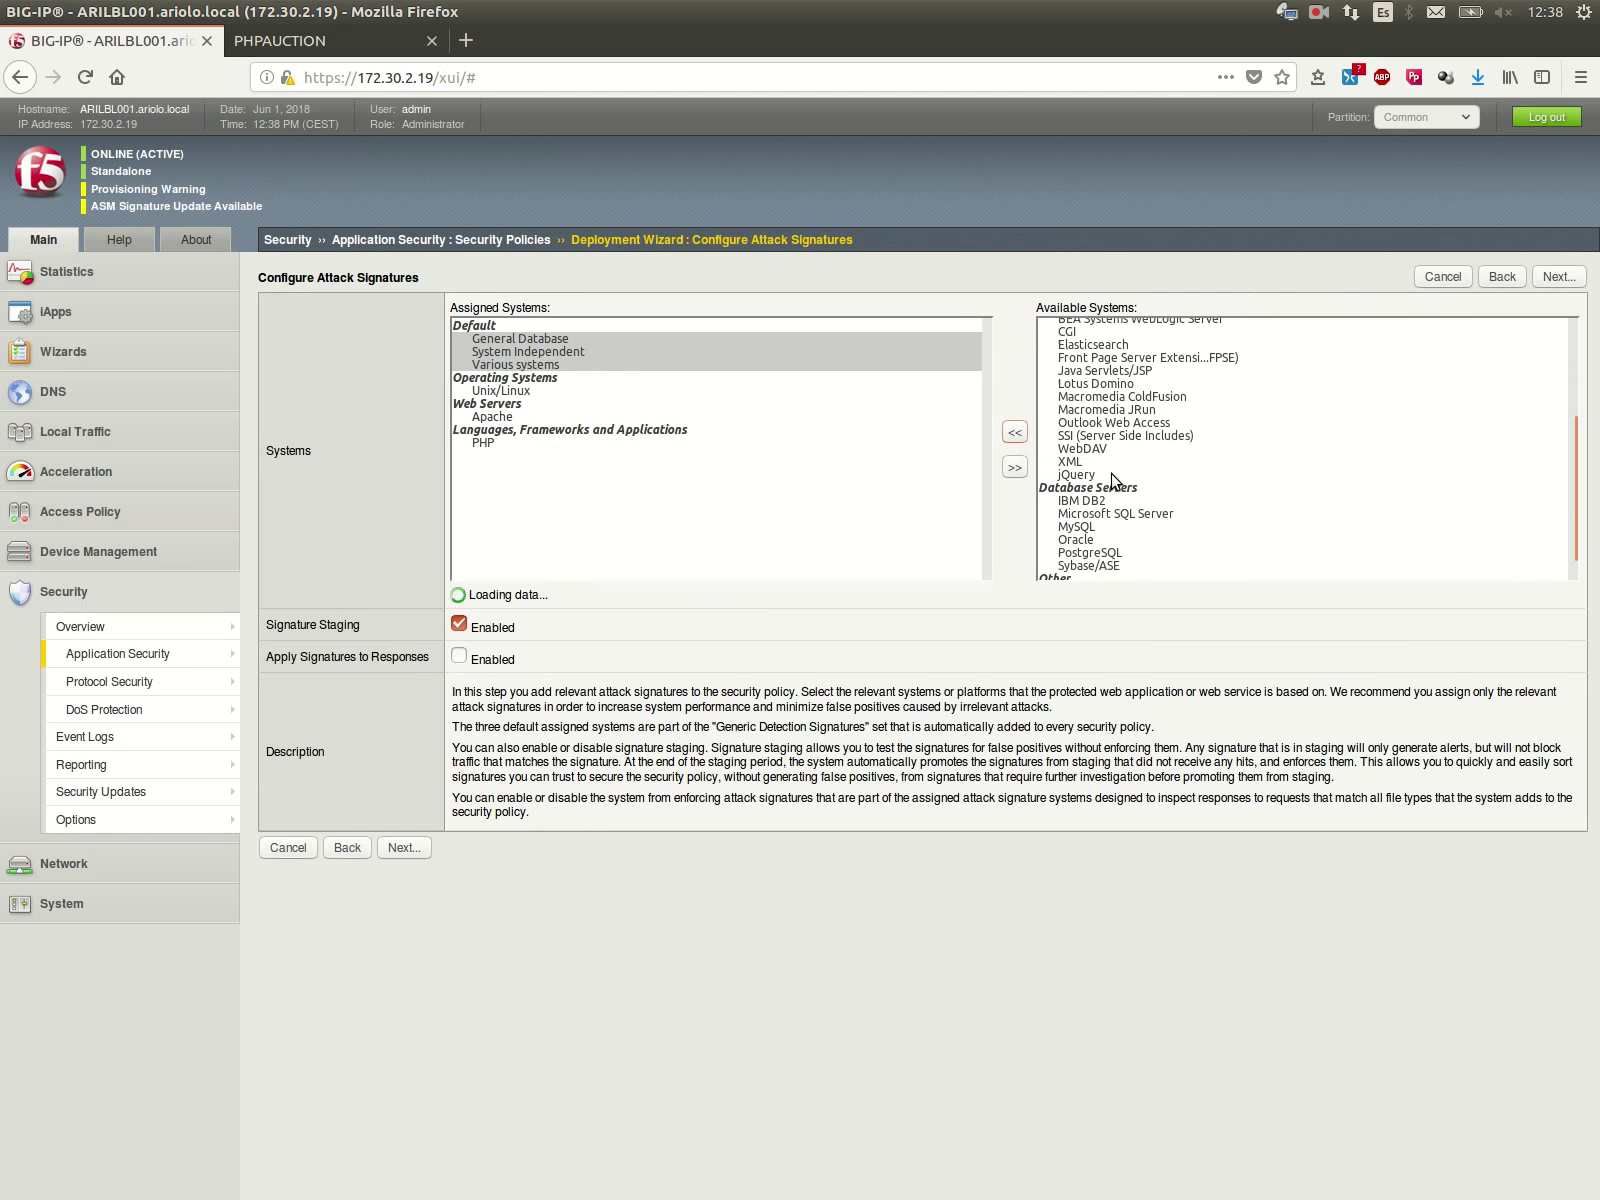
{"action": "left_click", "coordinate": [1073, 497]}
{"action": "left_click", "coordinate": [1020, 434]}
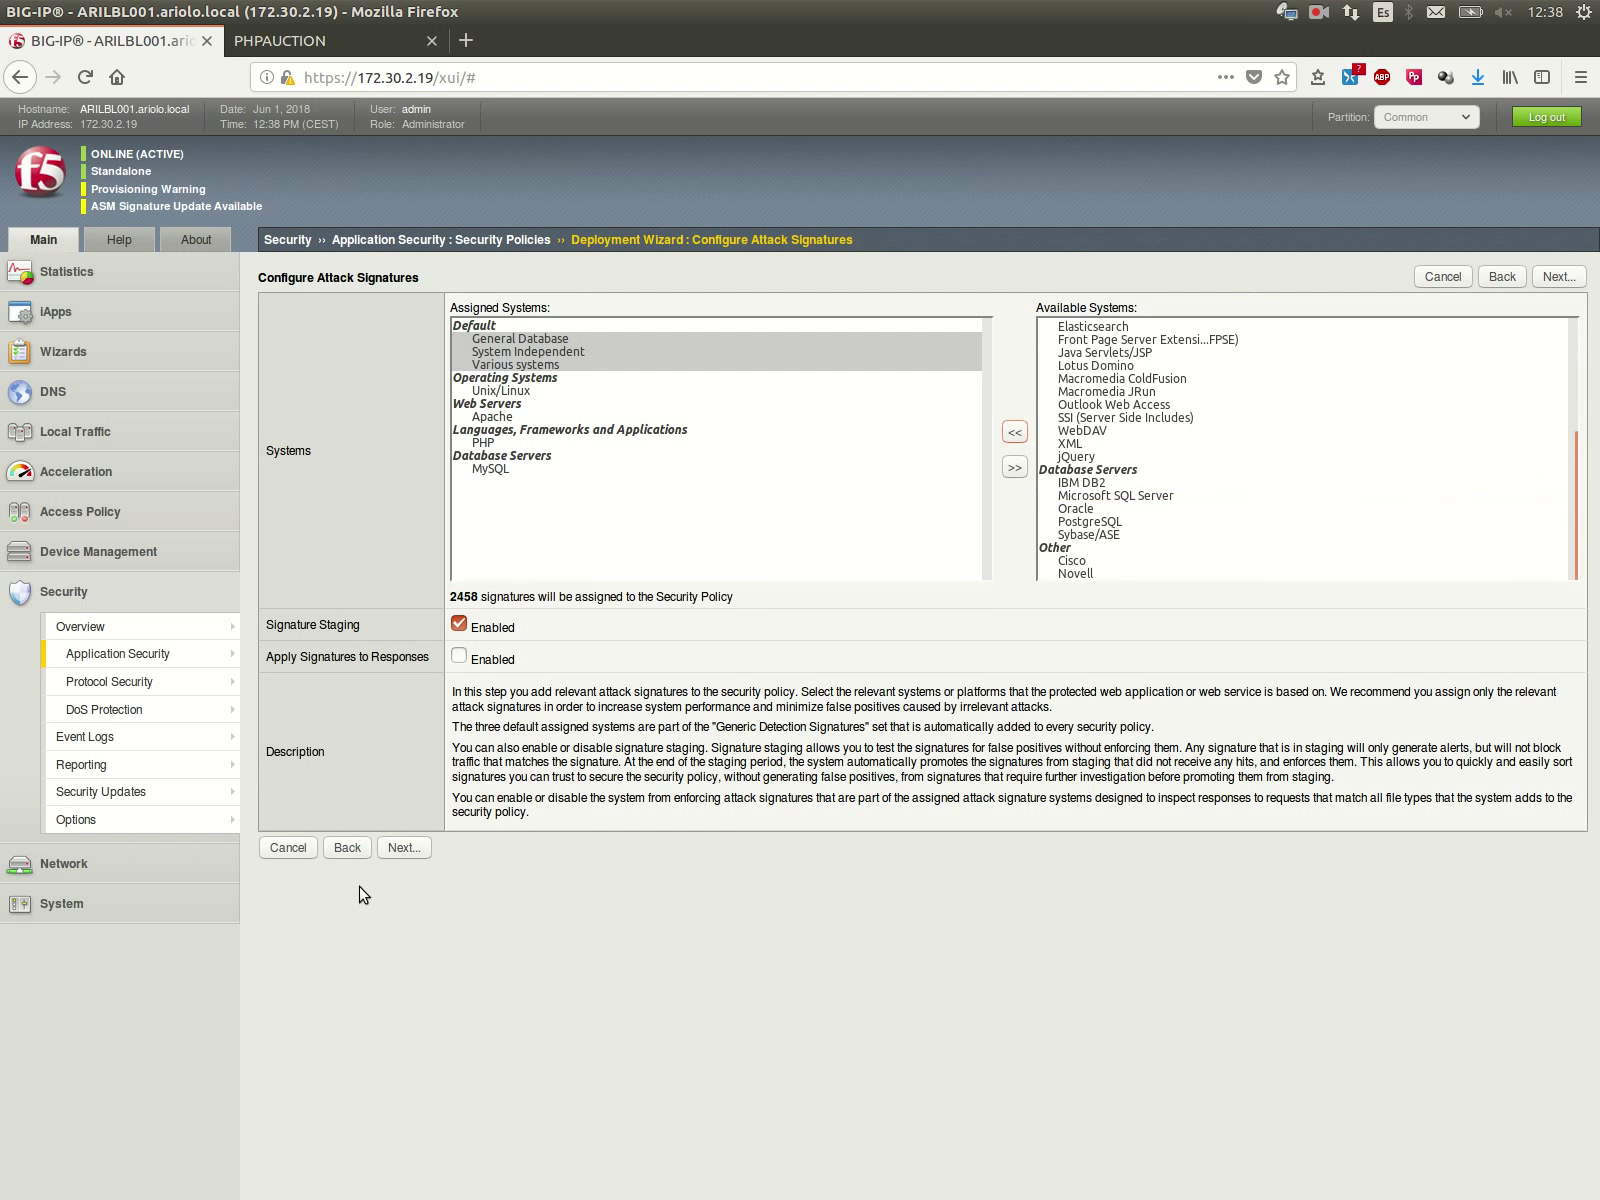
{"action": "left_click", "coordinate": [403, 850]}
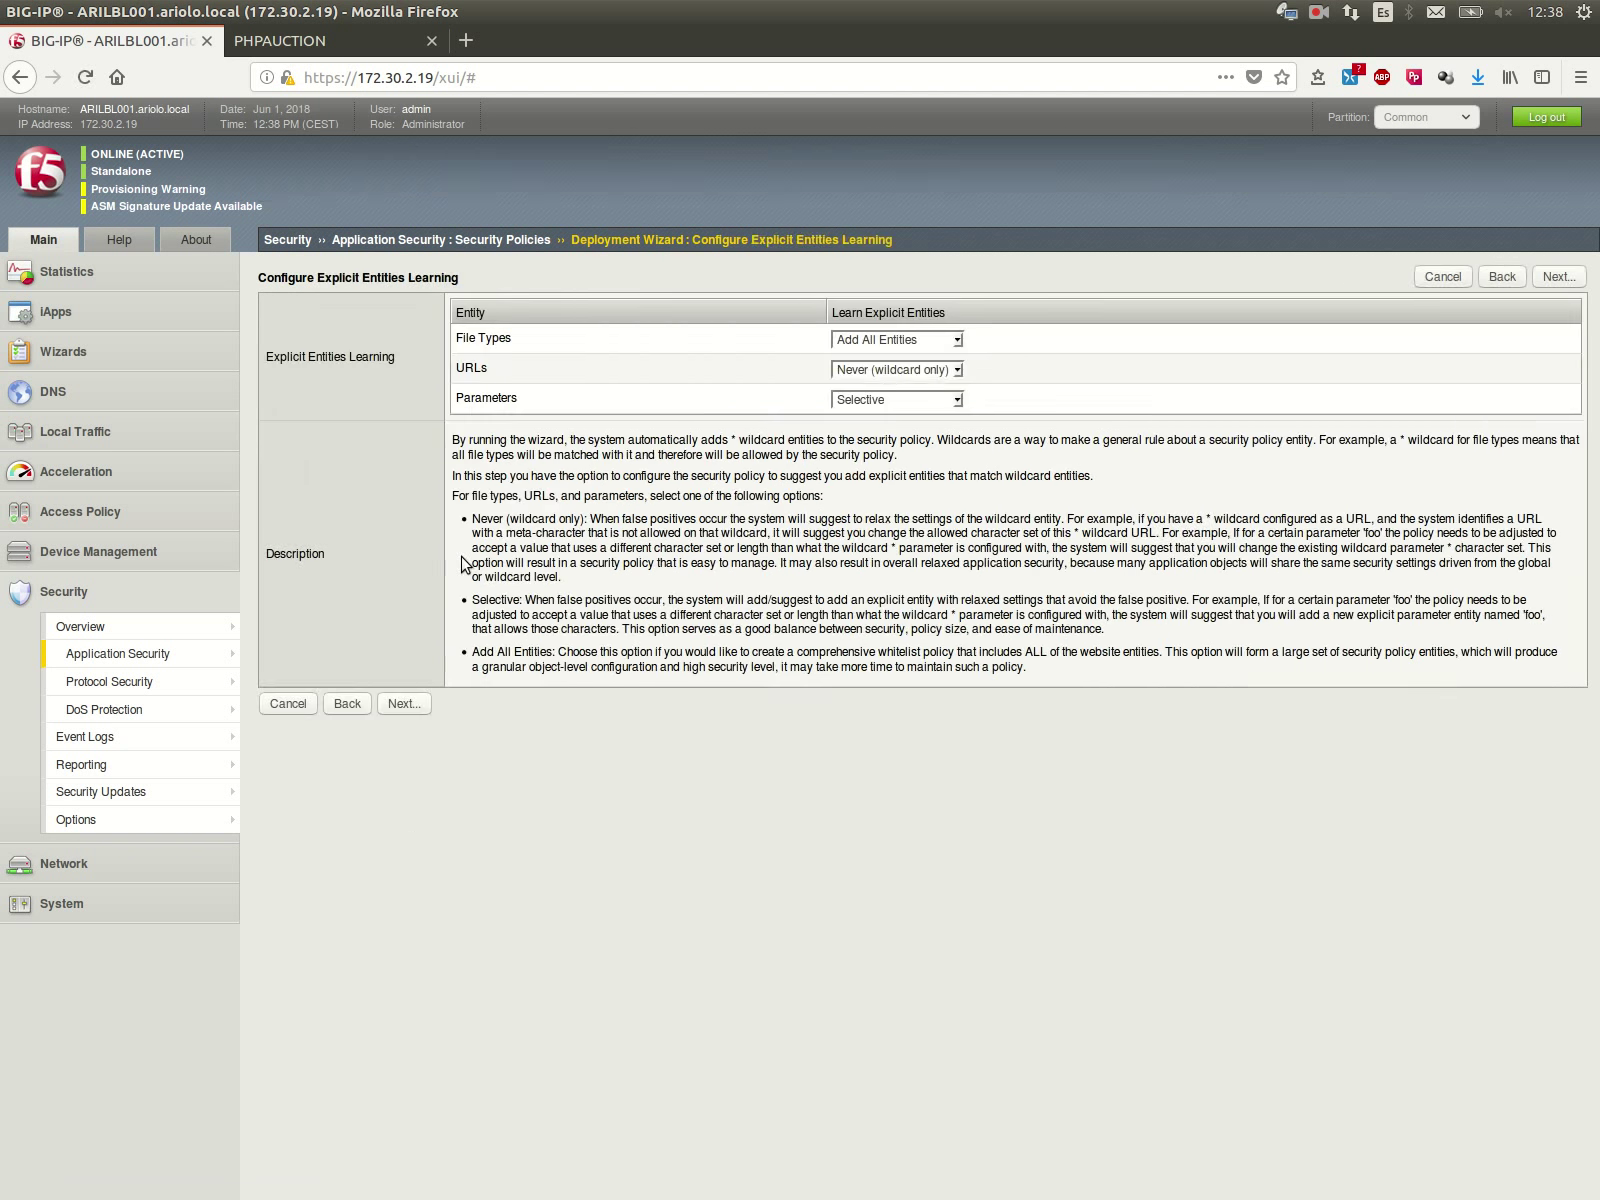
Step: Set Parameters learning to Add All Entities and continue to the summary
{"action": "left_click", "coordinate": [868, 400]}
{"action": "left_click", "coordinate": [893, 472]}
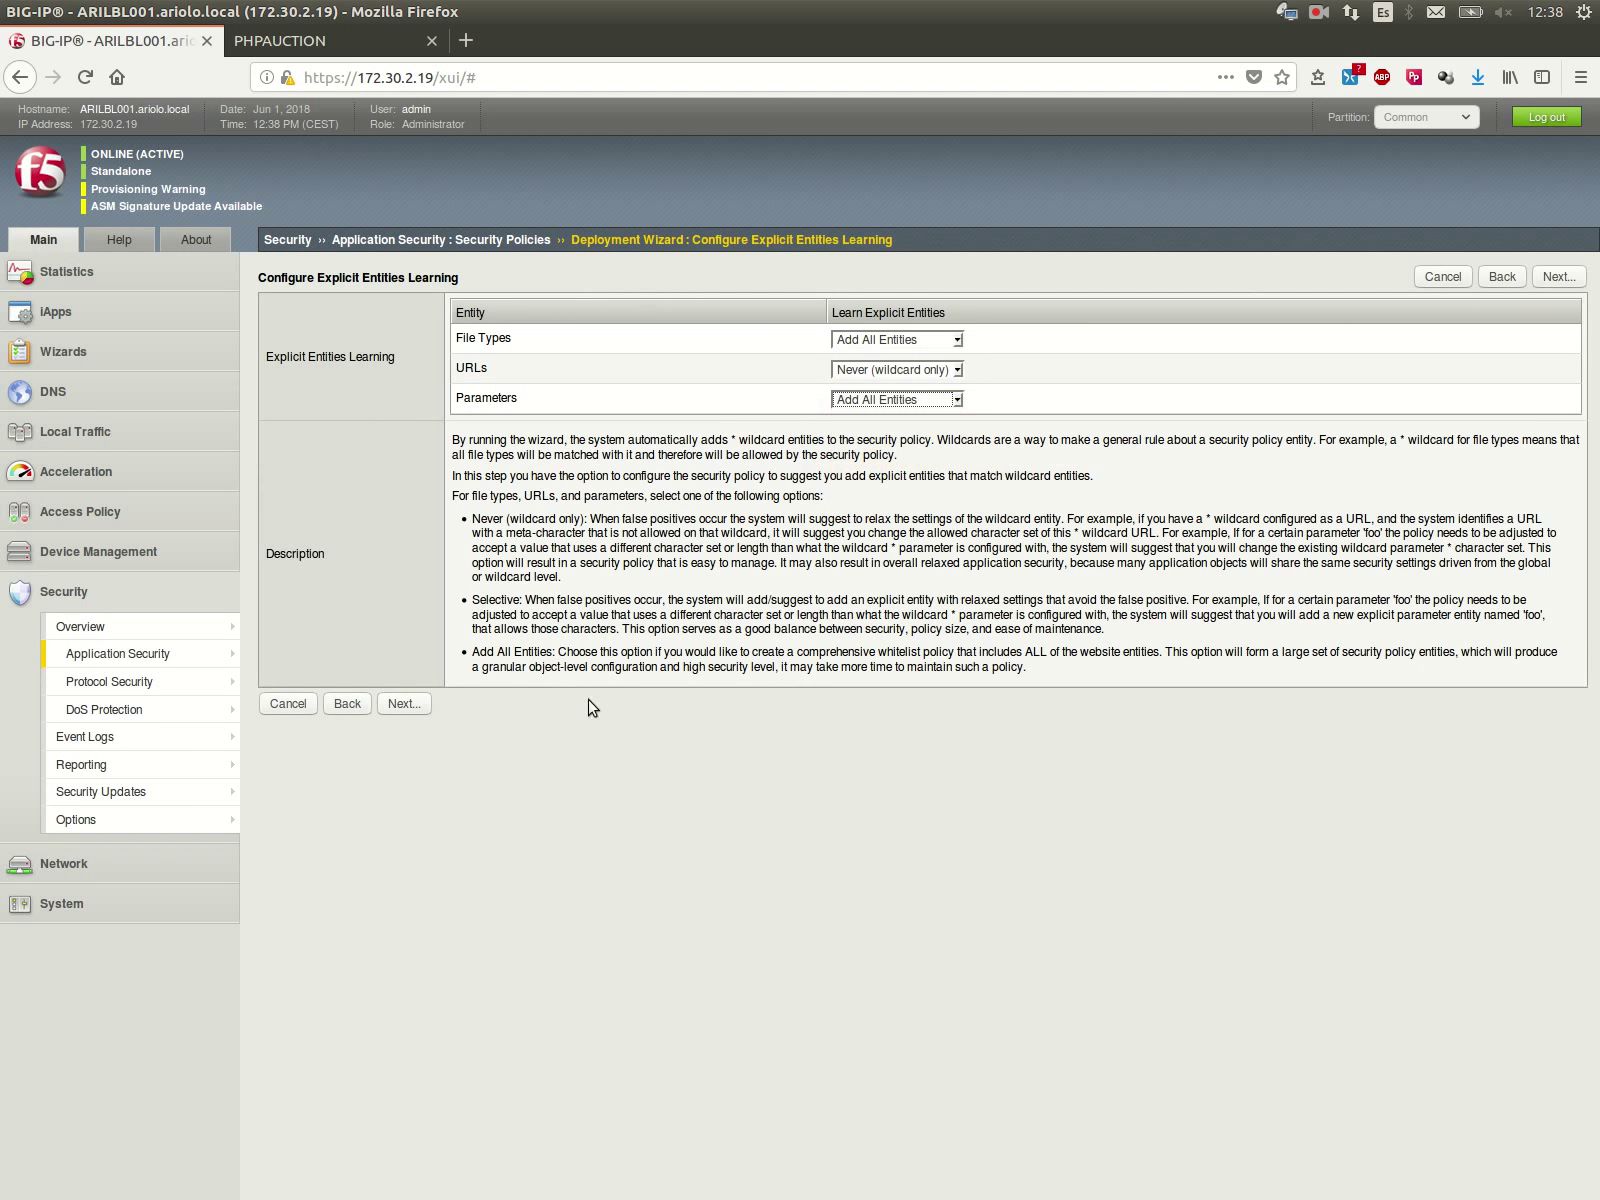
{"action": "left_click", "coordinate": [429, 705]}
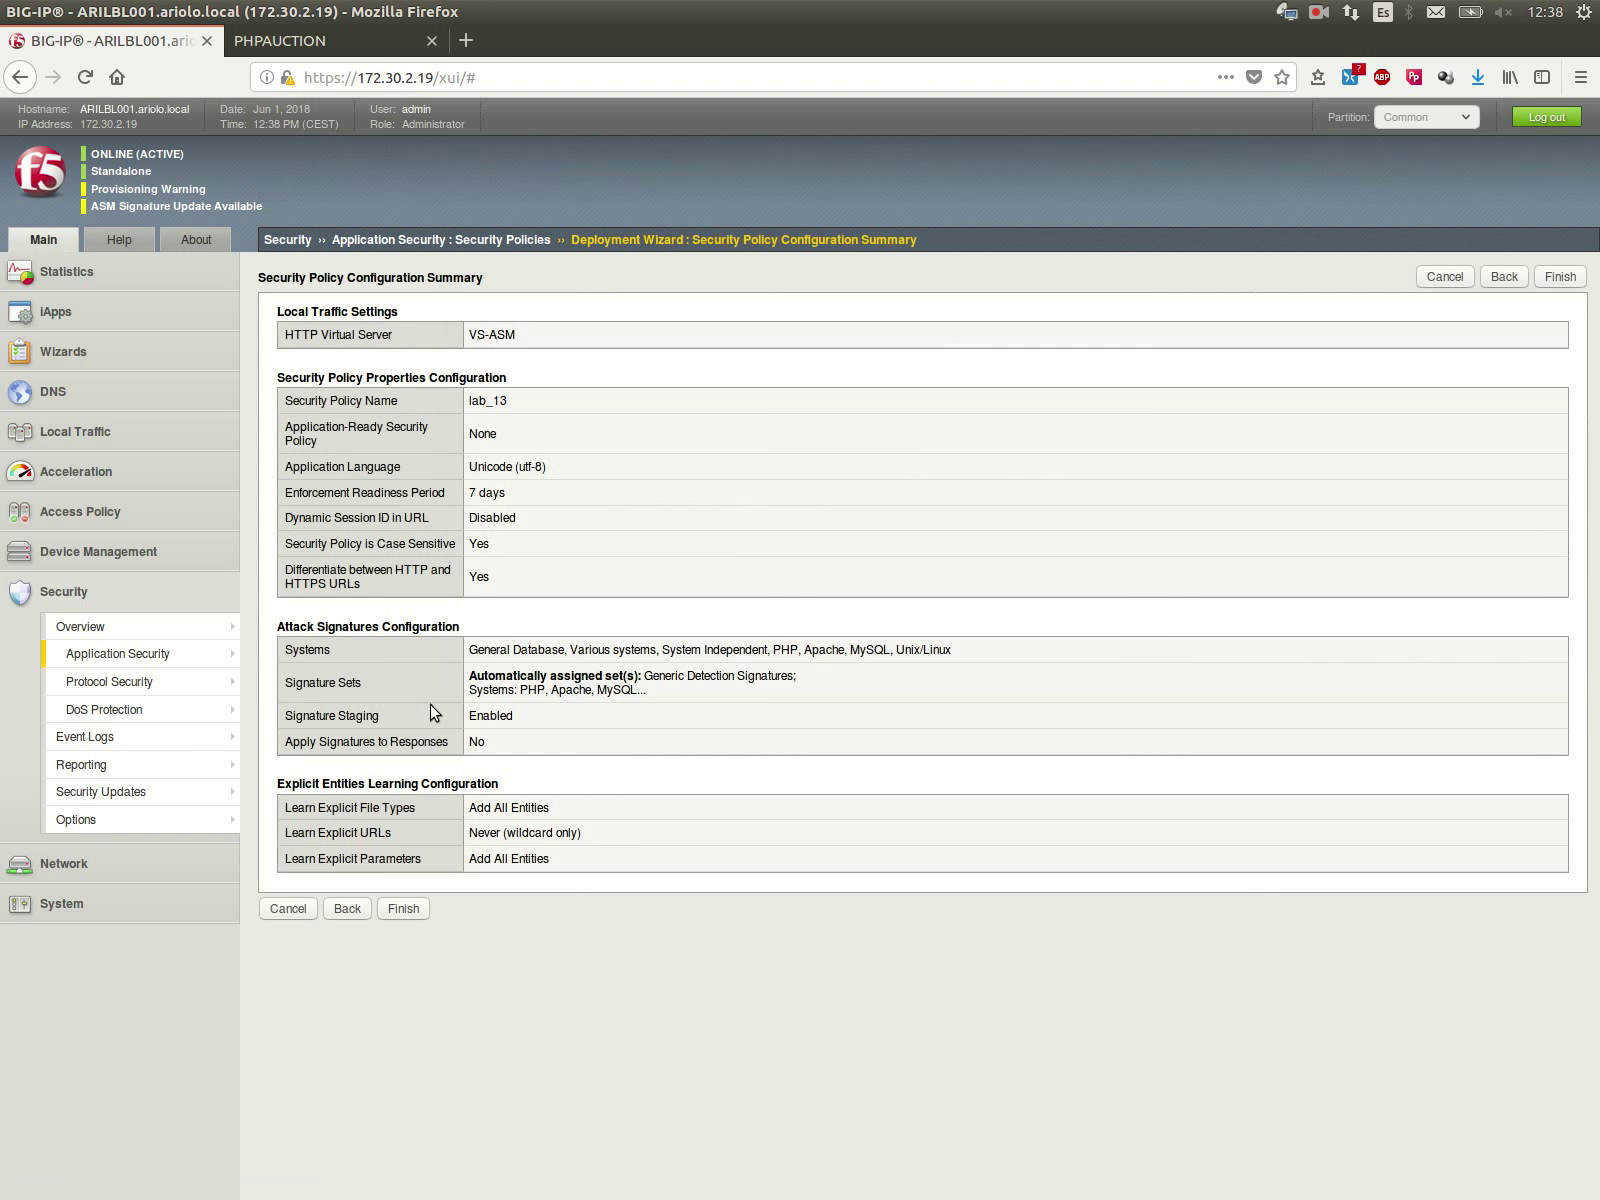
Step: Finish the wizard to create lab_13 in Transparent mode with a 7-day readiness period
{"action": "left_click", "coordinate": [403, 909]}
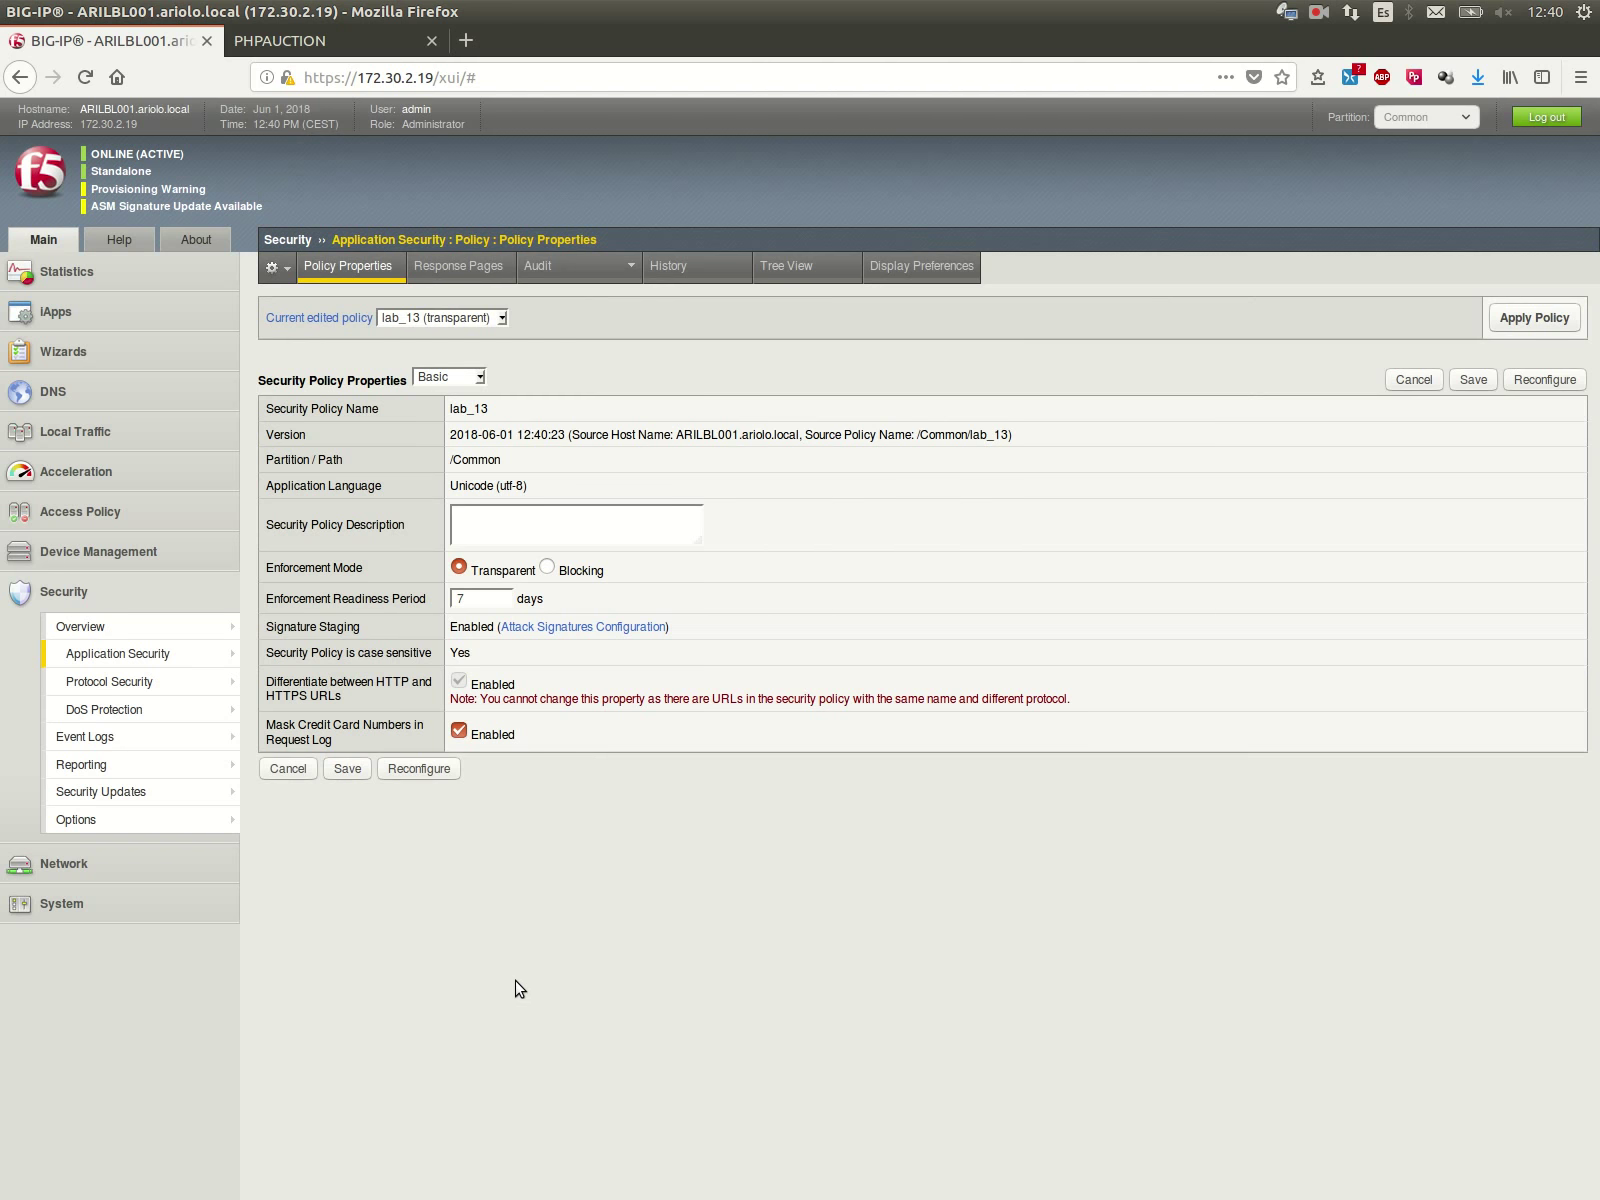
Step: Go to Policy Building > Learning and Blocking Settings for the lab_13 policy
{"action": "mouse_move", "coordinate": [214, 658]}
{"action": "mouse_move", "coordinate": [278, 682]}
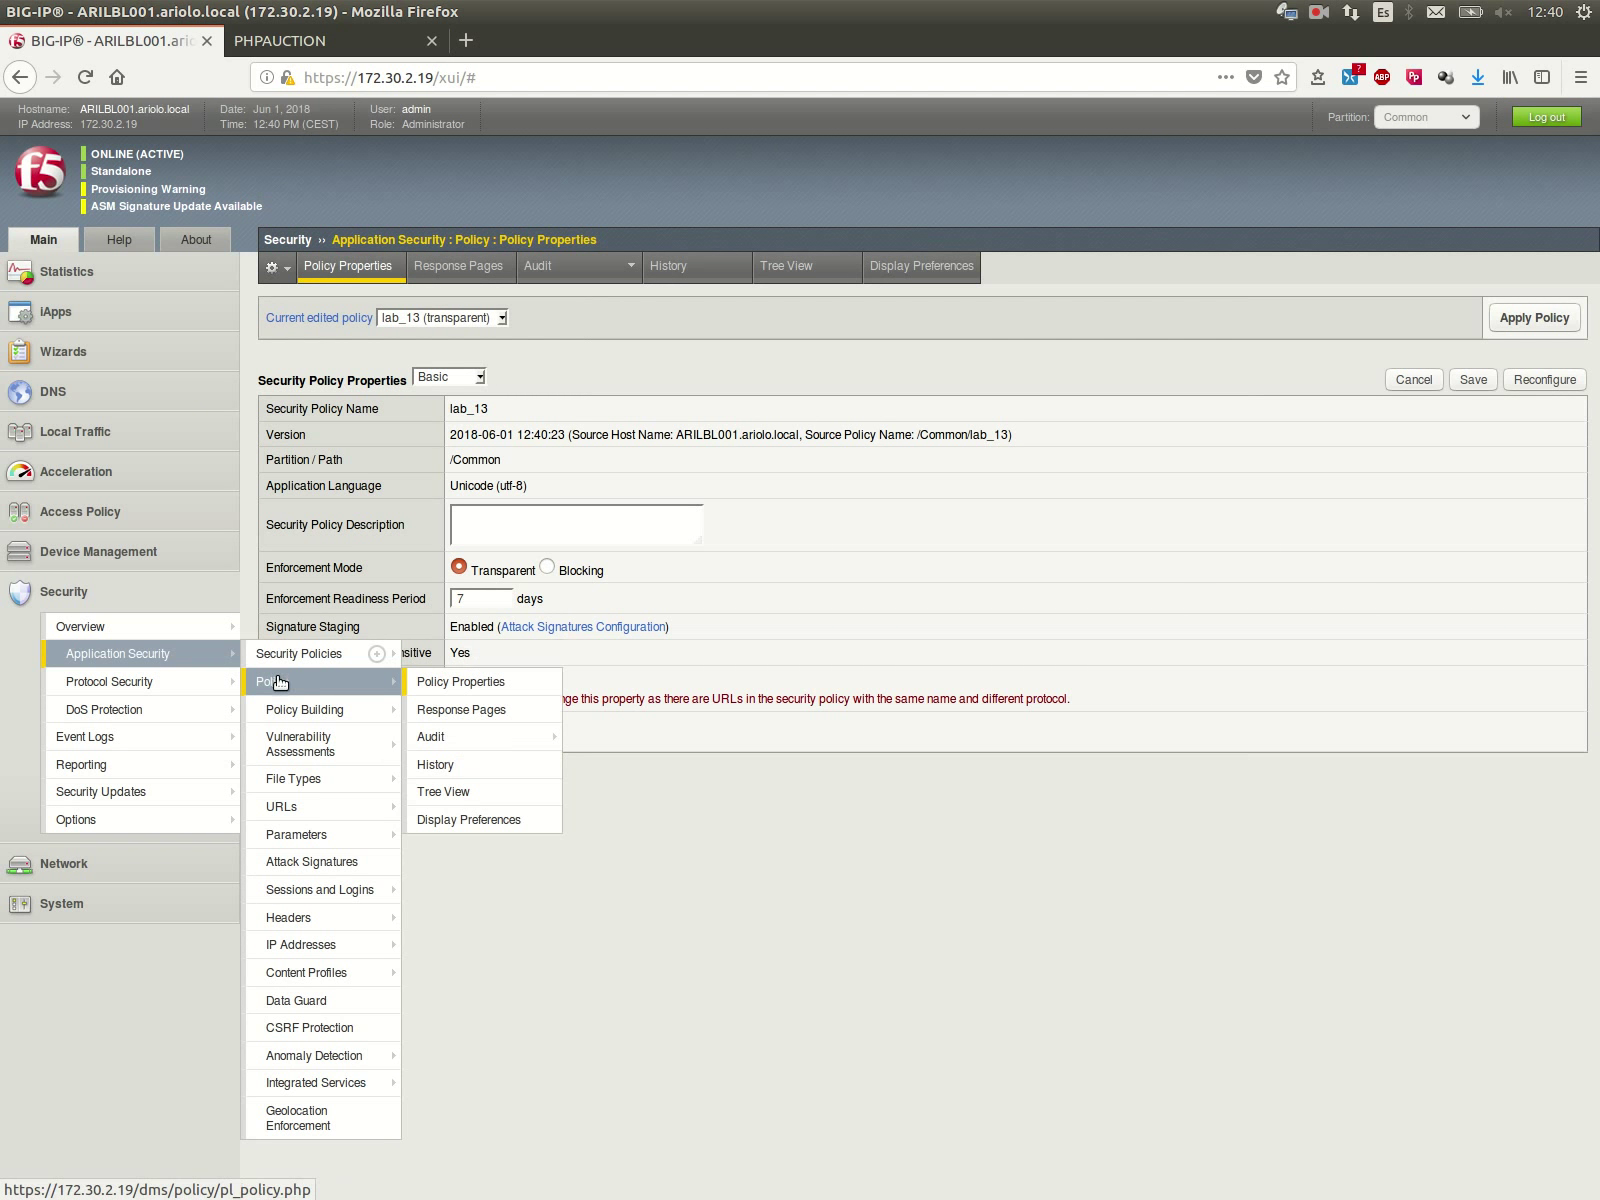
{"action": "left_click", "coordinate": [452, 784]}
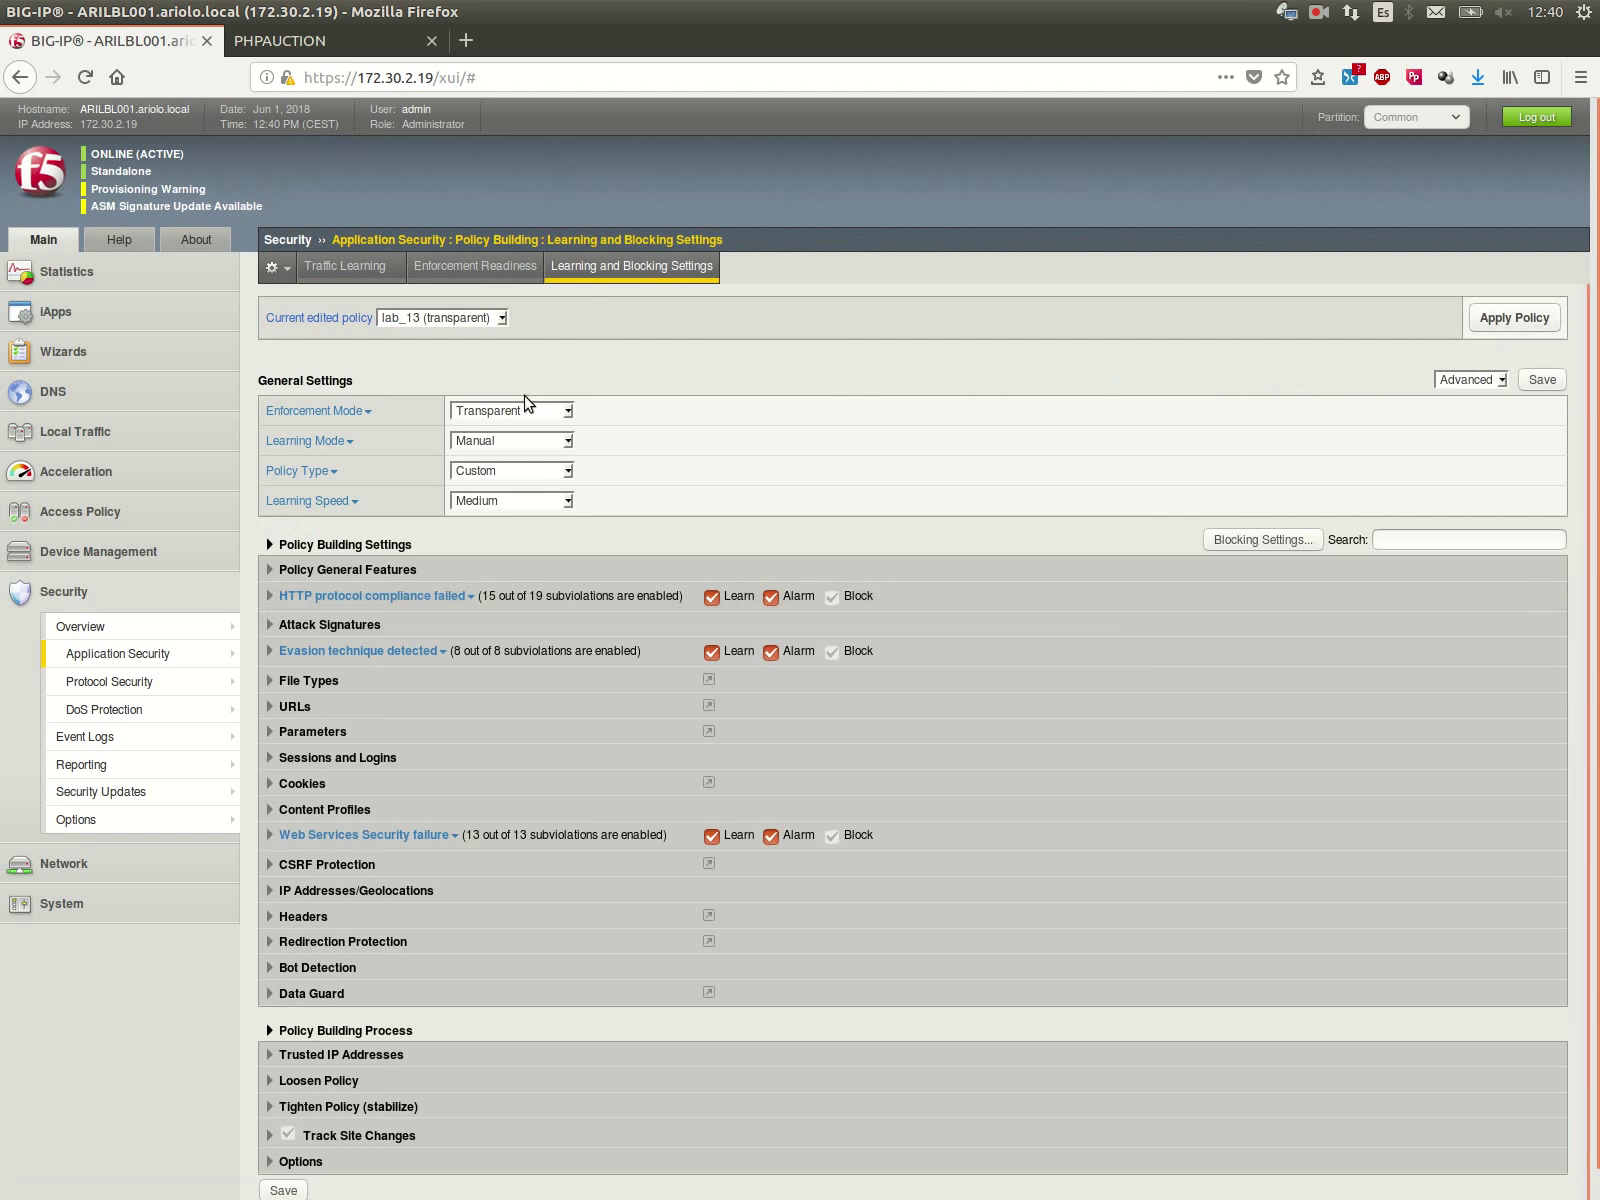
{"action": "left_click", "coordinate": [528, 411]}
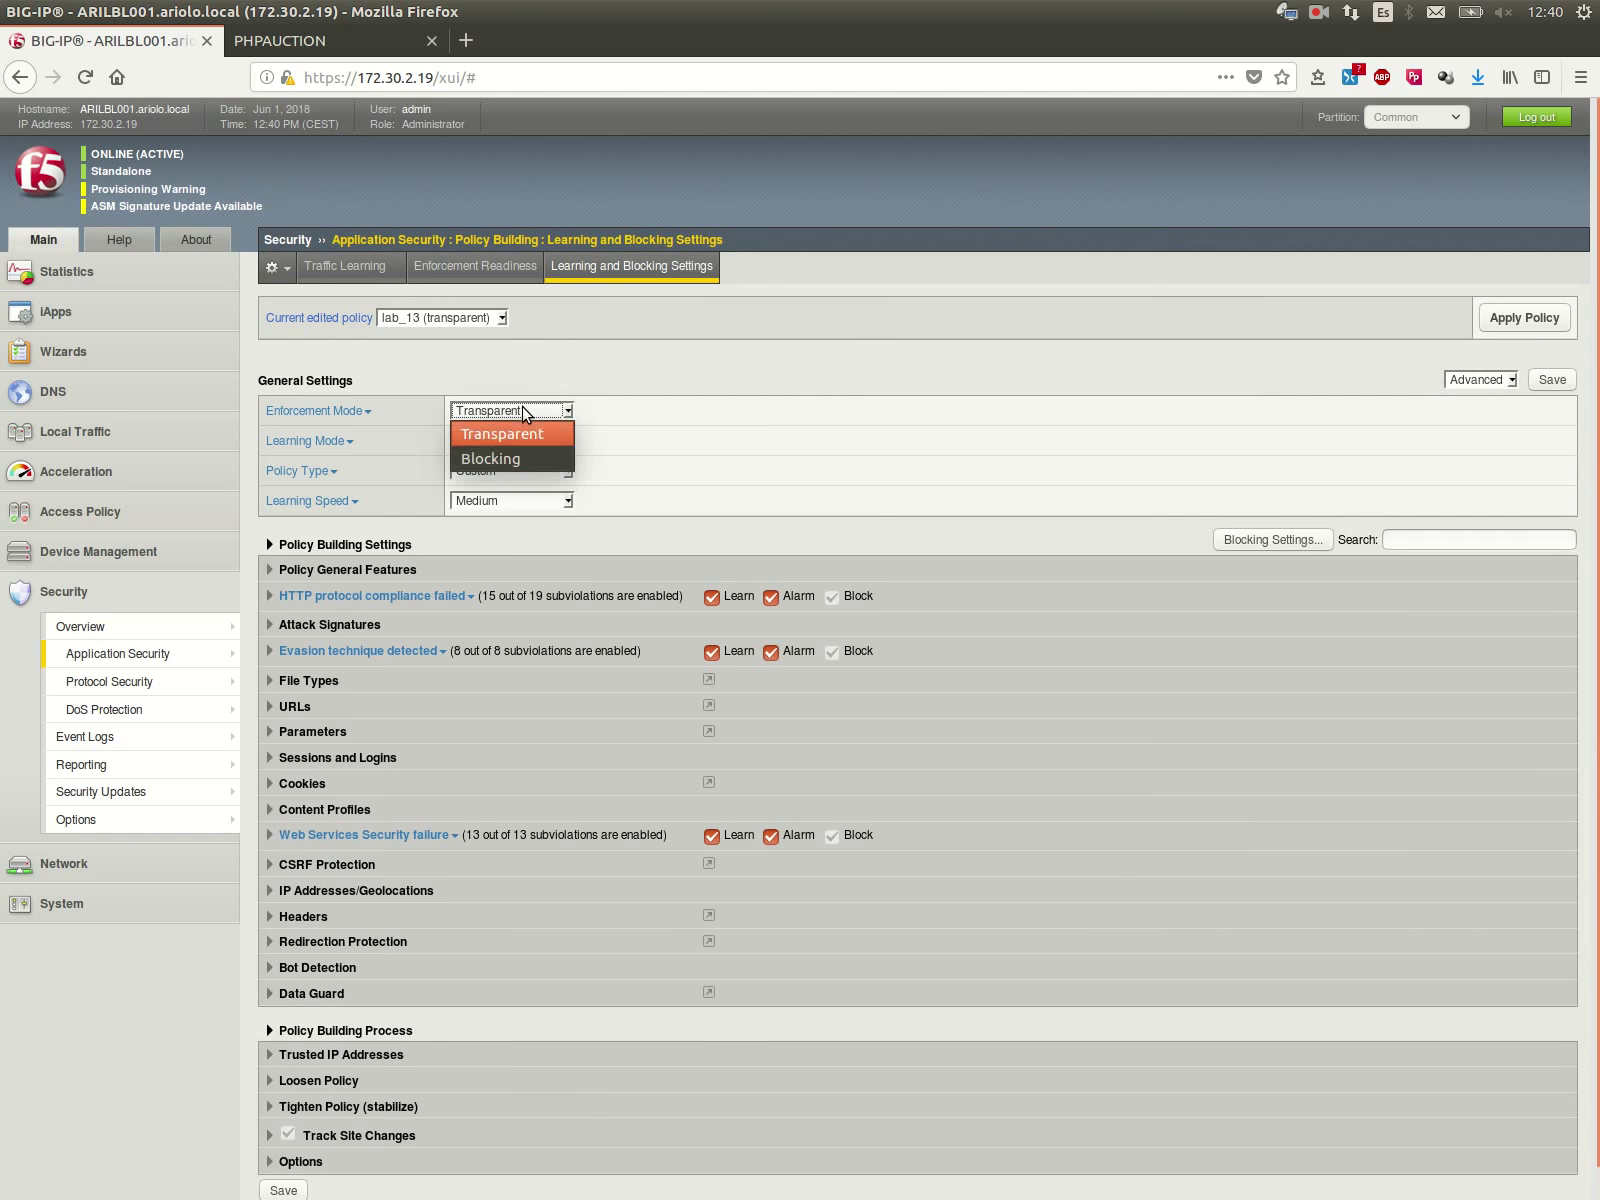
Step: Set Blocking enforcement, enable Learn/Alarm/Block for Illegal static parameter value, and save
{"action": "left_click", "coordinate": [514, 450]}
{"action": "left_click", "coordinate": [270, 733]}
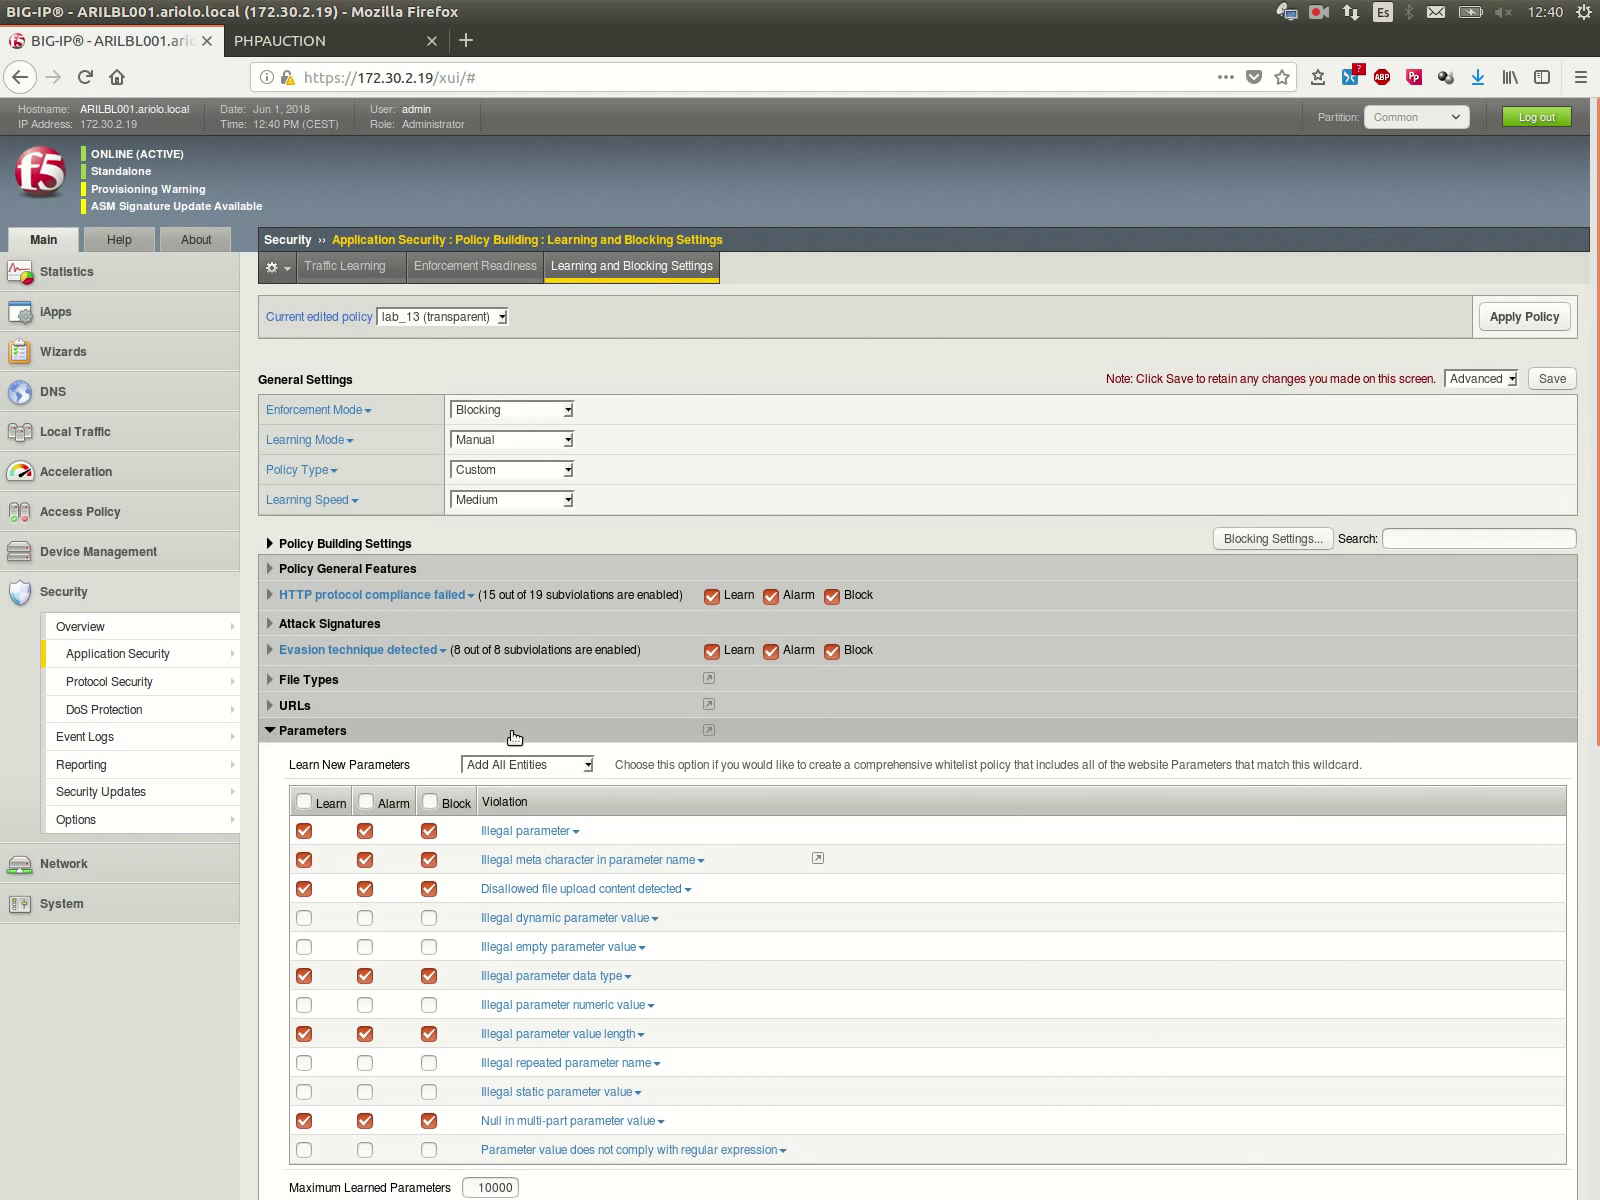
{"action": "scroll", "coordinate": [515, 745], "scroll_direction": "down", "scroll_amount": 3}
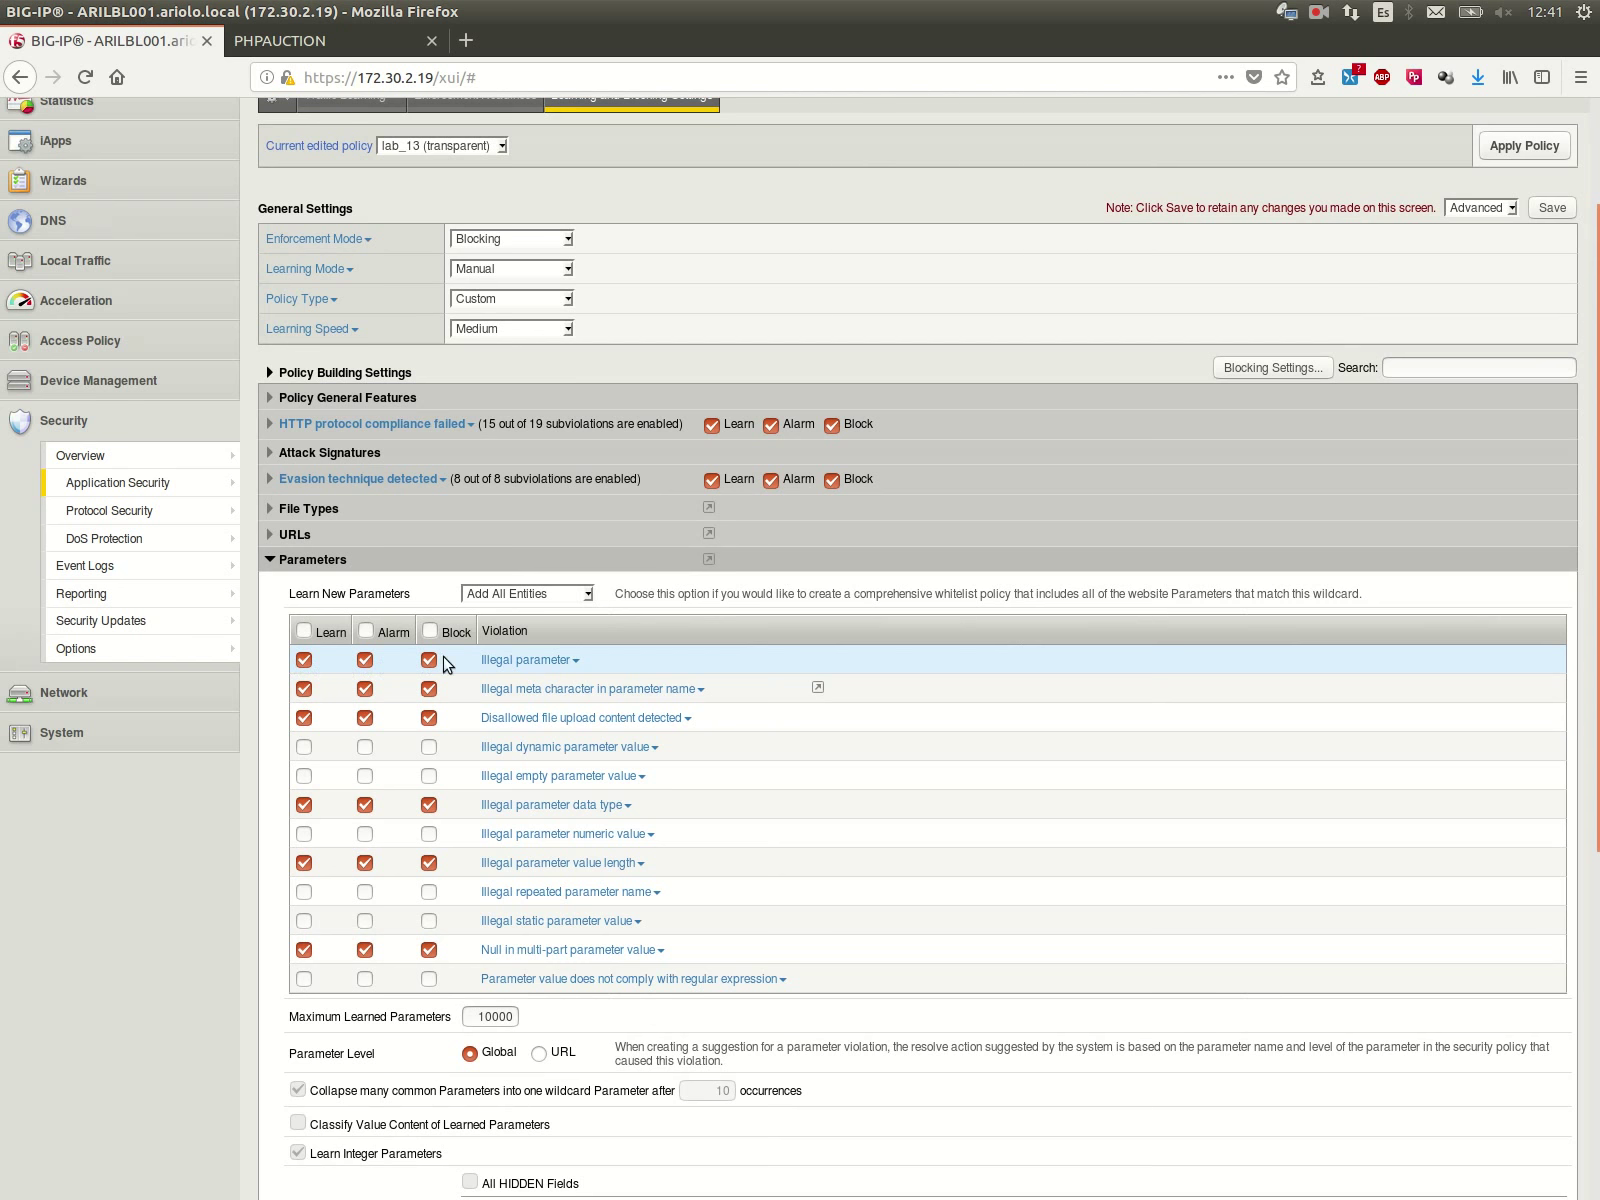
{"action": "left_click", "coordinate": [304, 920]}
{"action": "left_click", "coordinate": [364, 921]}
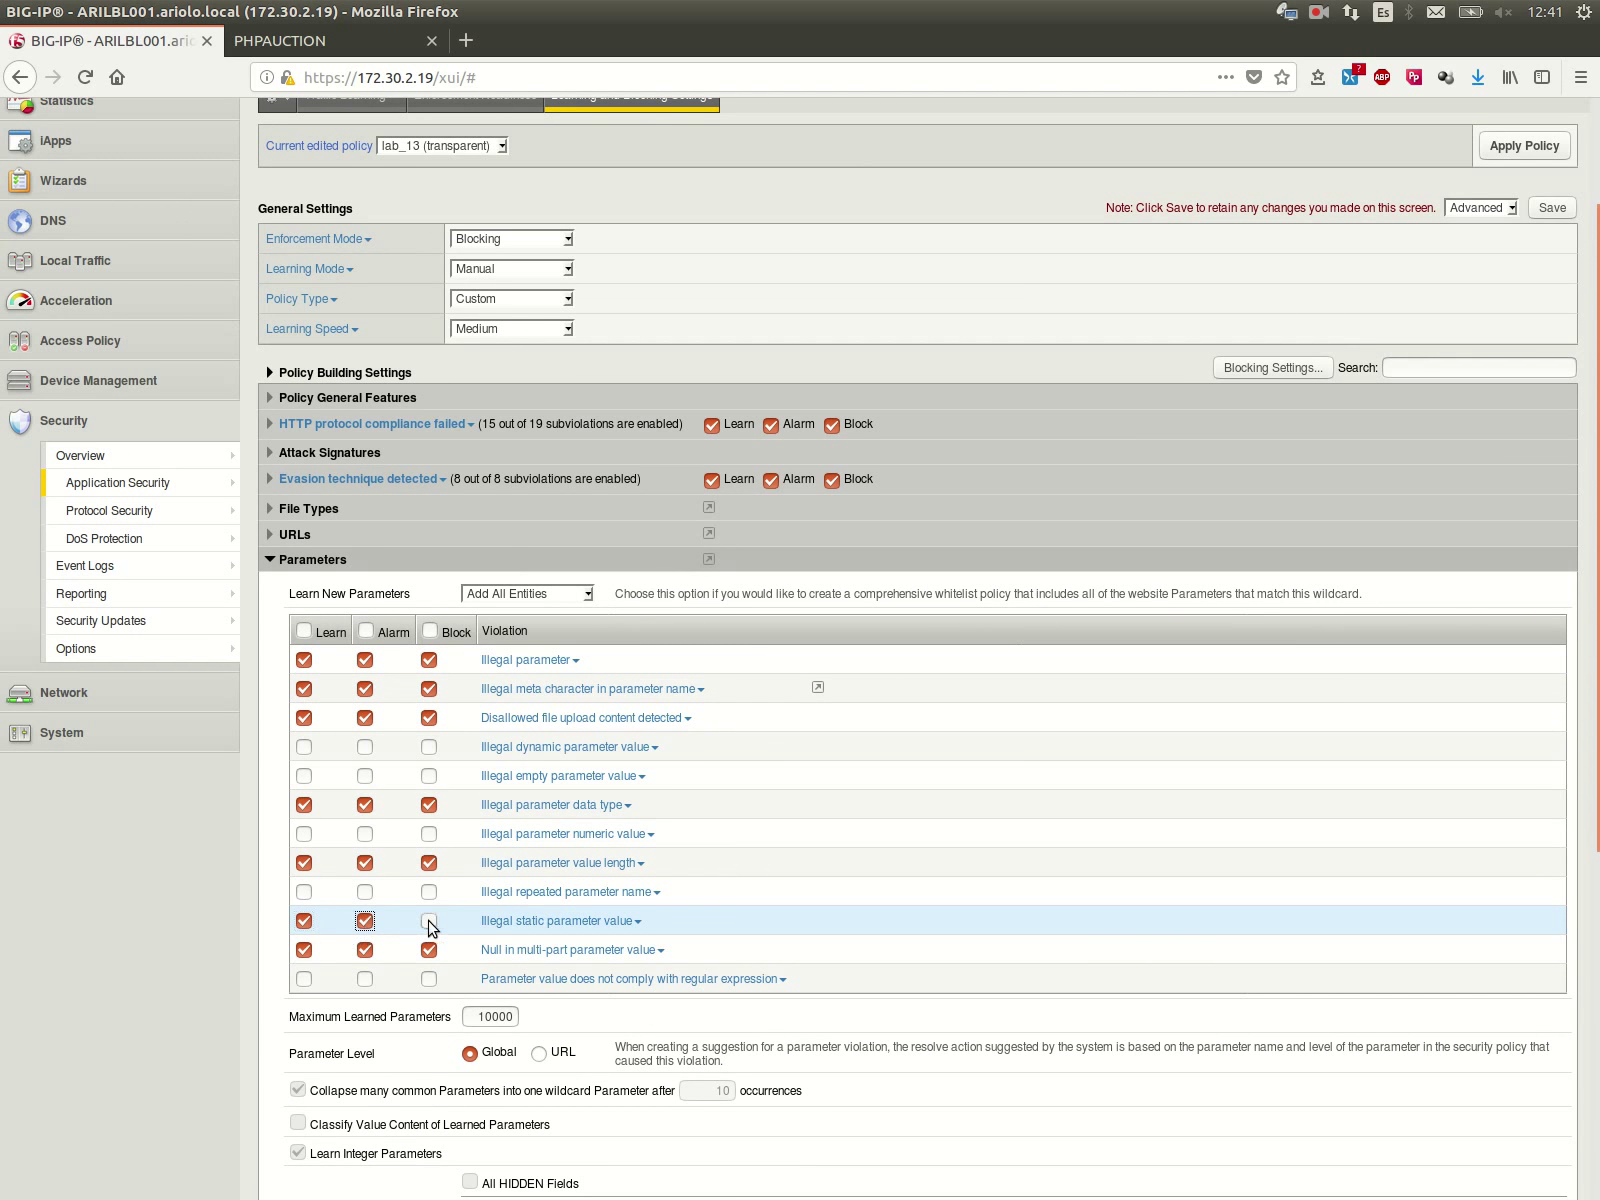
{"action": "left_click", "coordinate": [428, 921]}
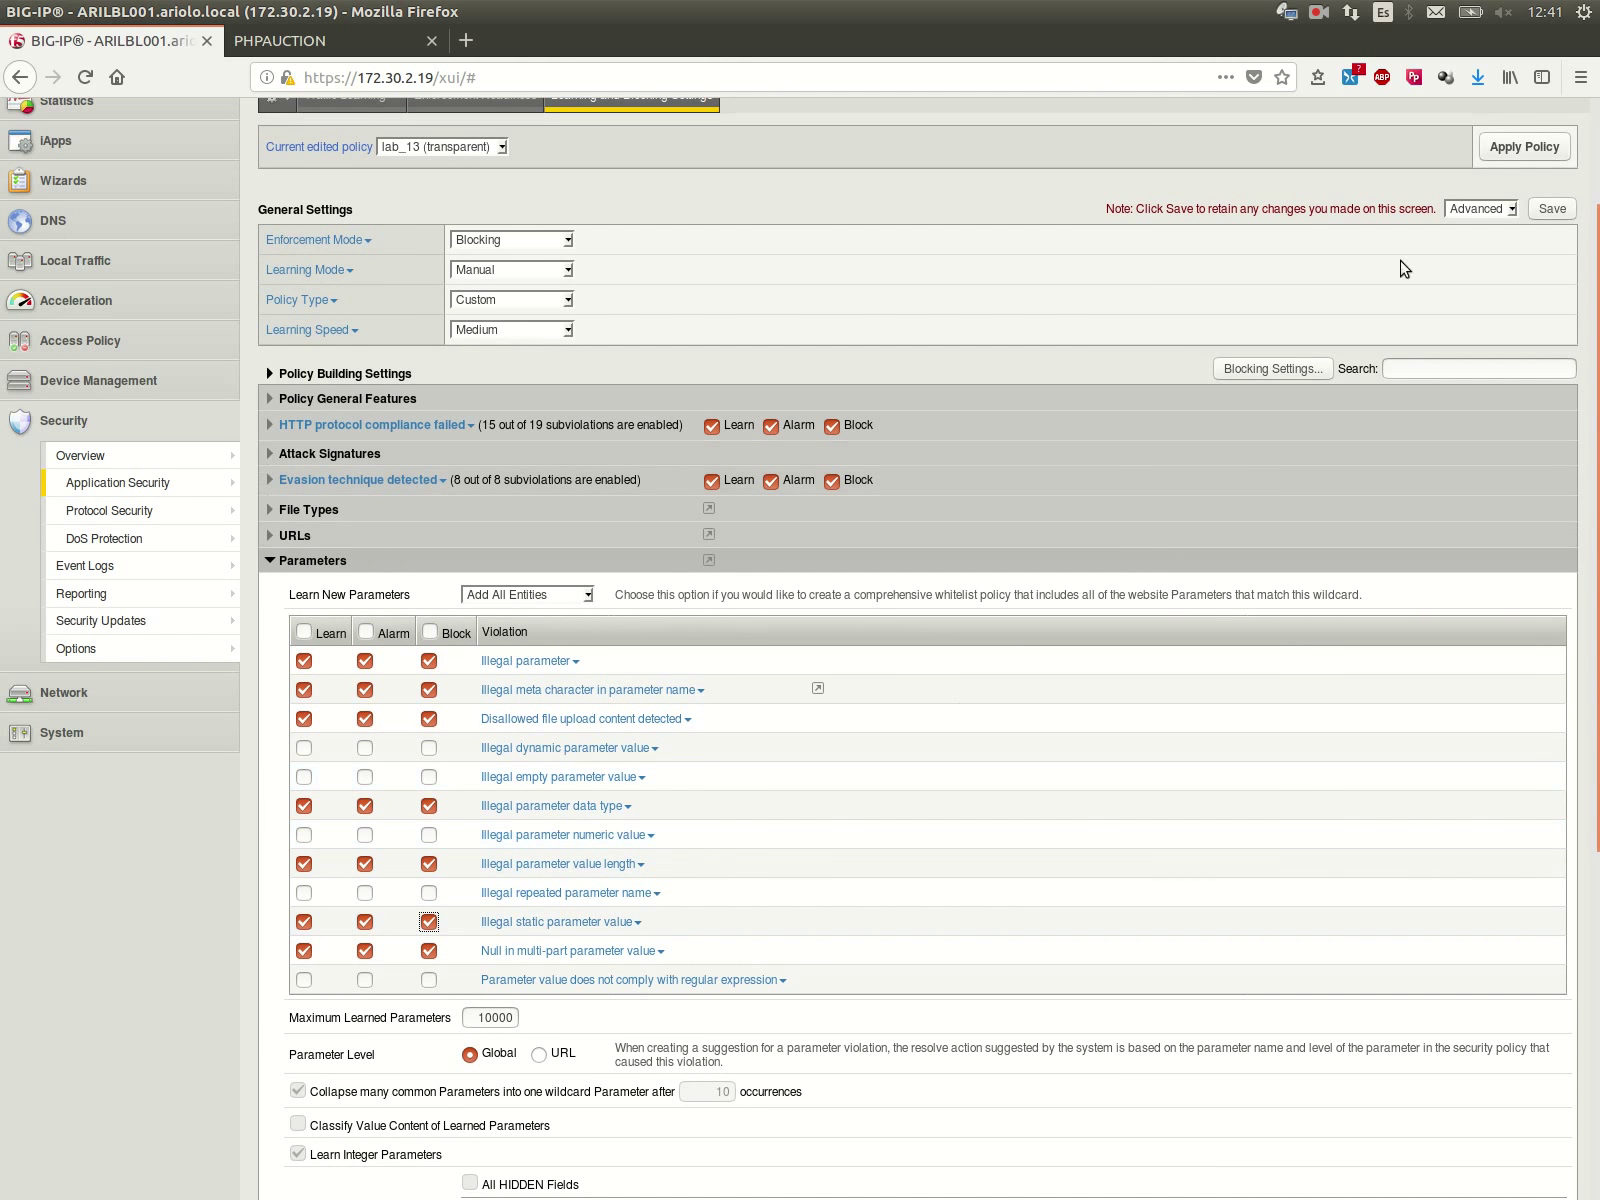
{"action": "scroll", "coordinate": [1380, 305], "scroll_direction": "up", "scroll_amount": 2}
{"action": "left_click", "coordinate": [1545, 323]}
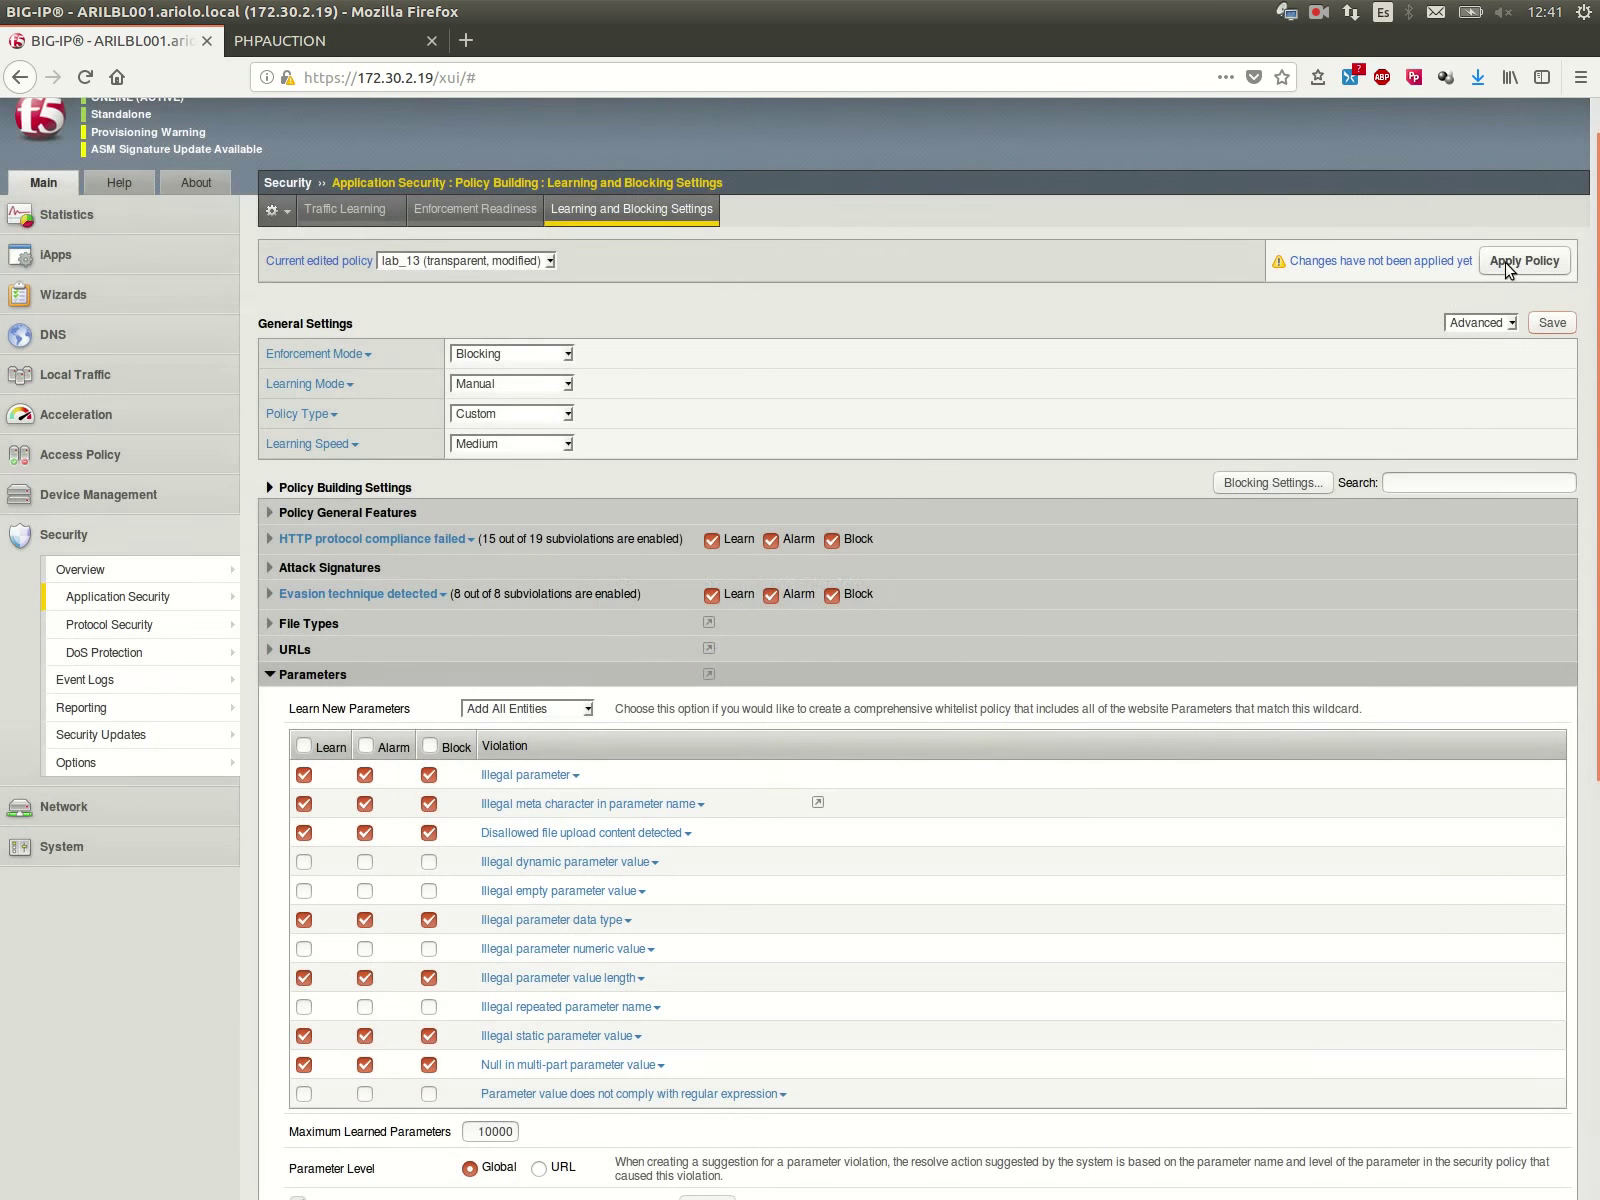
Step: Apply the modified lab_13 policy and confirm with OK
{"action": "left_click", "coordinate": [1508, 262]}
{"action": "left_click", "coordinate": [1140, 548]}
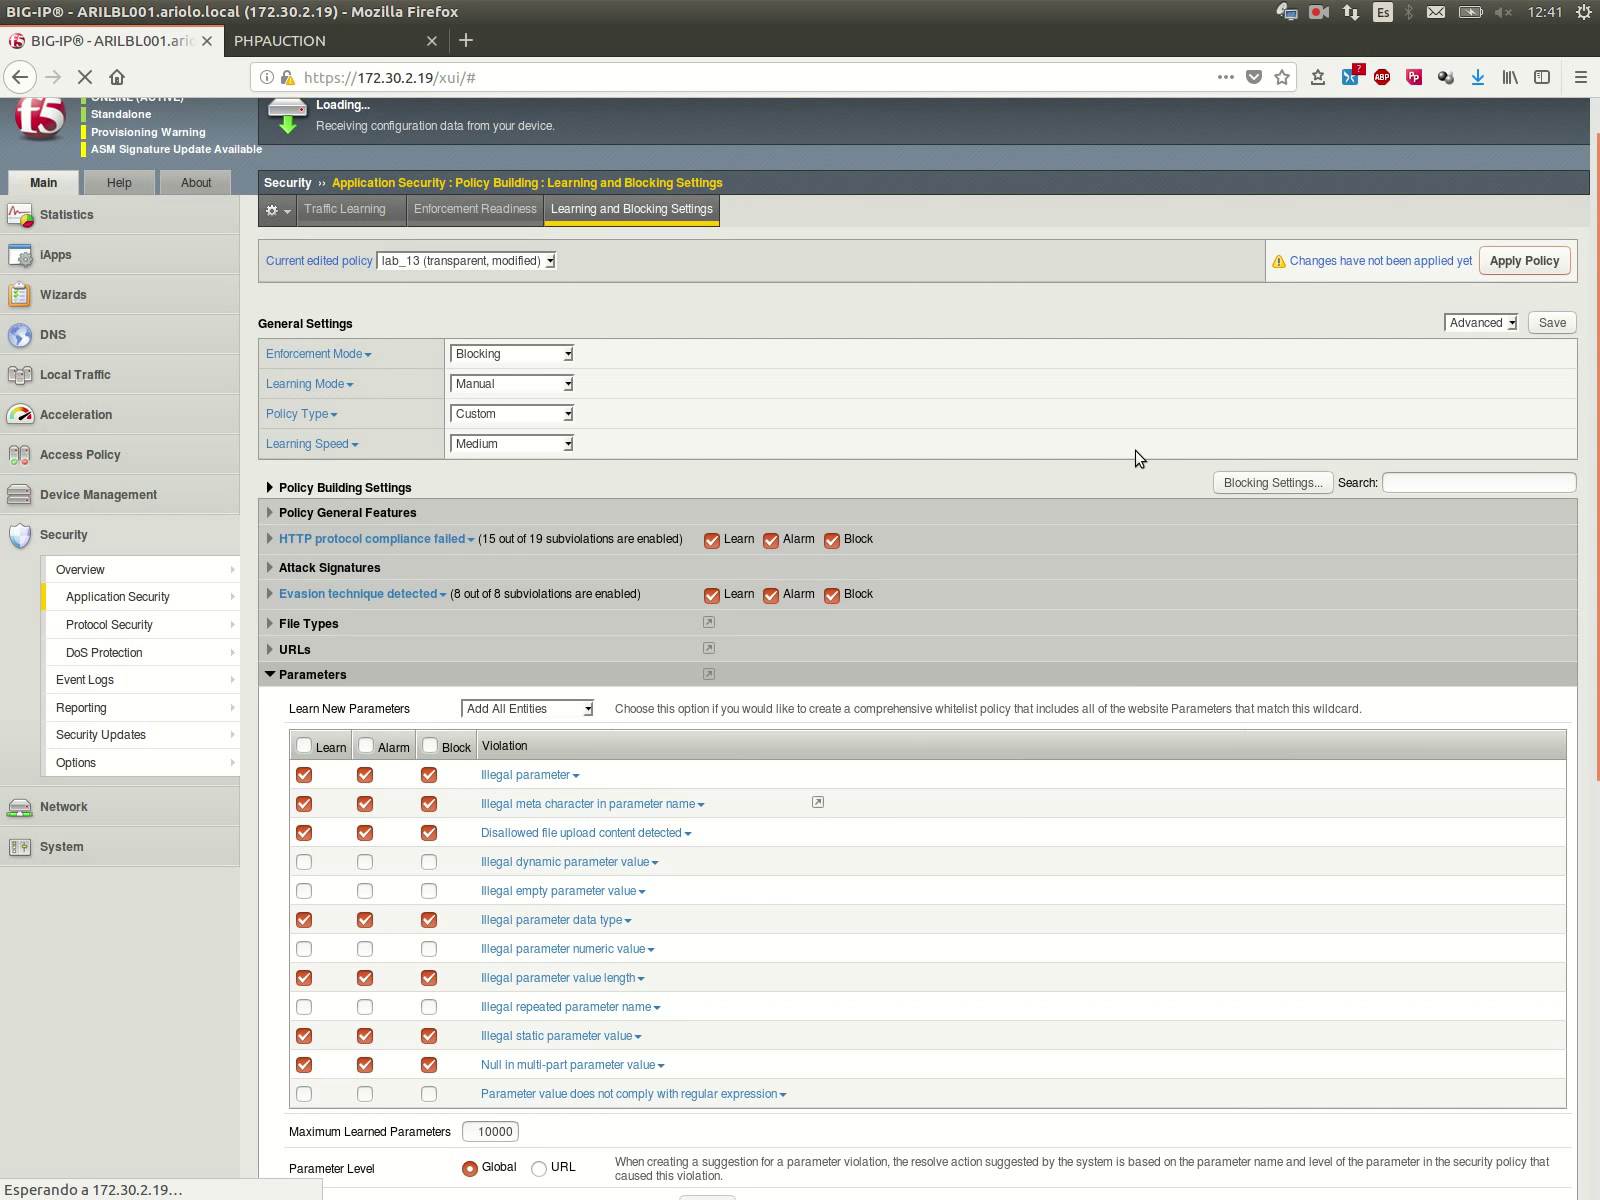
{"action": "scroll", "coordinate": [1140, 458], "scroll_direction": "up", "scroll_amount": 1}
{"action": "scroll", "coordinate": [1140, 458], "scroll_direction": "up", "scroll_amount": 1}
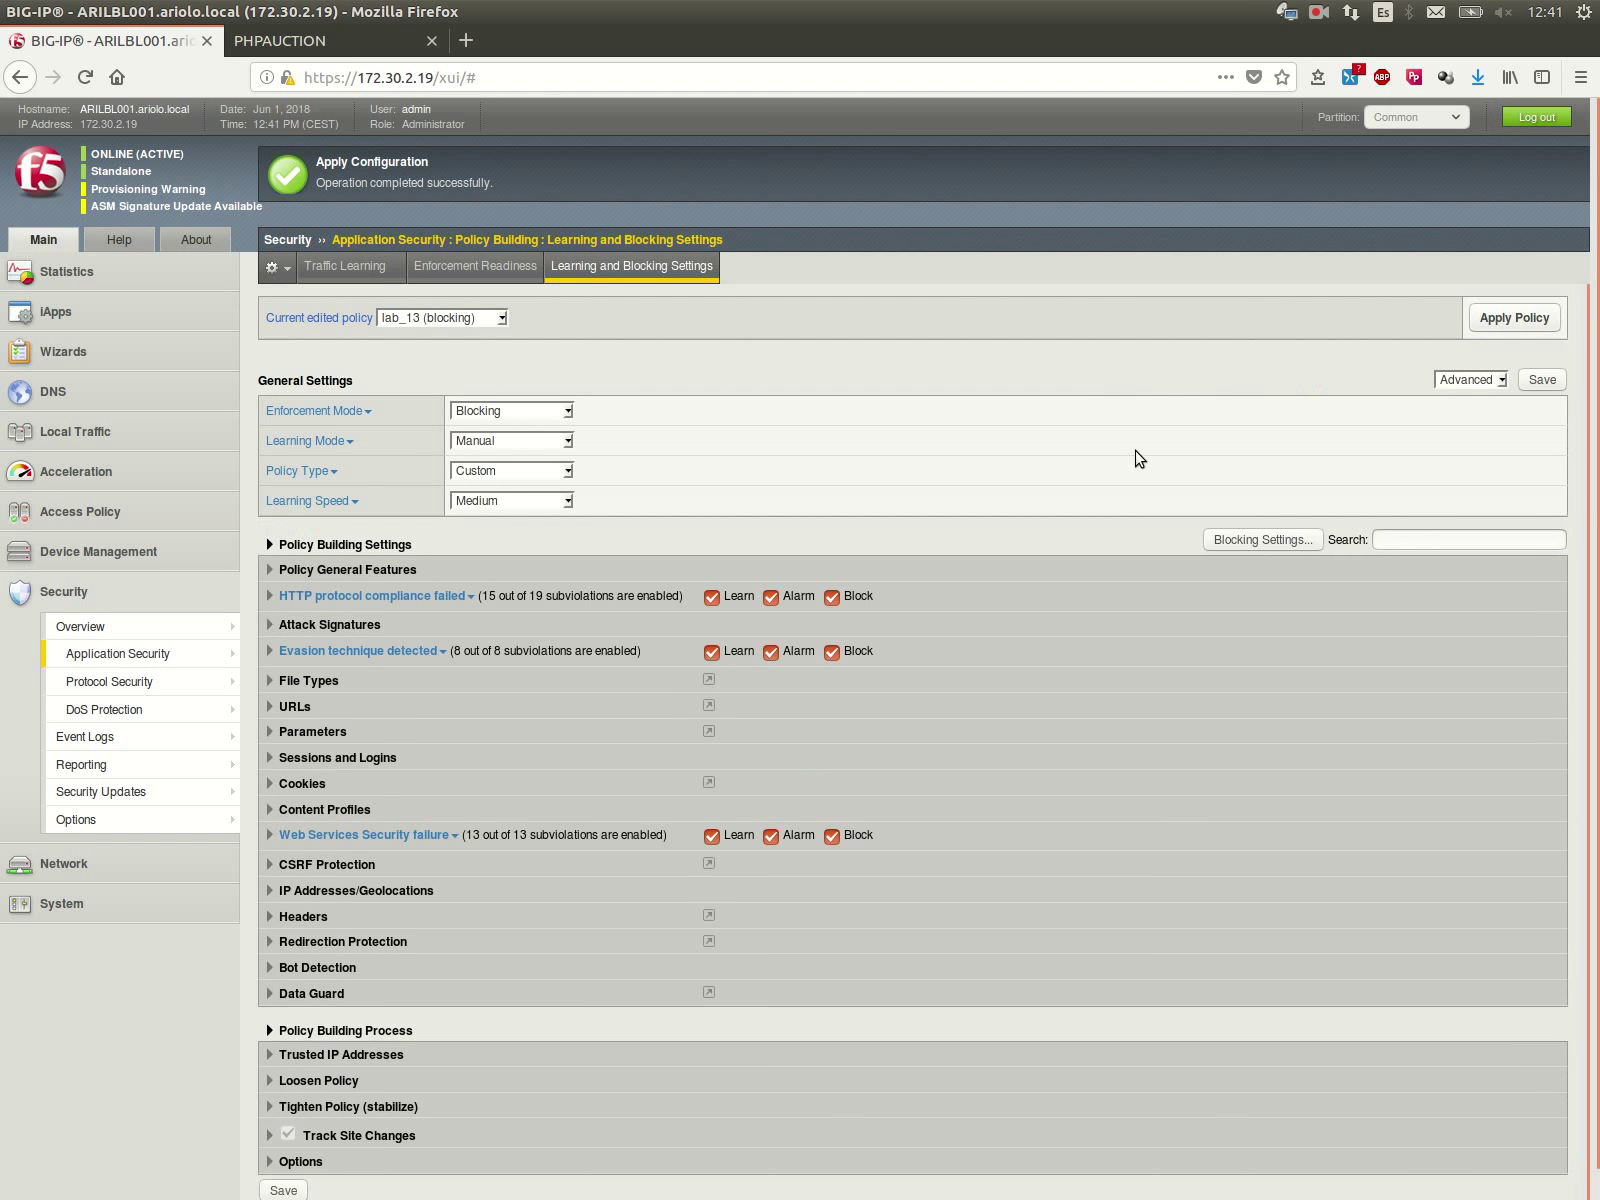
Step: On the auction sell page, title the item test1 and attach video.jpg as its picture
{"action": "left_click", "coordinate": [300, 40]}
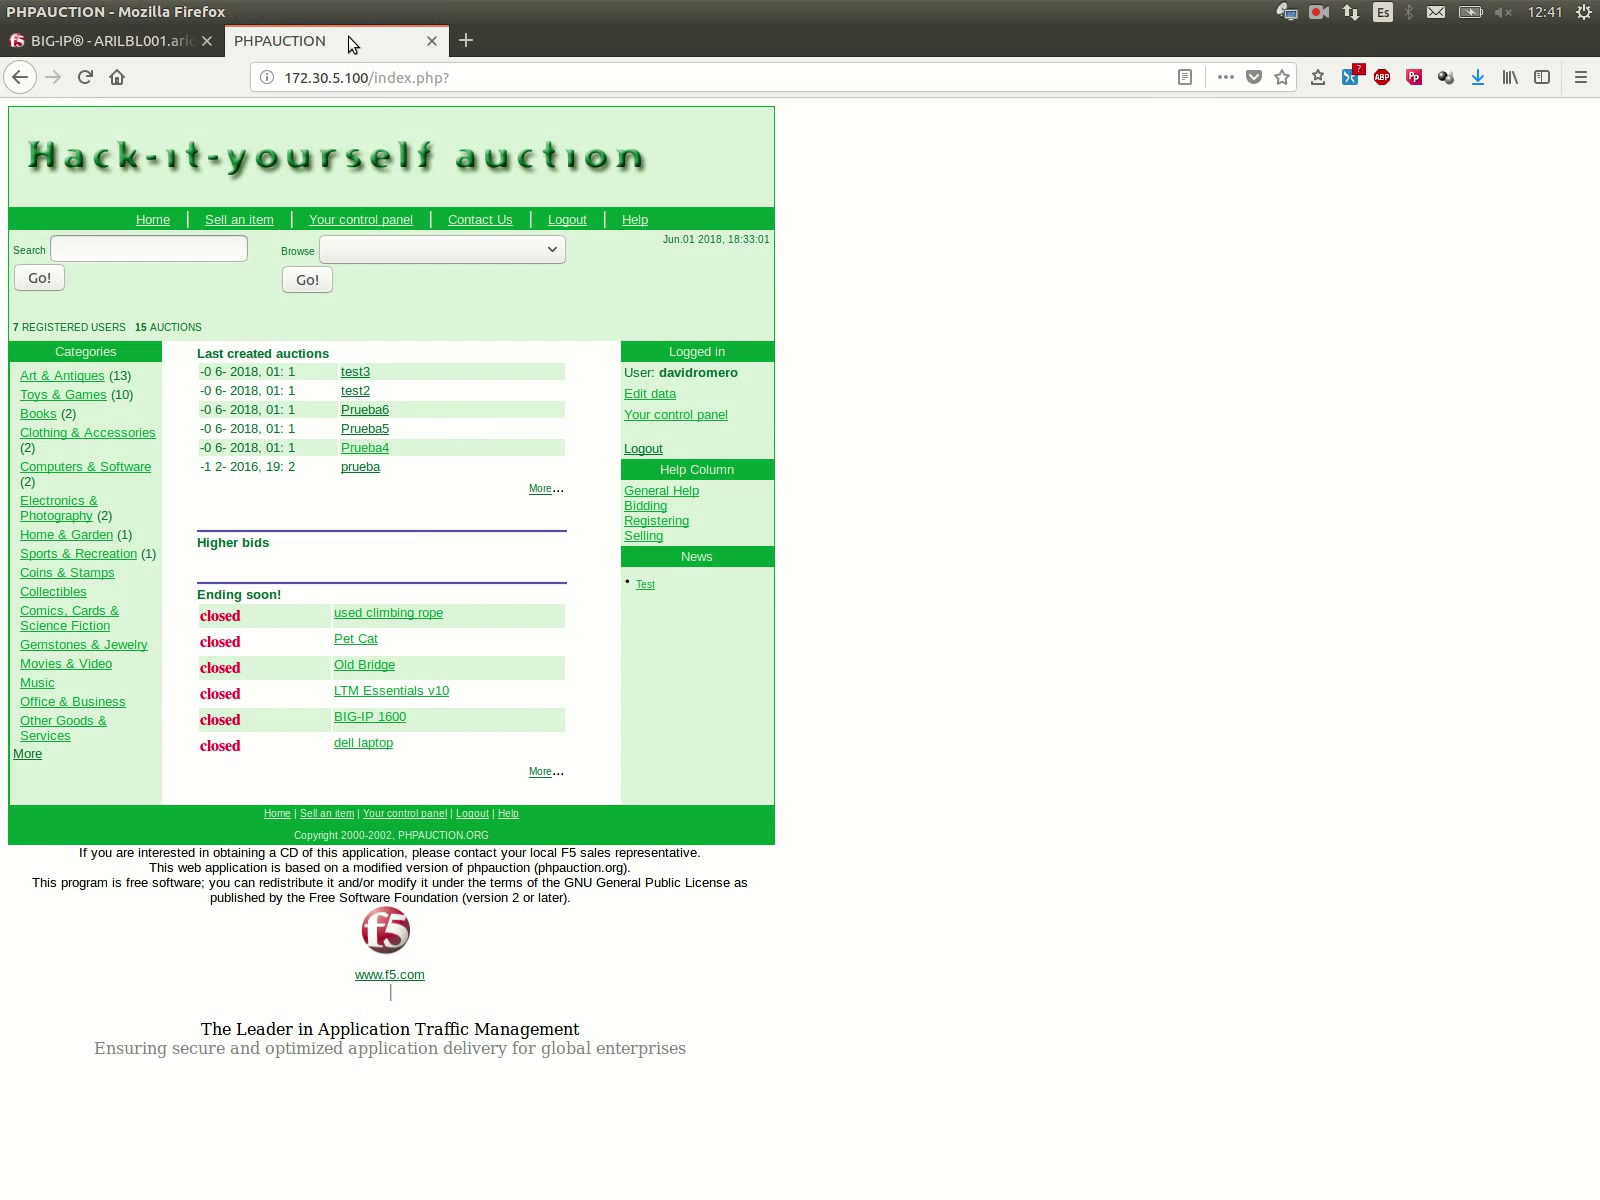
{"action": "left_click", "coordinate": [256, 220]}
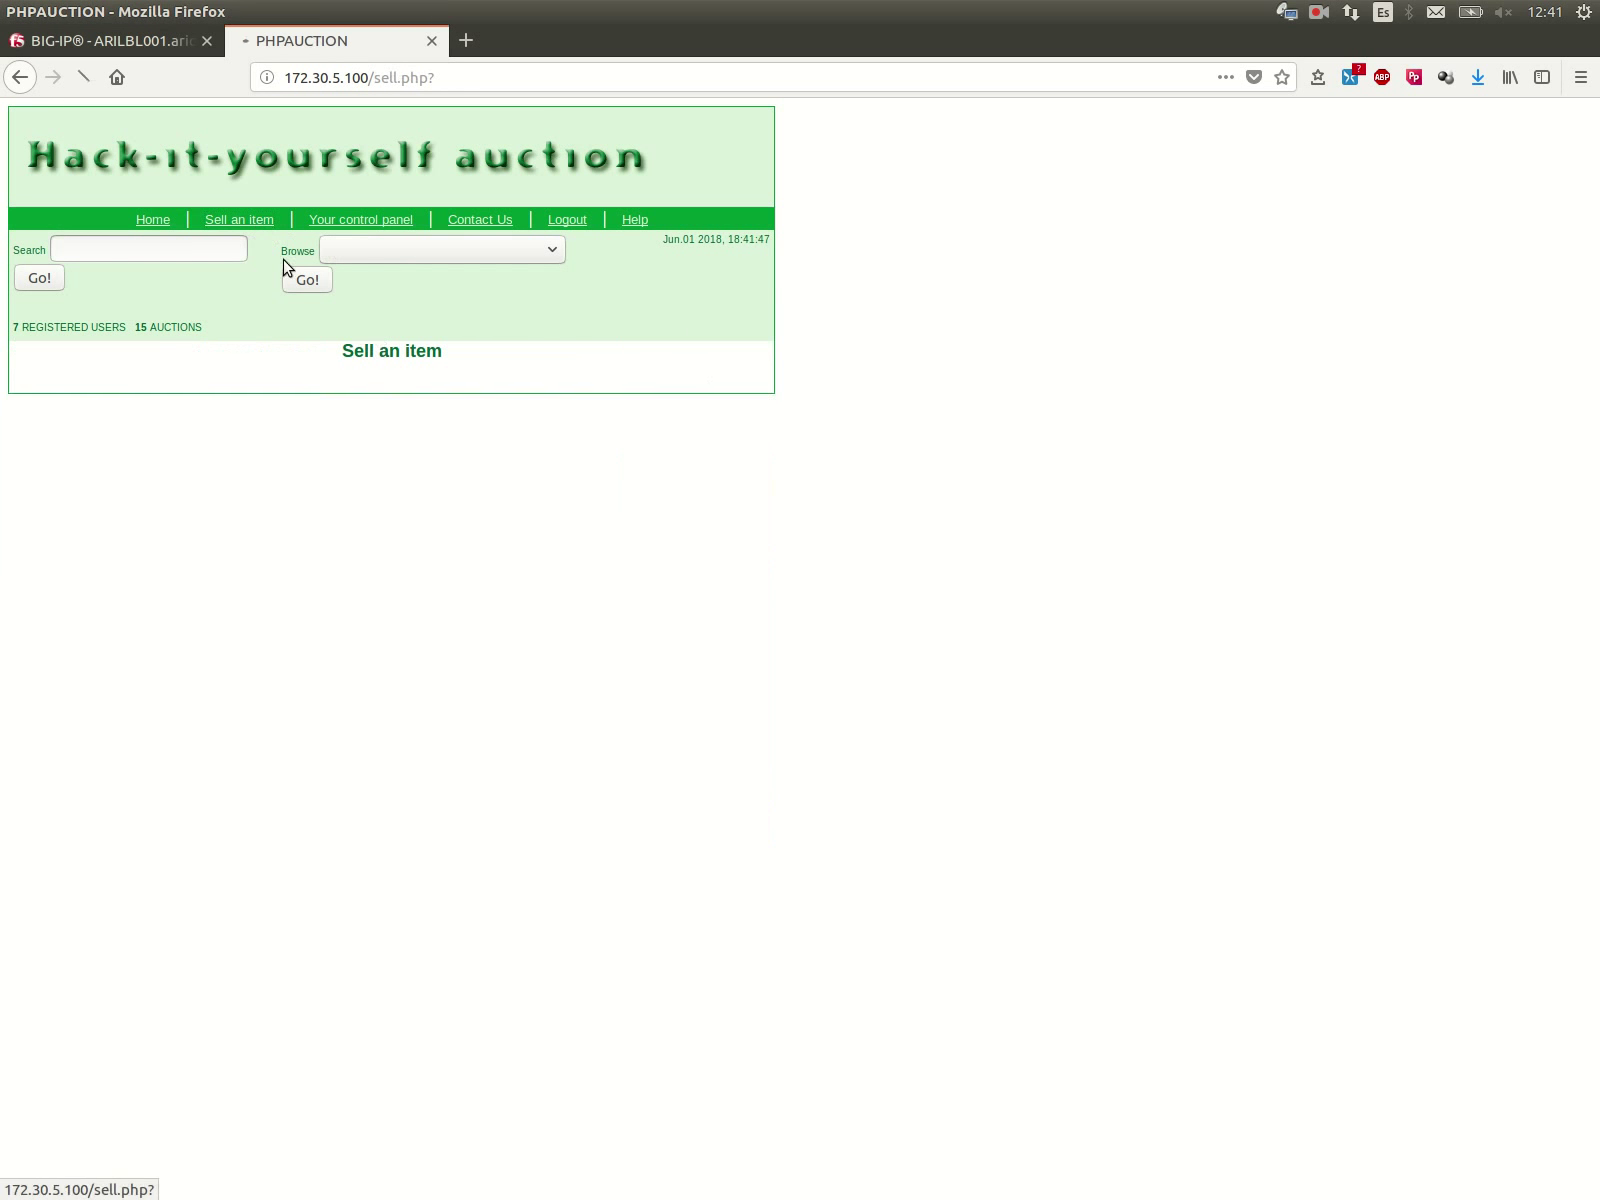
{"action": "type", "text": "test1"}
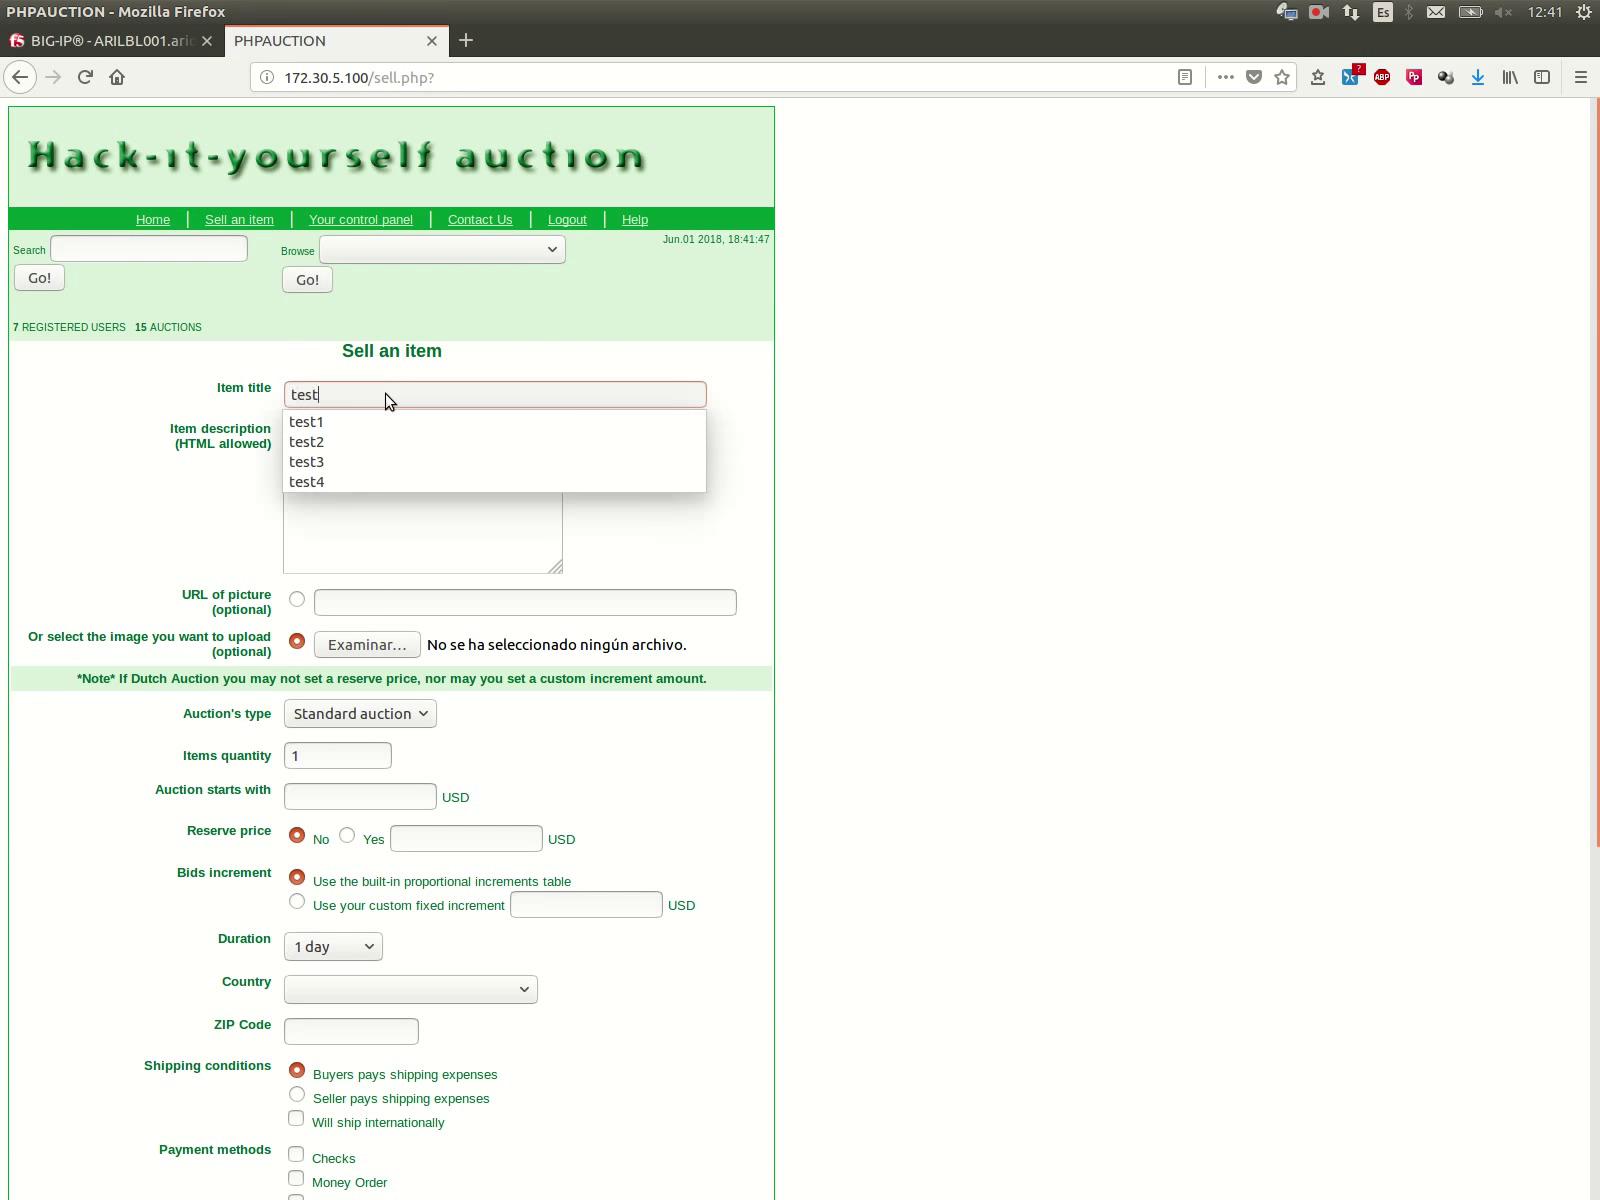
{"action": "left_click", "coordinate": [416, 490]}
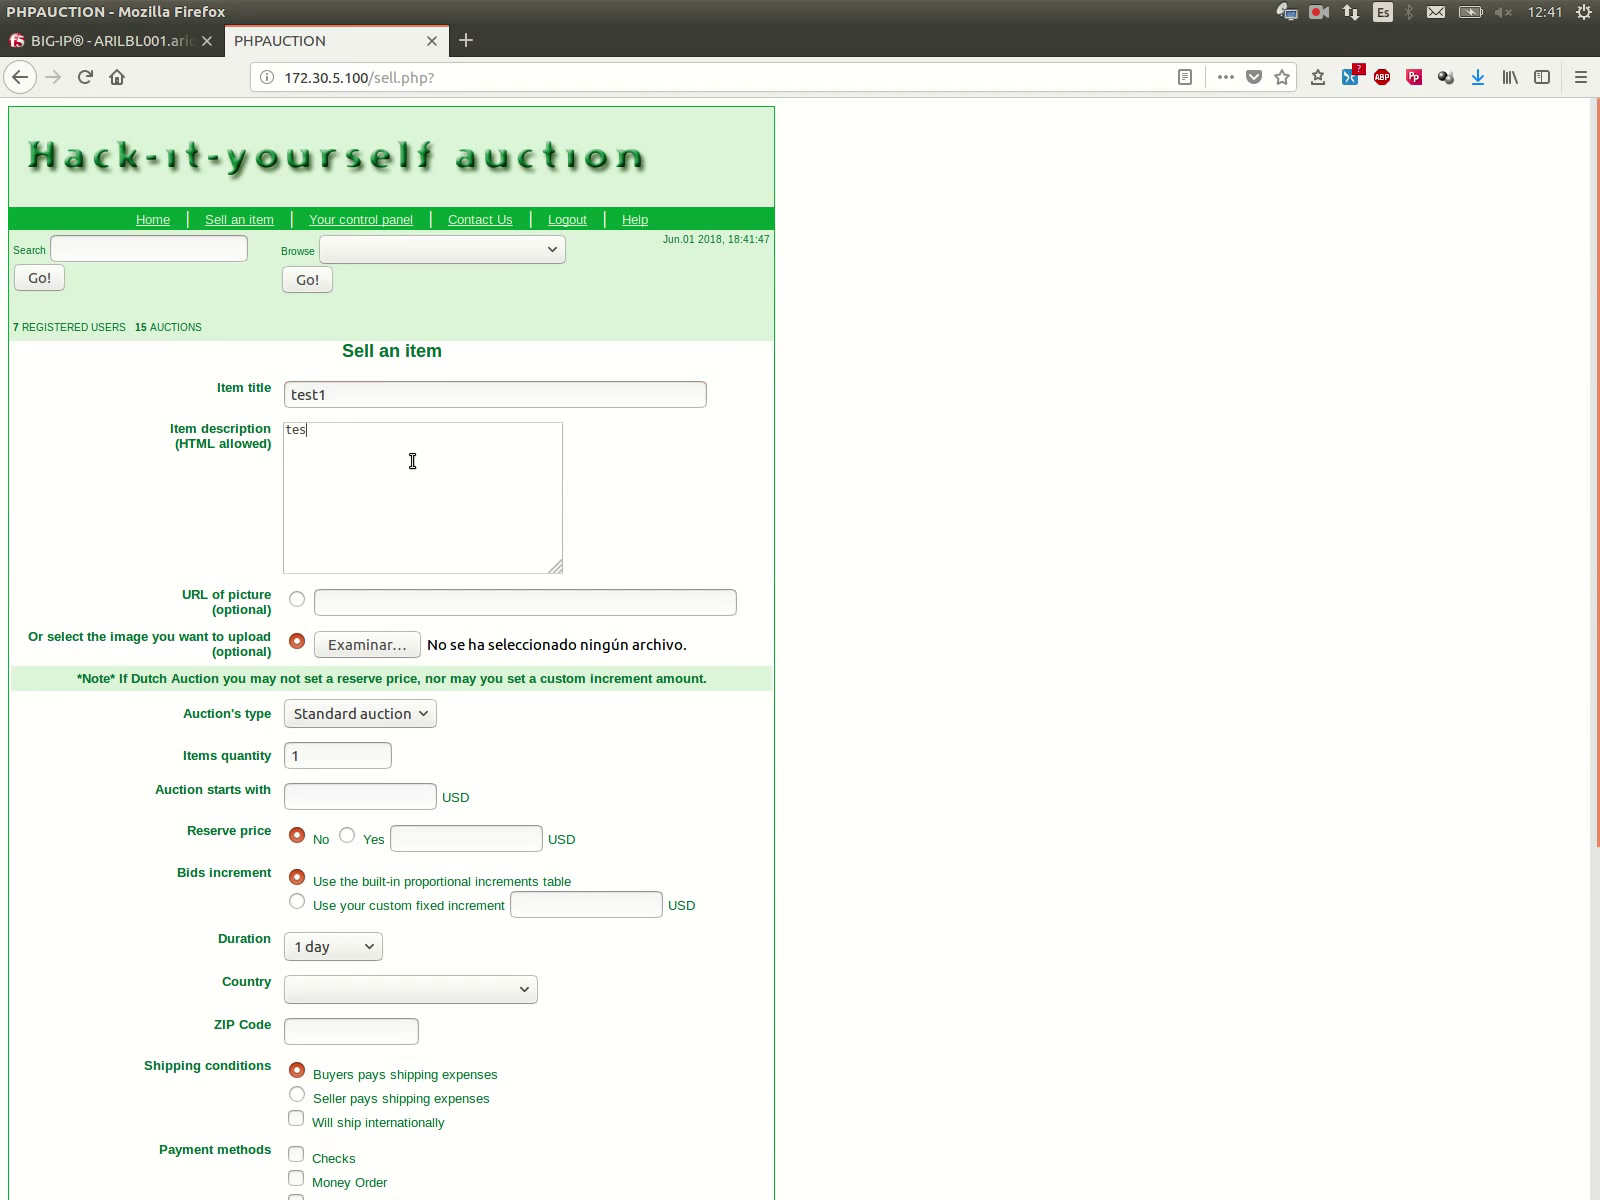
{"action": "scroll", "coordinate": [183, 523], "scroll_direction": "down", "scroll_amount": 3}
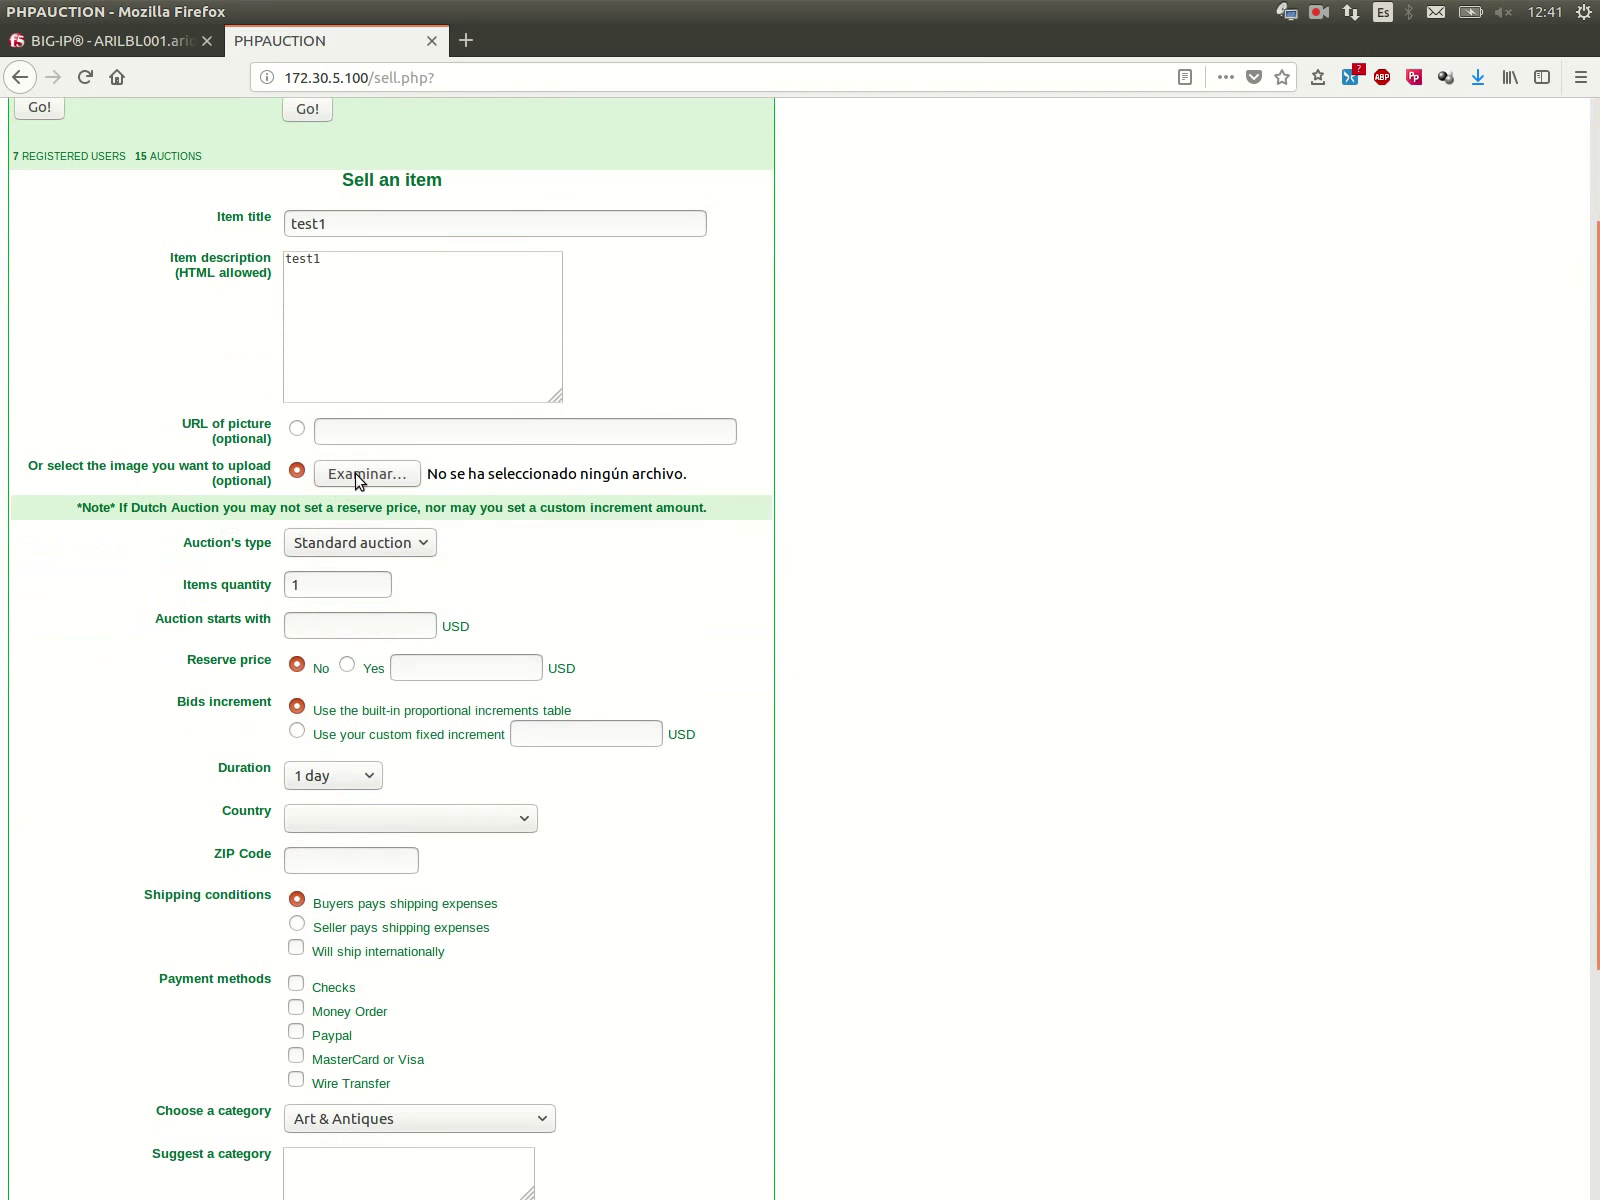
{"action": "left_click", "coordinate": [360, 480]}
{"action": "left_click", "coordinate": [565, 425]}
{"action": "left_click", "coordinate": [1218, 962]}
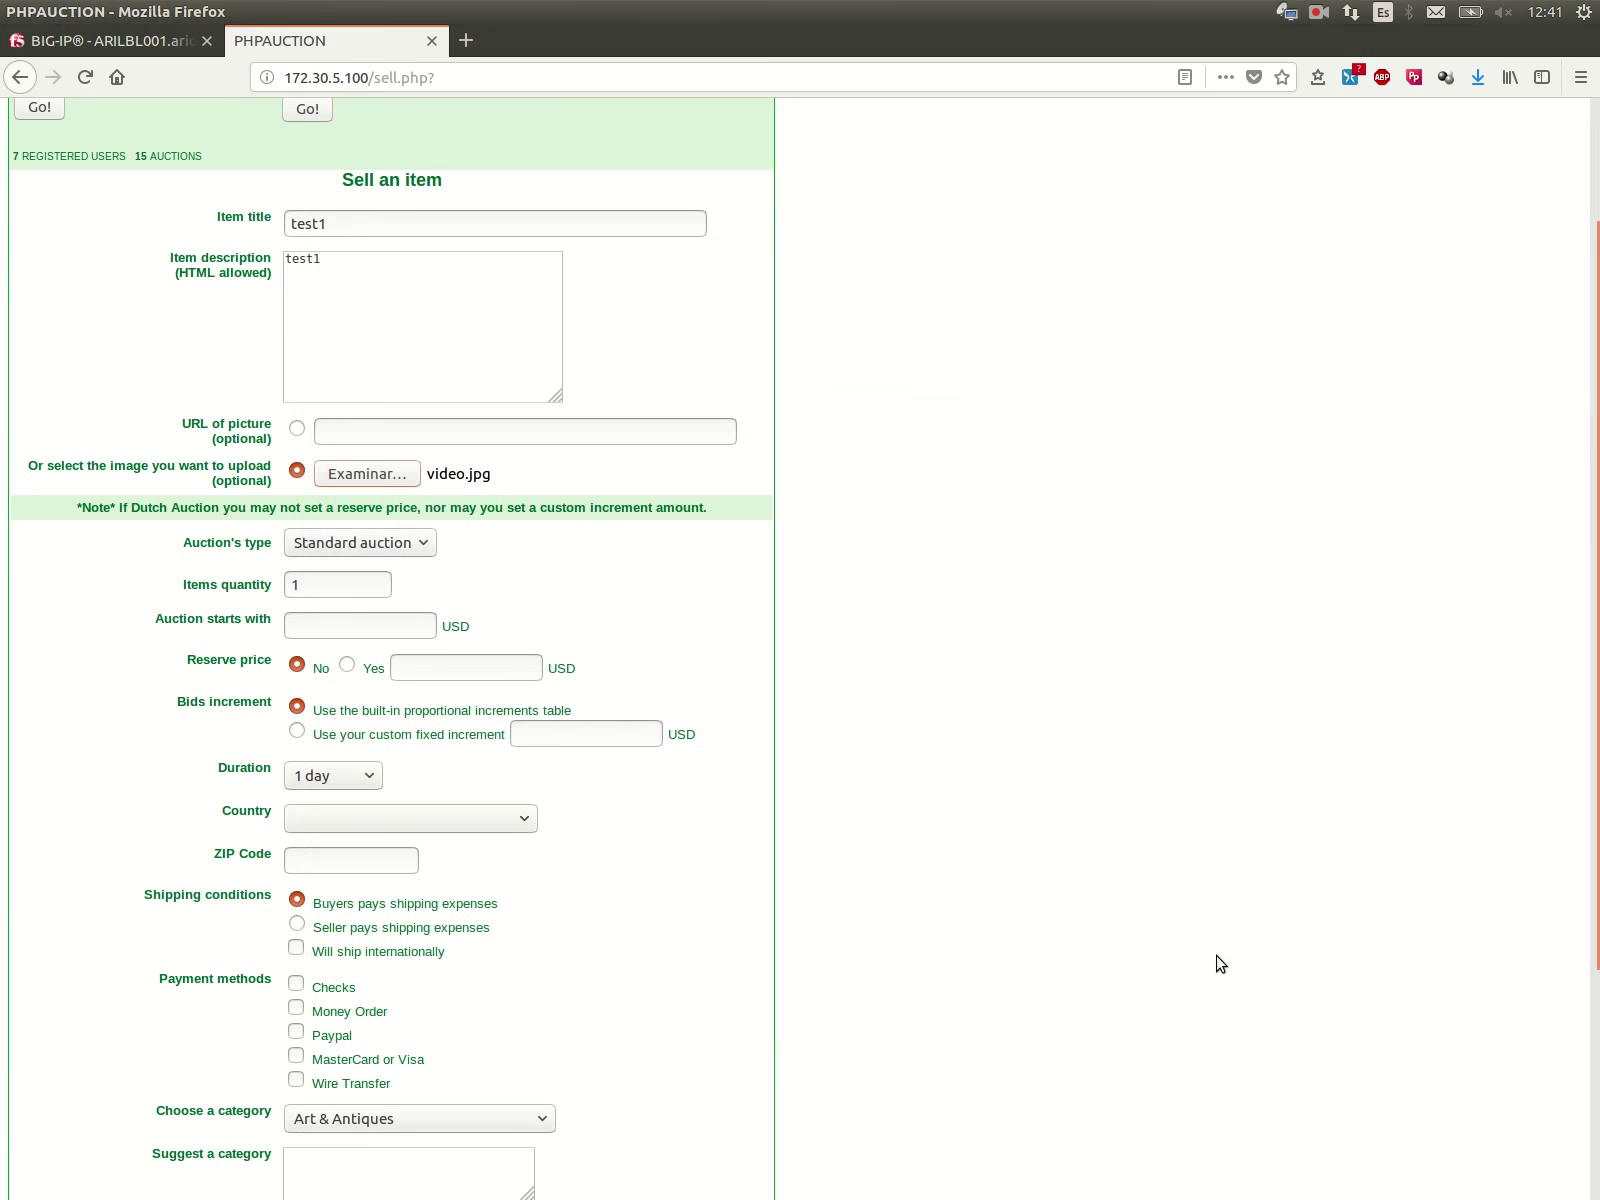
Step: Set starting and reserve prices to 10, country Algeria, ZIP code 45444
{"action": "type", "text": "1"}
{"action": "left_click", "coordinate": [330, 650]}
{"action": "left_click", "coordinate": [347, 664]}
{"action": "left_click", "coordinate": [508, 673]}
{"action": "type", "text": "1"}
{"action": "left_click", "coordinate": [435, 693]}
{"action": "scroll", "coordinate": [164, 657], "scroll_direction": "down", "scroll_amount": 3}
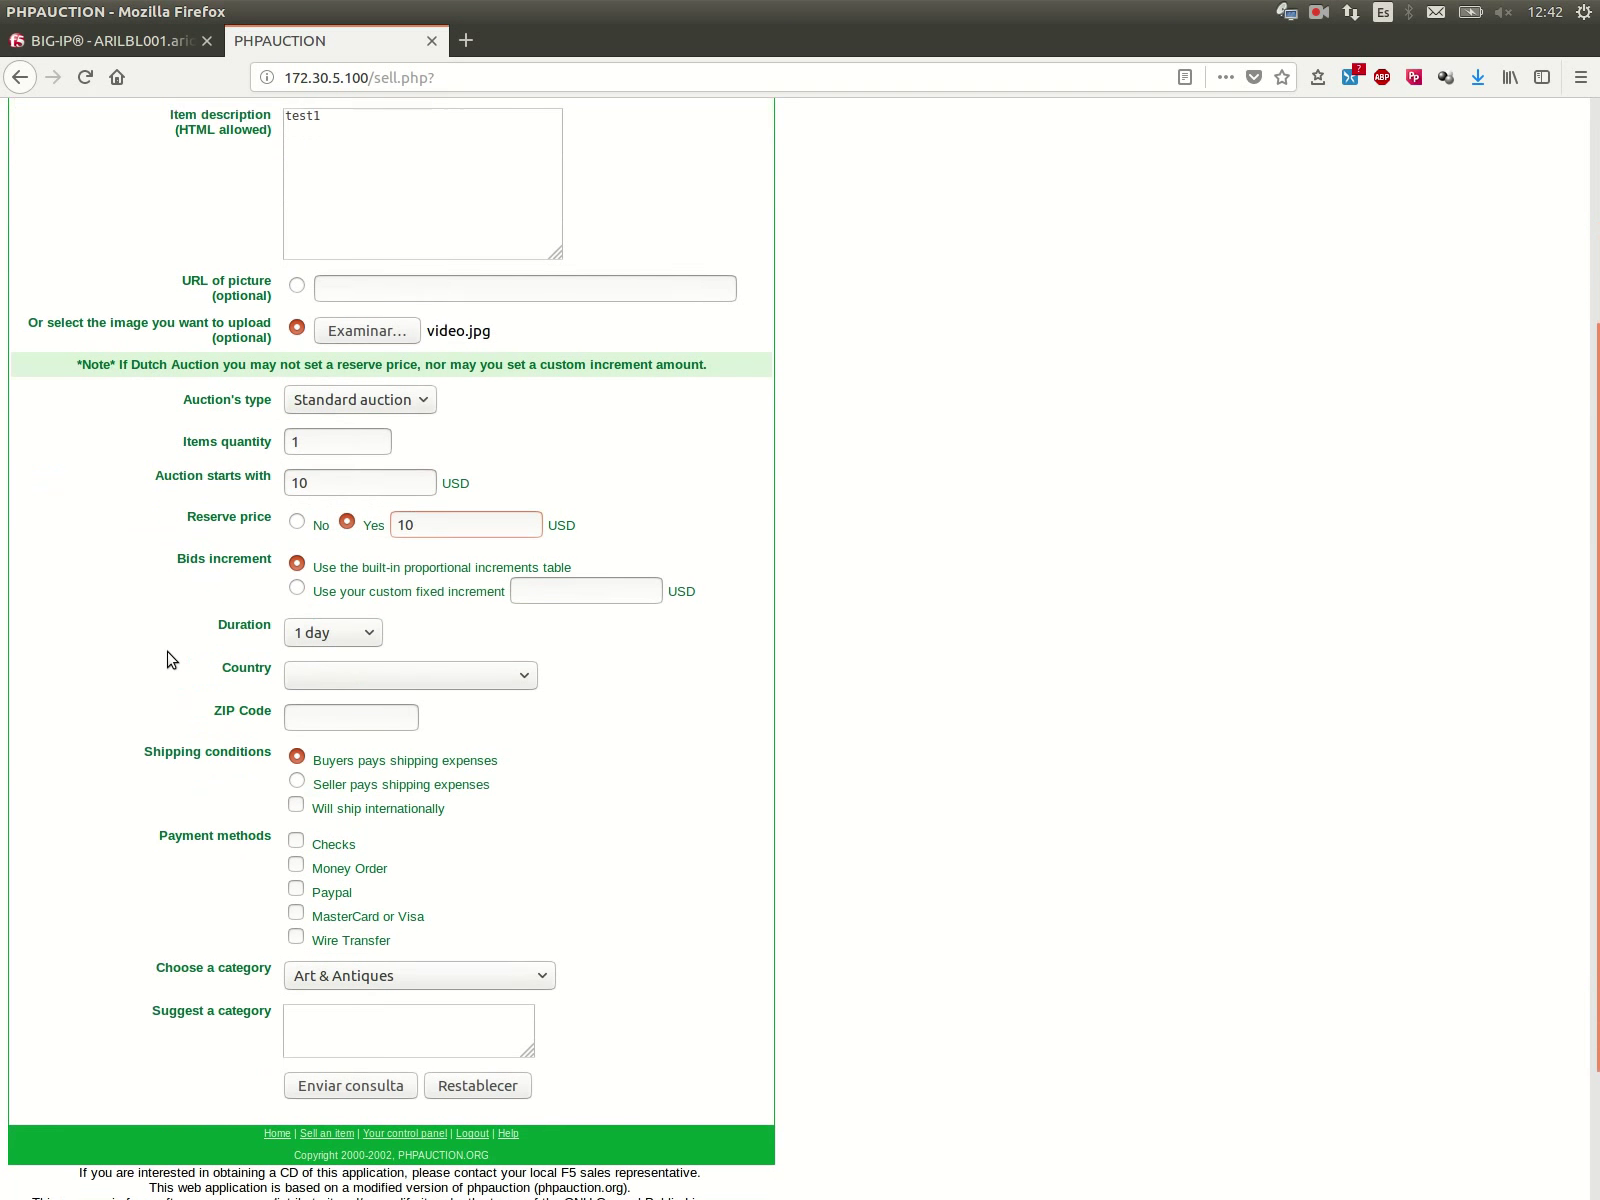
{"action": "left_click", "coordinate": [314, 652]}
{"action": "left_click", "coordinate": [326, 655]}
{"action": "left_click", "coordinate": [341, 740]}
{"action": "left_click", "coordinate": [298, 689]}
{"action": "left_click", "coordinate": [305, 710]}
Step: Accept all five payment methods including Wire Transfer, submit the form, then return to BIG-IP
{"action": "scroll", "coordinate": [212, 720], "scroll_direction": "down", "scroll_amount": 2}
{"action": "left_click", "coordinate": [296, 662]}
{"action": "left_click", "coordinate": [296, 686]}
{"action": "left_click", "coordinate": [296, 710]}
{"action": "left_click", "coordinate": [296, 734]}
{"action": "left_click", "coordinate": [297, 761]}
{"action": "left_click", "coordinate": [297, 851]}
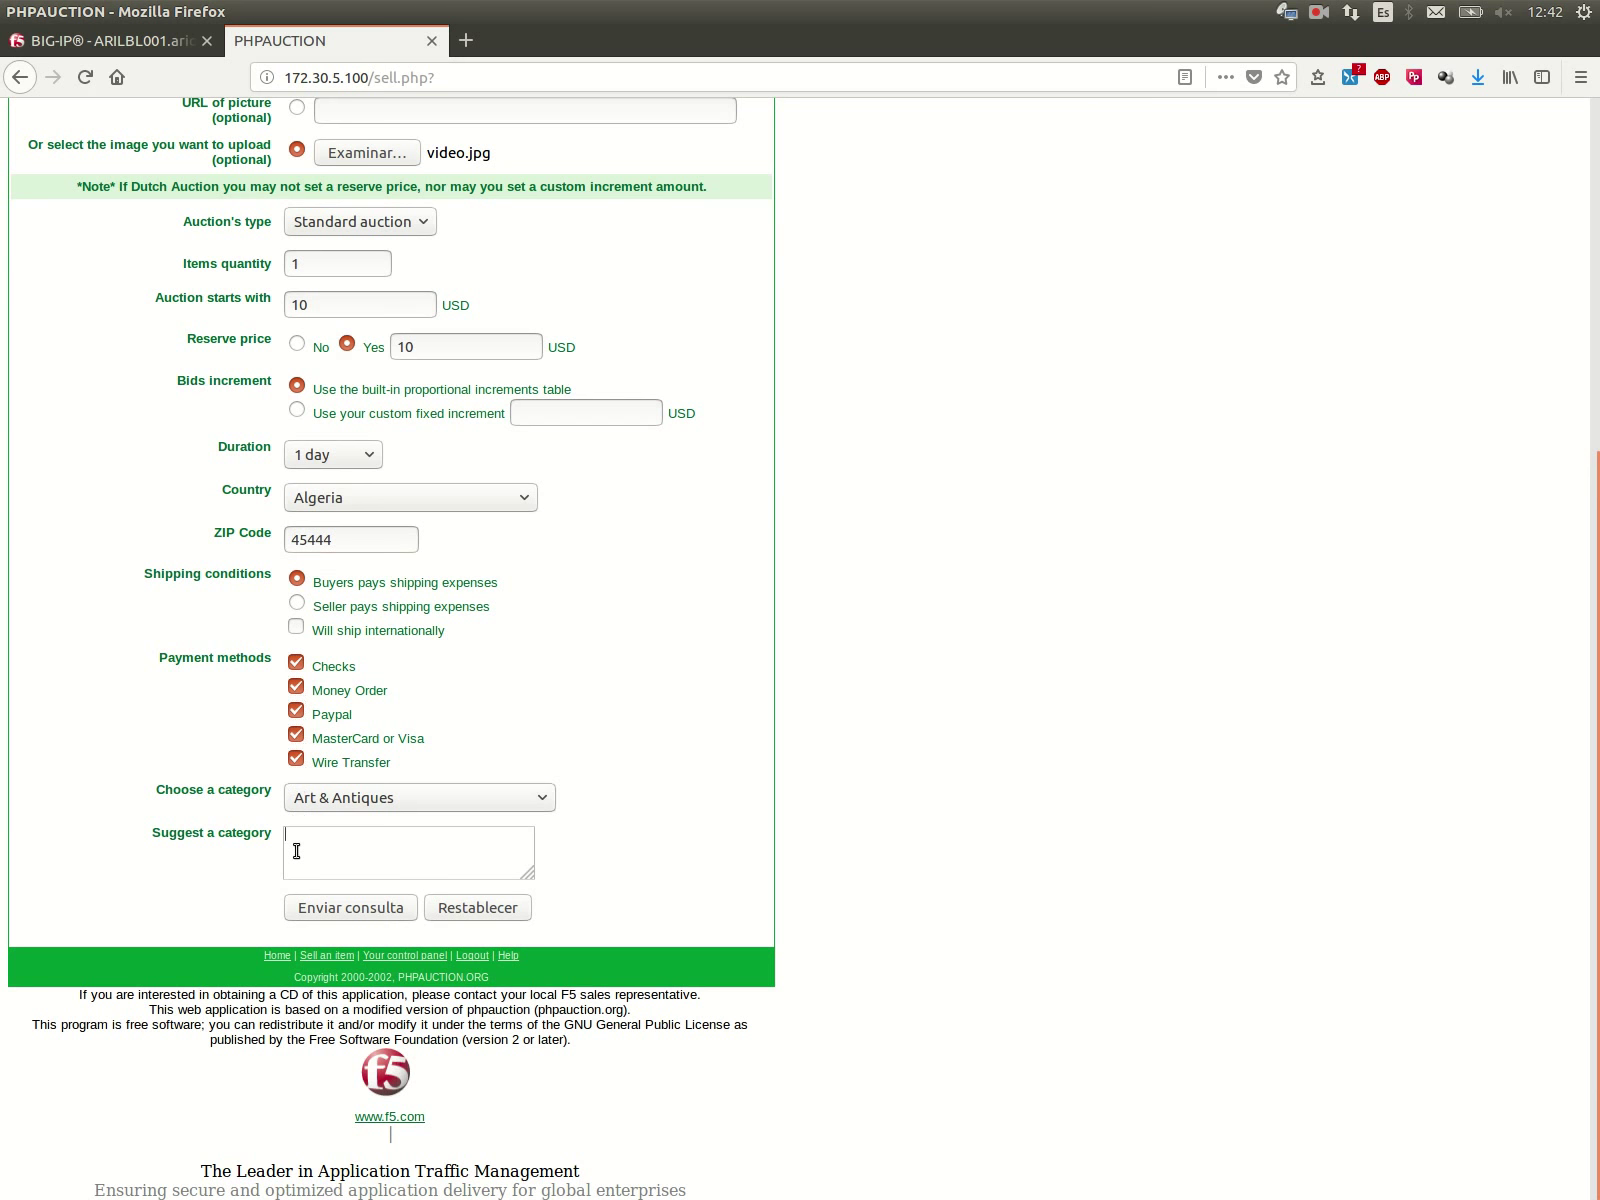
{"action": "left_click", "coordinate": [396, 907]}
{"action": "left_click_drag", "start_coordinate": [10, 122], "coordinate": [95, 190]}
{"action": "left_click", "coordinate": [140, 41]}
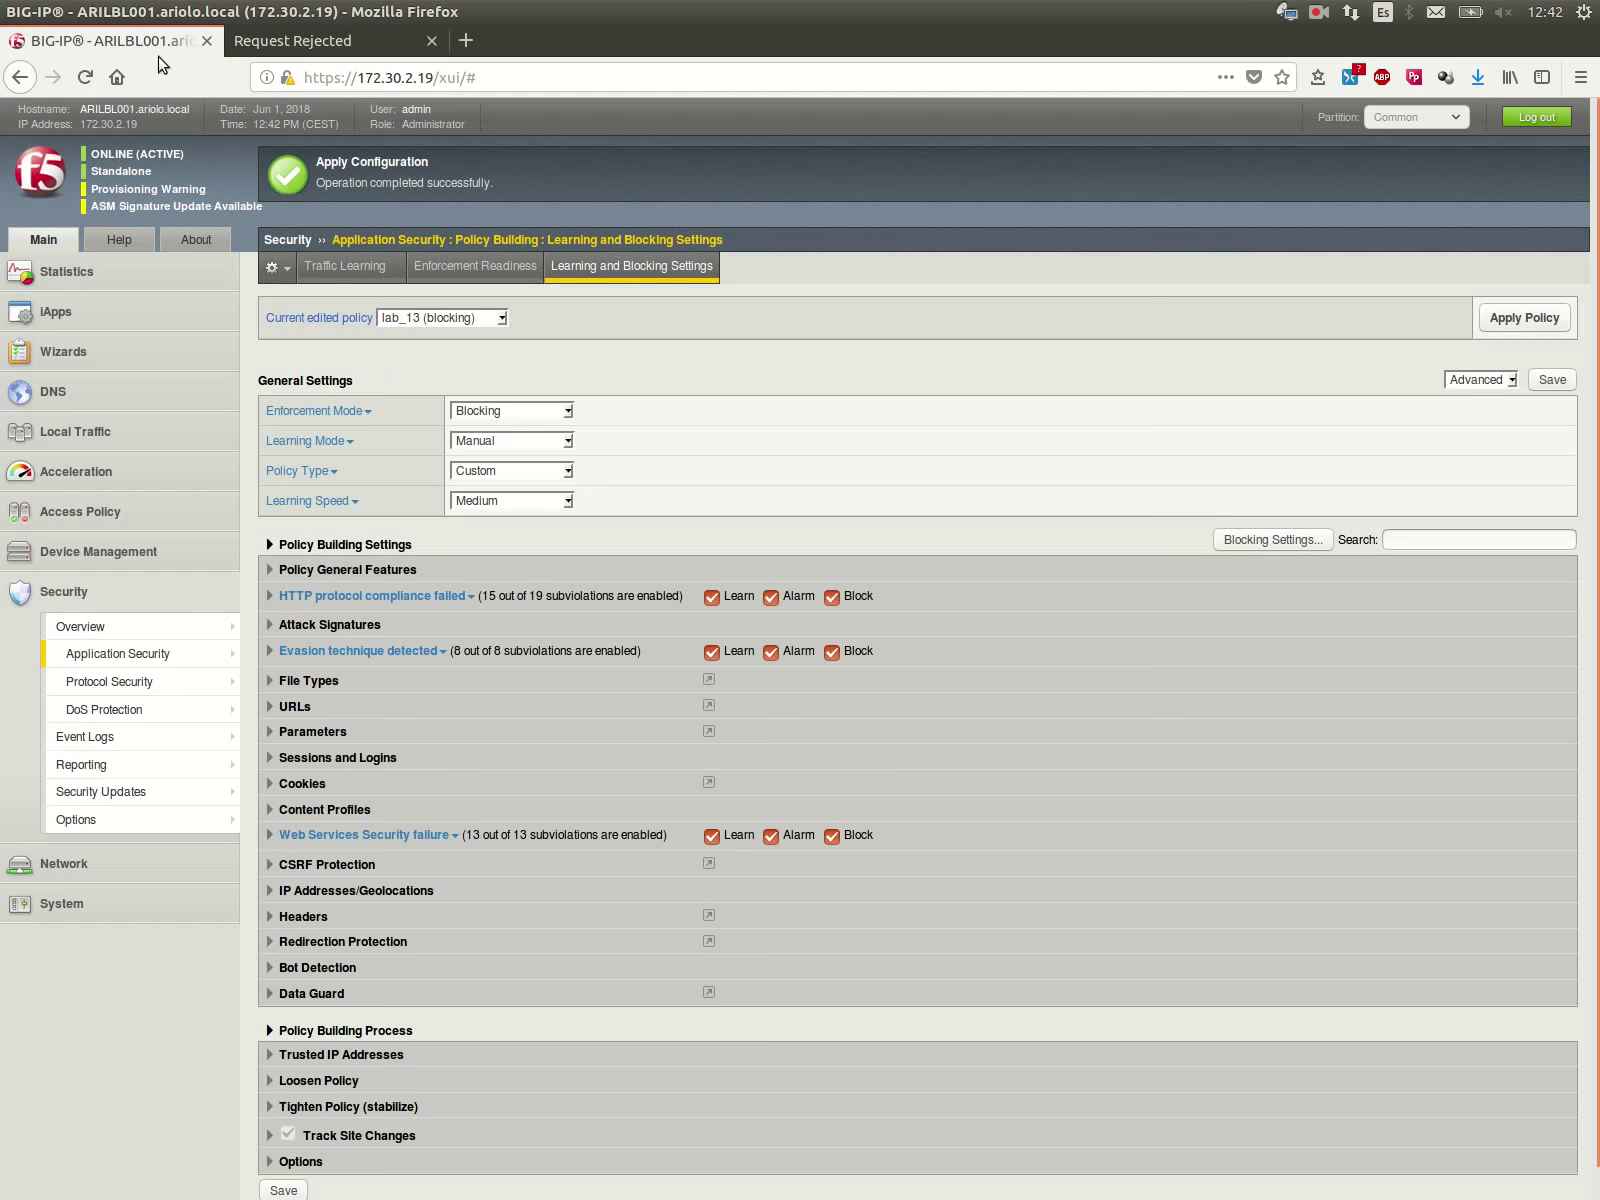
Step: Open the Application Requests event log and view the blocked /sell.php request's details
{"action": "mouse_move", "coordinate": [150, 737]}
{"action": "mouse_move", "coordinate": [321, 740]}
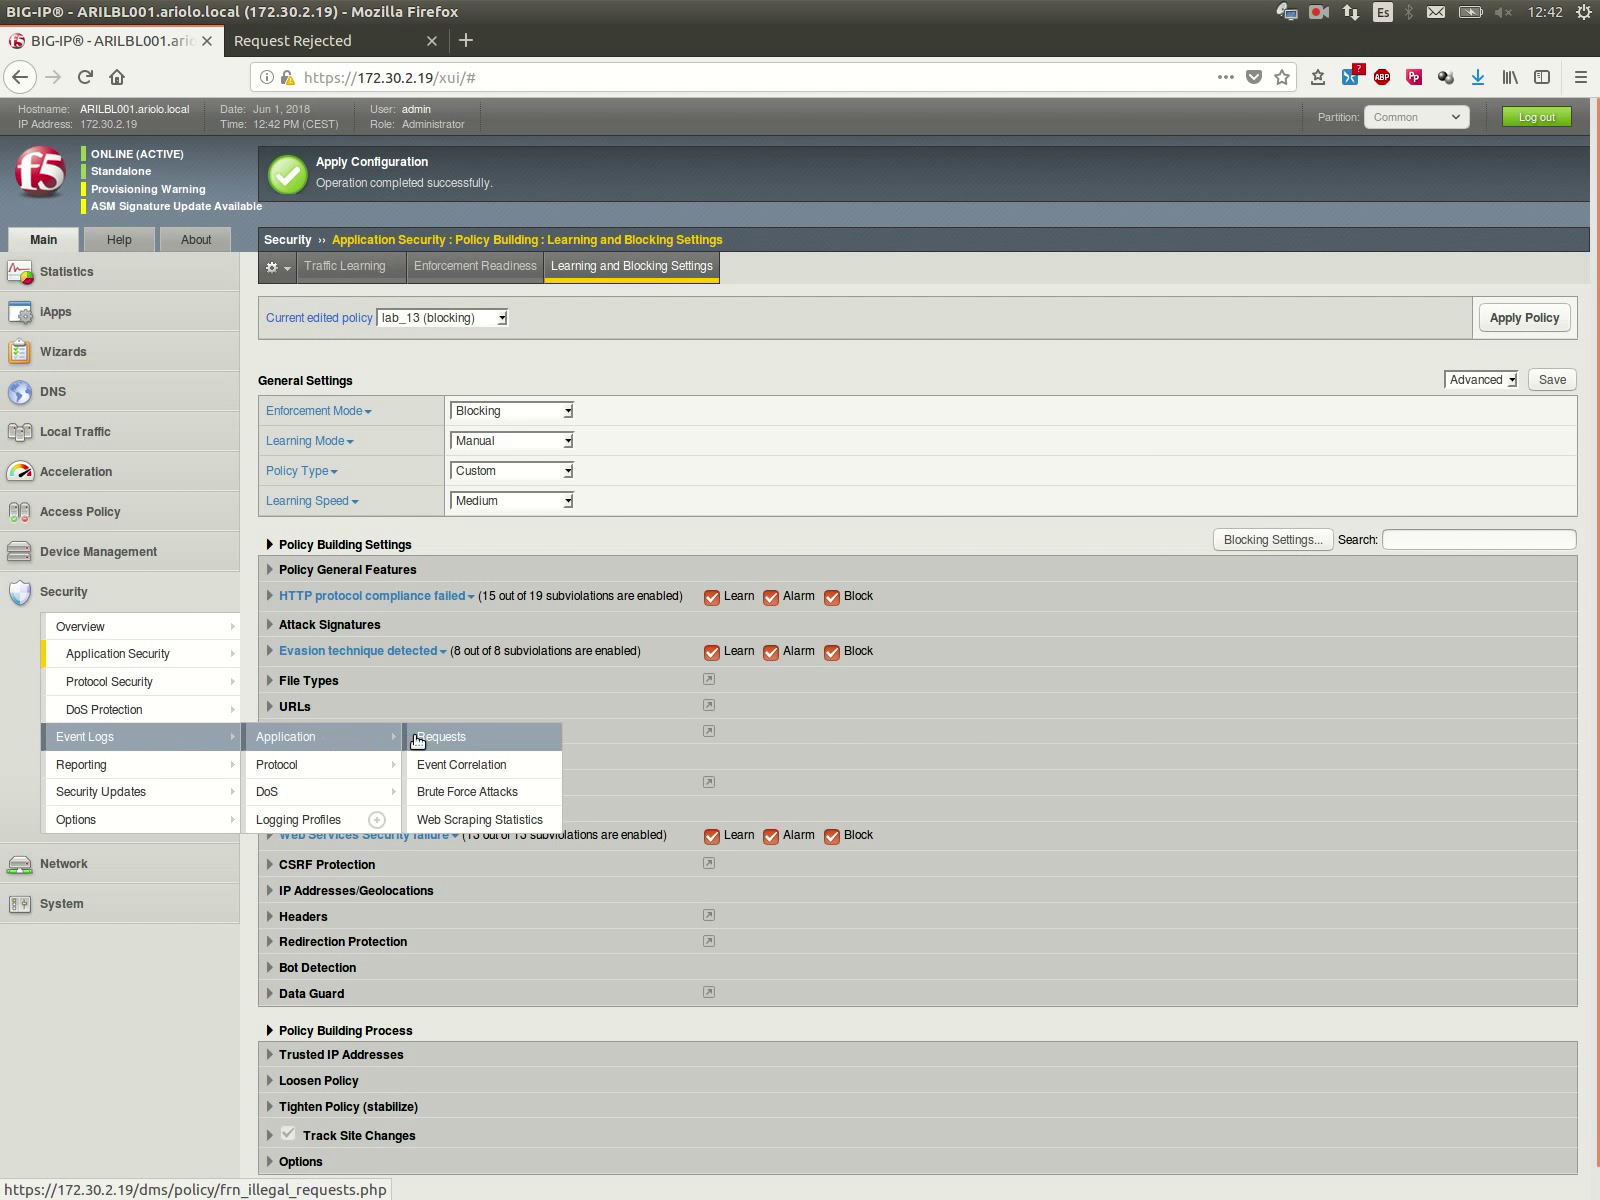
{"action": "left_click", "coordinate": [418, 740]}
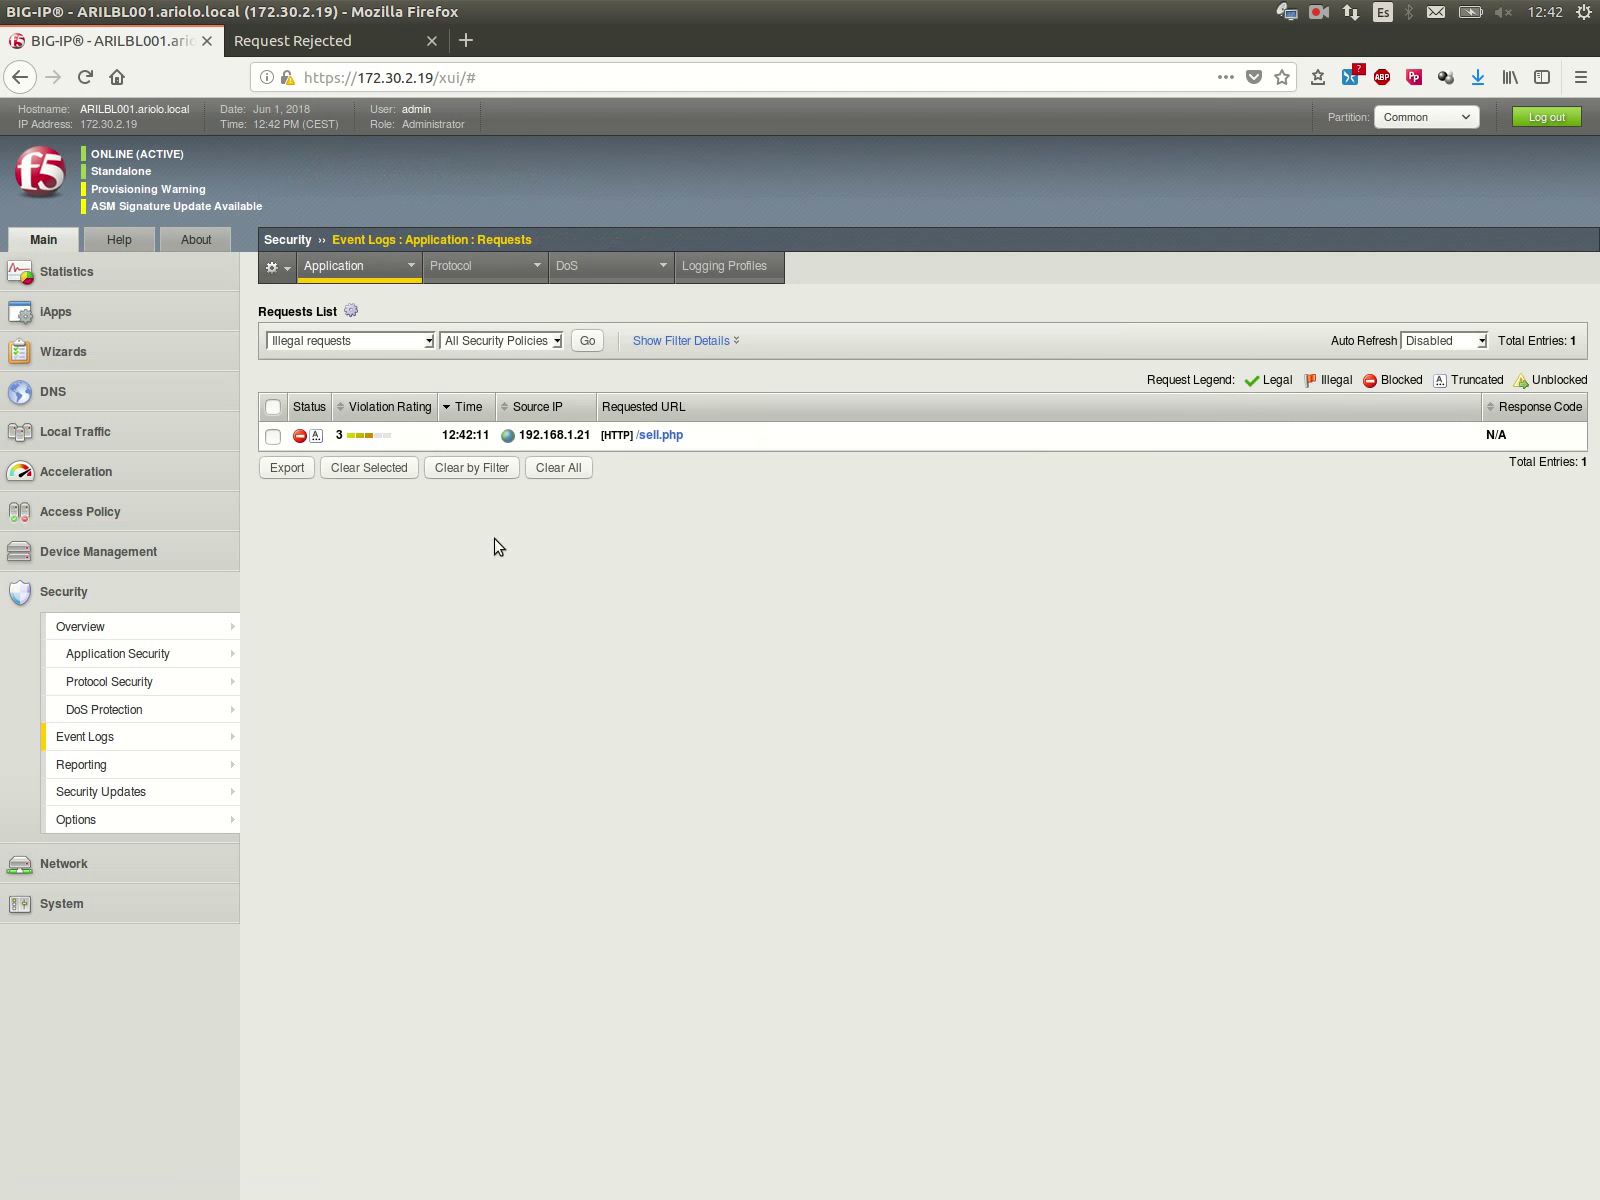
{"action": "left_click", "coordinate": [389, 446]}
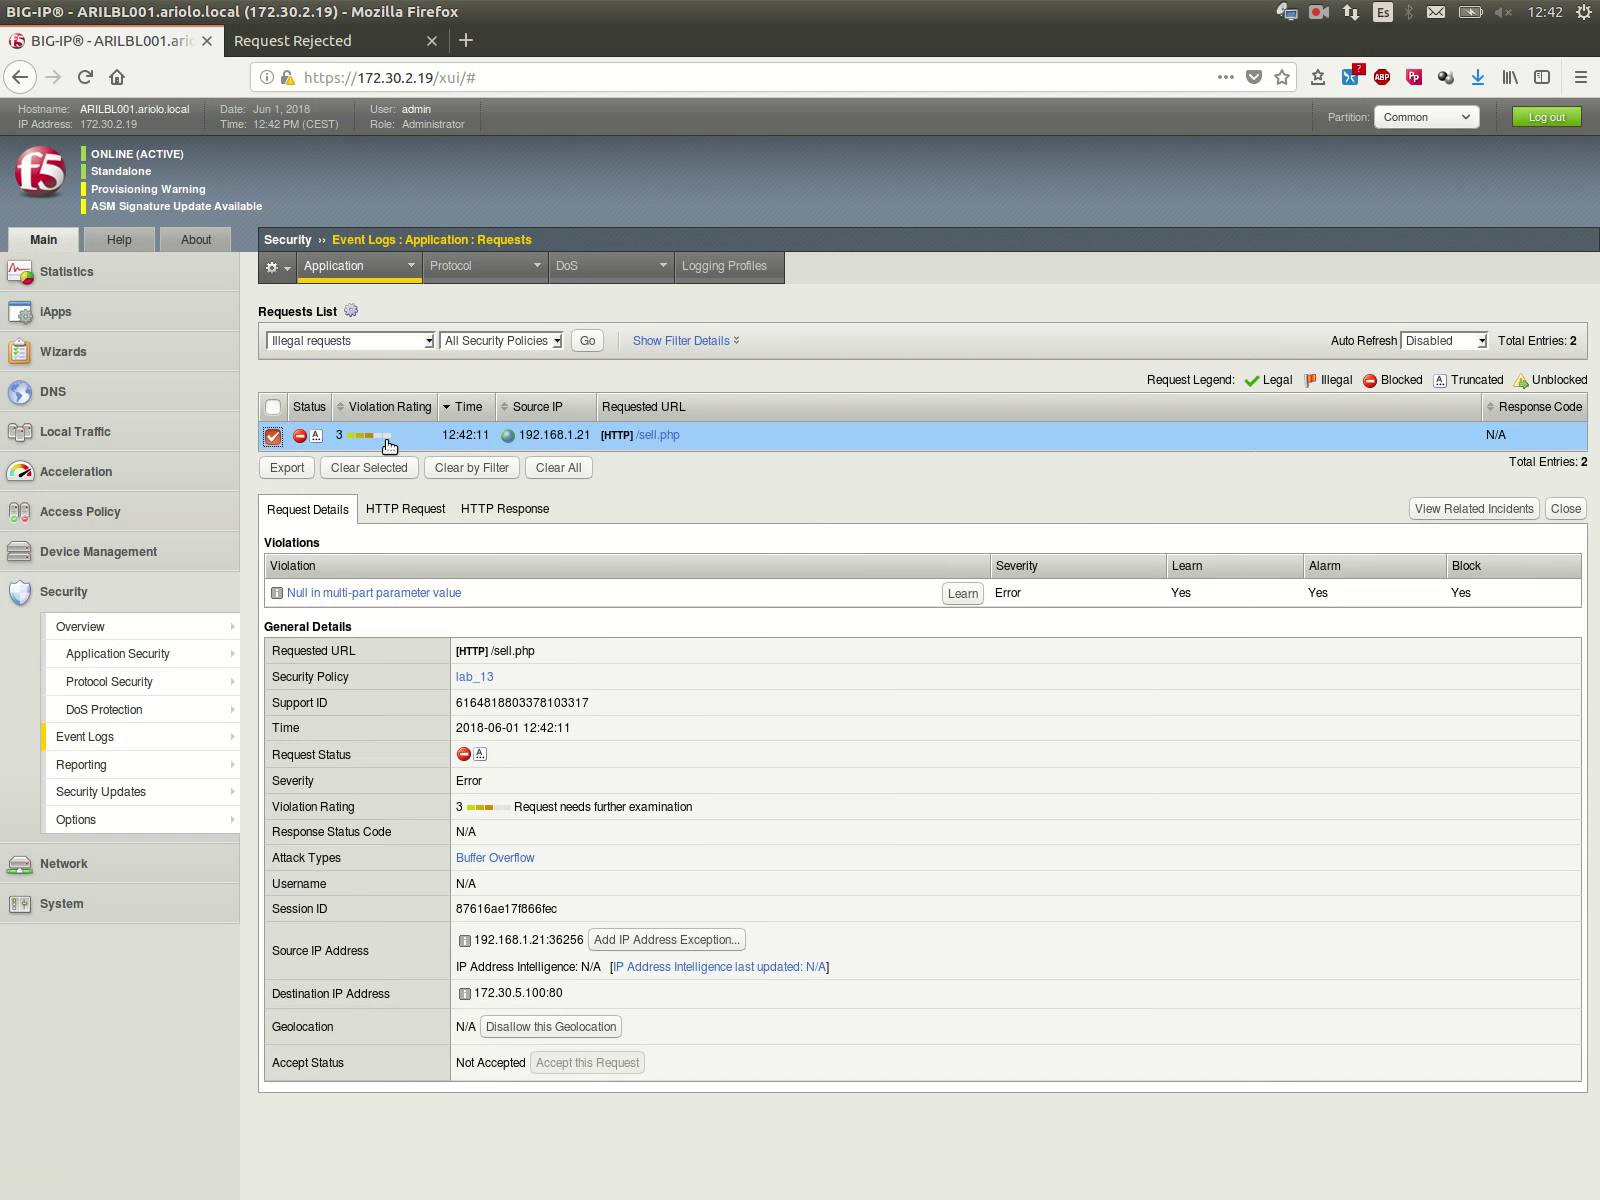
Step: Send the violation to learning and accept the Null in multi-part parameter value suggestion
{"action": "left_click", "coordinate": [962, 594]}
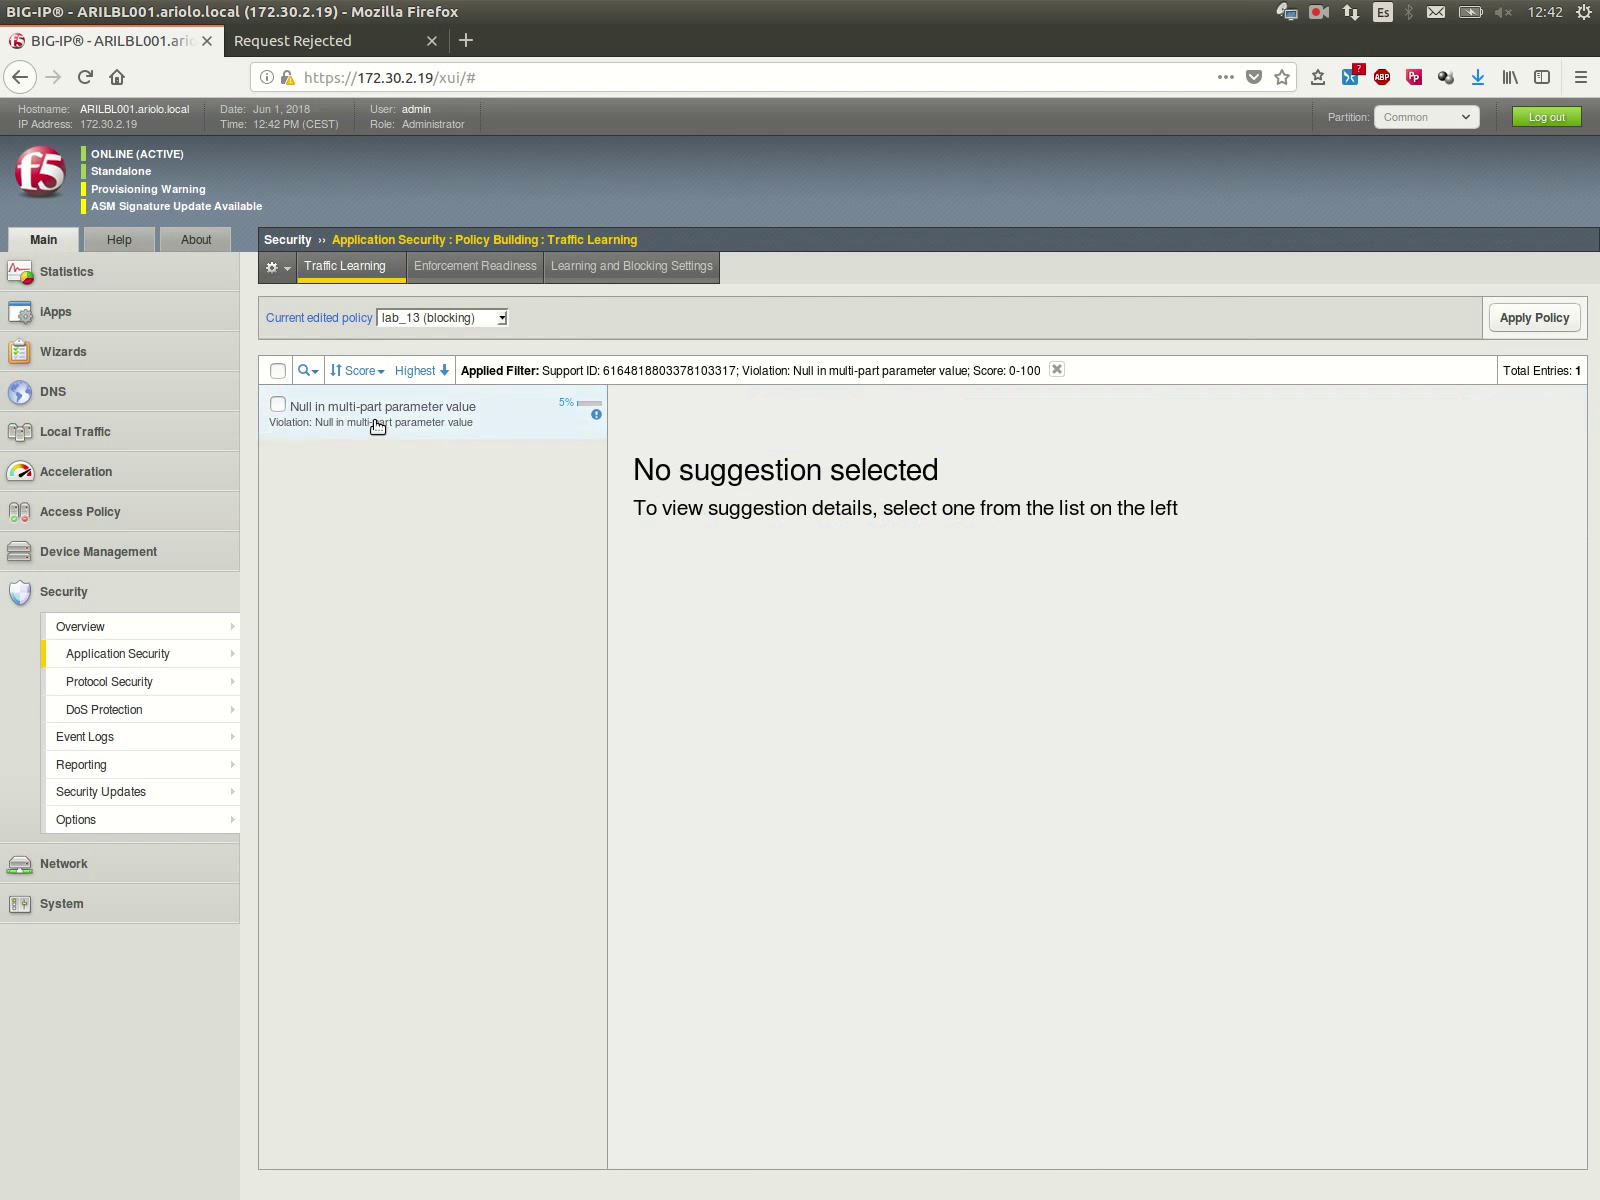
{"action": "left_click", "coordinate": [375, 421]}
{"action": "left_click_drag", "start_coordinate": [656, 455], "coordinate": [1013, 460]}
{"action": "left_click_drag", "start_coordinate": [714, 472], "coordinate": [910, 474]}
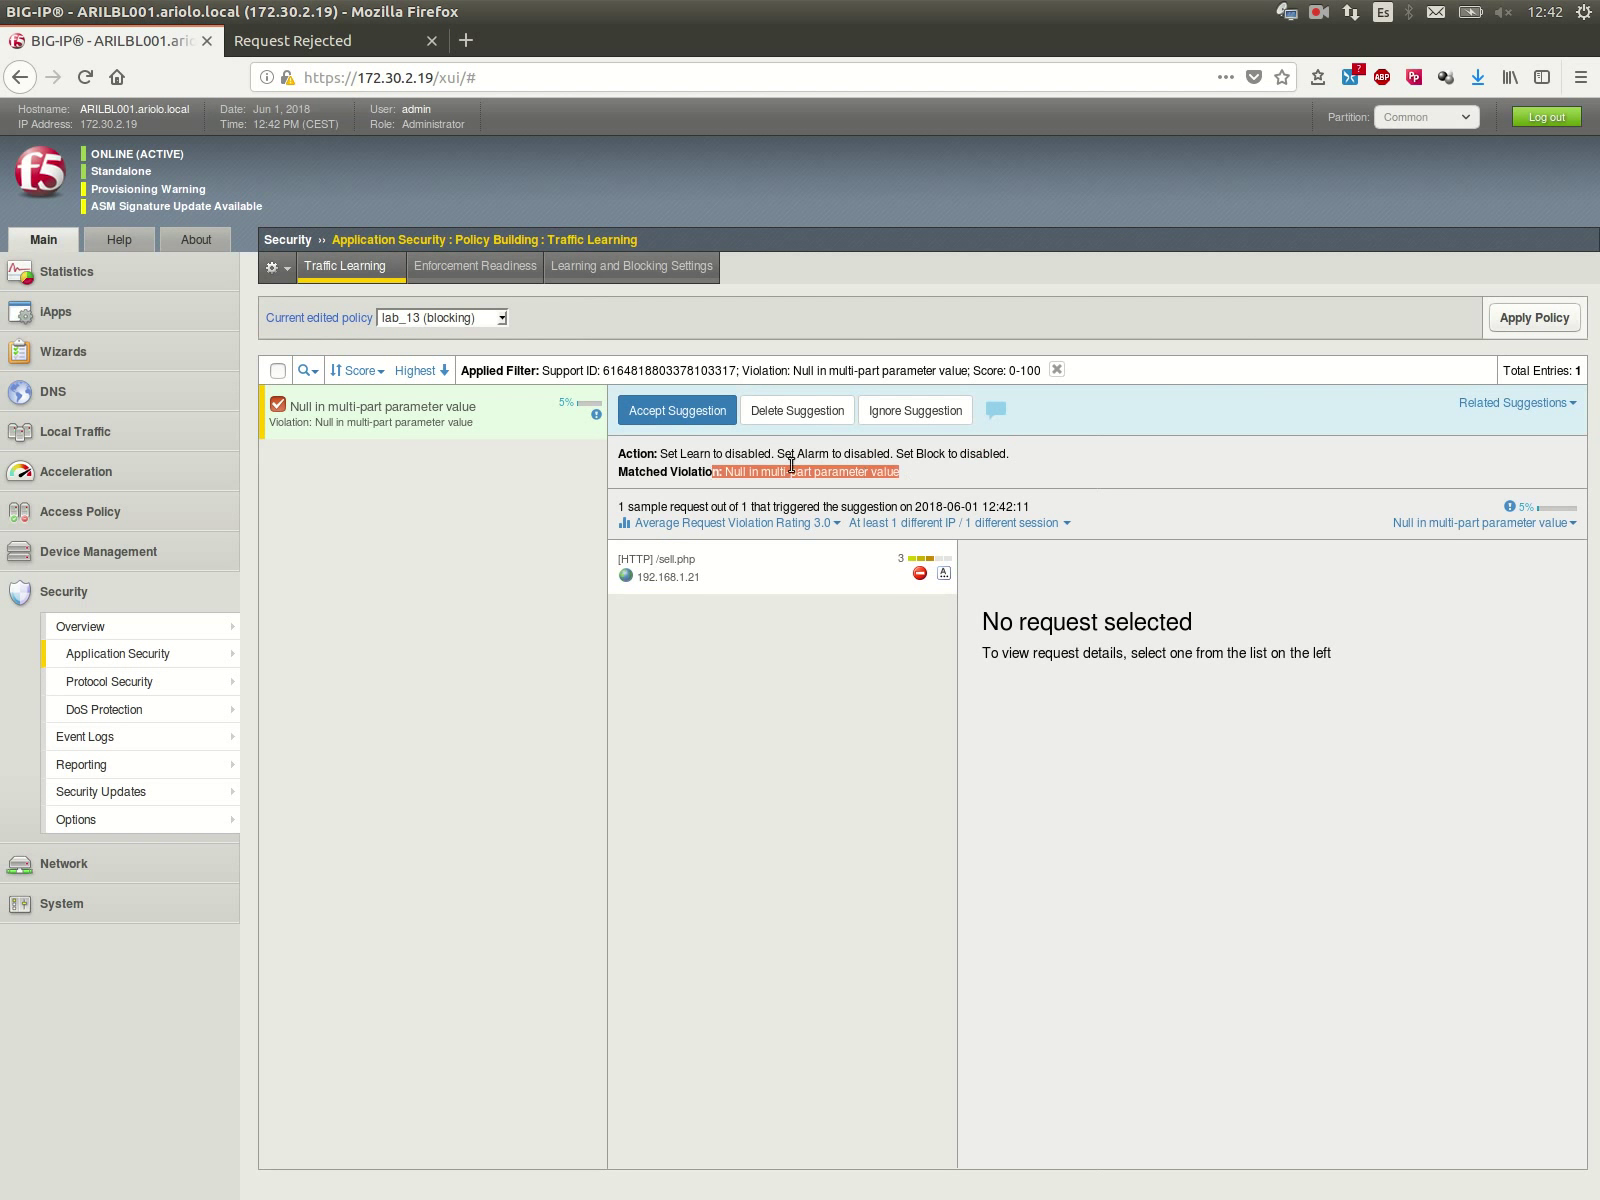
{"action": "left_click", "coordinate": [678, 411]}
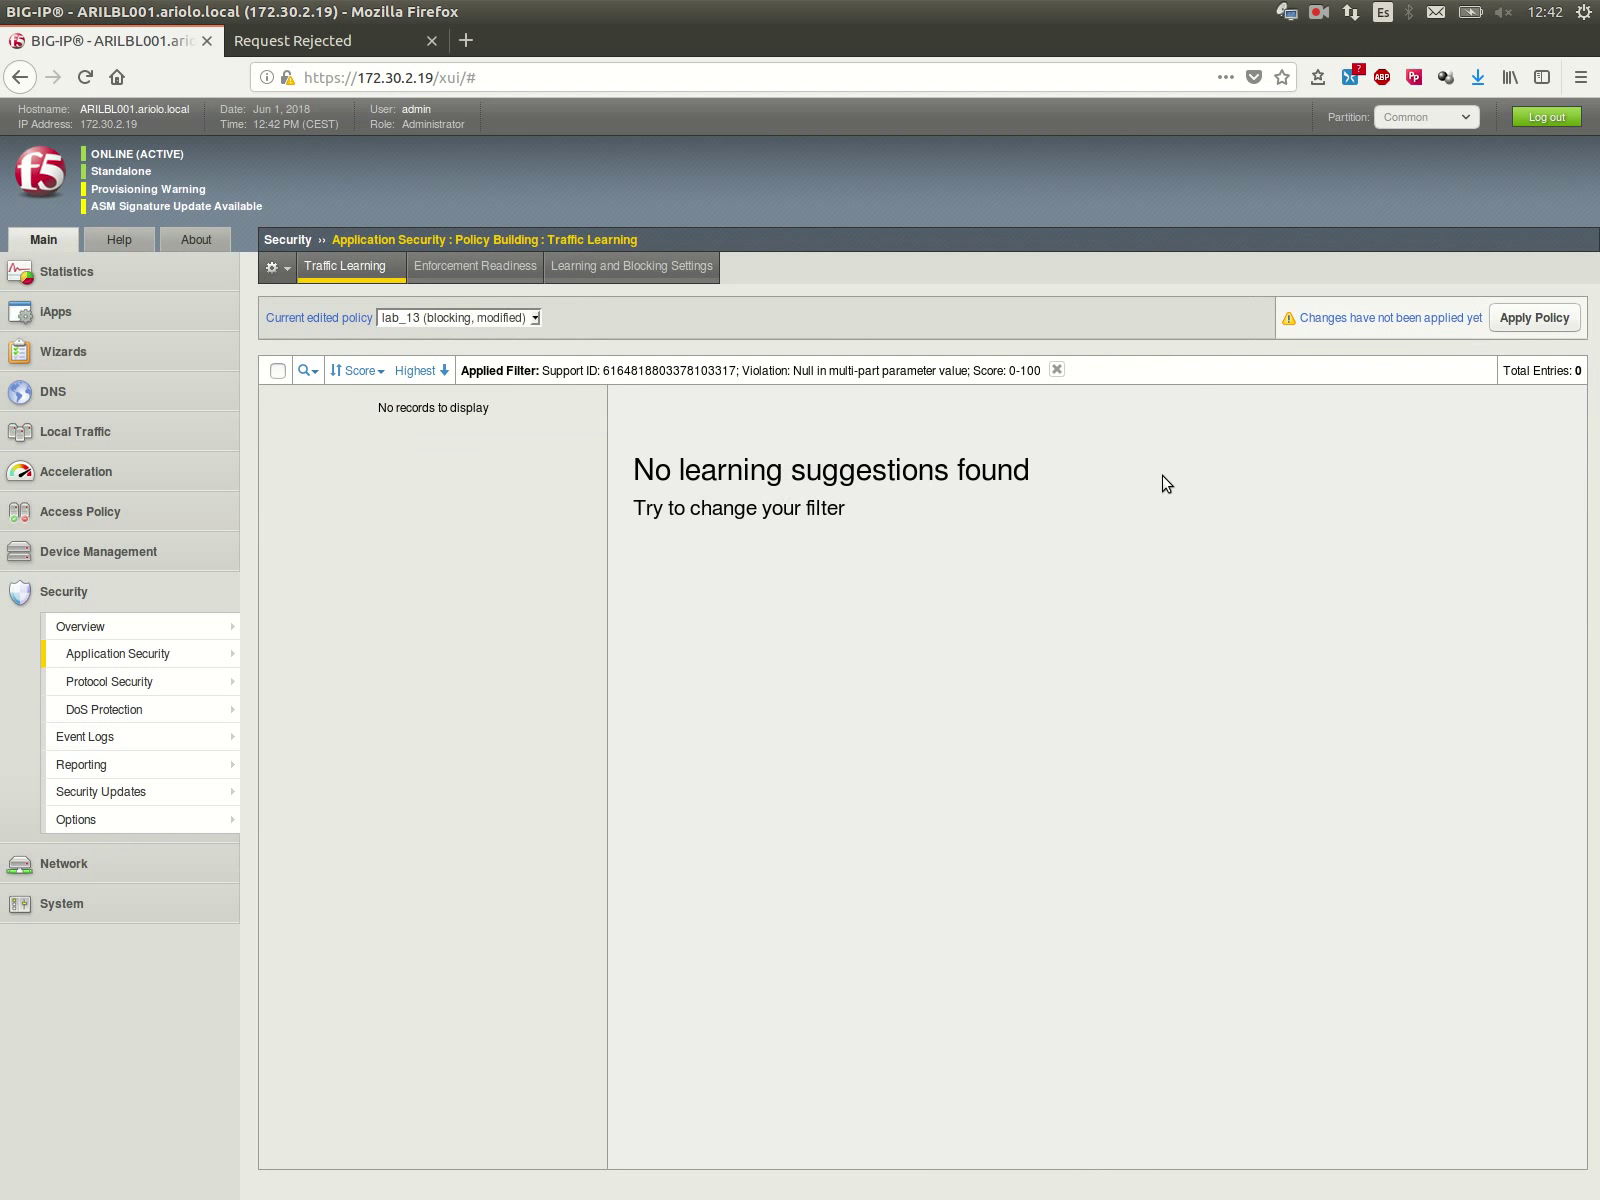
Step: Apply the lab_13 policy and confirm the change
{"action": "left_click", "coordinate": [1527, 320]}
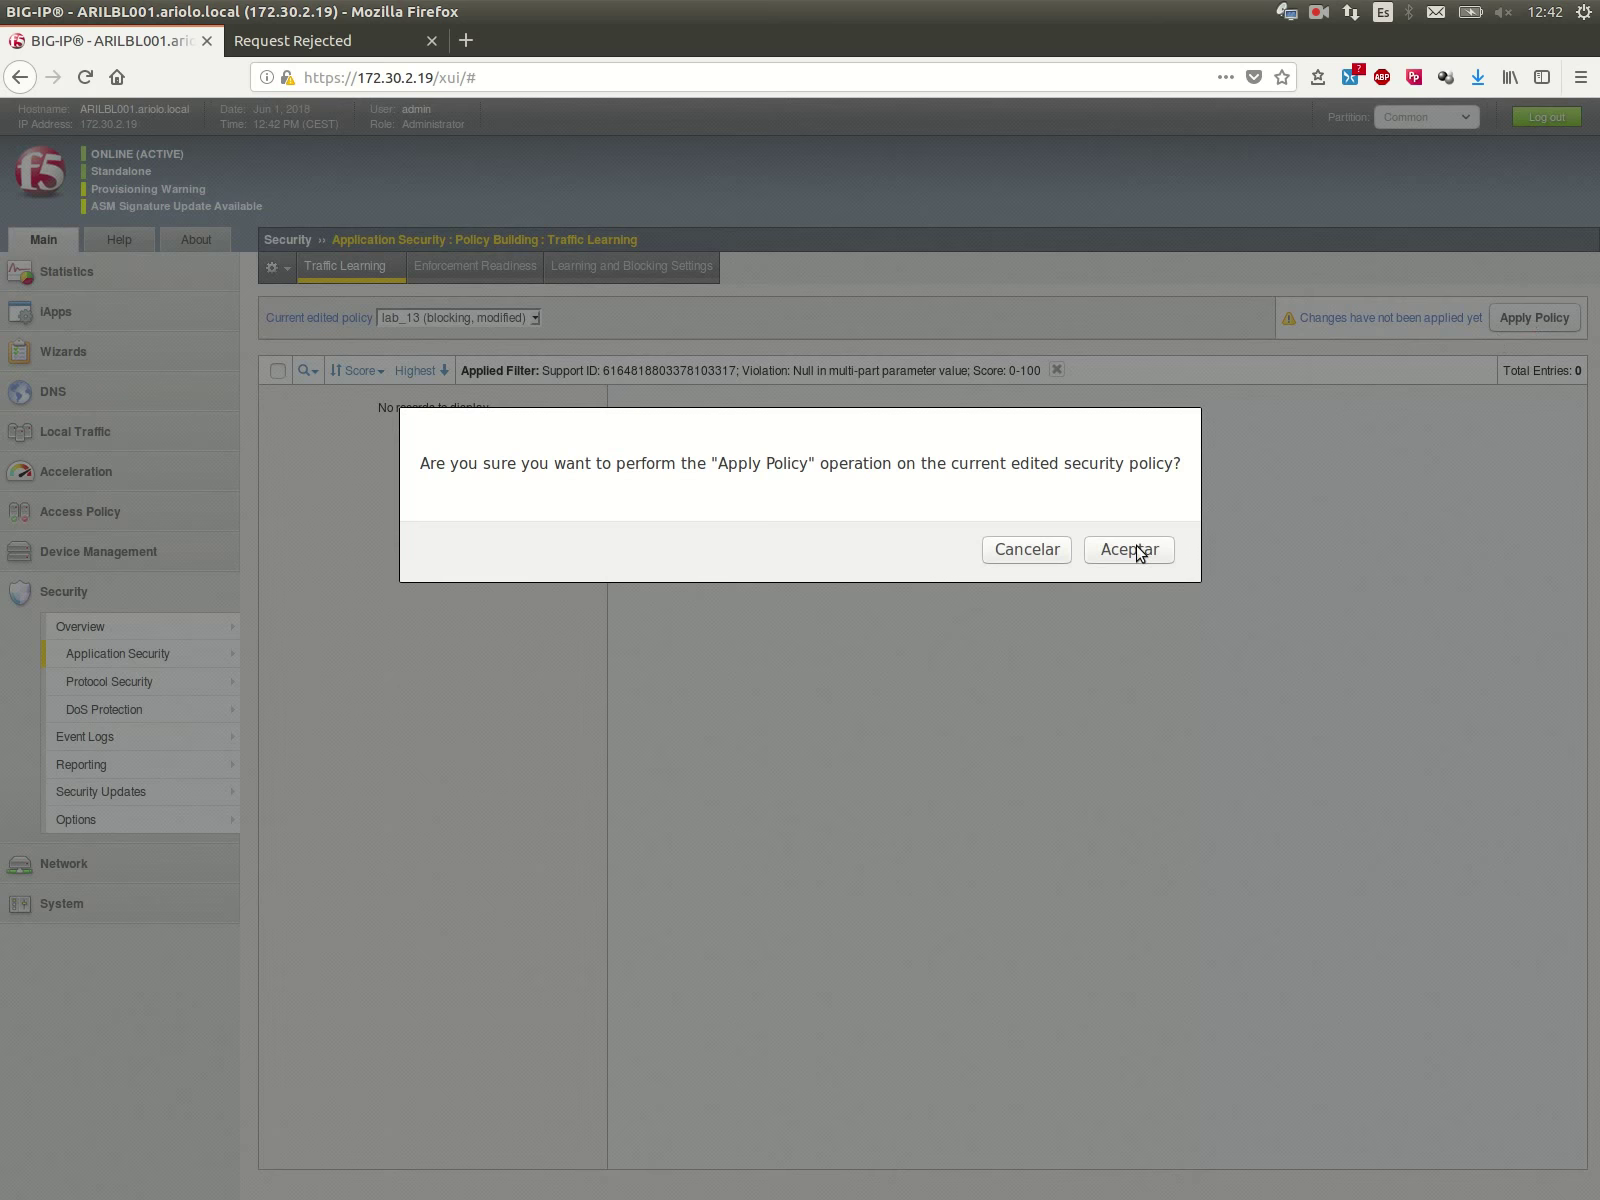
{"action": "left_click", "coordinate": [1137, 548]}
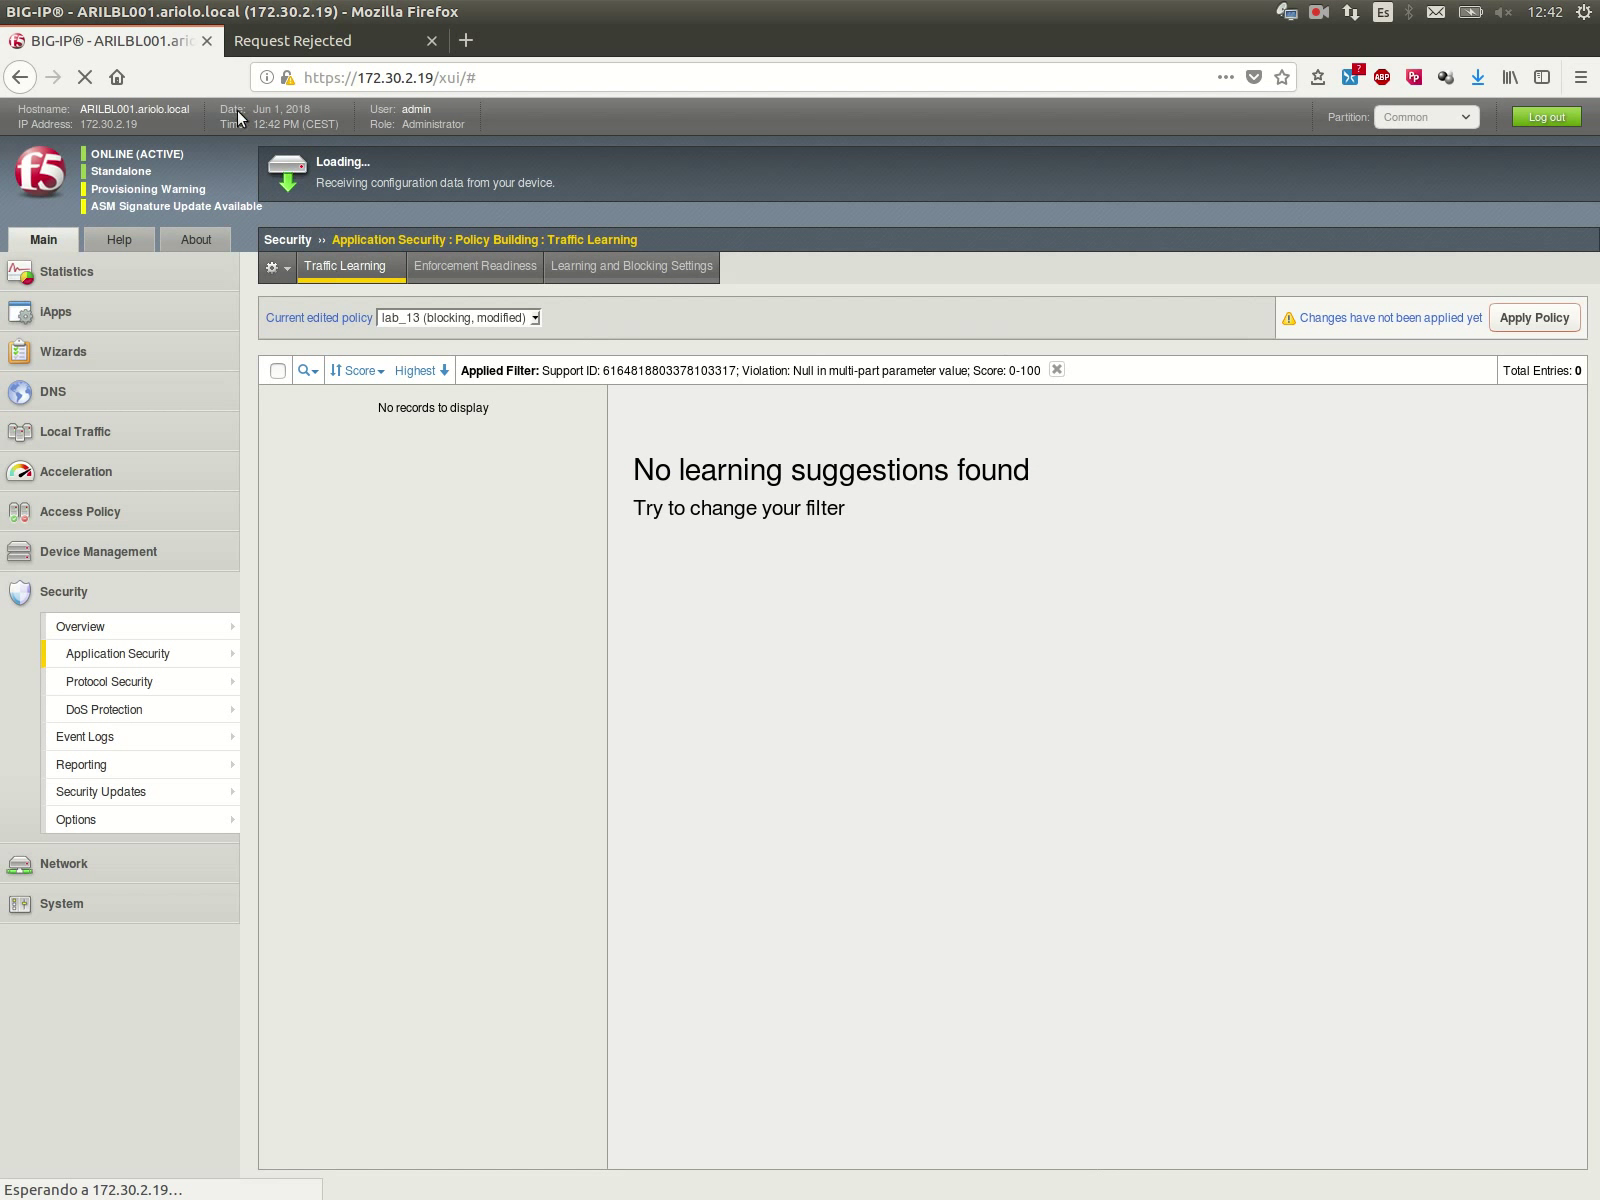
{"action": "left_click", "coordinate": [267, 42]}
Step: Go back to the sell form, title the item test2 and attach video.jpg
{"action": "left_click", "coordinate": [88, 193]}
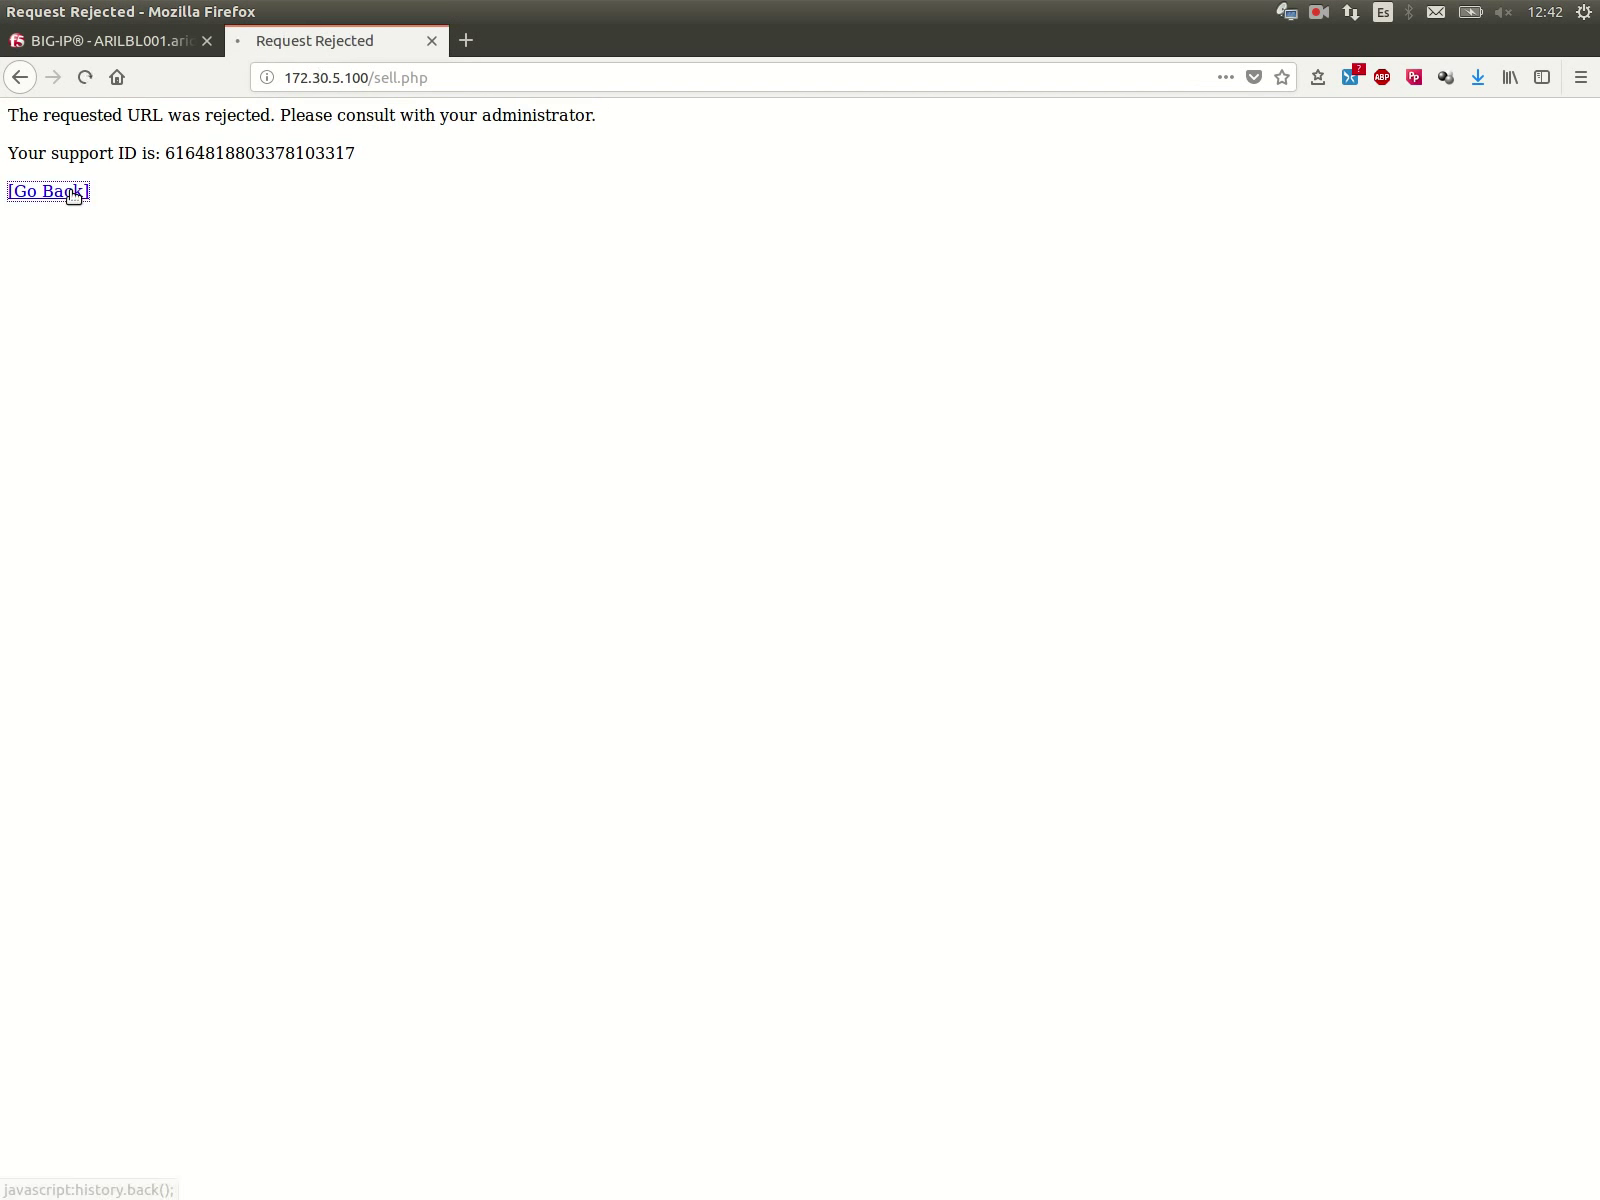
{"action": "scroll", "coordinate": [225, 276], "scroll_direction": "up", "scroll_amount": 4}
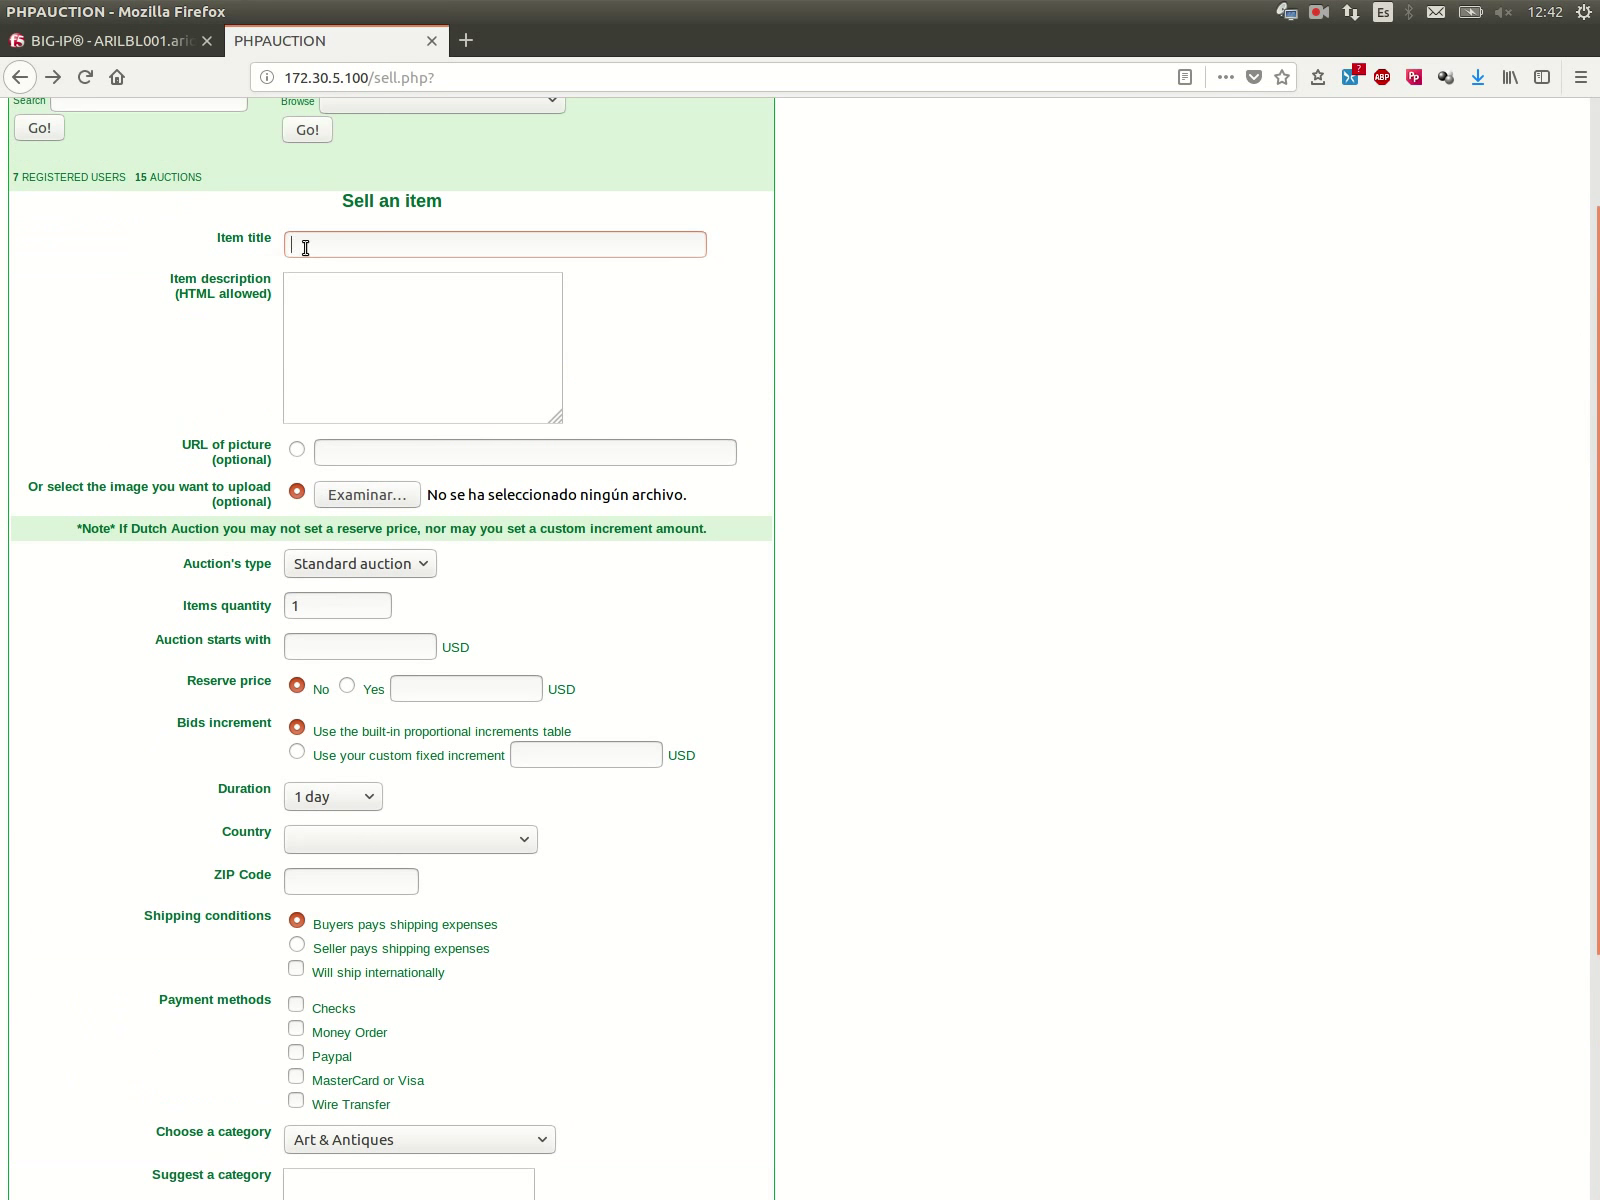
{"action": "type", "text": "test"}
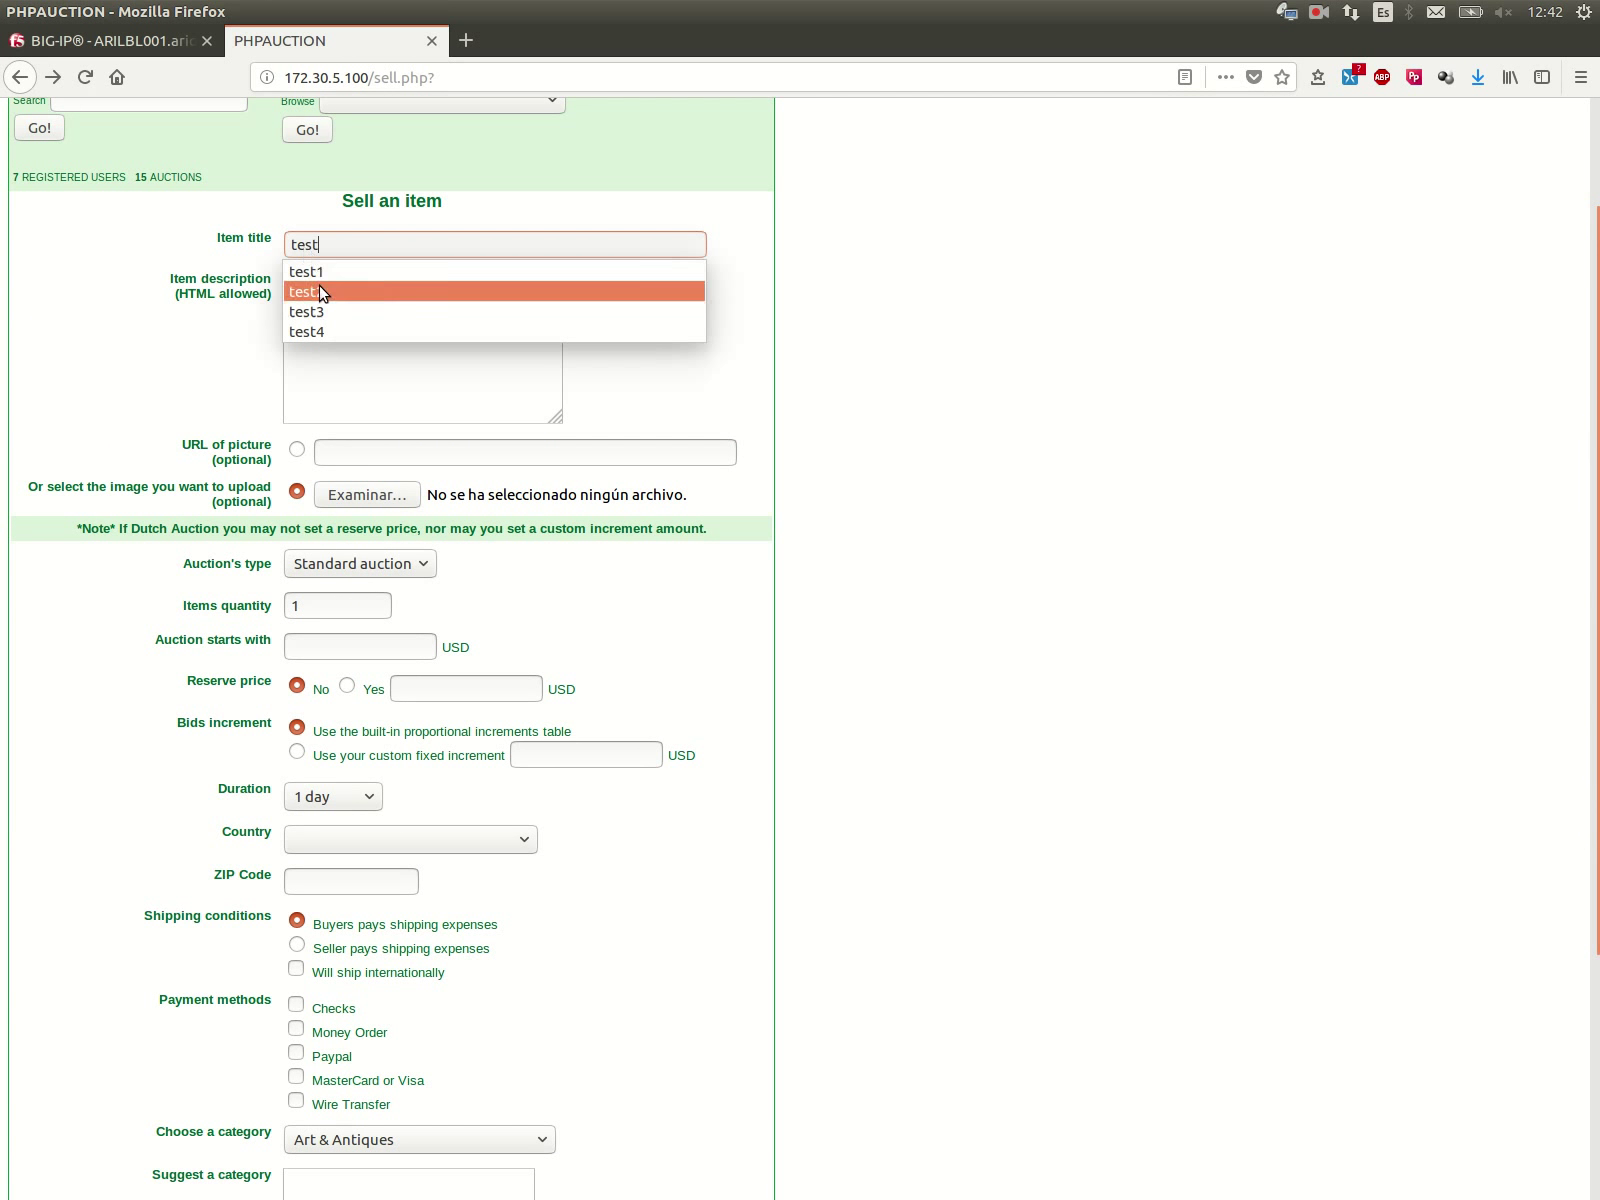
{"action": "left_click", "coordinate": [314, 292]}
{"action": "left_click", "coordinate": [328, 325]}
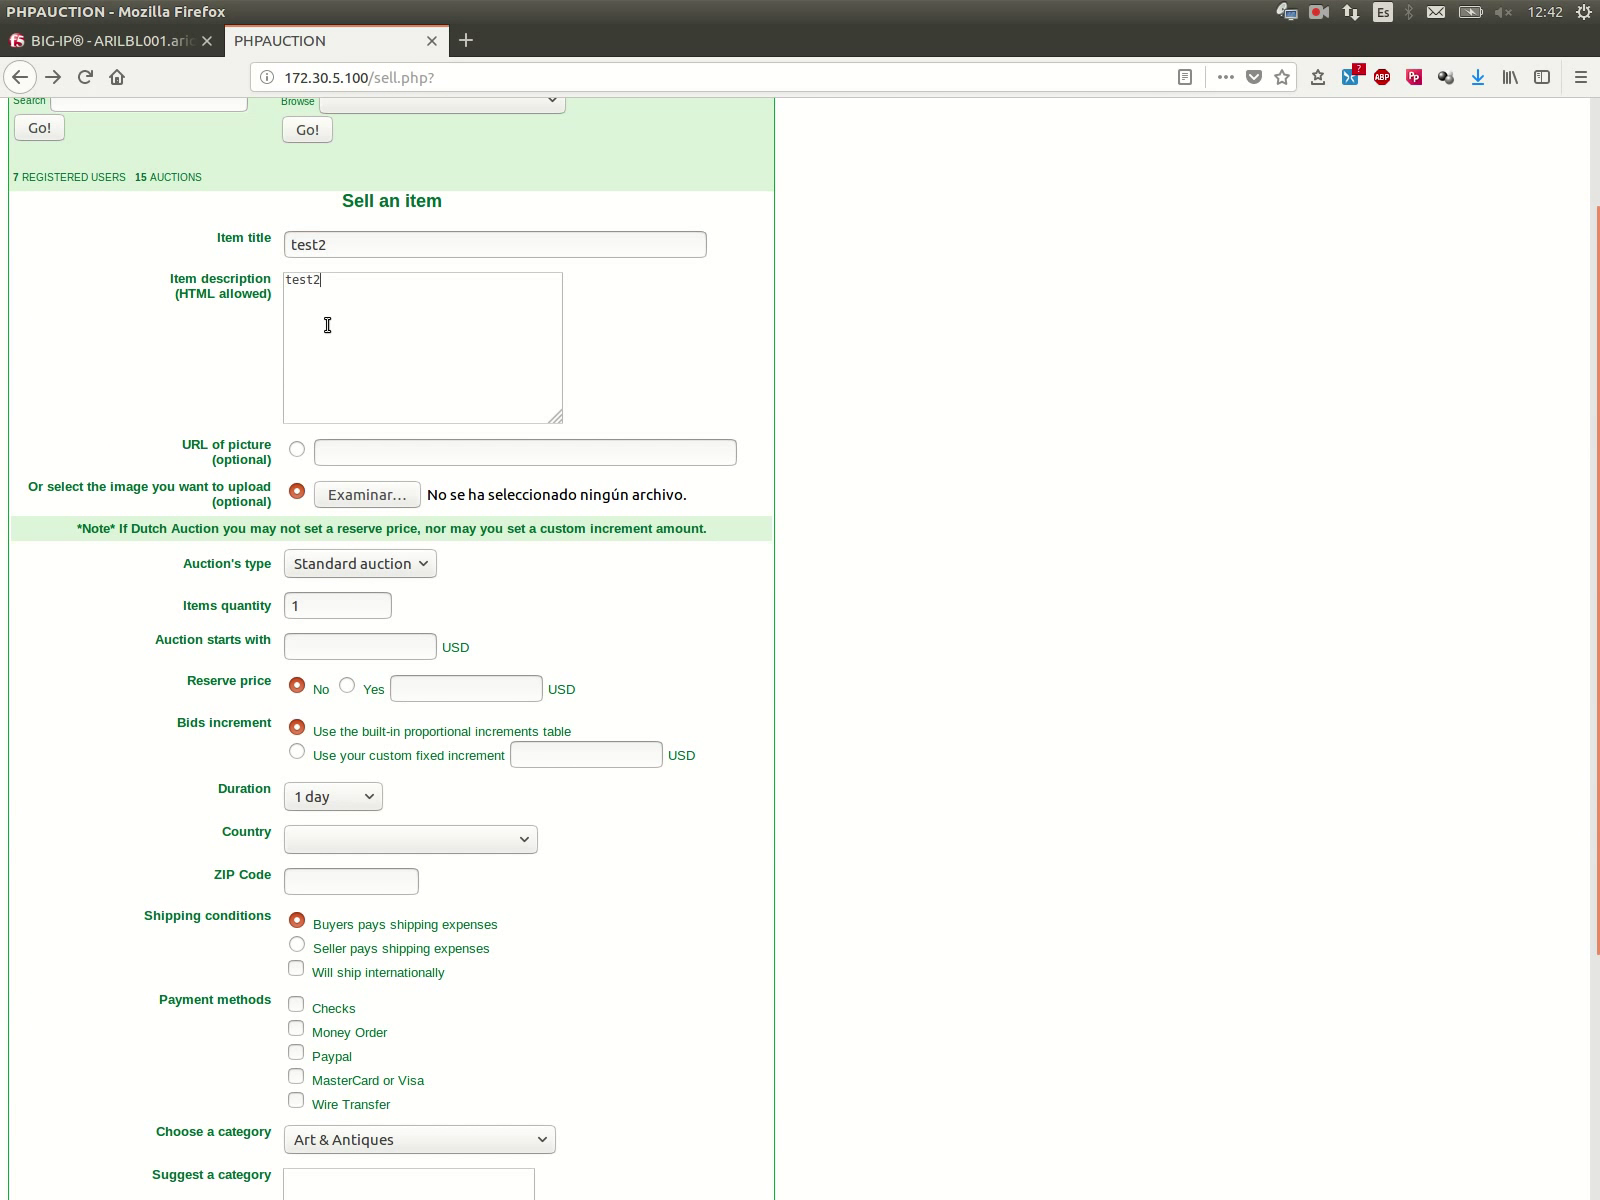
{"action": "scroll", "coordinate": [211, 490], "scroll_direction": "down", "scroll_amount": 2}
{"action": "left_click", "coordinate": [398, 384]}
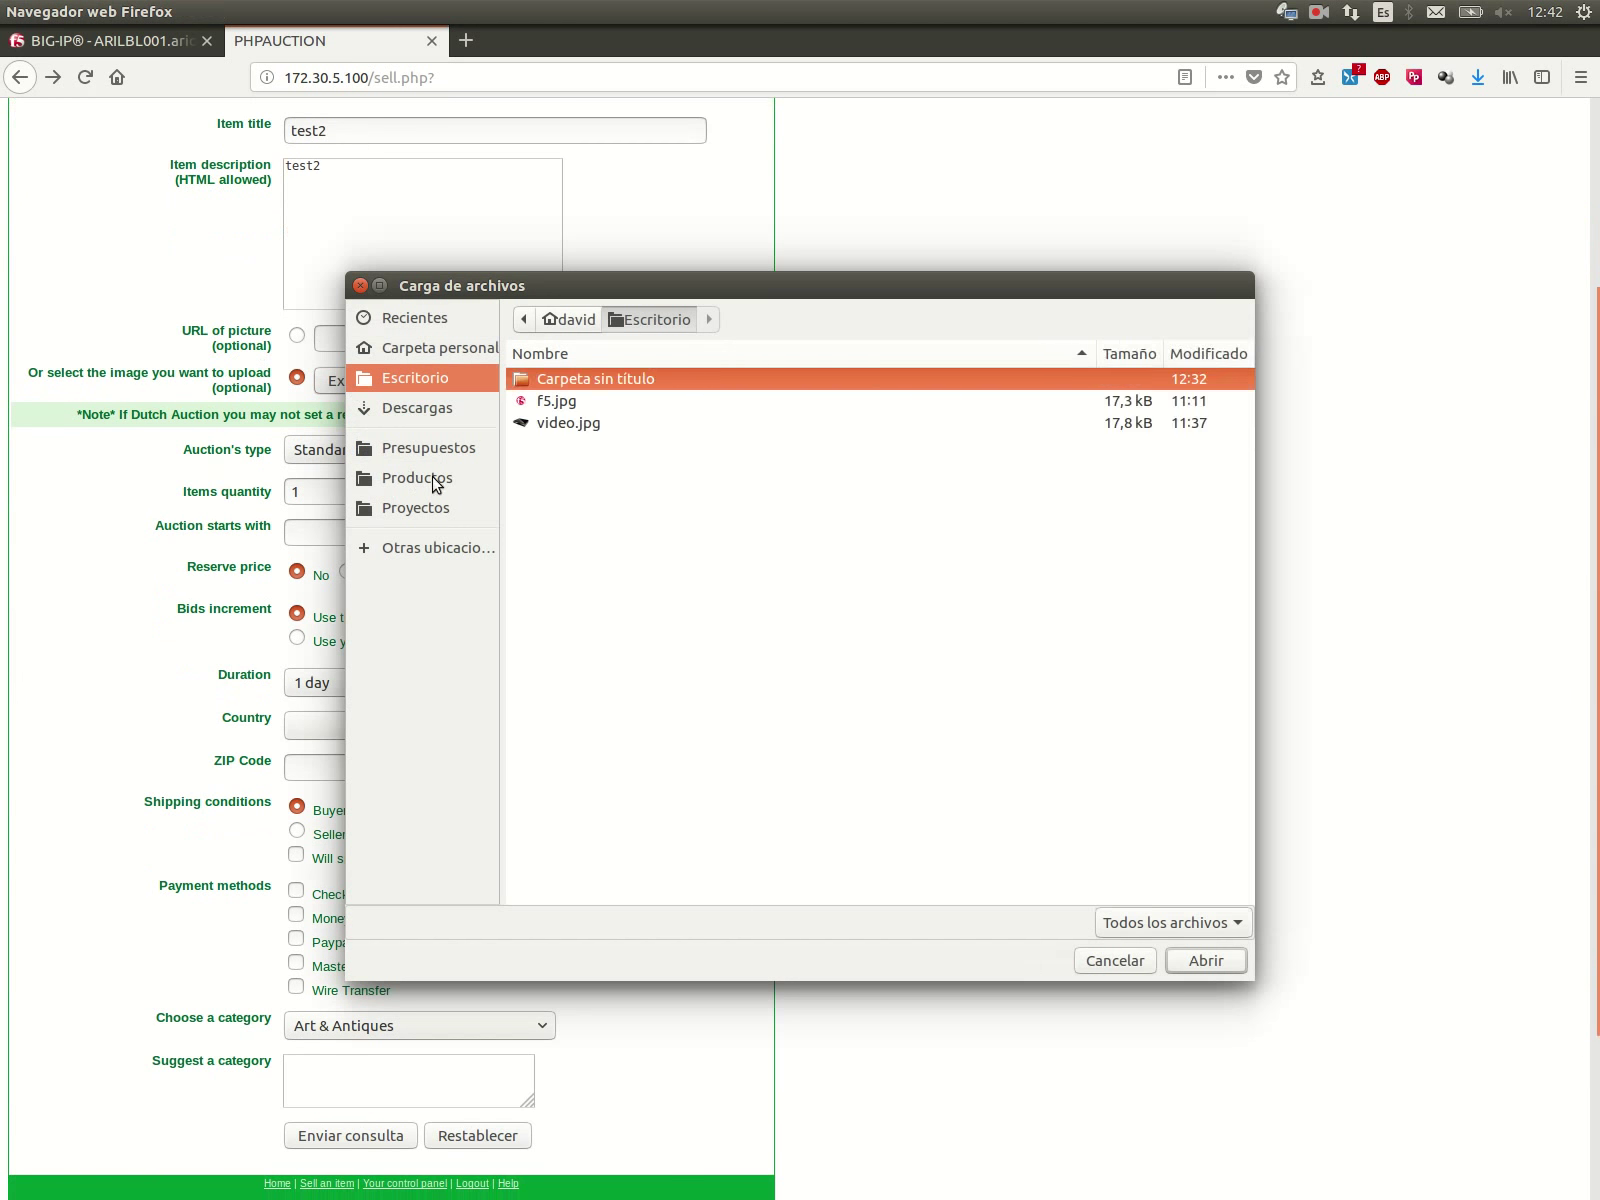
{"action": "left_click", "coordinate": [545, 425]}
{"action": "left_click", "coordinate": [1205, 962]}
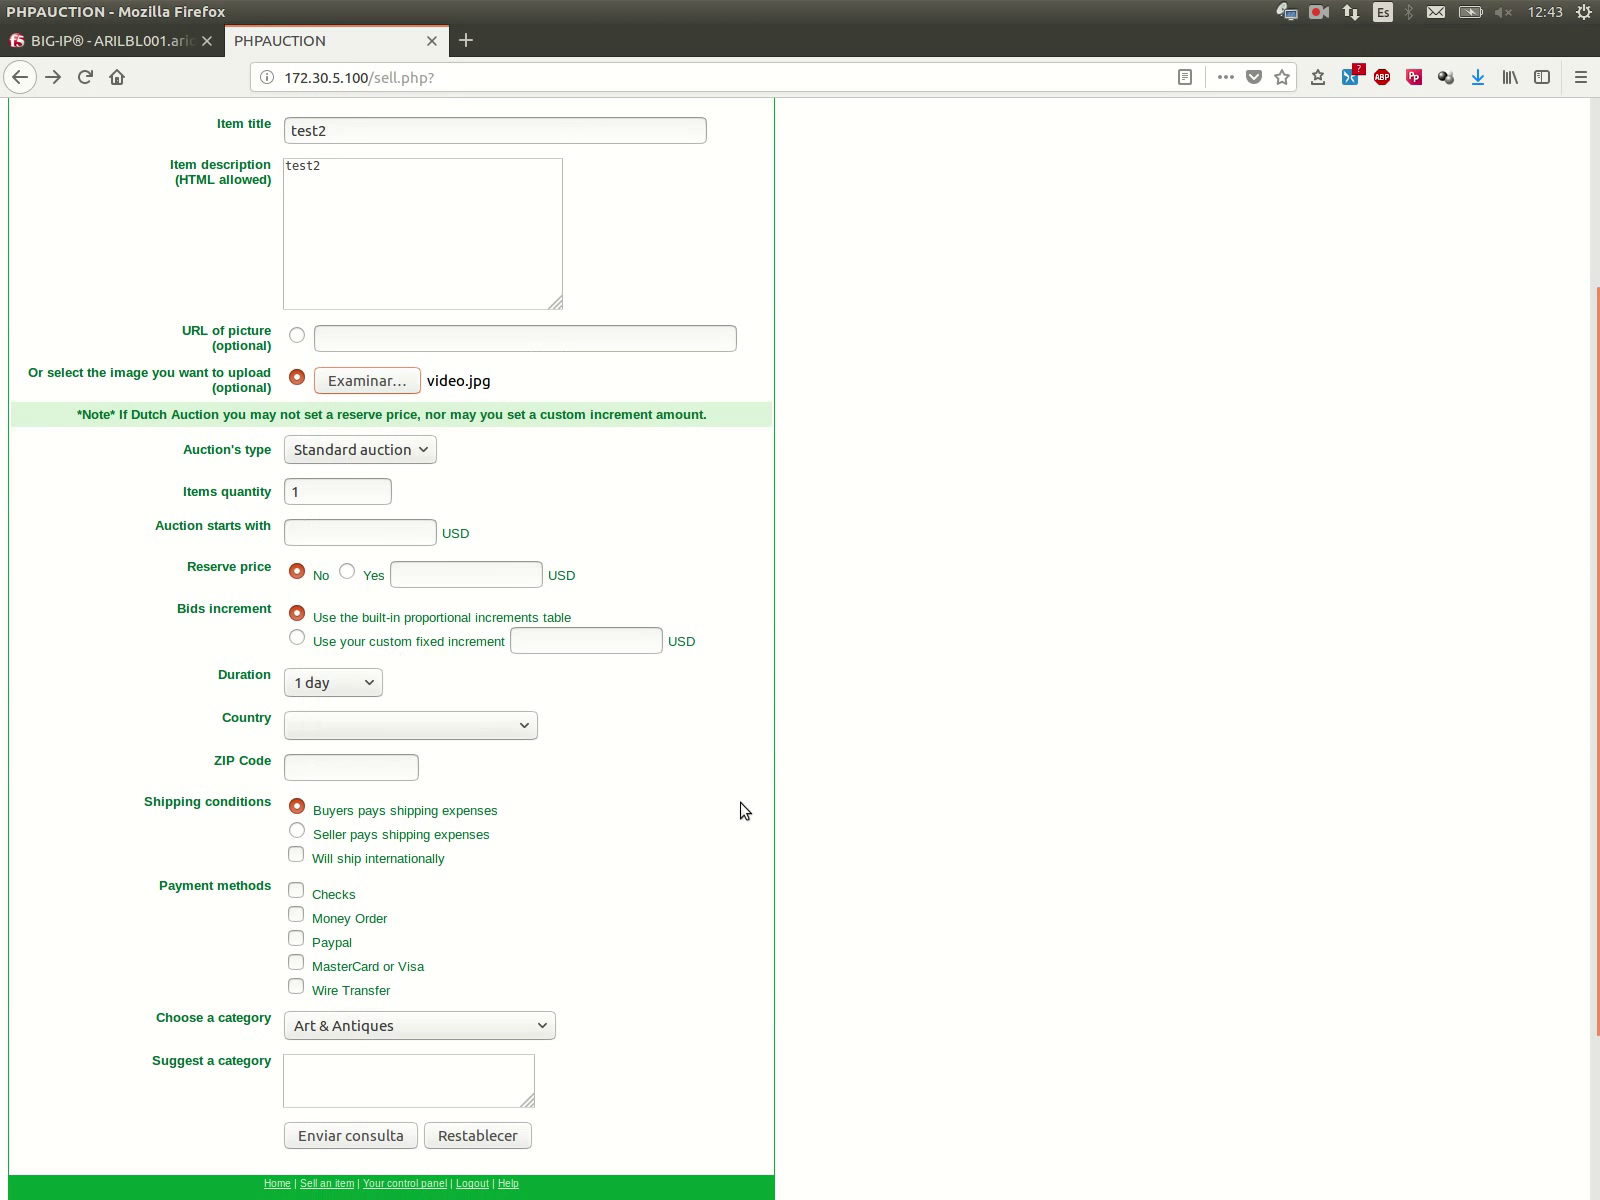
Step: Set starting price 10, enable a reserve price, choose Bahamas and ZIP 45444
{"action": "left_click", "coordinate": [373, 540]}
{"action": "left_click", "coordinate": [368, 558]}
{"action": "left_click", "coordinate": [347, 571]}
{"action": "left_click", "coordinate": [355, 726]}
{"action": "left_click", "coordinate": [420, 621]}
{"action": "scroll", "coordinate": [300, 567], "scroll_direction": "down", "scroll_amount": 2}
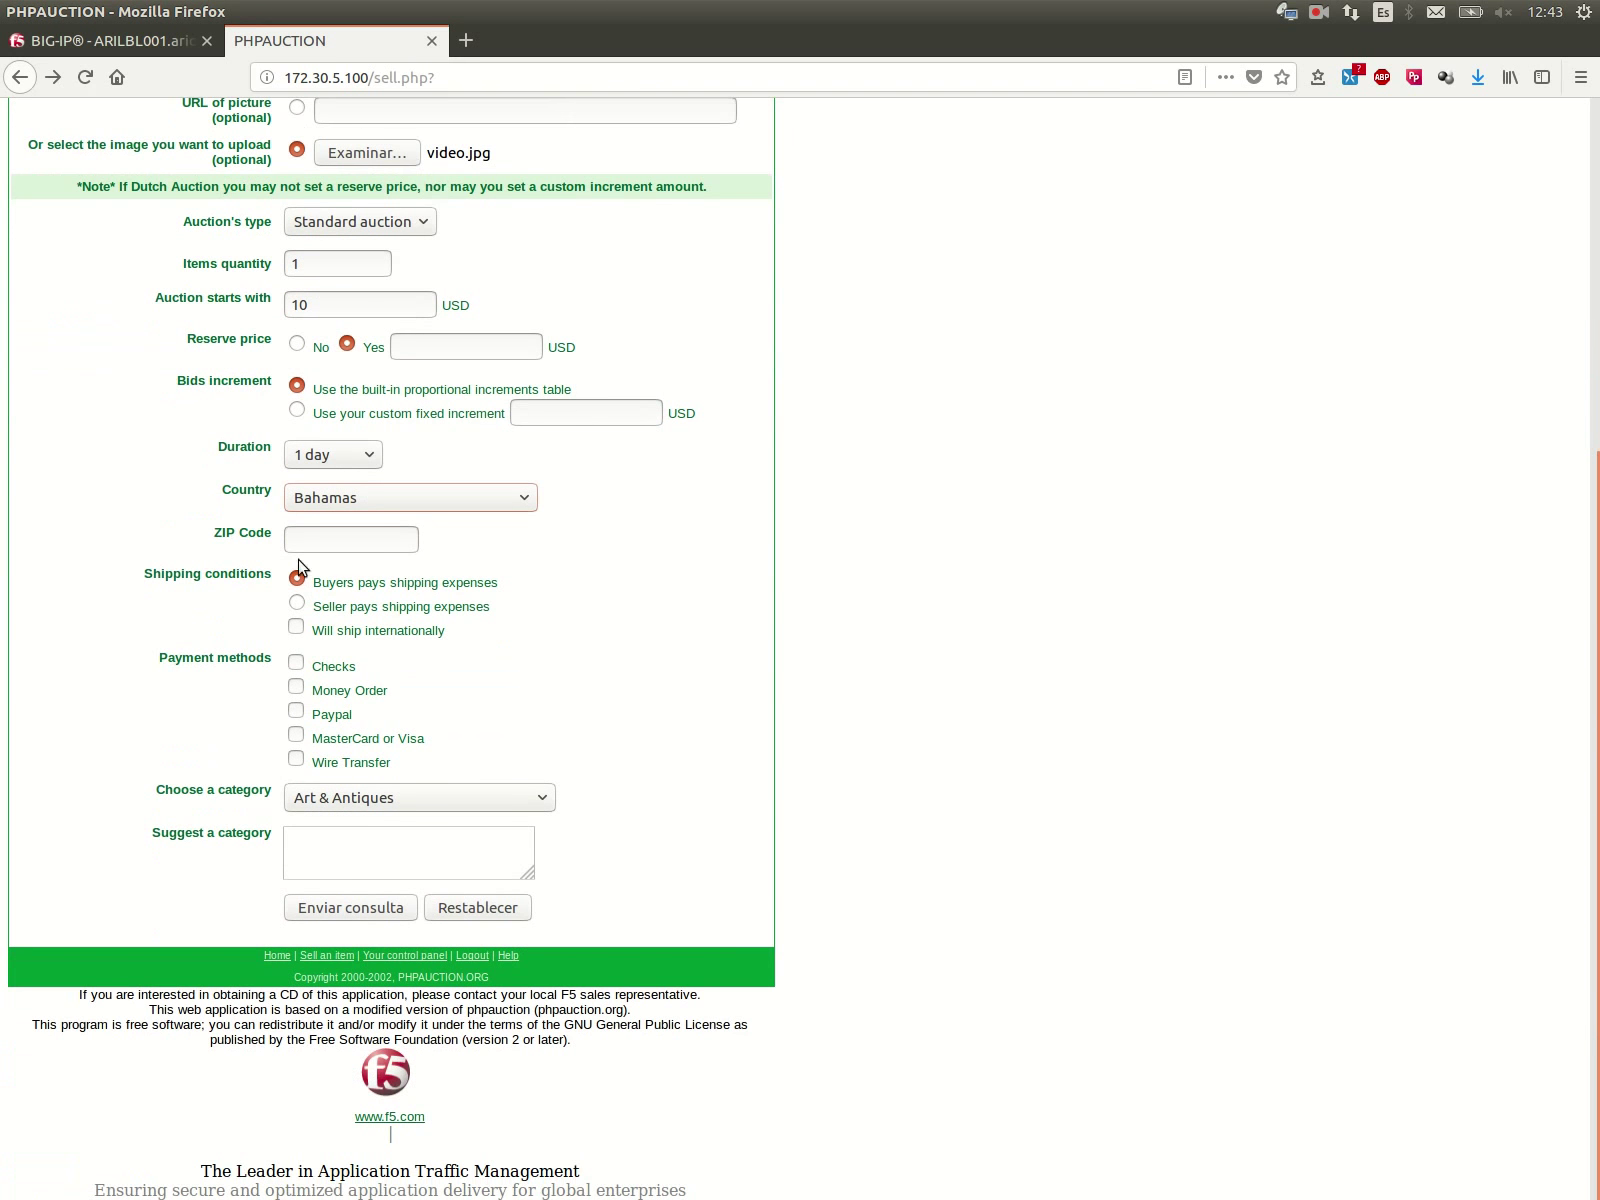
{"action": "left_click", "coordinate": [314, 565]}
Step: Accept all five payment methods including Wire Transfer and submit the test2 form
{"action": "left_click", "coordinate": [296, 662]}
{"action": "left_click", "coordinate": [296, 686]}
{"action": "left_click", "coordinate": [296, 710]}
{"action": "left_click", "coordinate": [296, 734]}
{"action": "left_click", "coordinate": [296, 758]}
{"action": "left_click", "coordinate": [165, 42]}
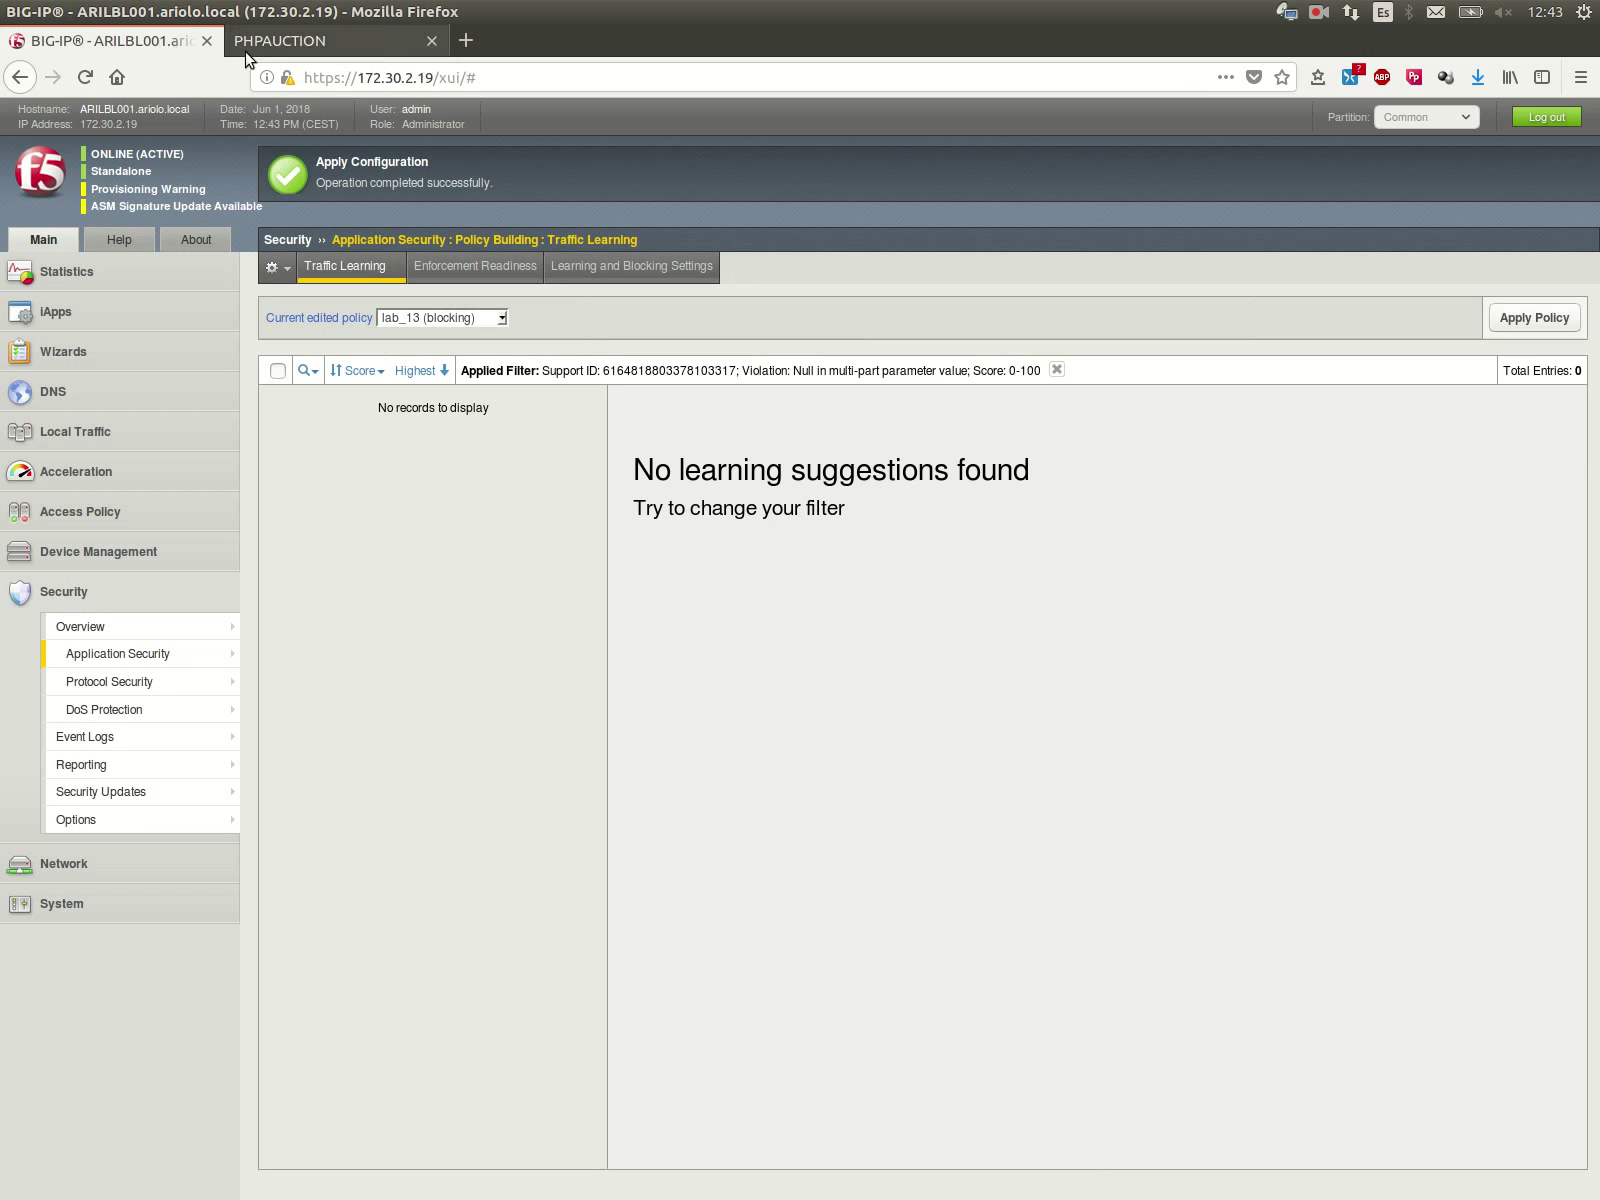
{"action": "left_click", "coordinate": [307, 48]}
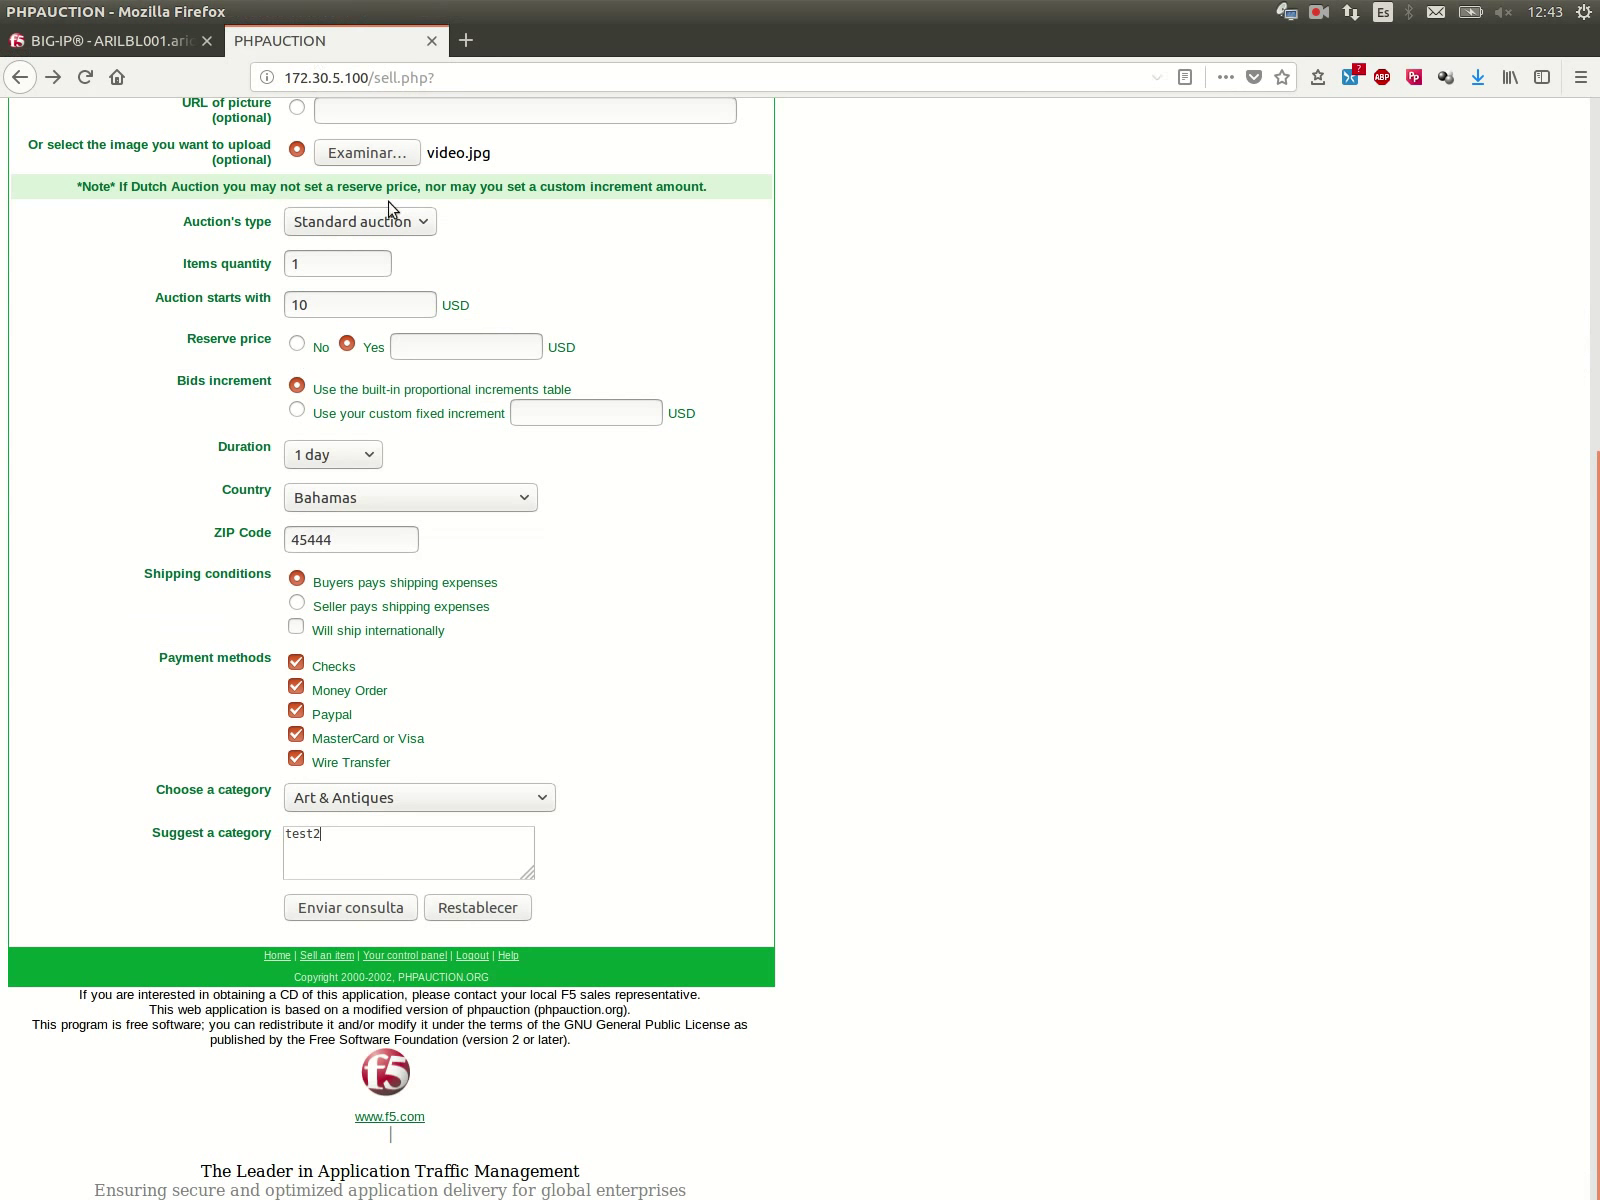
{"action": "left_click", "coordinate": [302, 912]}
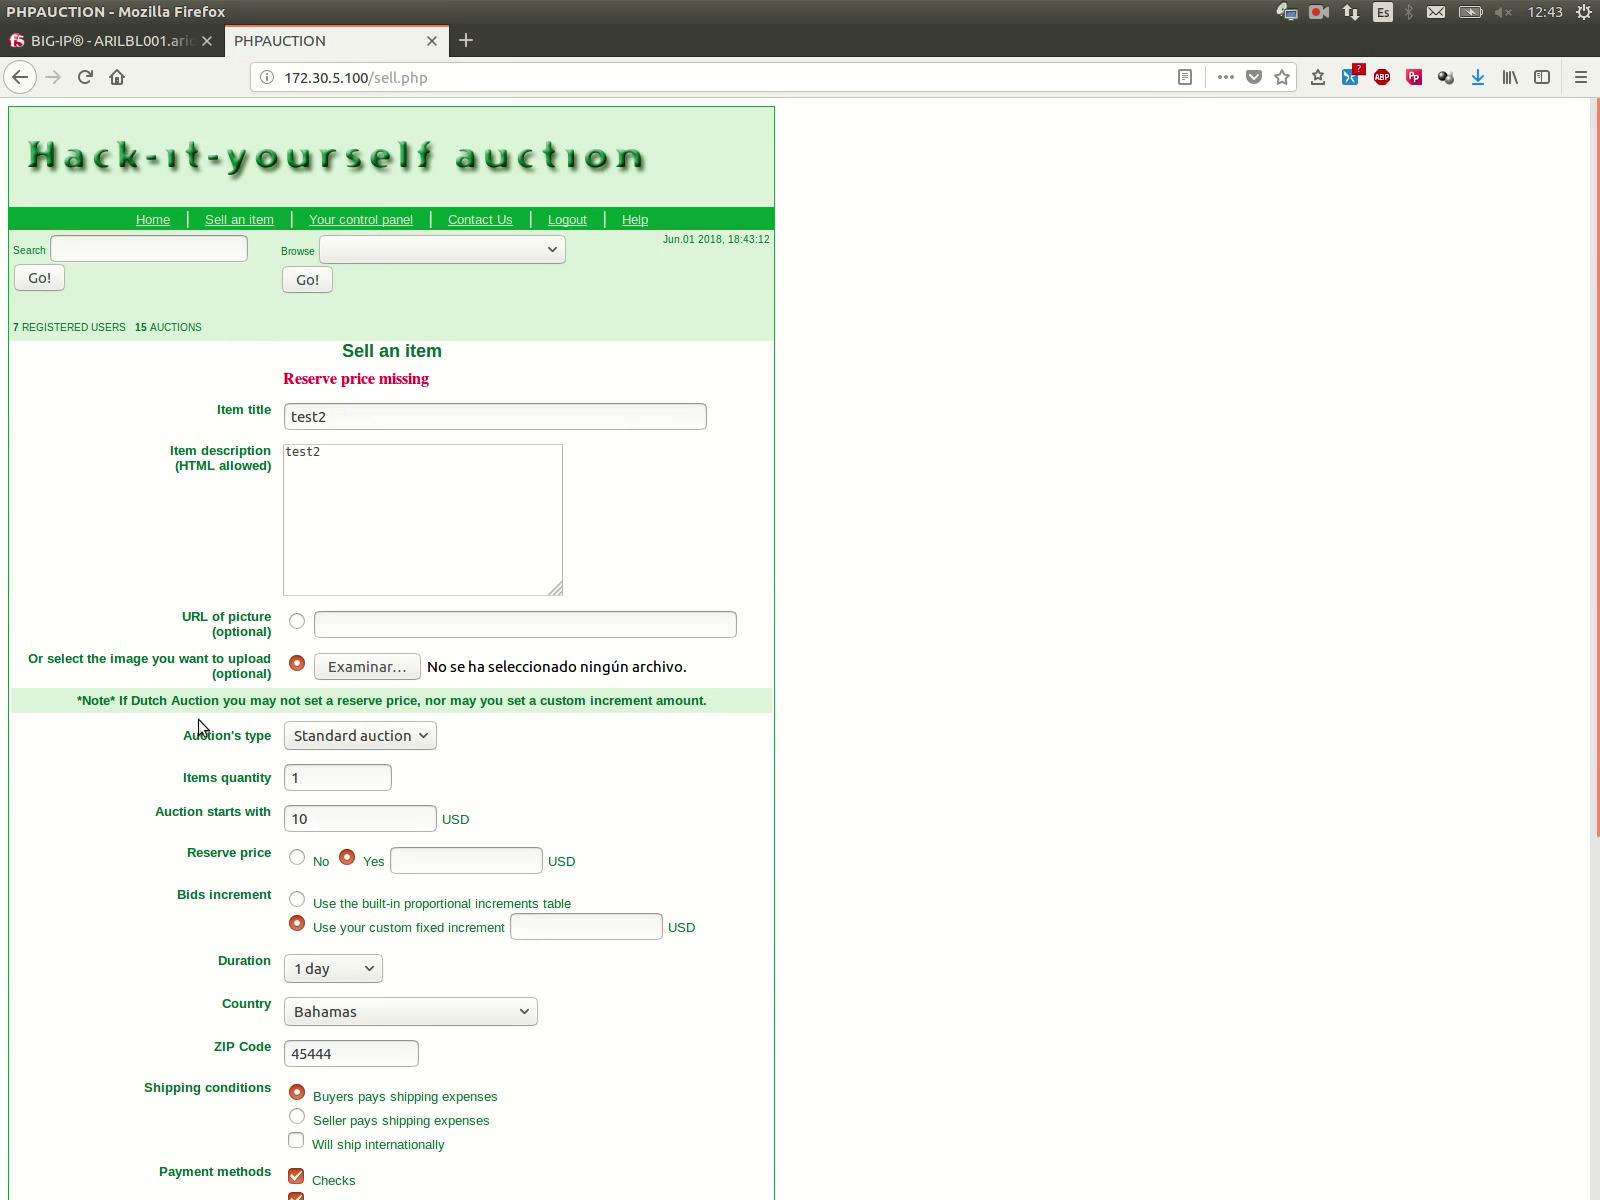
Step: Enter a reserve price of 10, reattach video.jpg and resubmit the form
{"action": "left_click", "coordinate": [419, 862]}
{"action": "left_click", "coordinate": [421, 889]}
{"action": "left_click", "coordinate": [367, 666]}
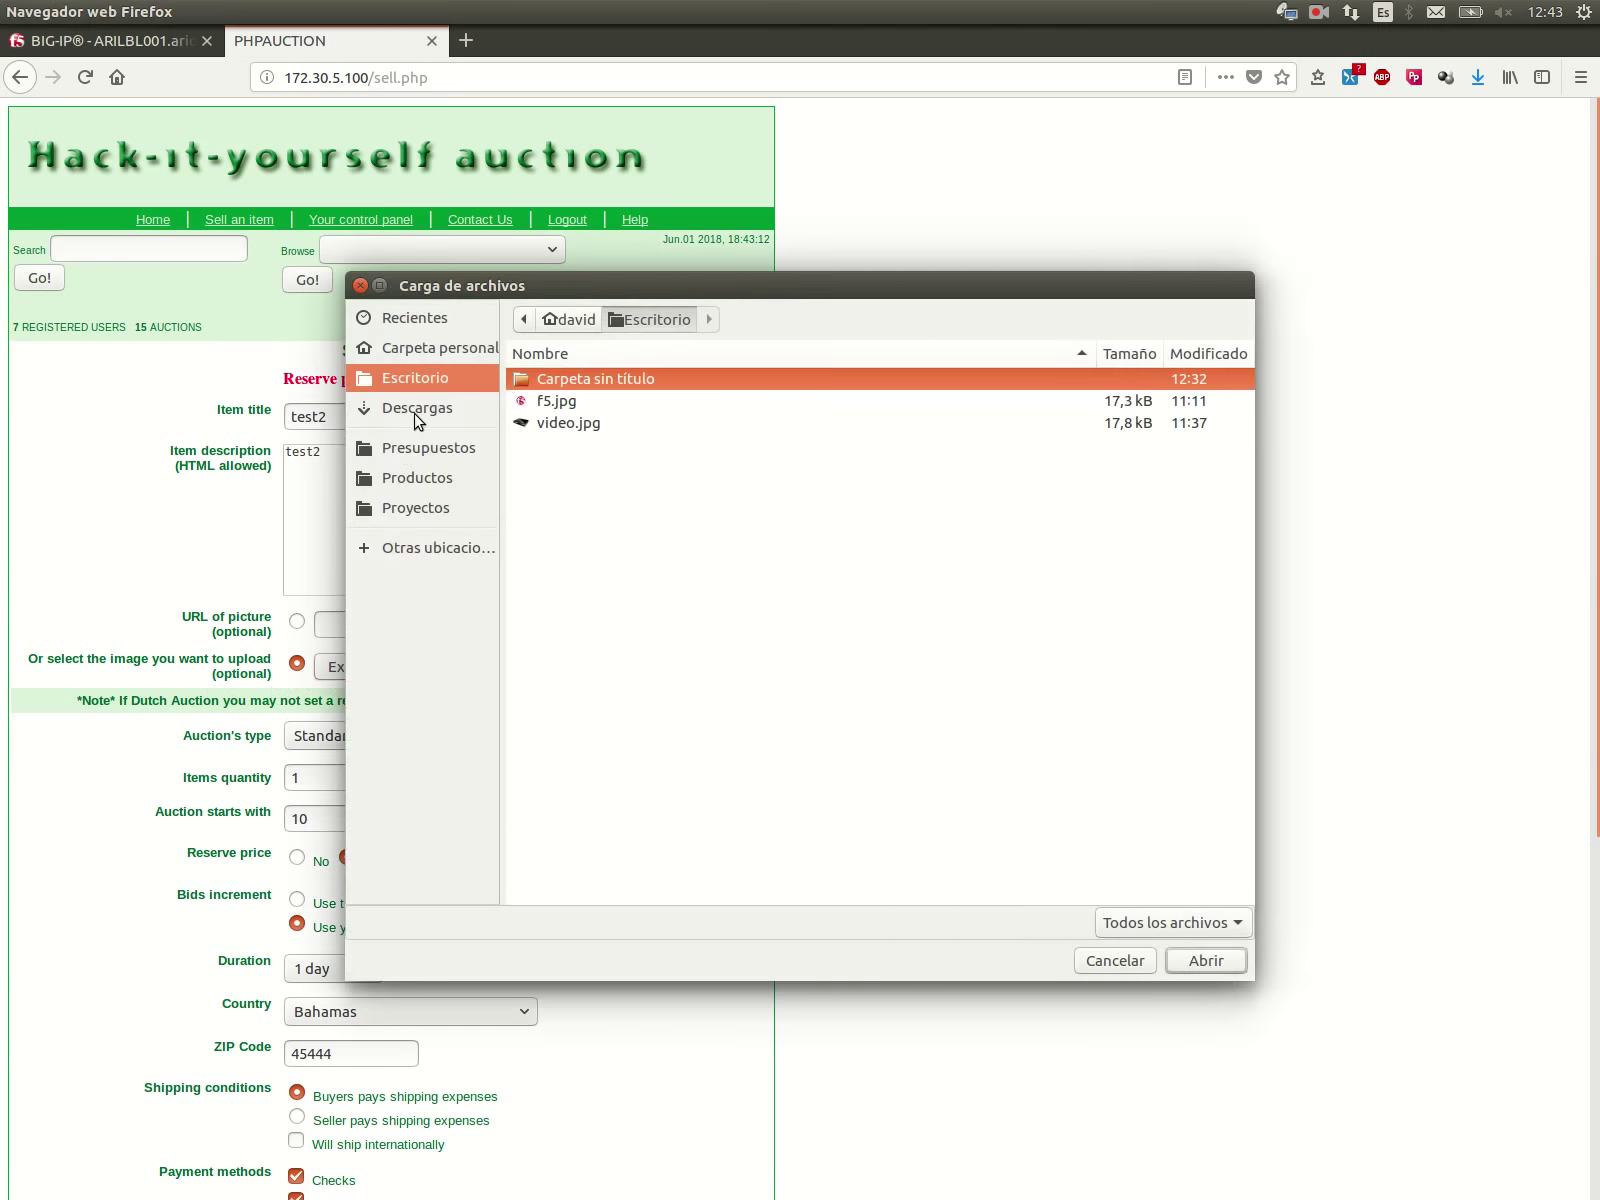
{"action": "left_click", "coordinate": [550, 423]}
{"action": "left_click", "coordinate": [1230, 962]}
{"action": "scroll", "coordinate": [168, 854], "scroll_direction": "down", "scroll_amount": 8}
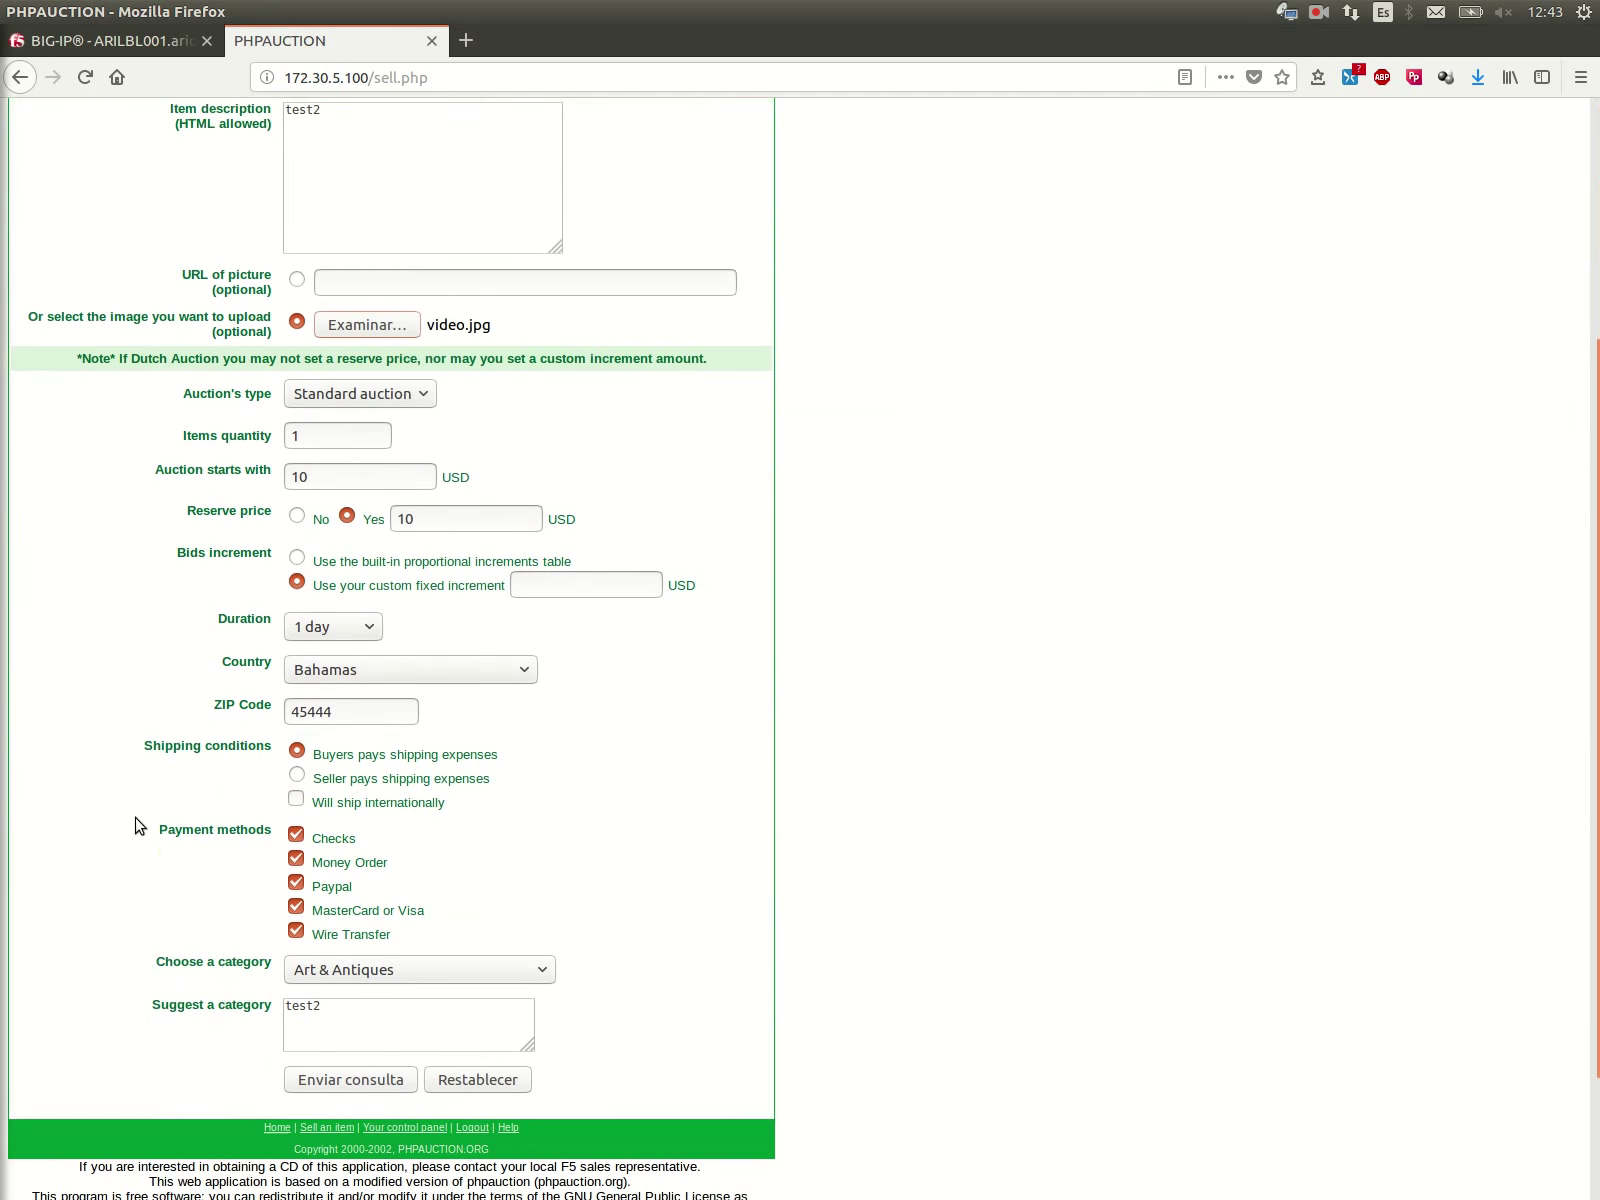
{"action": "left_click", "coordinate": [311, 966]}
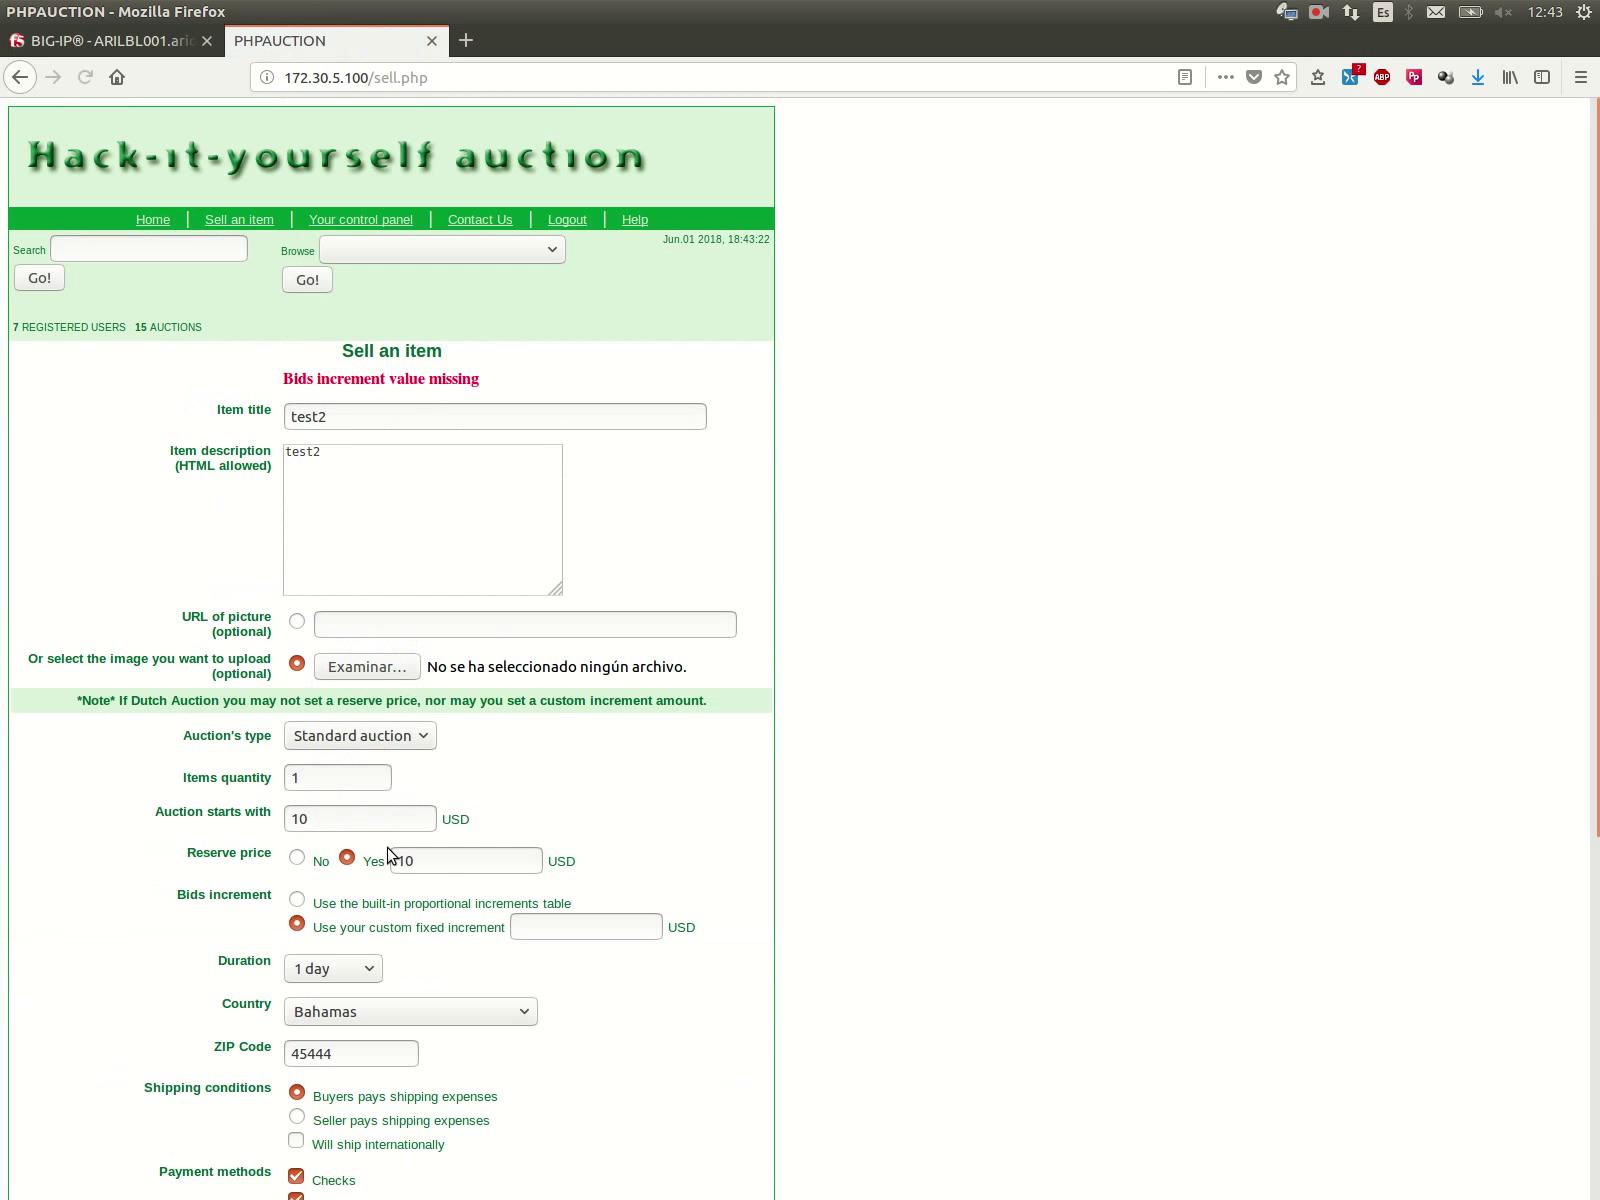
Step: Select the built-in proportional increments table, reattach video.jpg and submit again
{"action": "left_click_drag", "start_coordinate": [298, 379], "coordinate": [500, 389]}
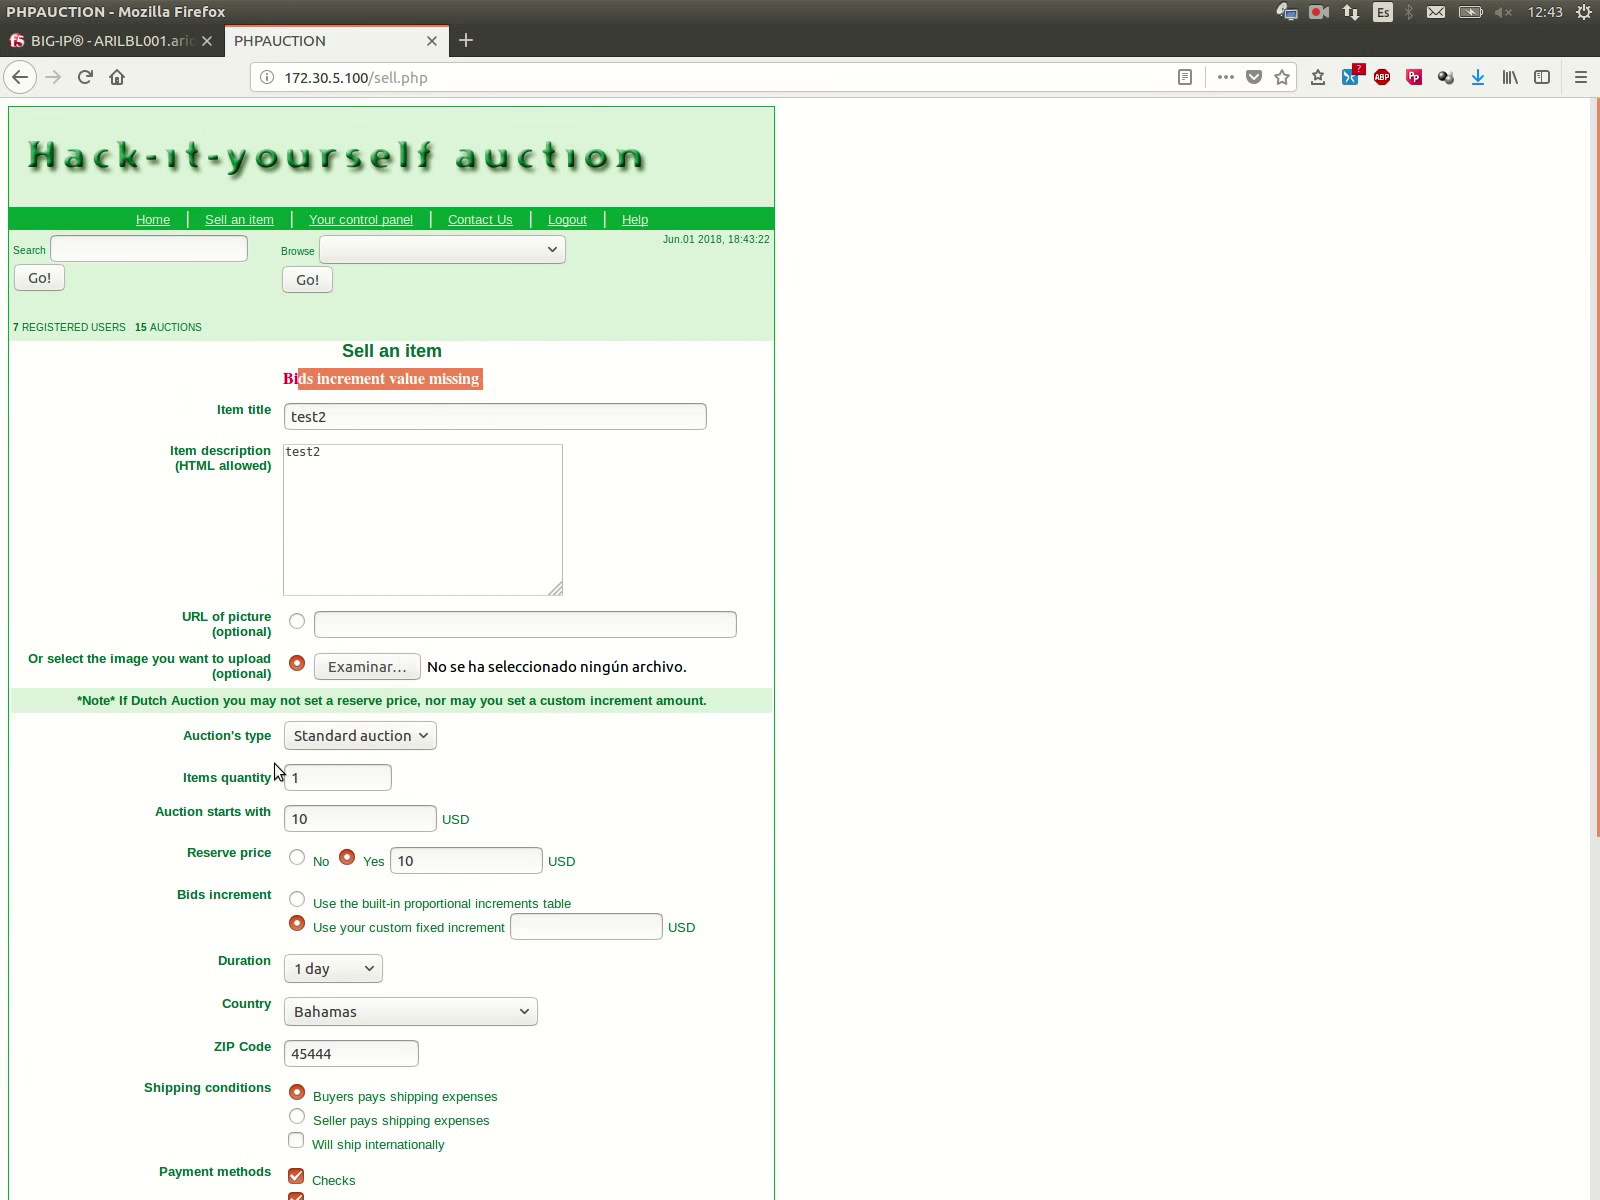
{"action": "scroll", "coordinate": [340, 910], "scroll_direction": "down", "scroll_amount": 1}
{"action": "left_click", "coordinate": [297, 899]}
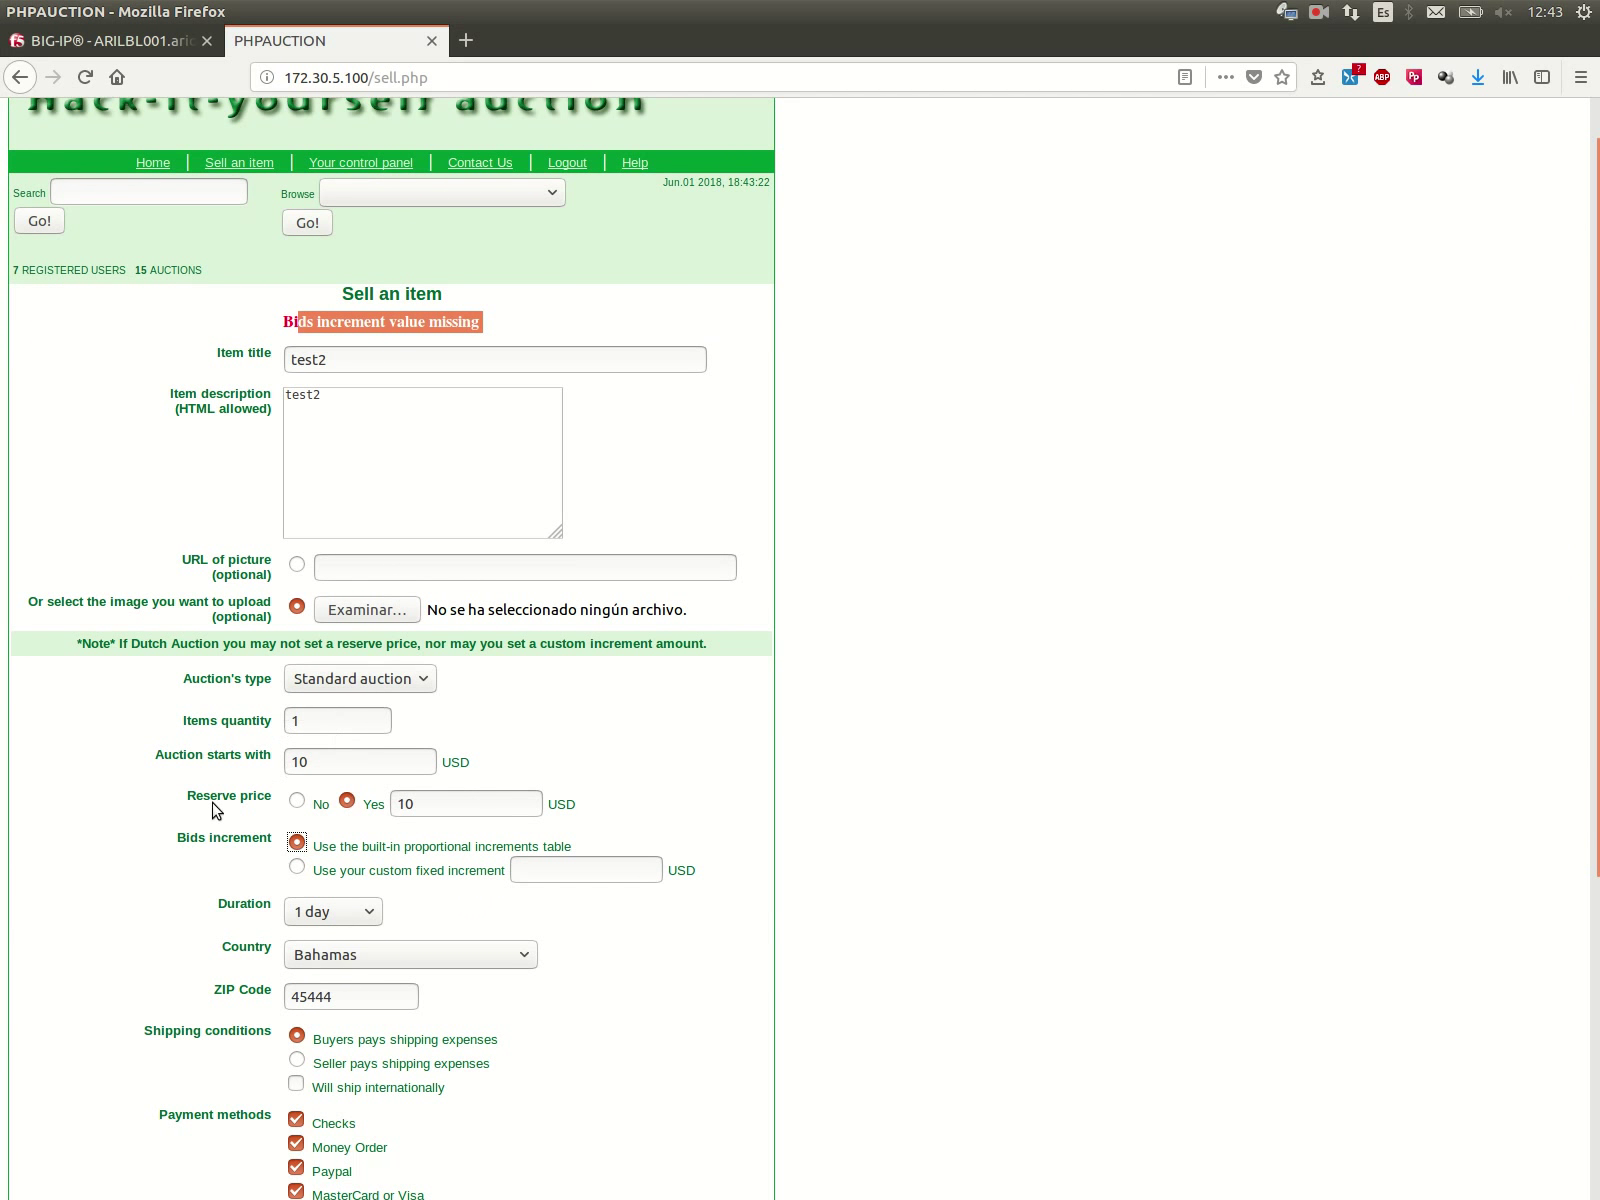
{"action": "scroll", "coordinate": [183, 810], "scroll_direction": "down", "scroll_amount": 4}
{"action": "left_click", "coordinate": [375, 382]}
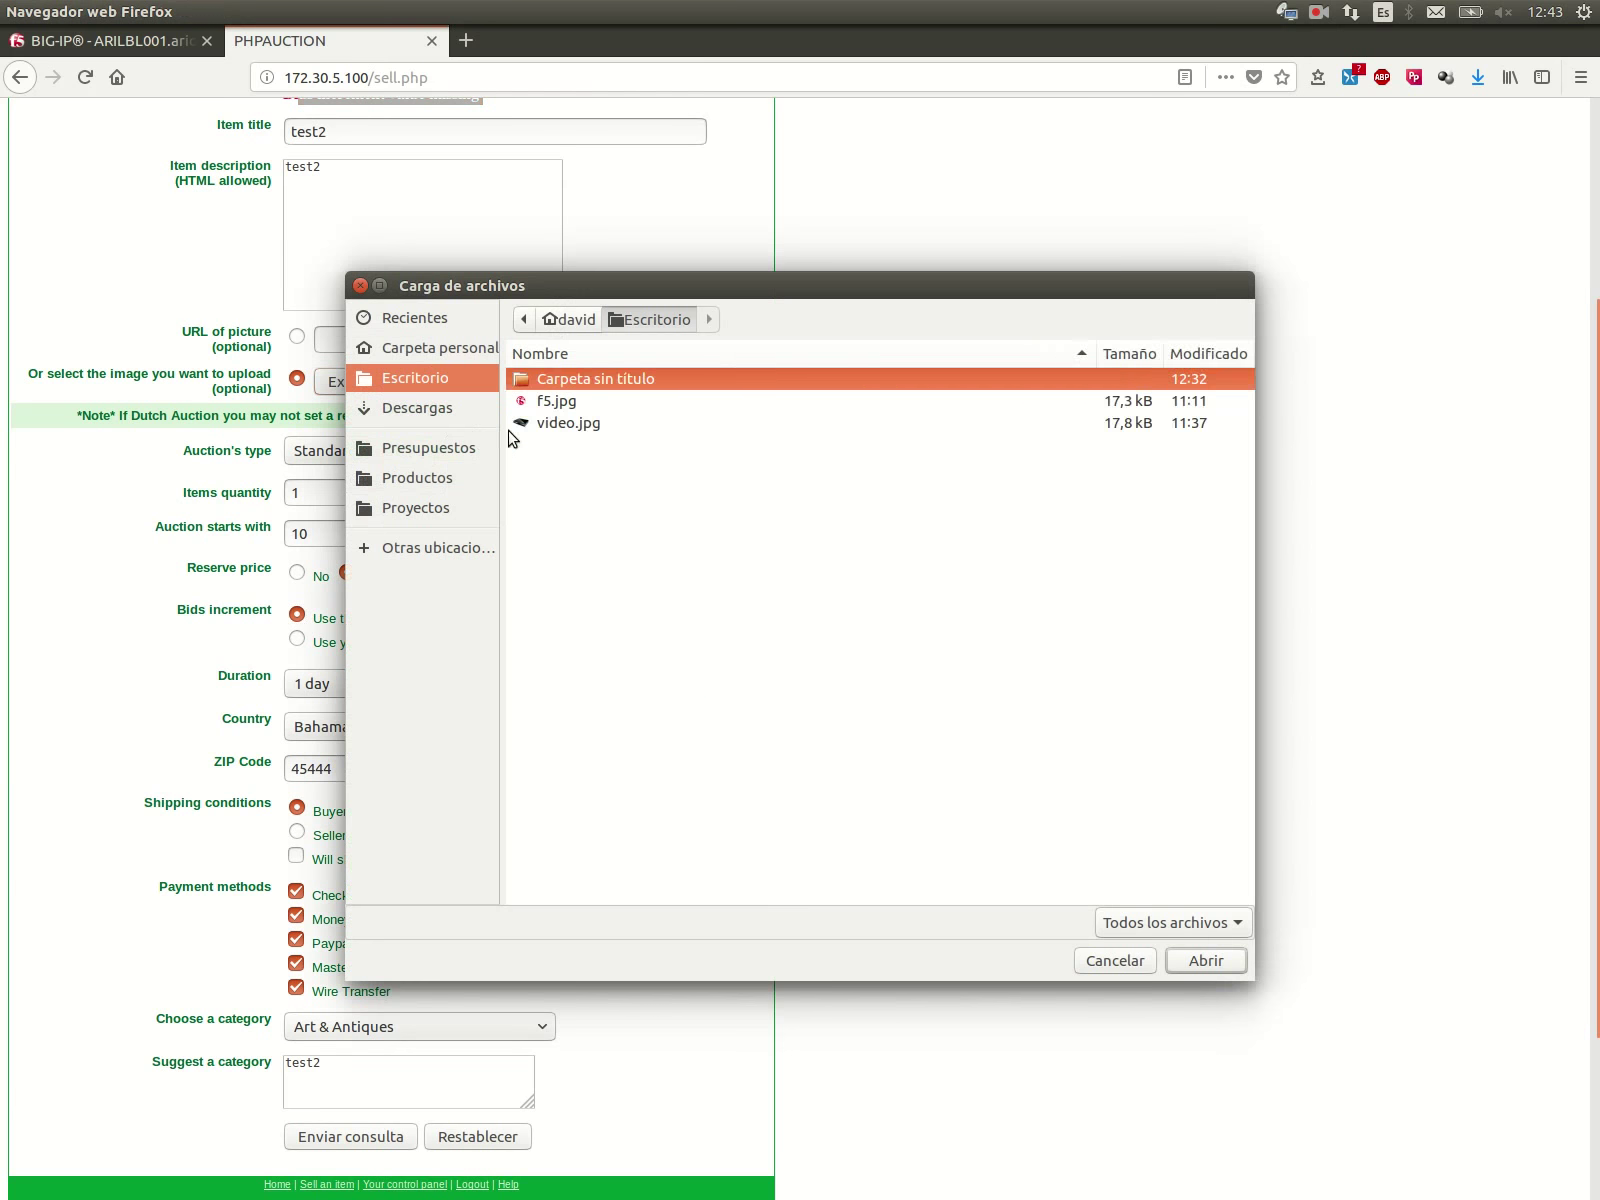
{"action": "left_click", "coordinate": [540, 425]}
{"action": "left_click", "coordinate": [1206, 958]}
{"action": "left_click", "coordinate": [345, 1133]}
Step: Submit the auction confirmation and decline Firefox's offer to save the password
{"action": "scroll", "coordinate": [320, 1000], "scroll_direction": "down", "scroll_amount": 1}
{"action": "scroll", "coordinate": [297, 955], "scroll_direction": "down", "scroll_amount": 4}
{"action": "left_click", "coordinate": [350, 995]}
{"action": "scroll", "coordinate": [390, 1015], "scroll_direction": "down", "scroll_amount": 4}
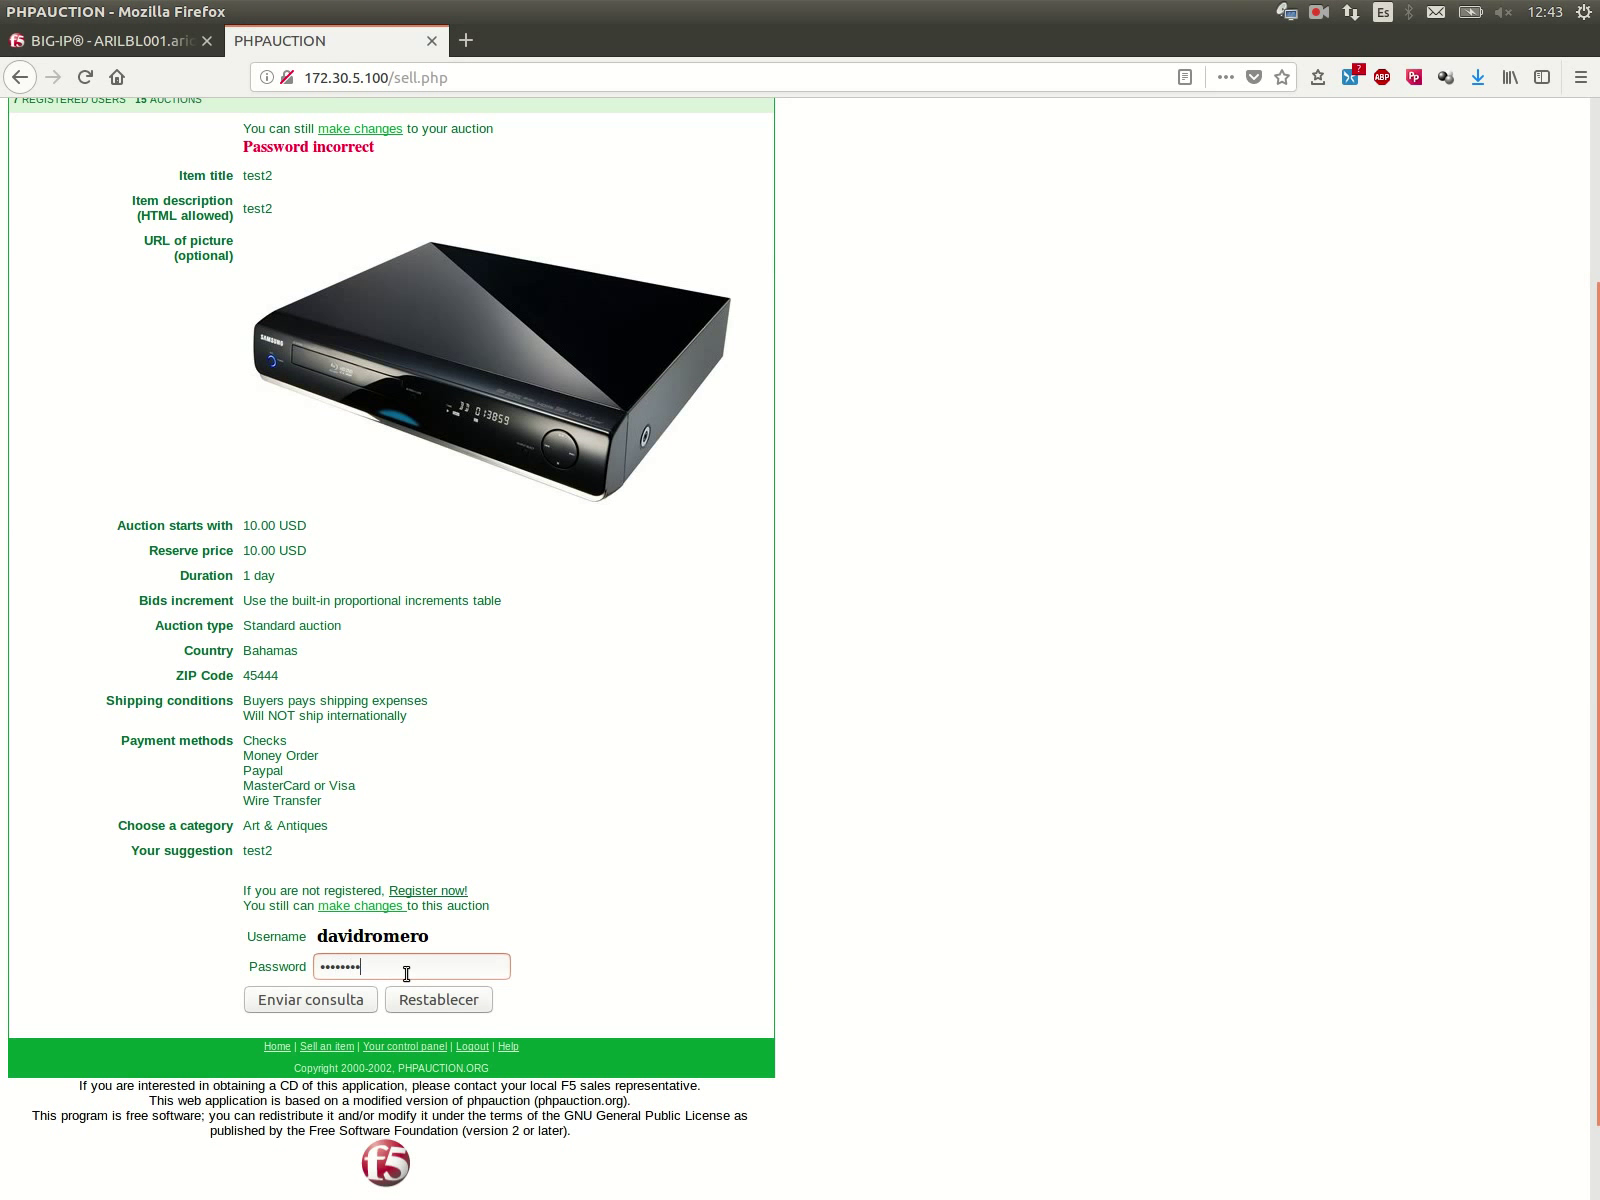
{"action": "left_click", "coordinate": [300, 1000]}
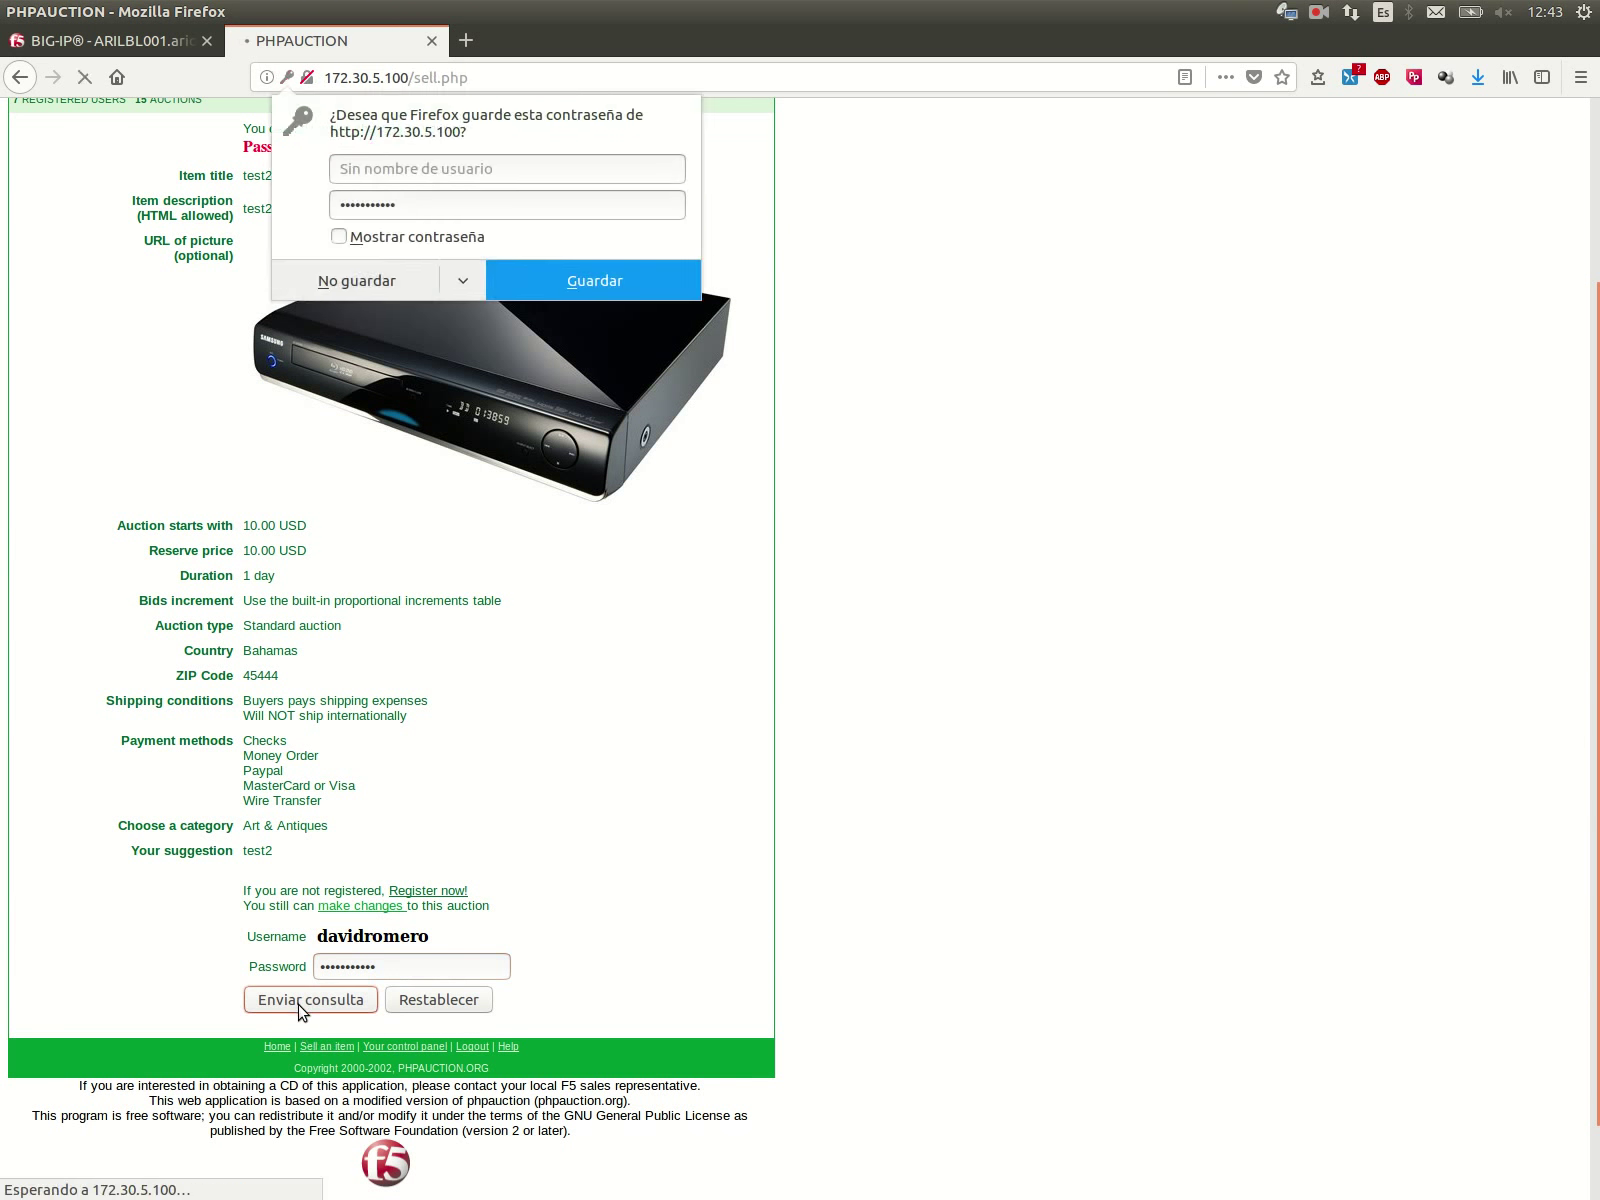
{"action": "left_click", "coordinate": [355, 276]}
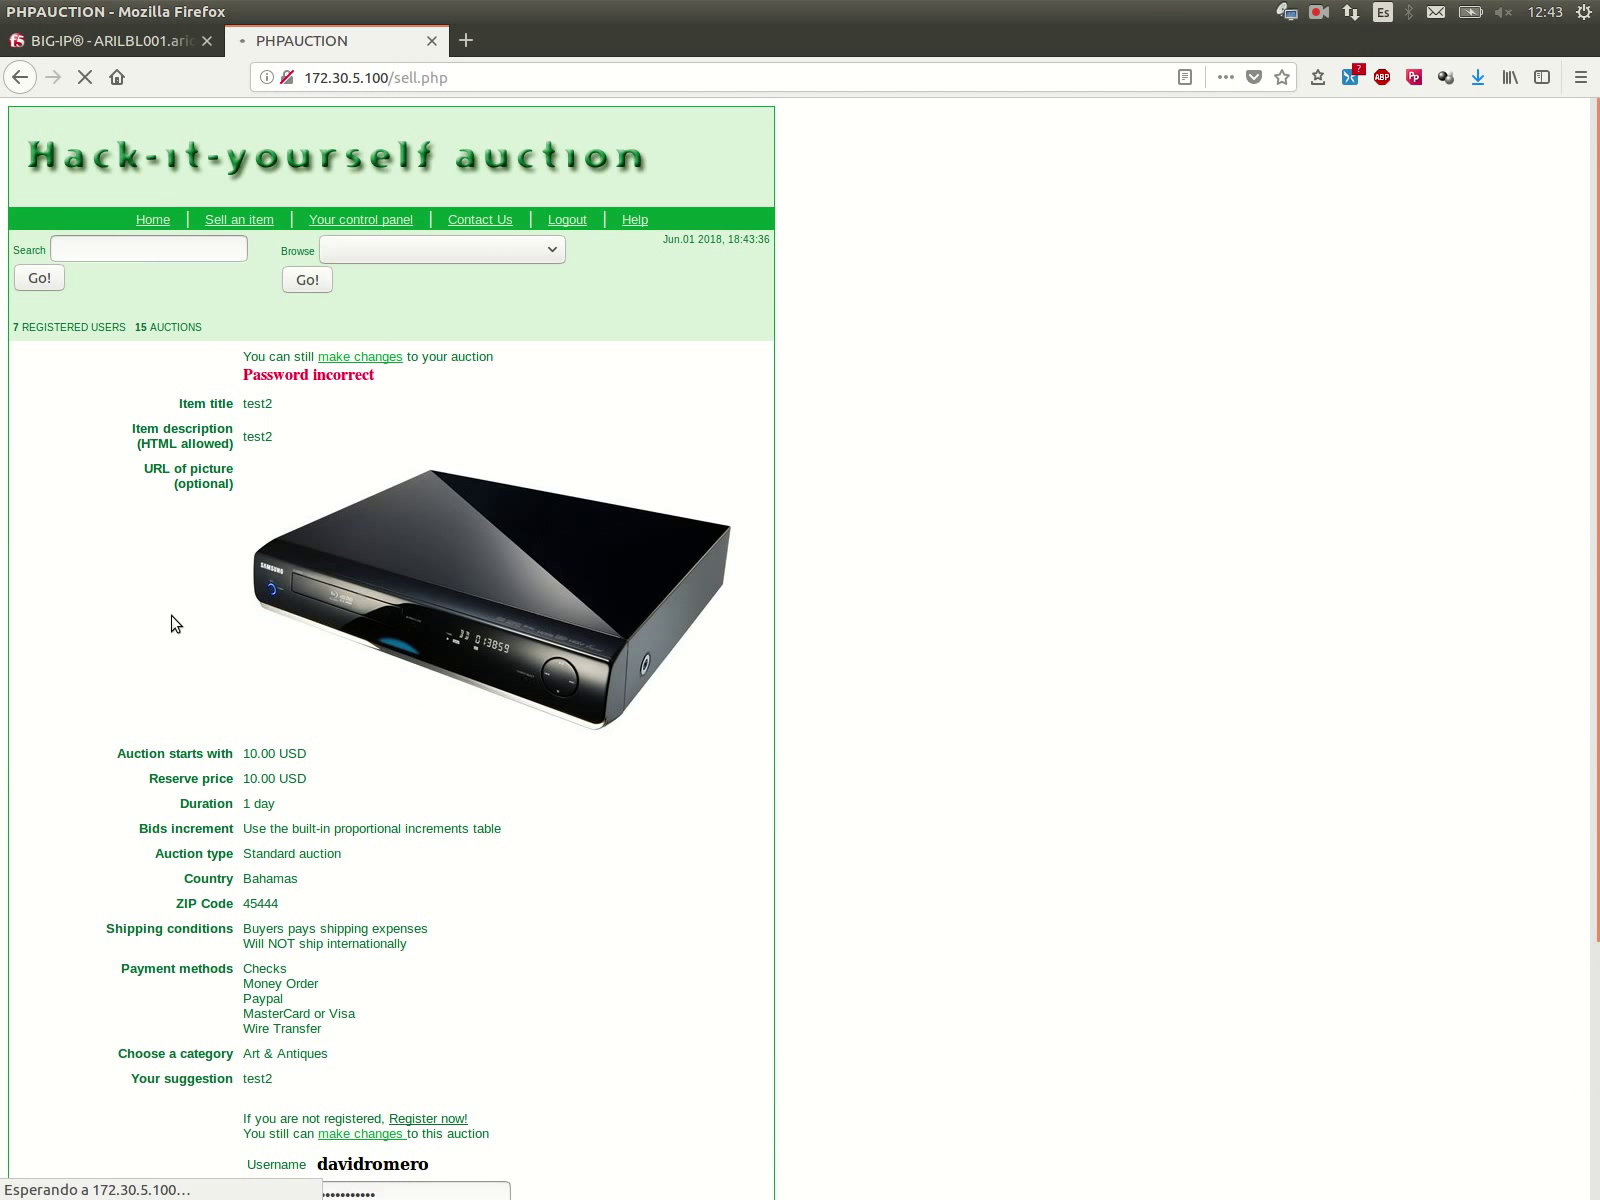
Step: Open lab_13's Traffic Learning suggestions and filter them to the Parameter entity type
{"action": "left_click", "coordinate": [143, 42]}
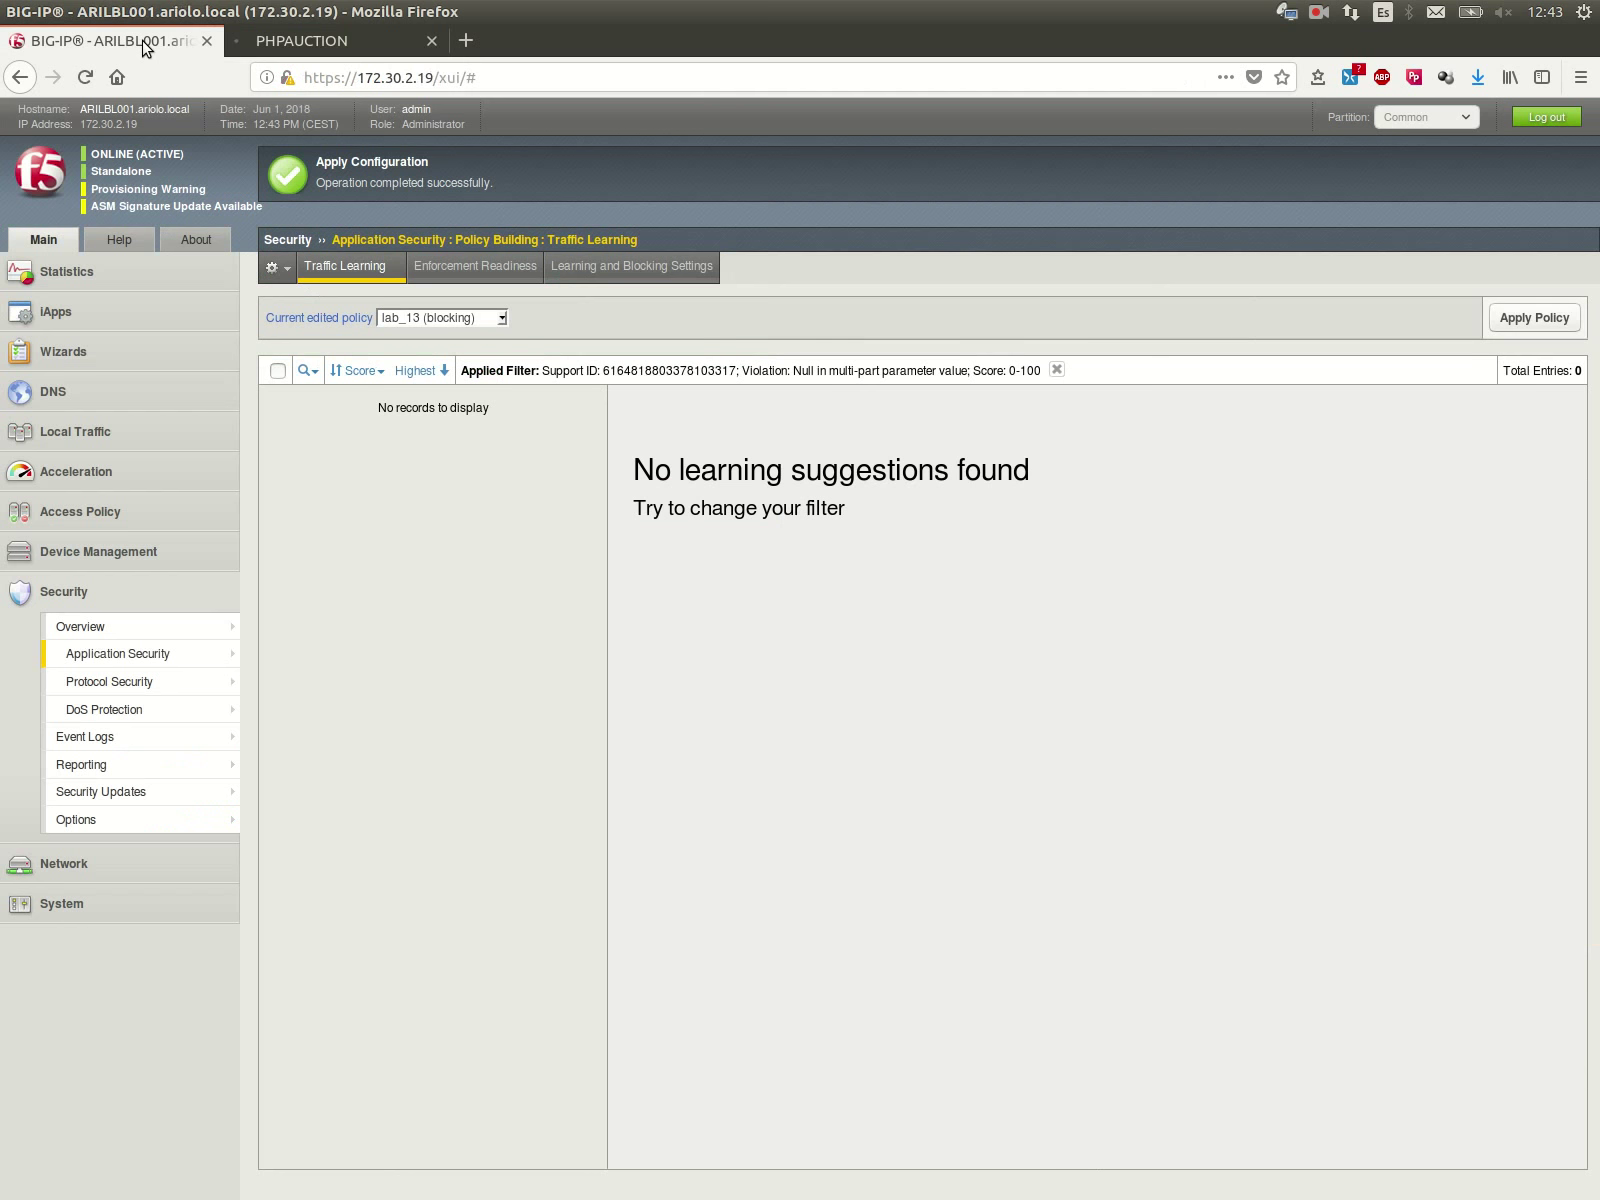
{"action": "mouse_move", "coordinate": [165, 655]}
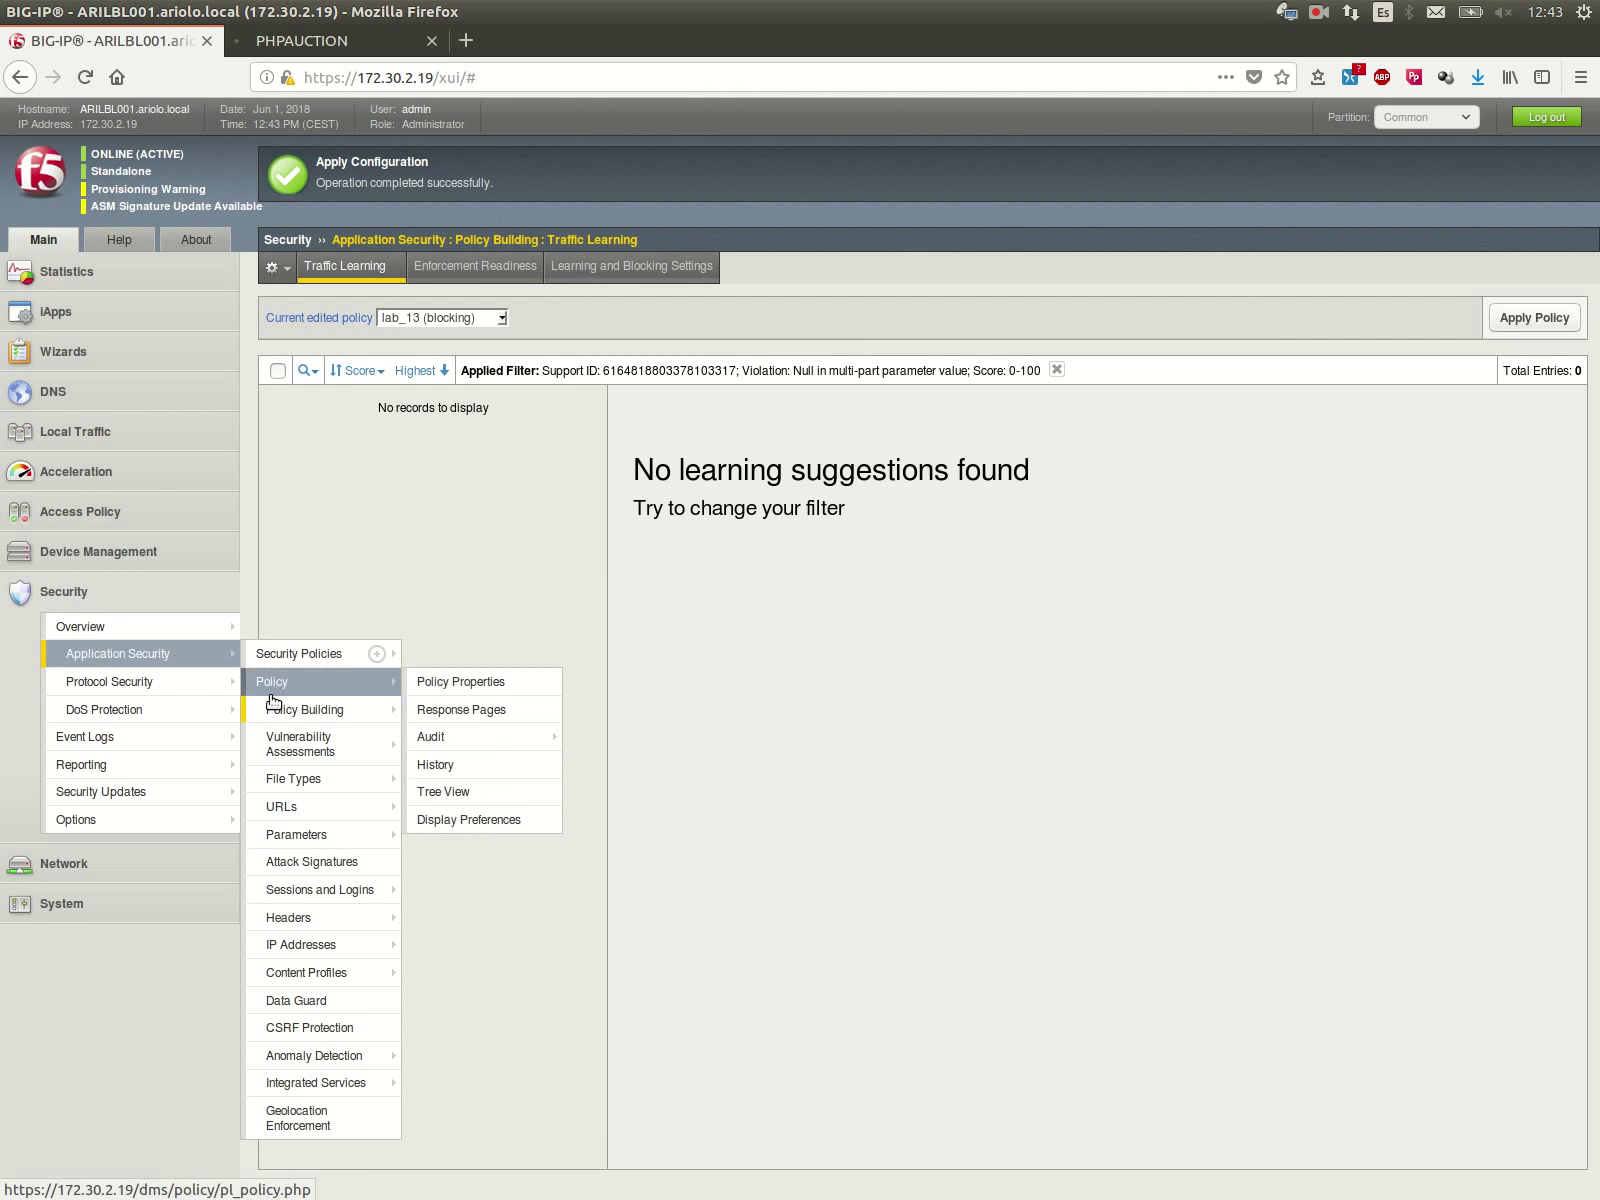
{"action": "mouse_move", "coordinate": [268, 711]}
{"action": "left_click", "coordinate": [430, 709]}
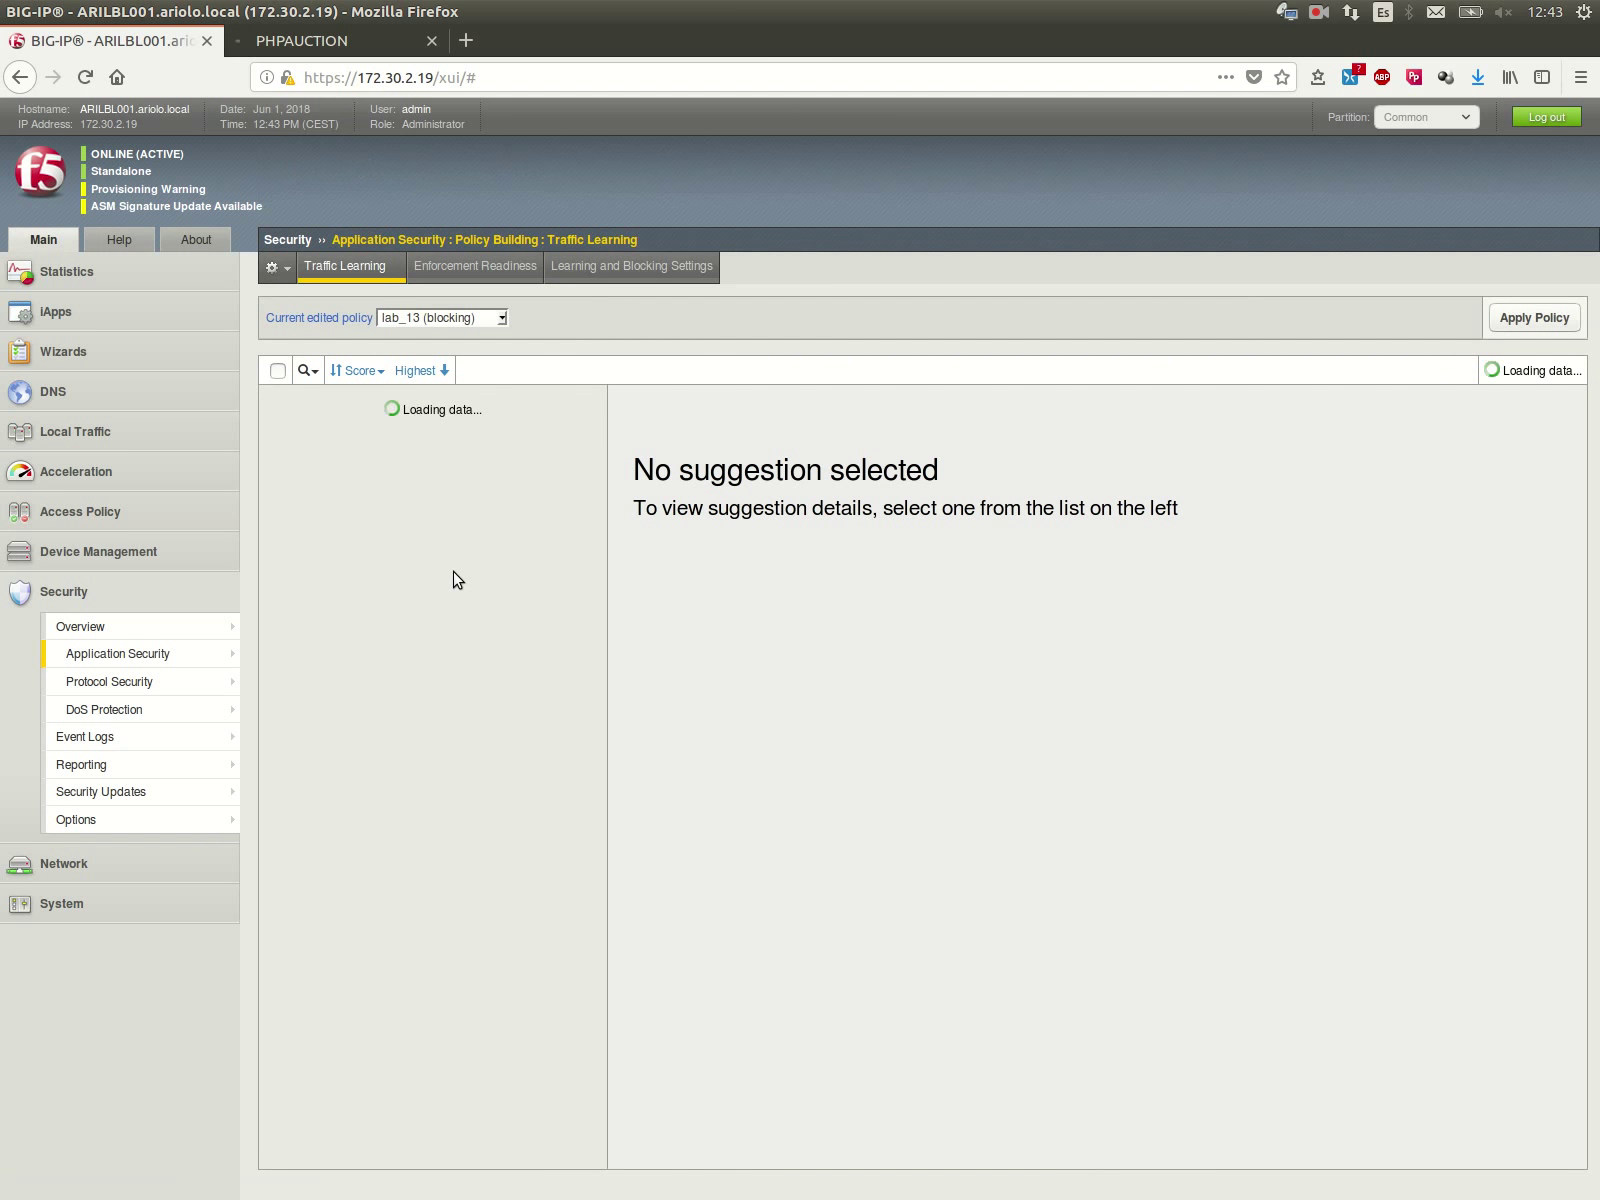
{"action": "left_click", "coordinate": [310, 371]}
{"action": "left_click", "coordinate": [360, 457]}
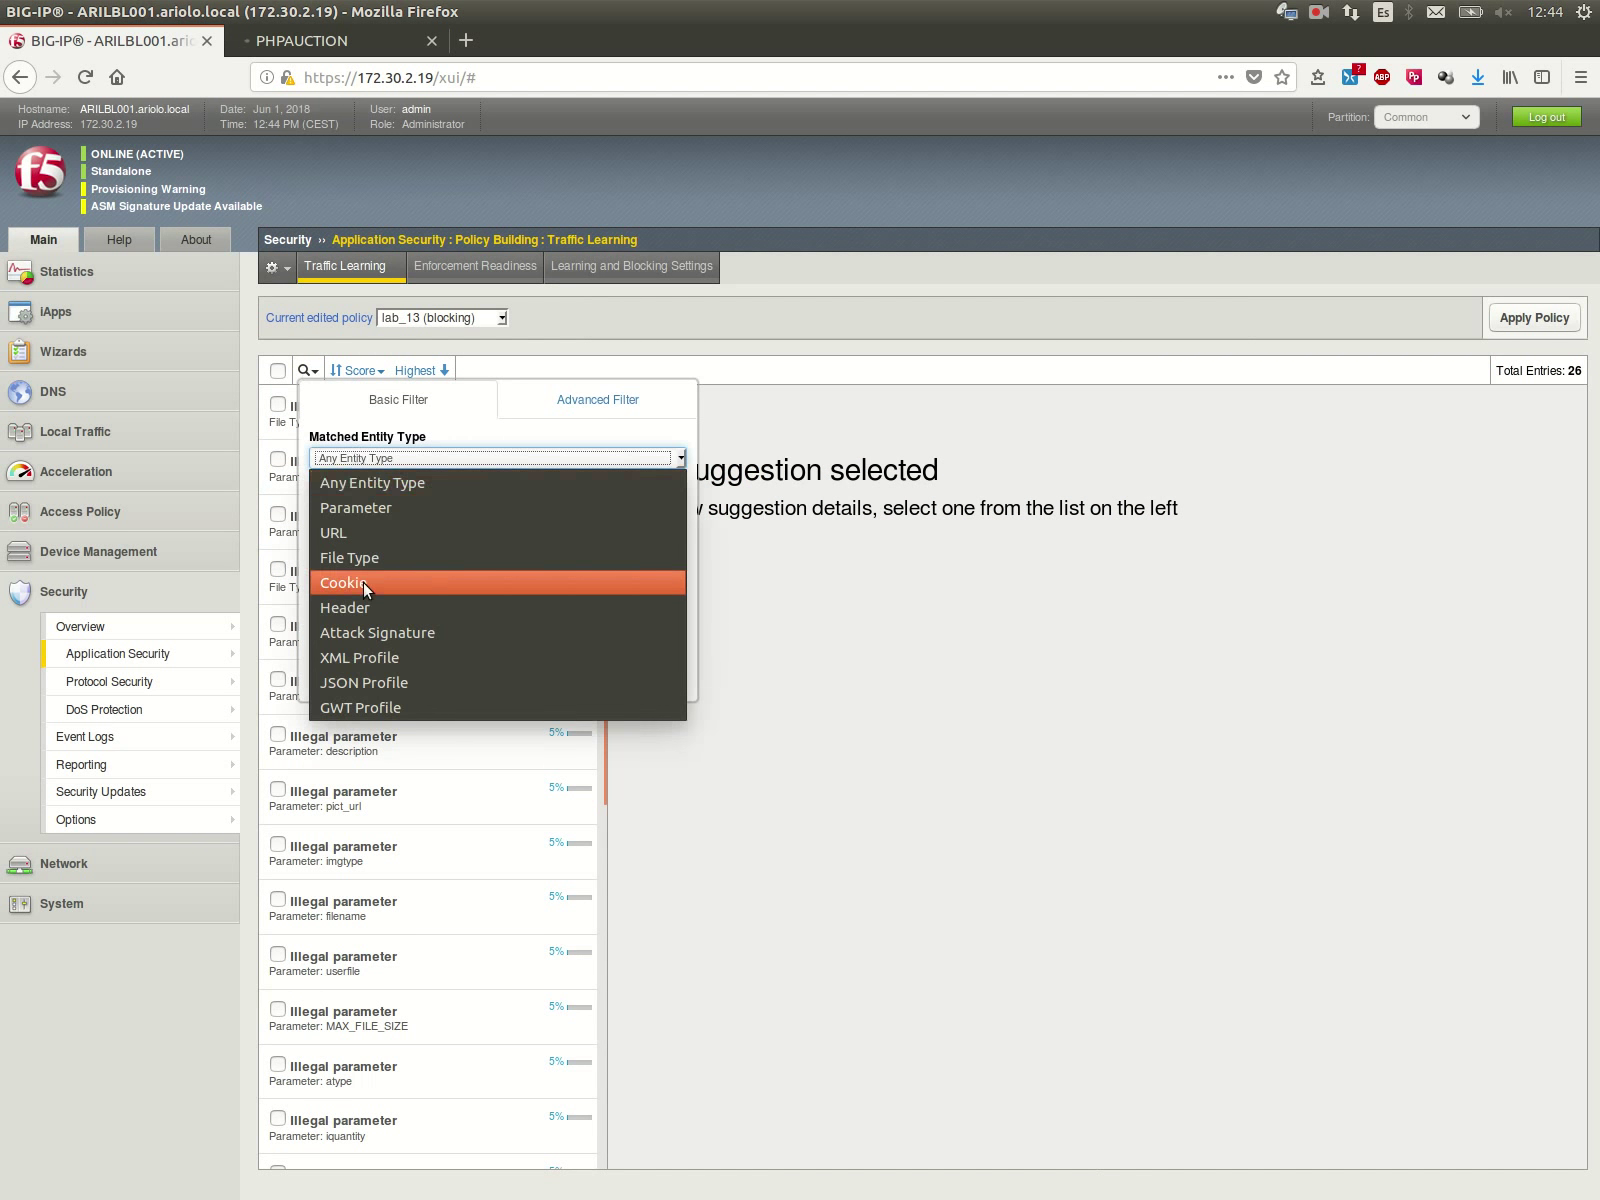
{"action": "left_click", "coordinate": [364, 515]}
{"action": "left_click", "coordinate": [358, 660]}
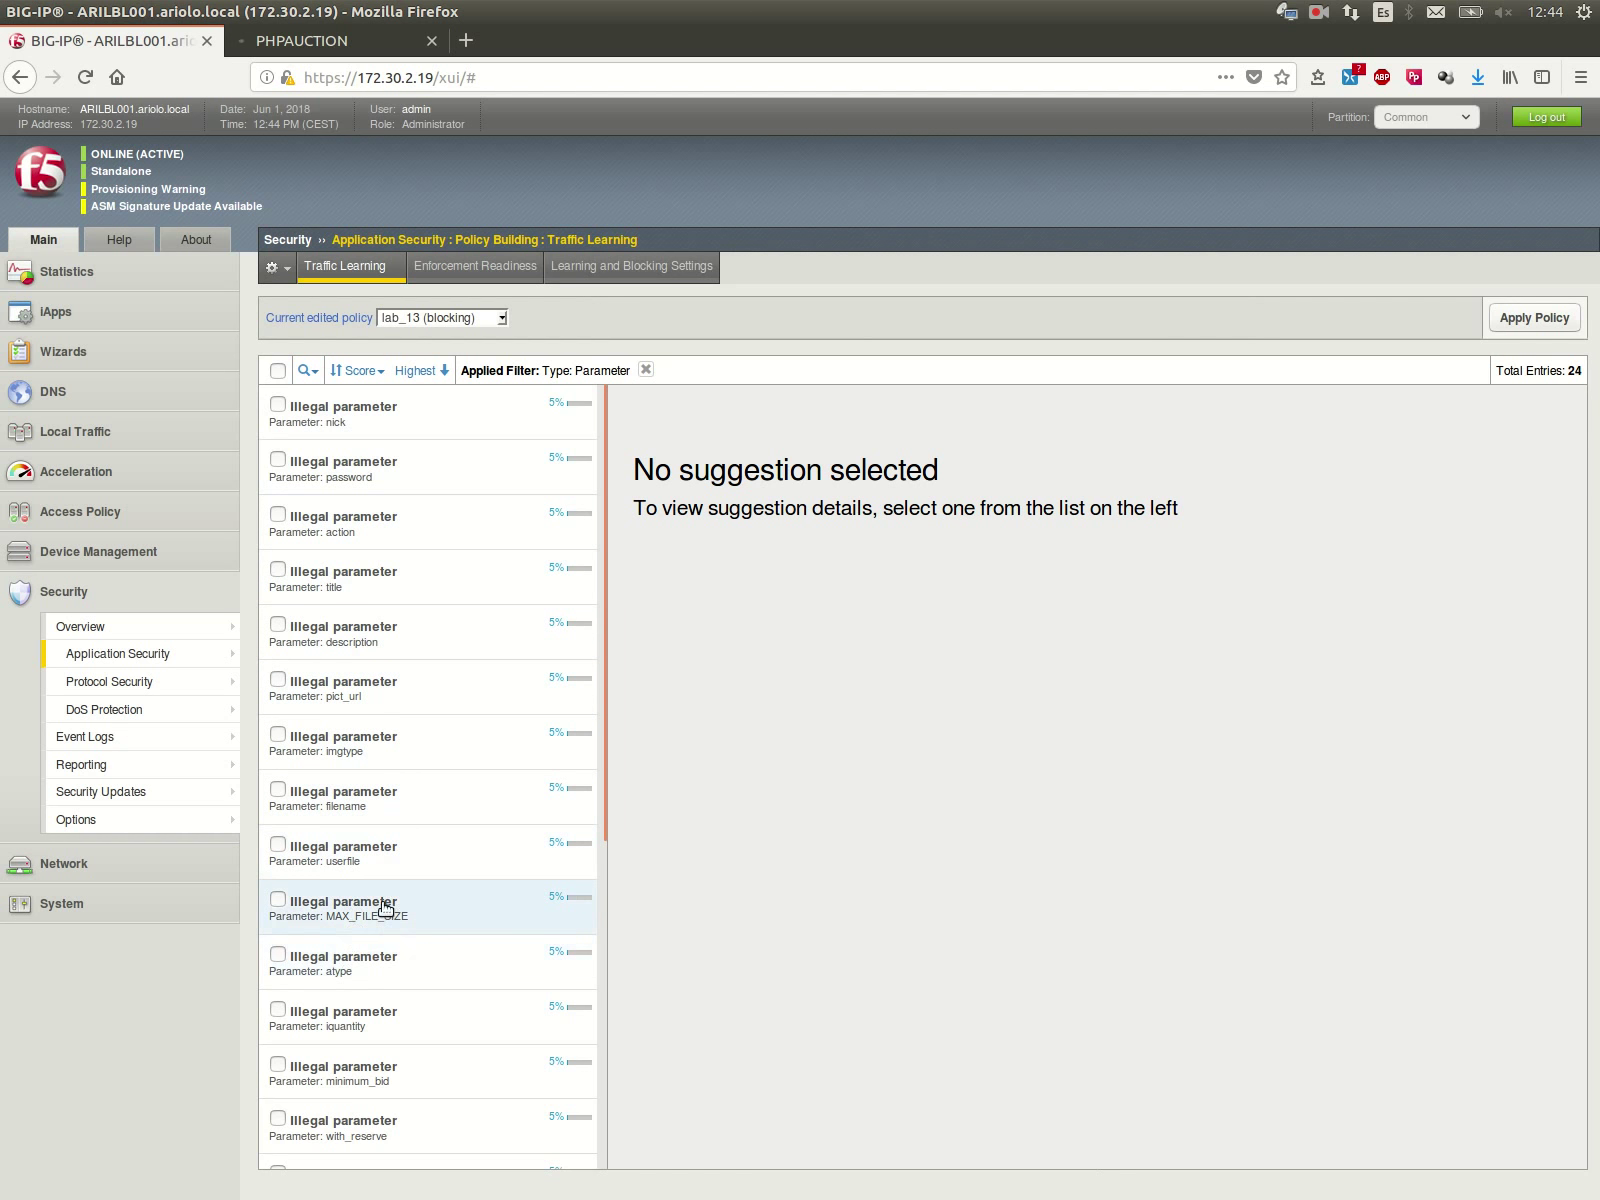
Step: Select the payment[] suggestion, review its blocked /sell.php request, and accept it
{"action": "scroll", "coordinate": [395, 910], "scroll_direction": "down", "scroll_amount": 3}
{"action": "scroll", "coordinate": [352, 925], "scroll_direction": "down", "scroll_amount": 2}
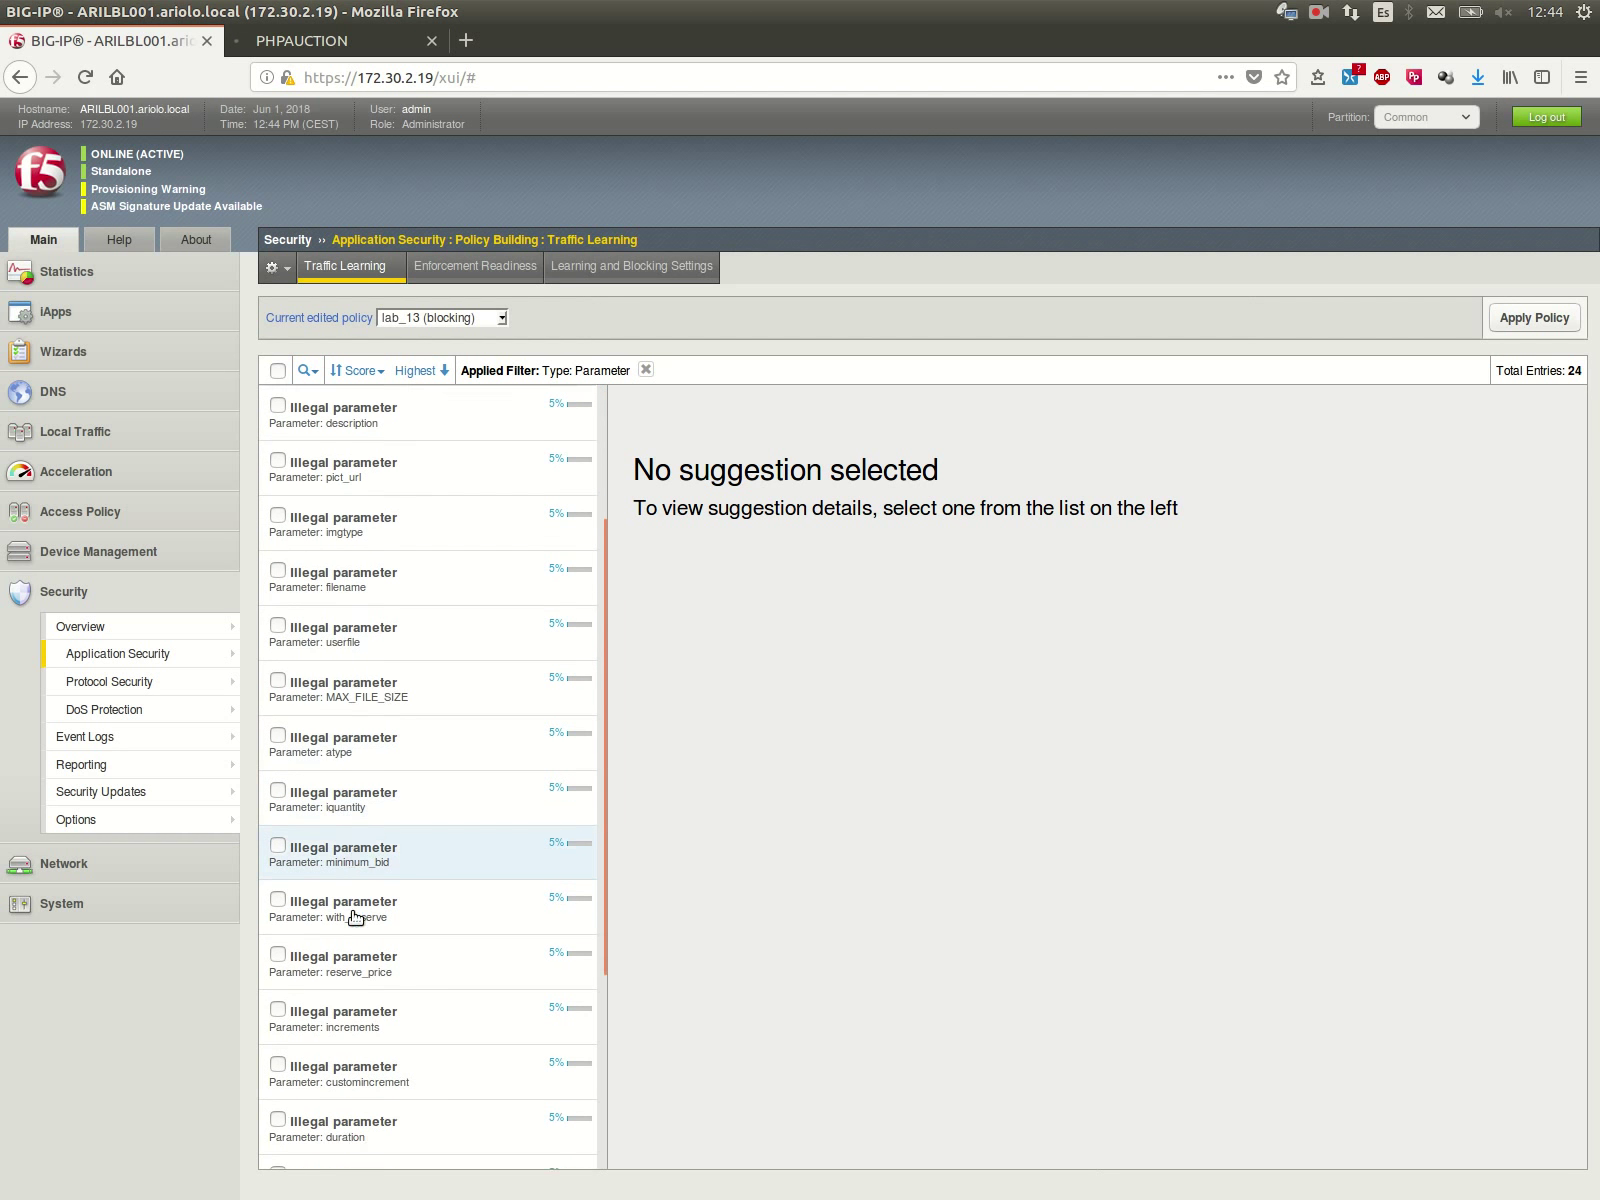
{"action": "scroll", "coordinate": [370, 990], "scroll_direction": "down", "scroll_amount": 5}
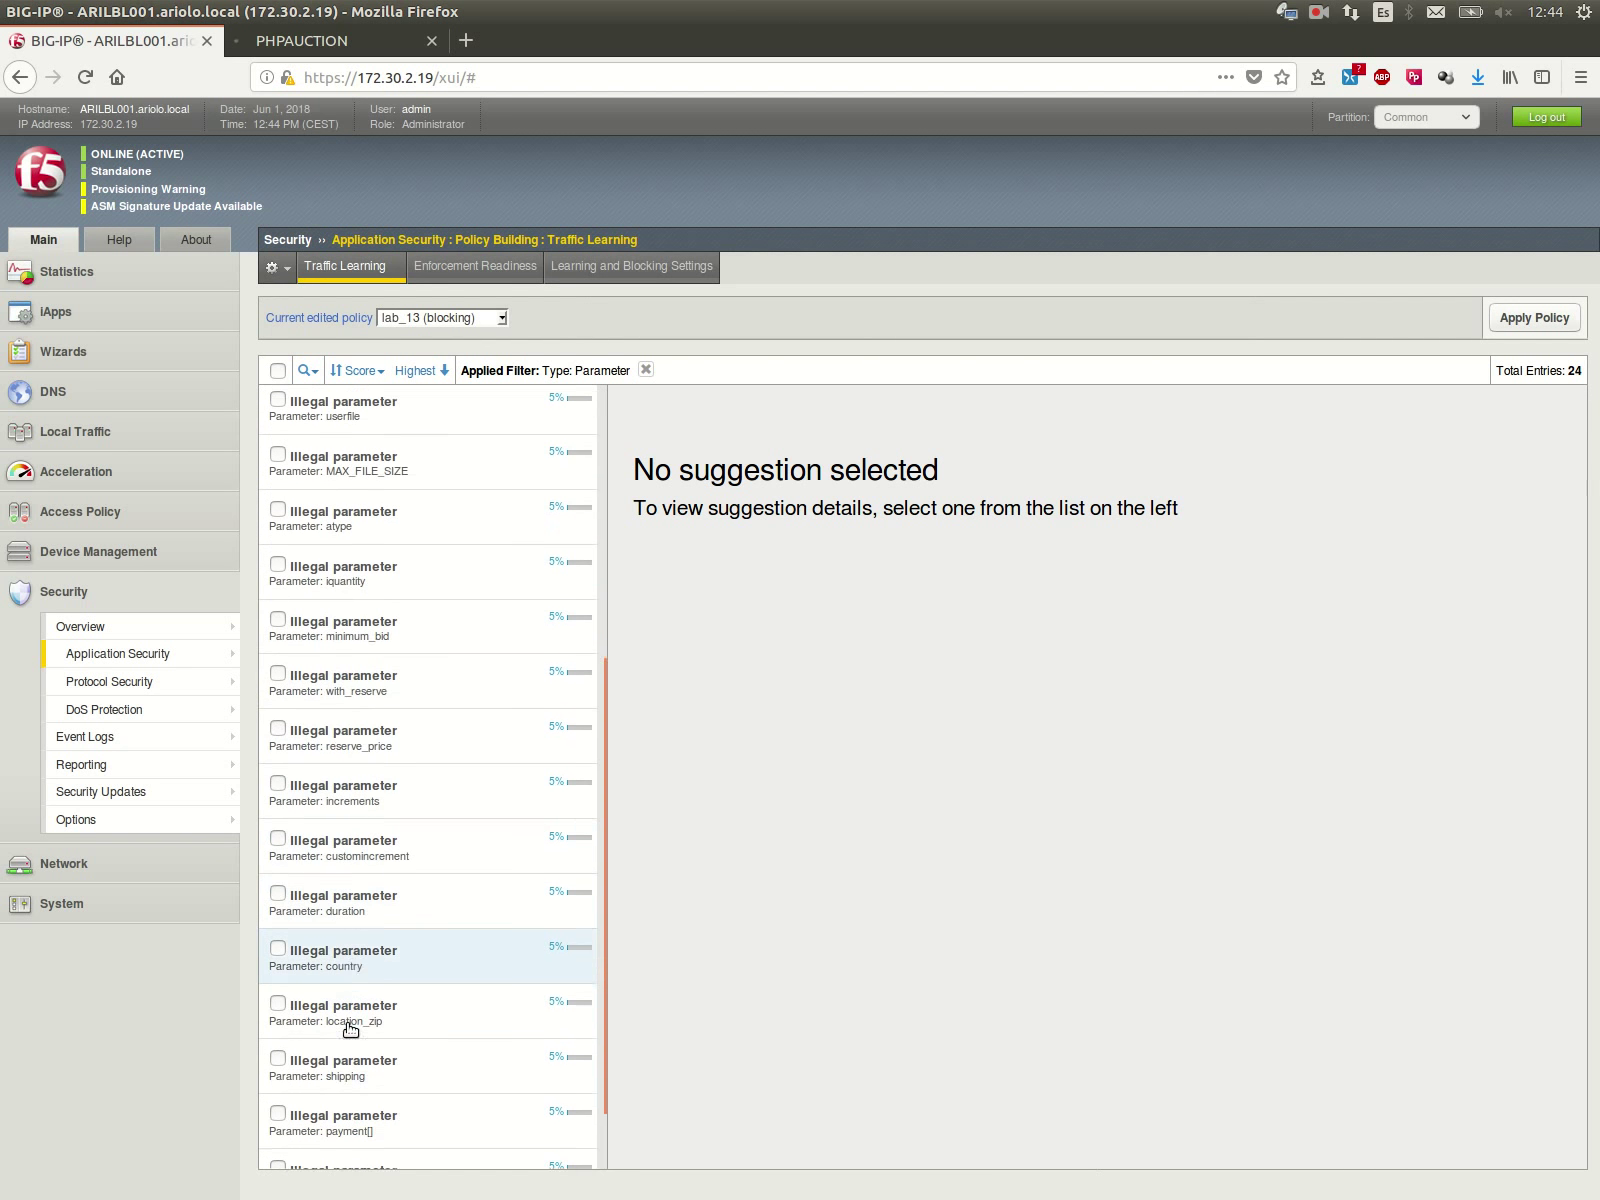
{"action": "left_click", "coordinate": [385, 1055]}
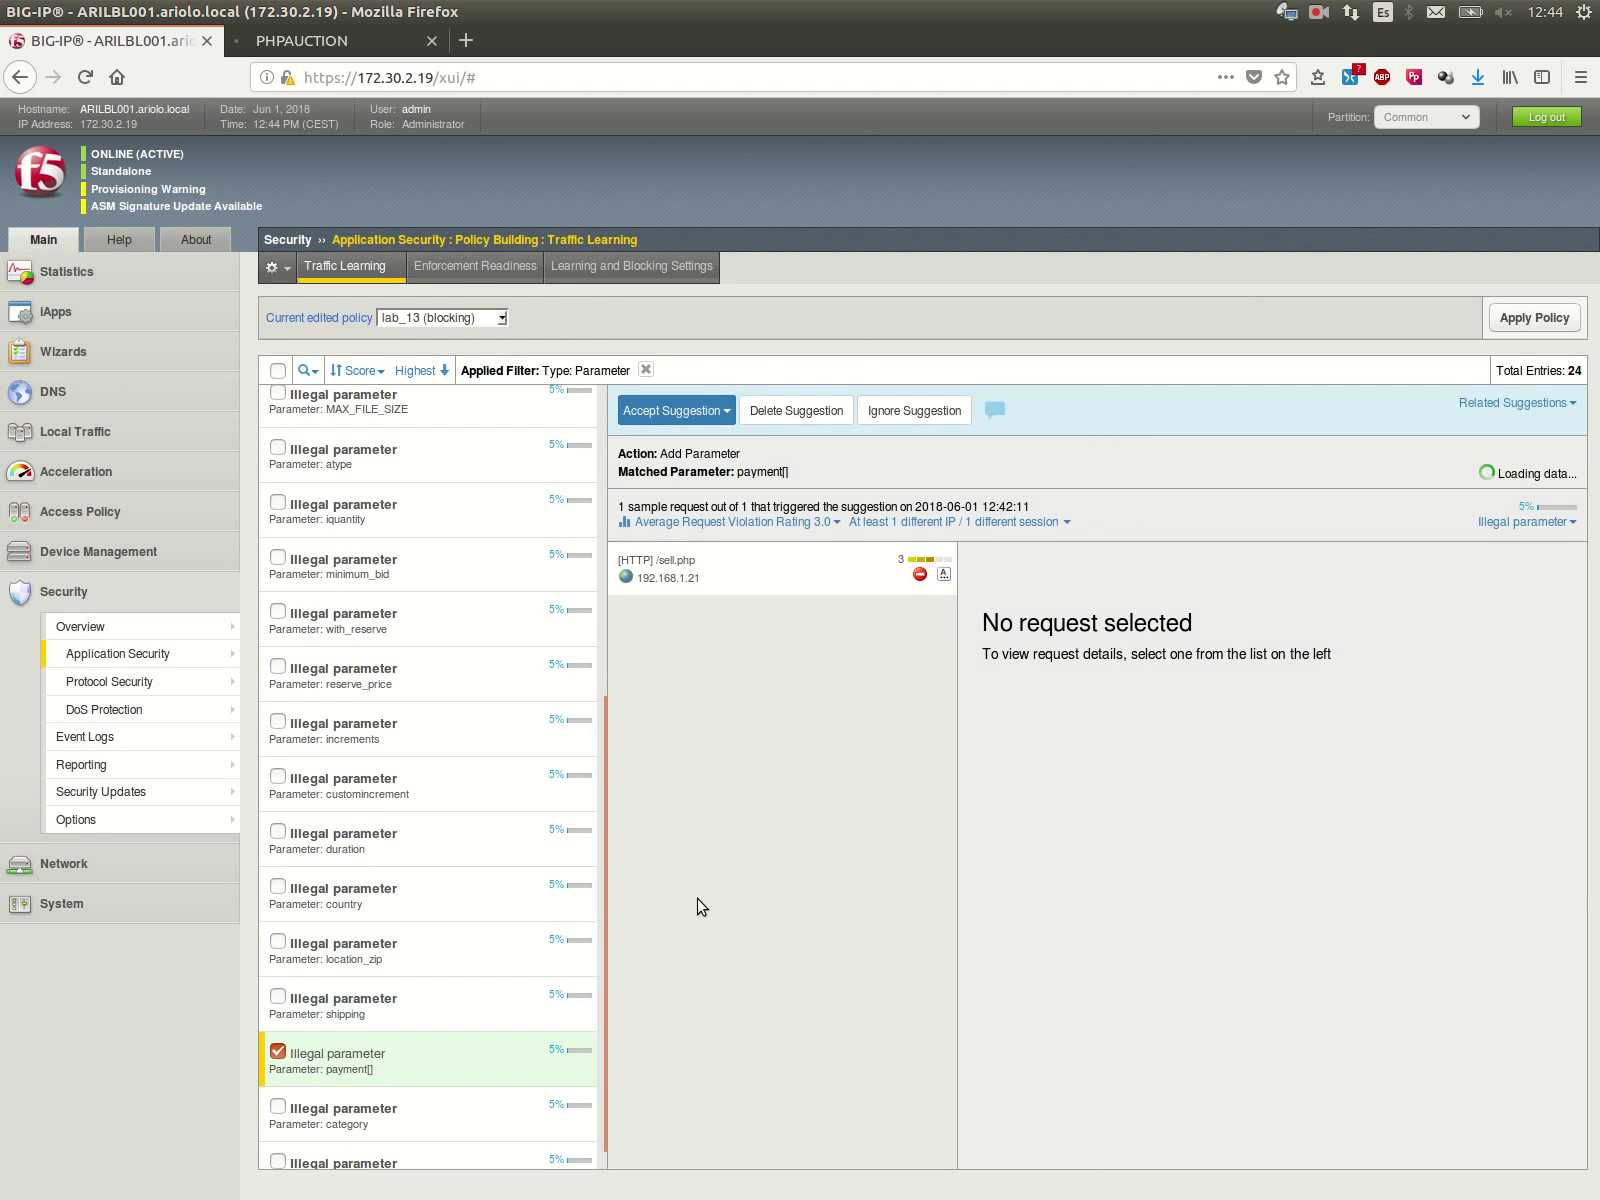
{"action": "left_click", "coordinate": [738, 580]}
{"action": "left_click", "coordinate": [690, 412]}
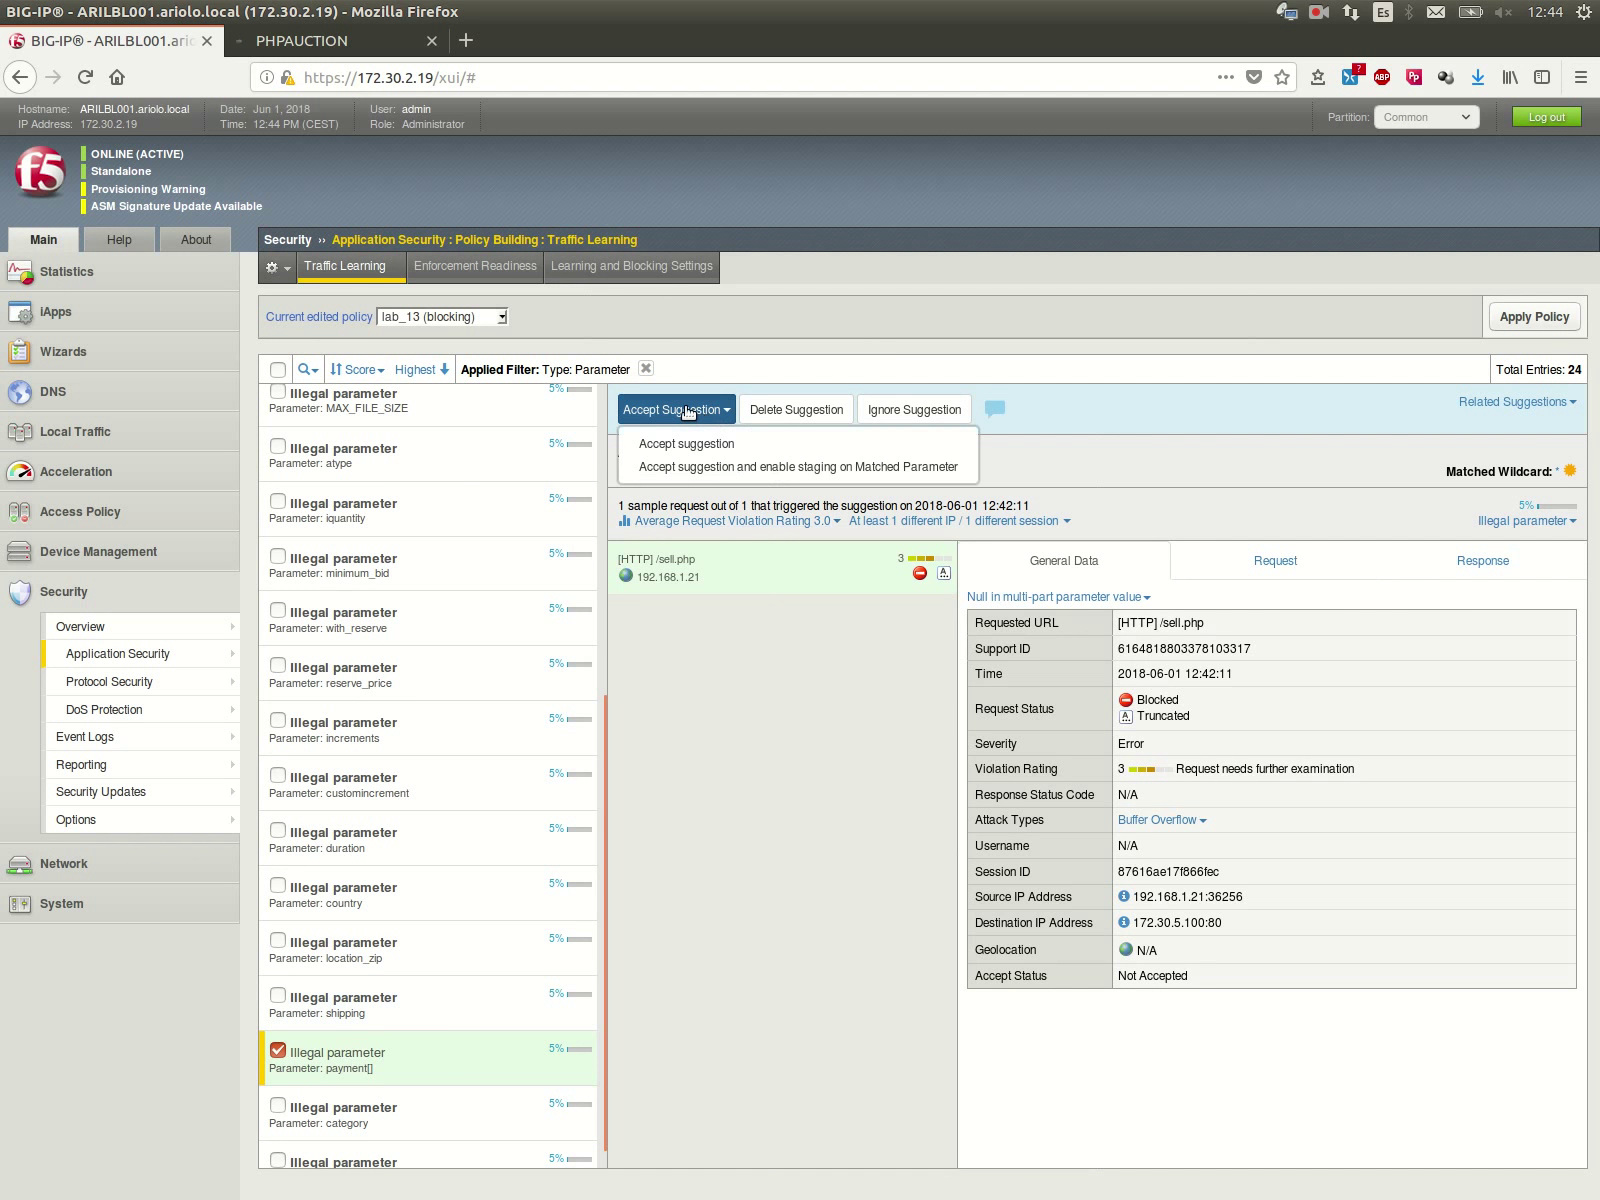
{"action": "left_click", "coordinate": [691, 449]}
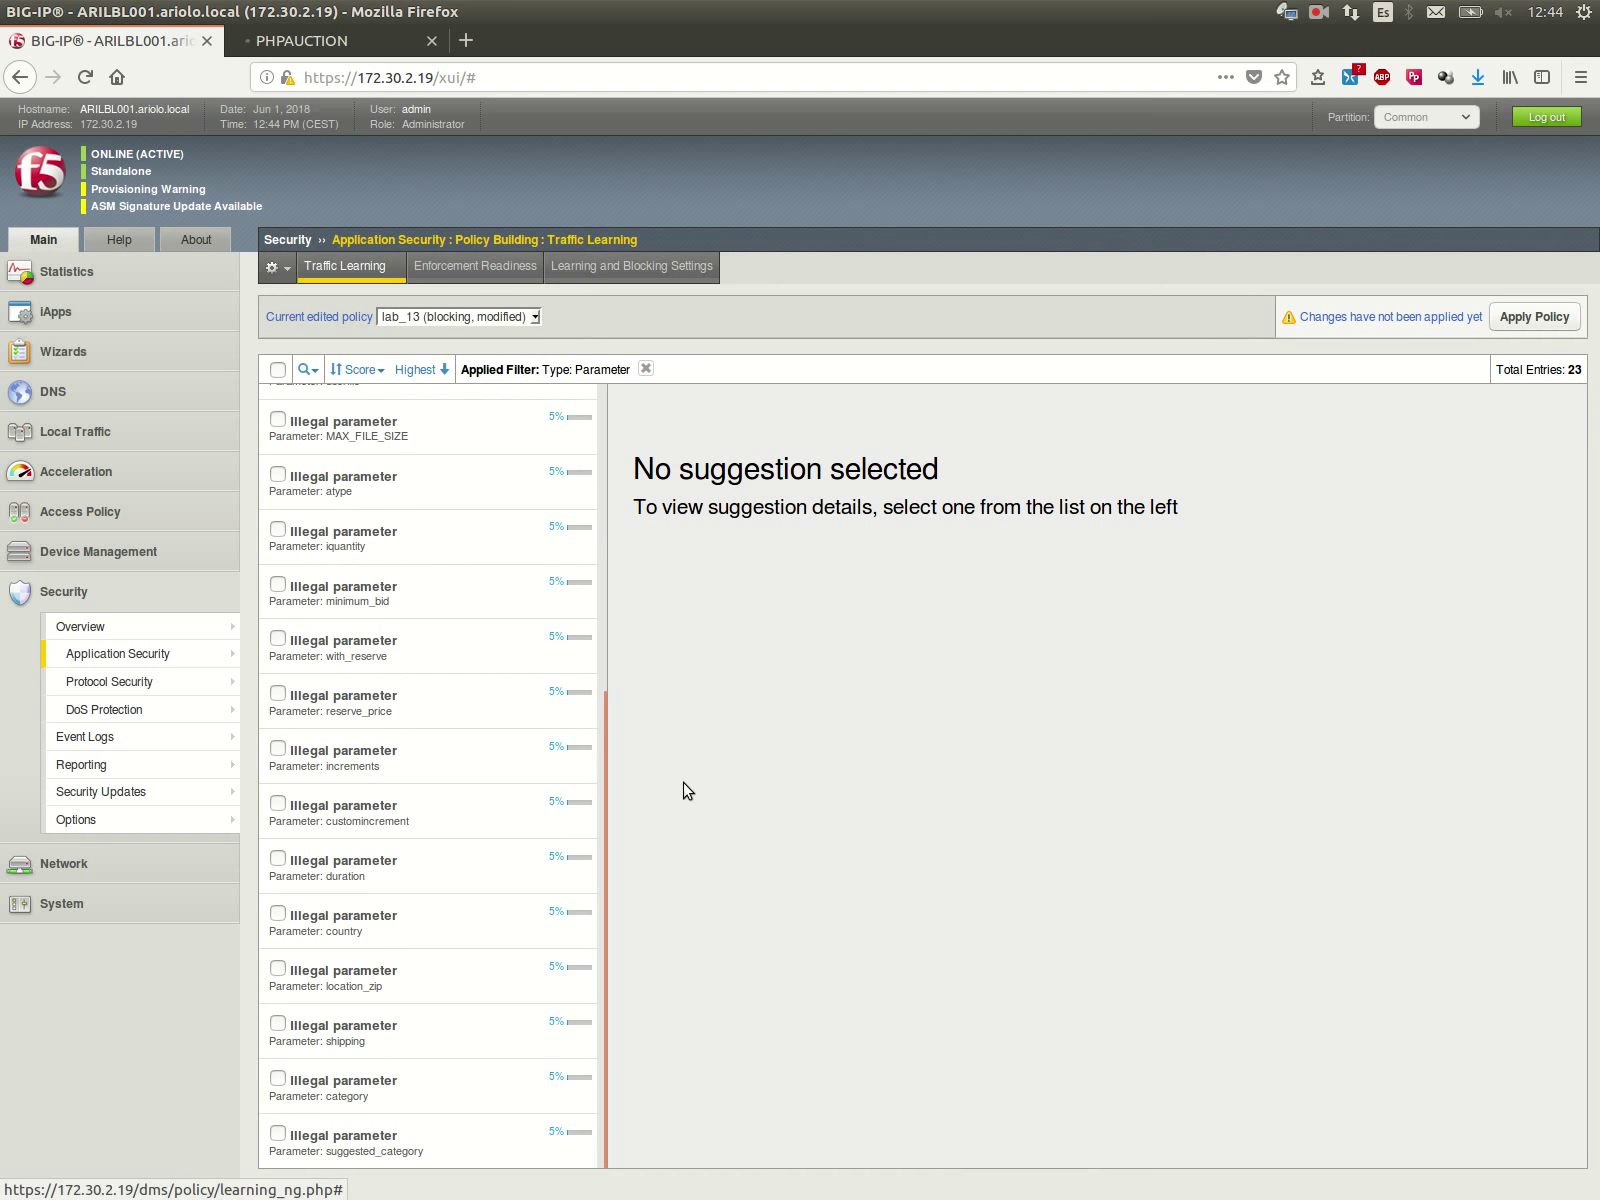
Step: Open payment[] from the Parameters List and set its value type to Static content value
{"action": "mouse_move", "coordinate": [186, 655]}
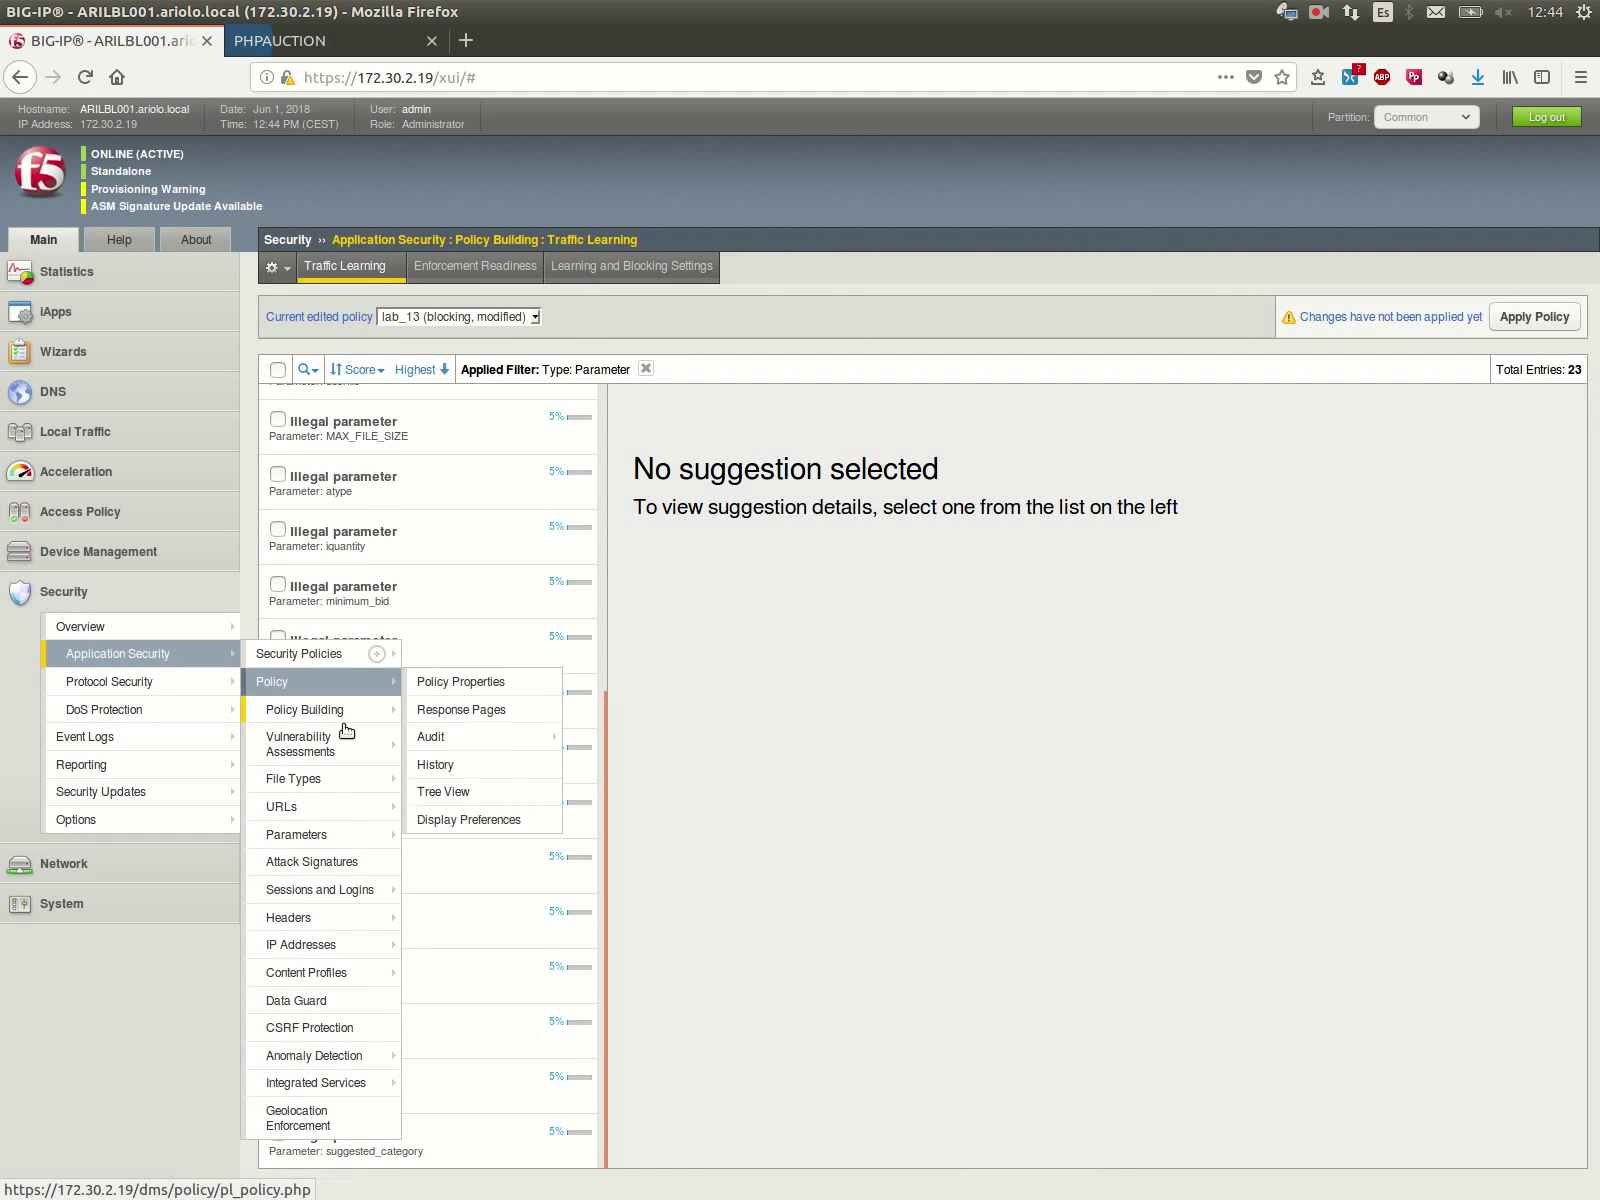
{"action": "mouse_move", "coordinate": [300, 834]}
{"action": "left_click", "coordinate": [430, 836]}
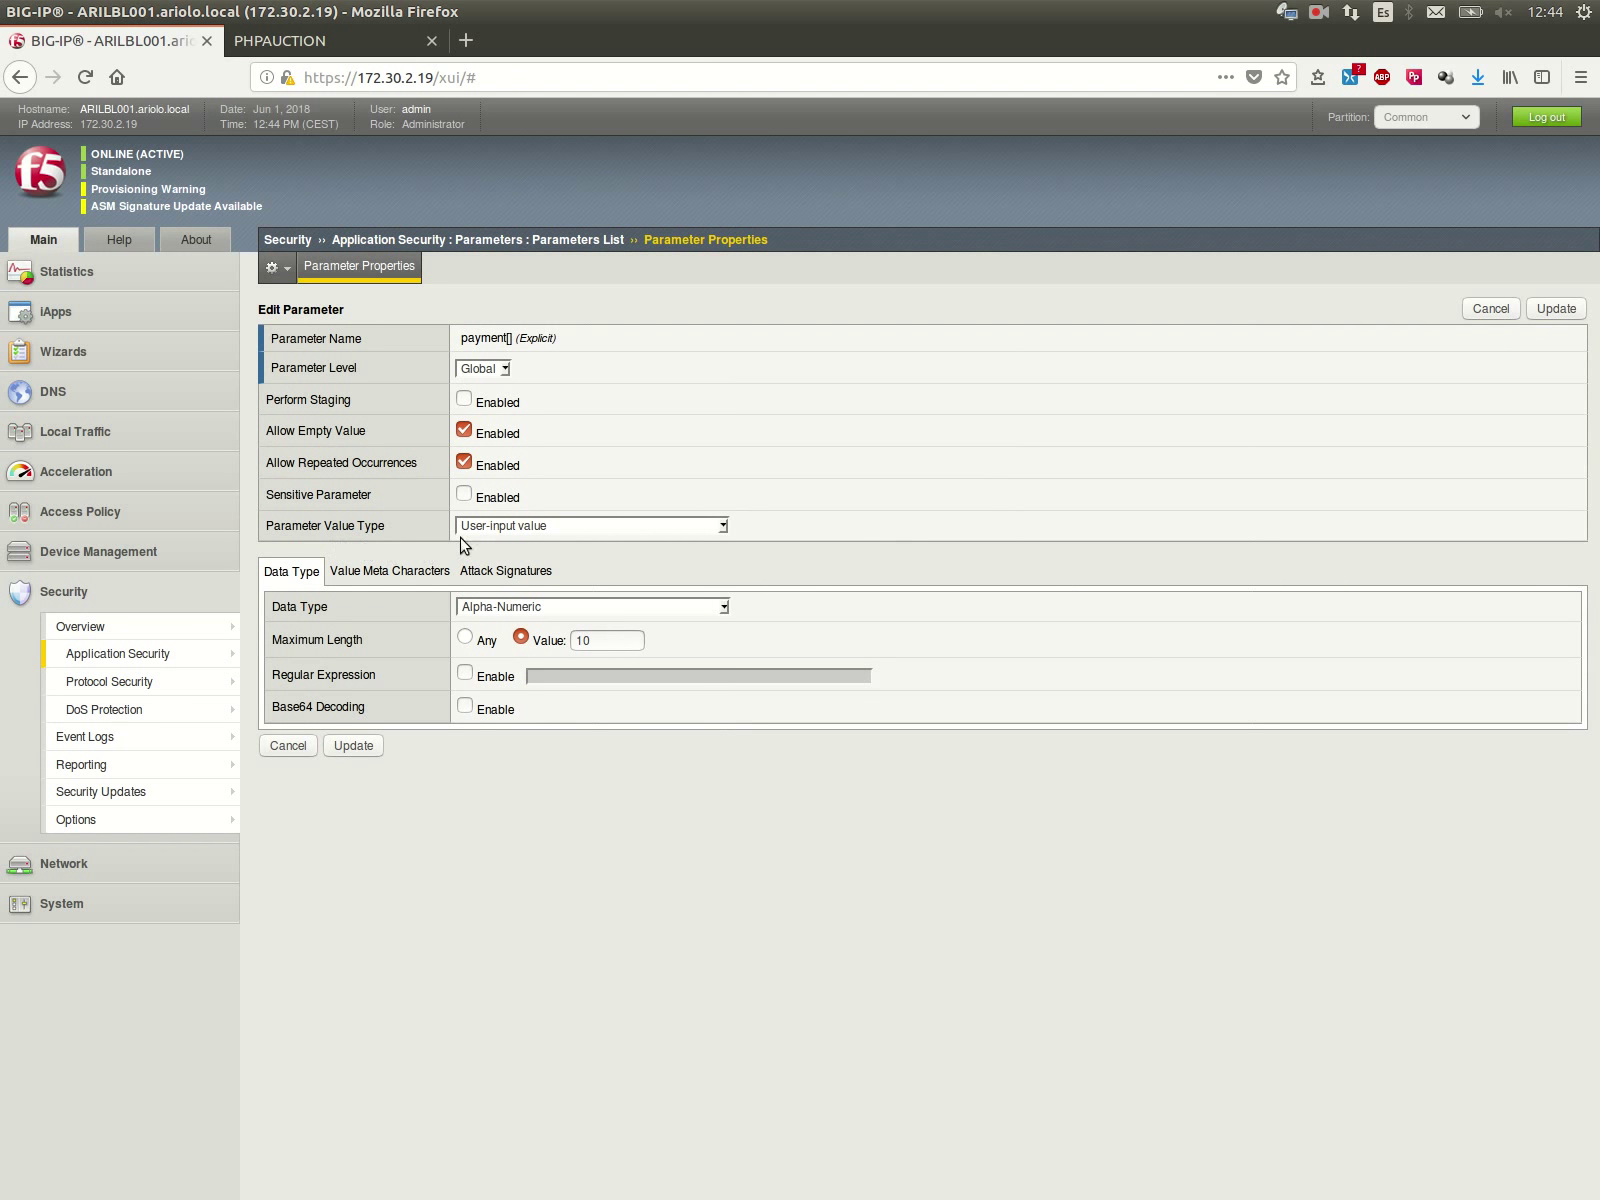
{"action": "left_click", "coordinate": [475, 528]}
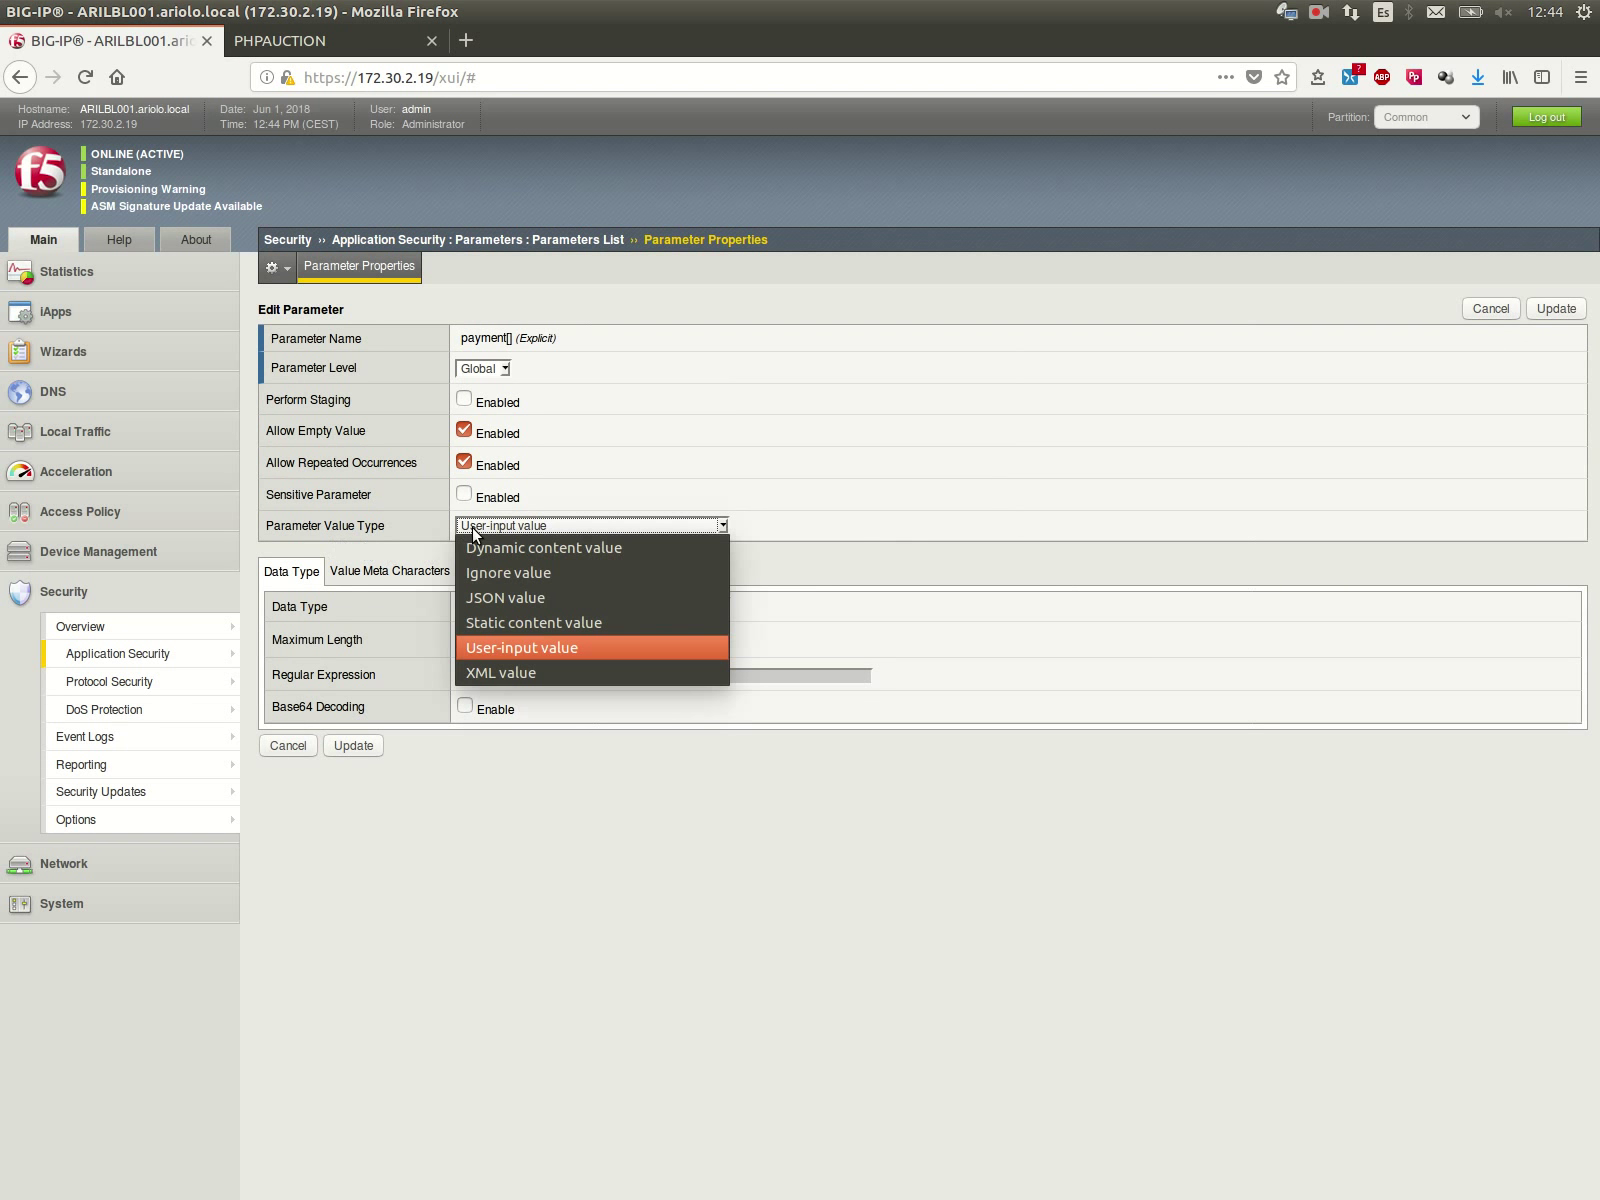
{"action": "left_click", "coordinate": [475, 618]}
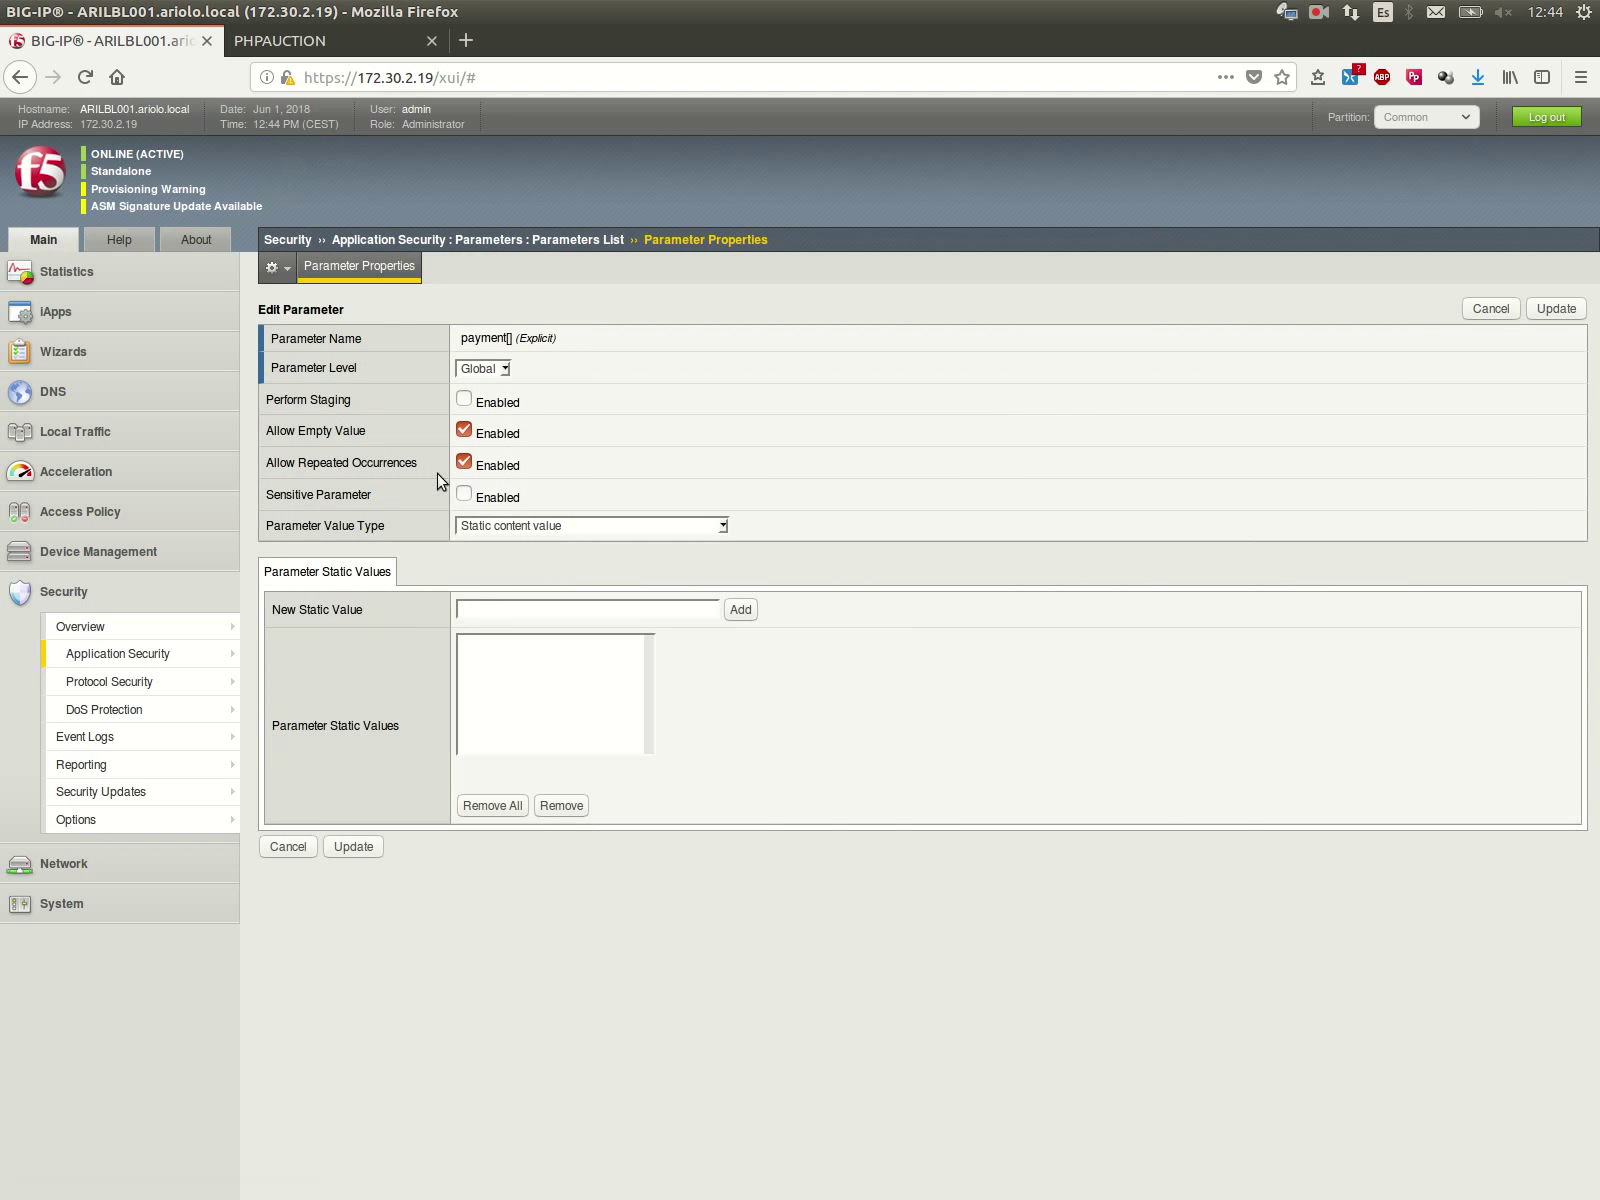
Step: Copy Checks and Money Order from the sell form into payment[]'s allowed static values
{"action": "left_click", "coordinate": [298, 42]}
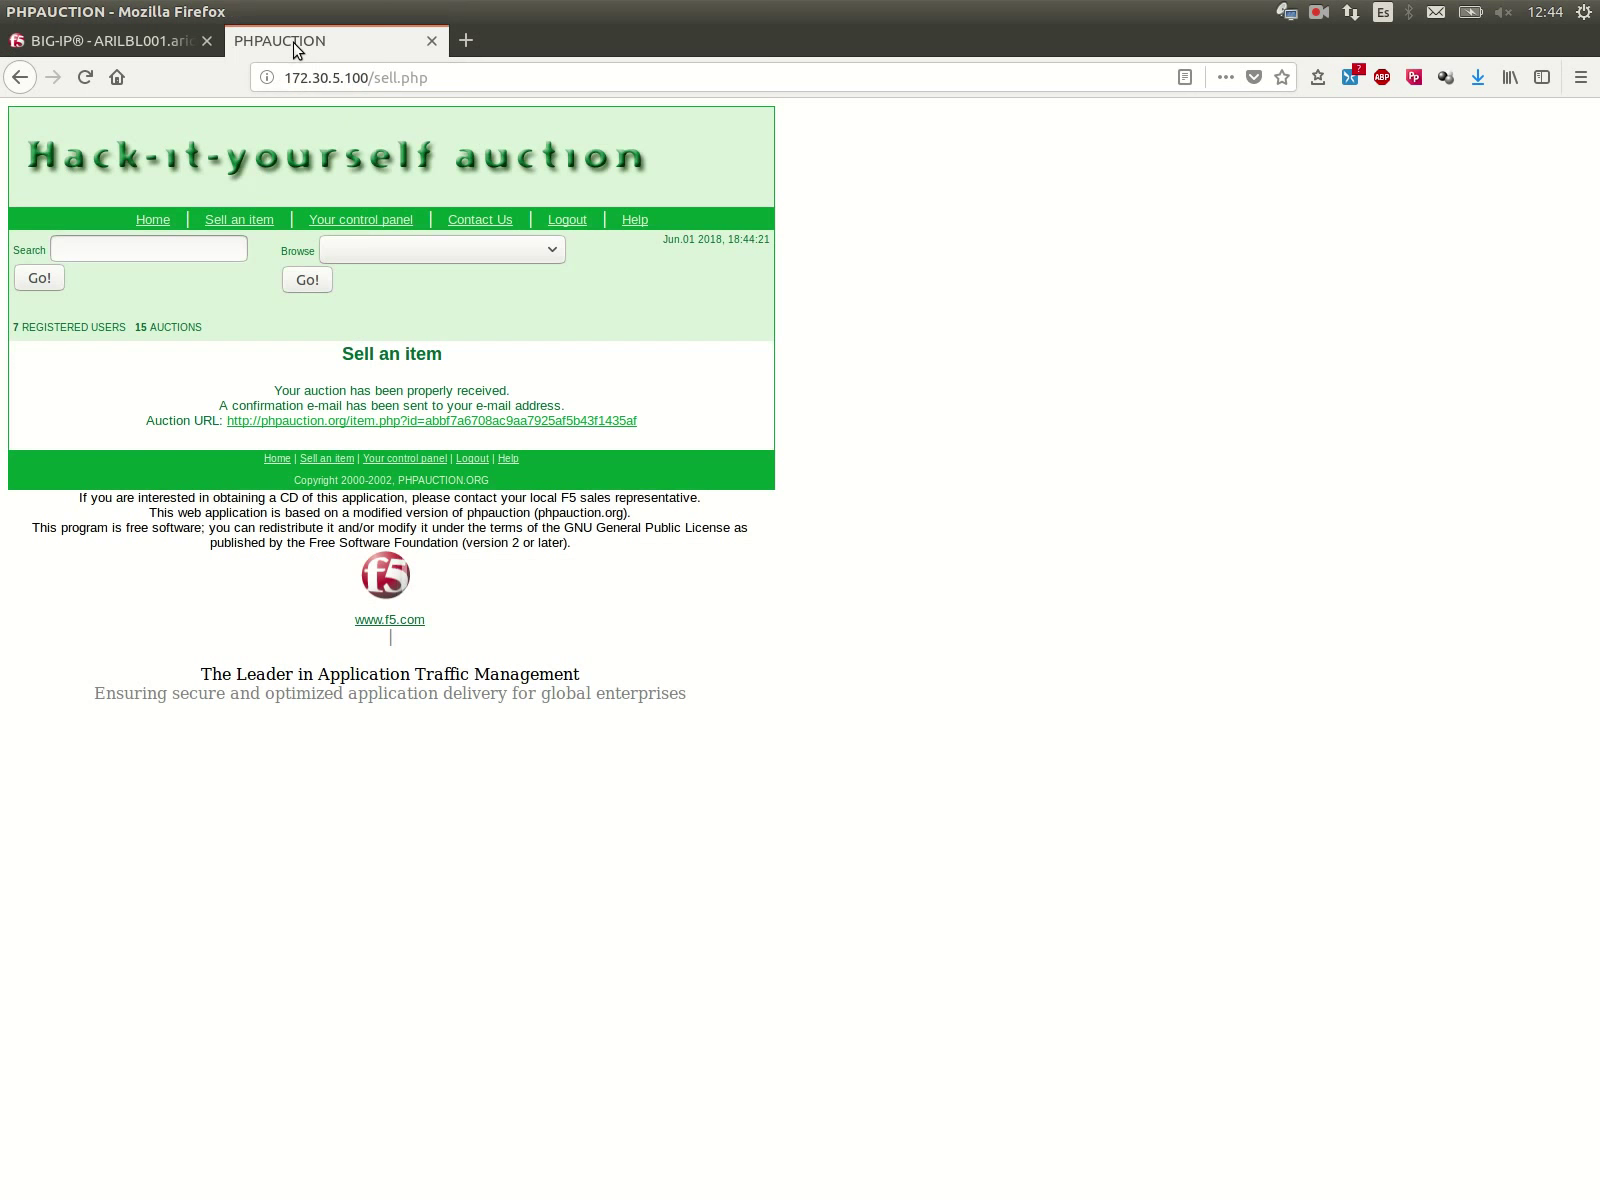
{"action": "left_click", "coordinate": [242, 222]}
{"action": "scroll", "coordinate": [283, 740], "scroll_direction": "down", "scroll_amount": 5}
{"action": "double_click", "coordinate": [330, 759]}
{"action": "right_click", "coordinate": [340, 758]}
{"action": "left_click", "coordinate": [380, 764]}
{"action": "left_click", "coordinate": [120, 40]}
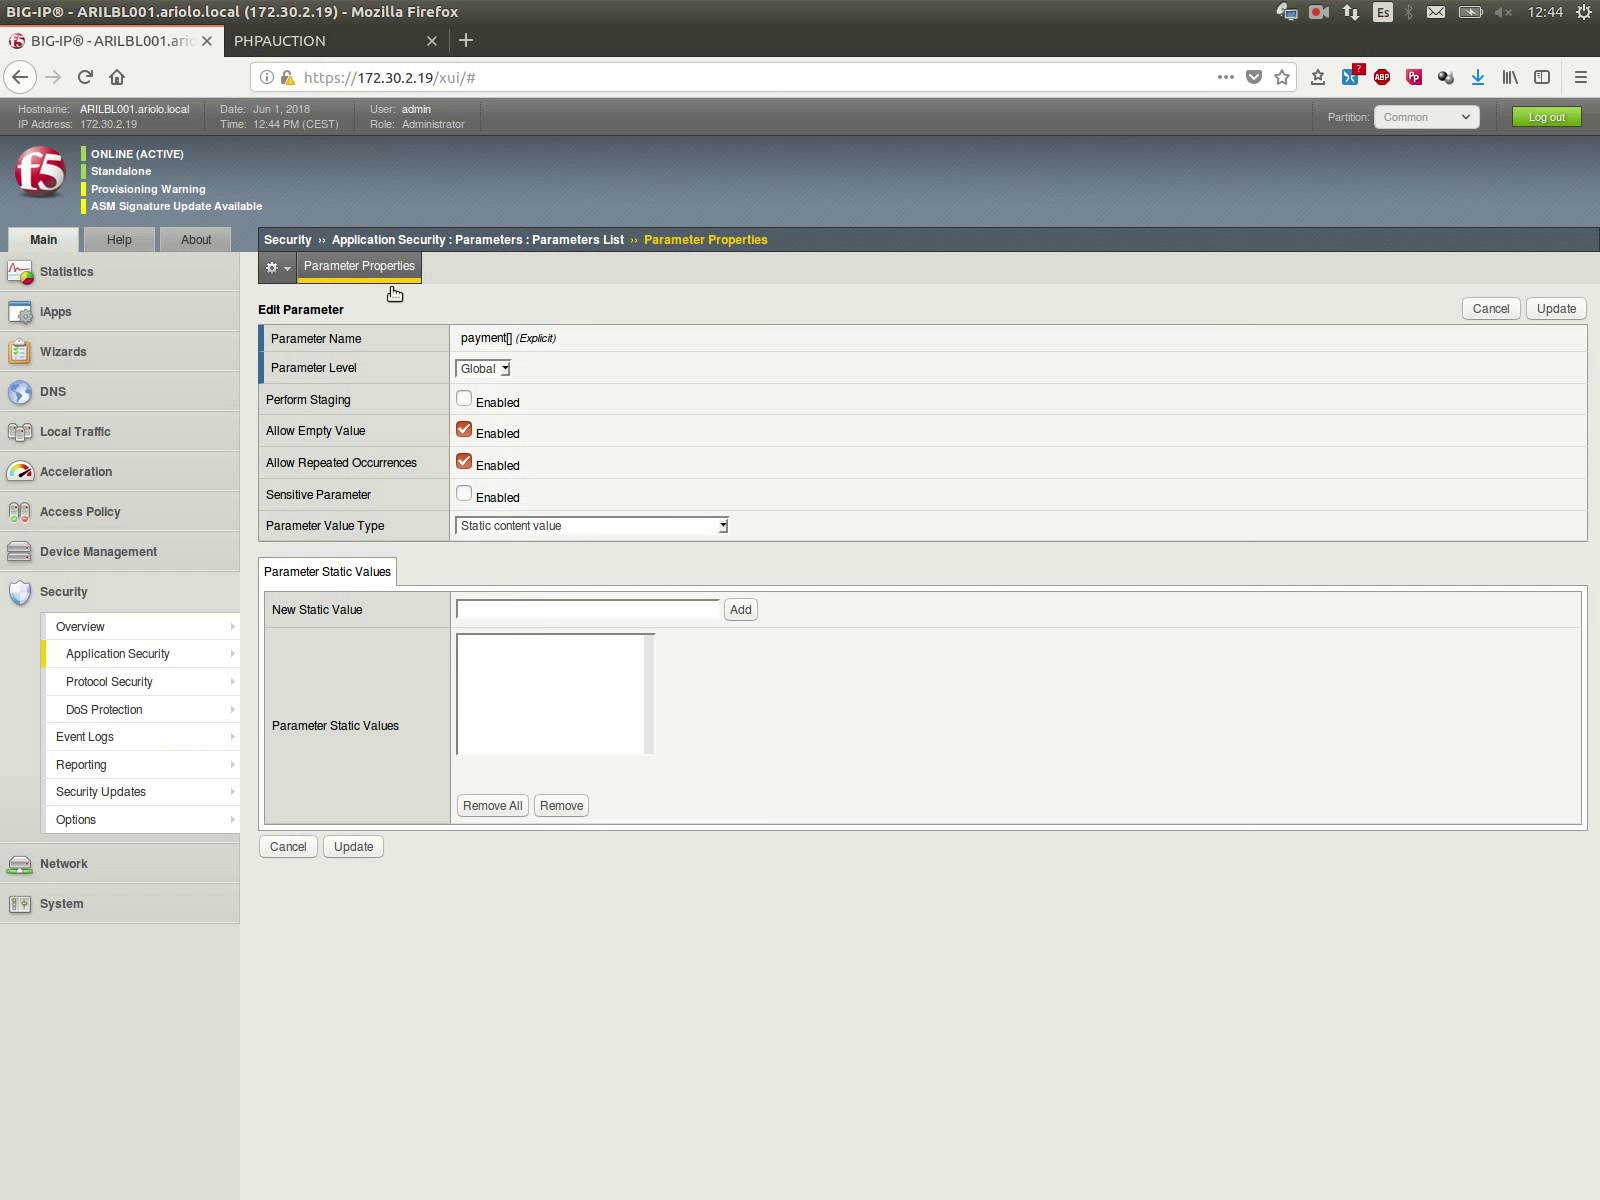
{"action": "left_click", "coordinate": [710, 610]}
{"action": "key", "text": "ctrl+v"}
{"action": "left_click", "coordinate": [740, 609]}
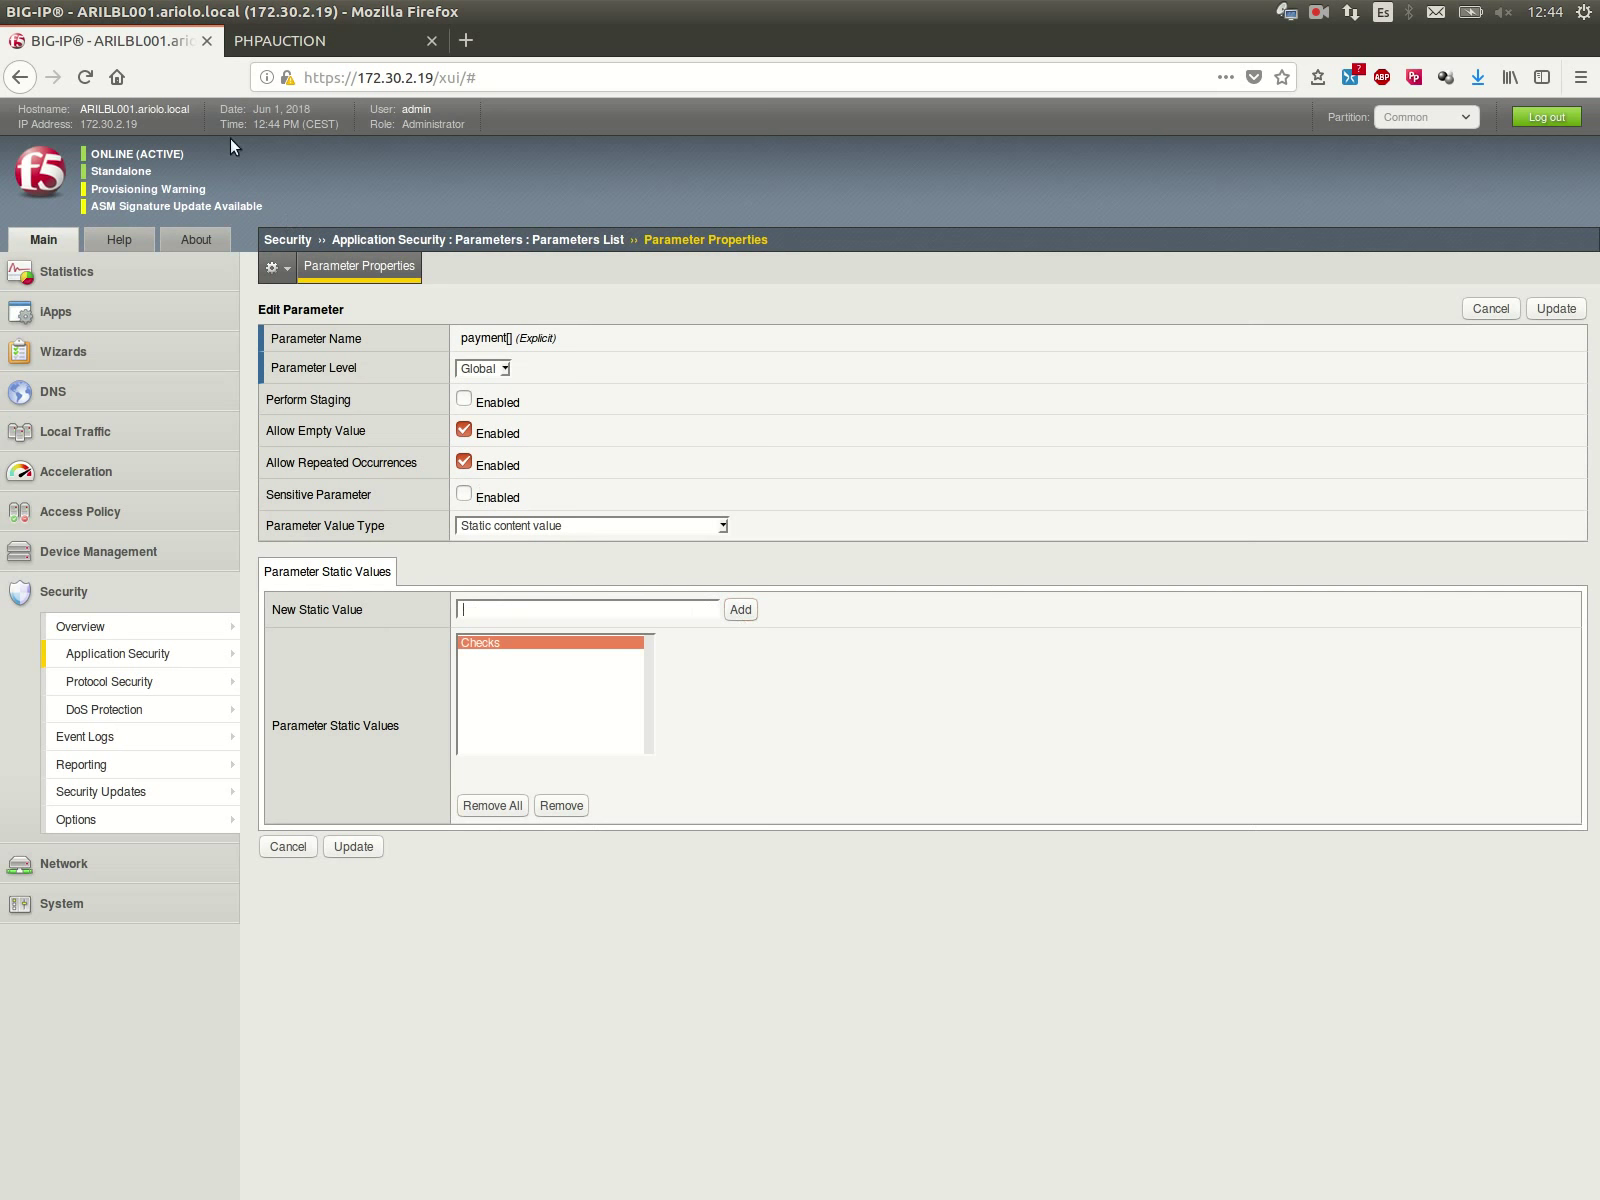
{"action": "left_click", "coordinate": [255, 40]}
{"action": "left_click_drag", "start_coordinate": [311, 783], "coordinate": [388, 790]}
{"action": "right_click", "coordinate": [384, 786]}
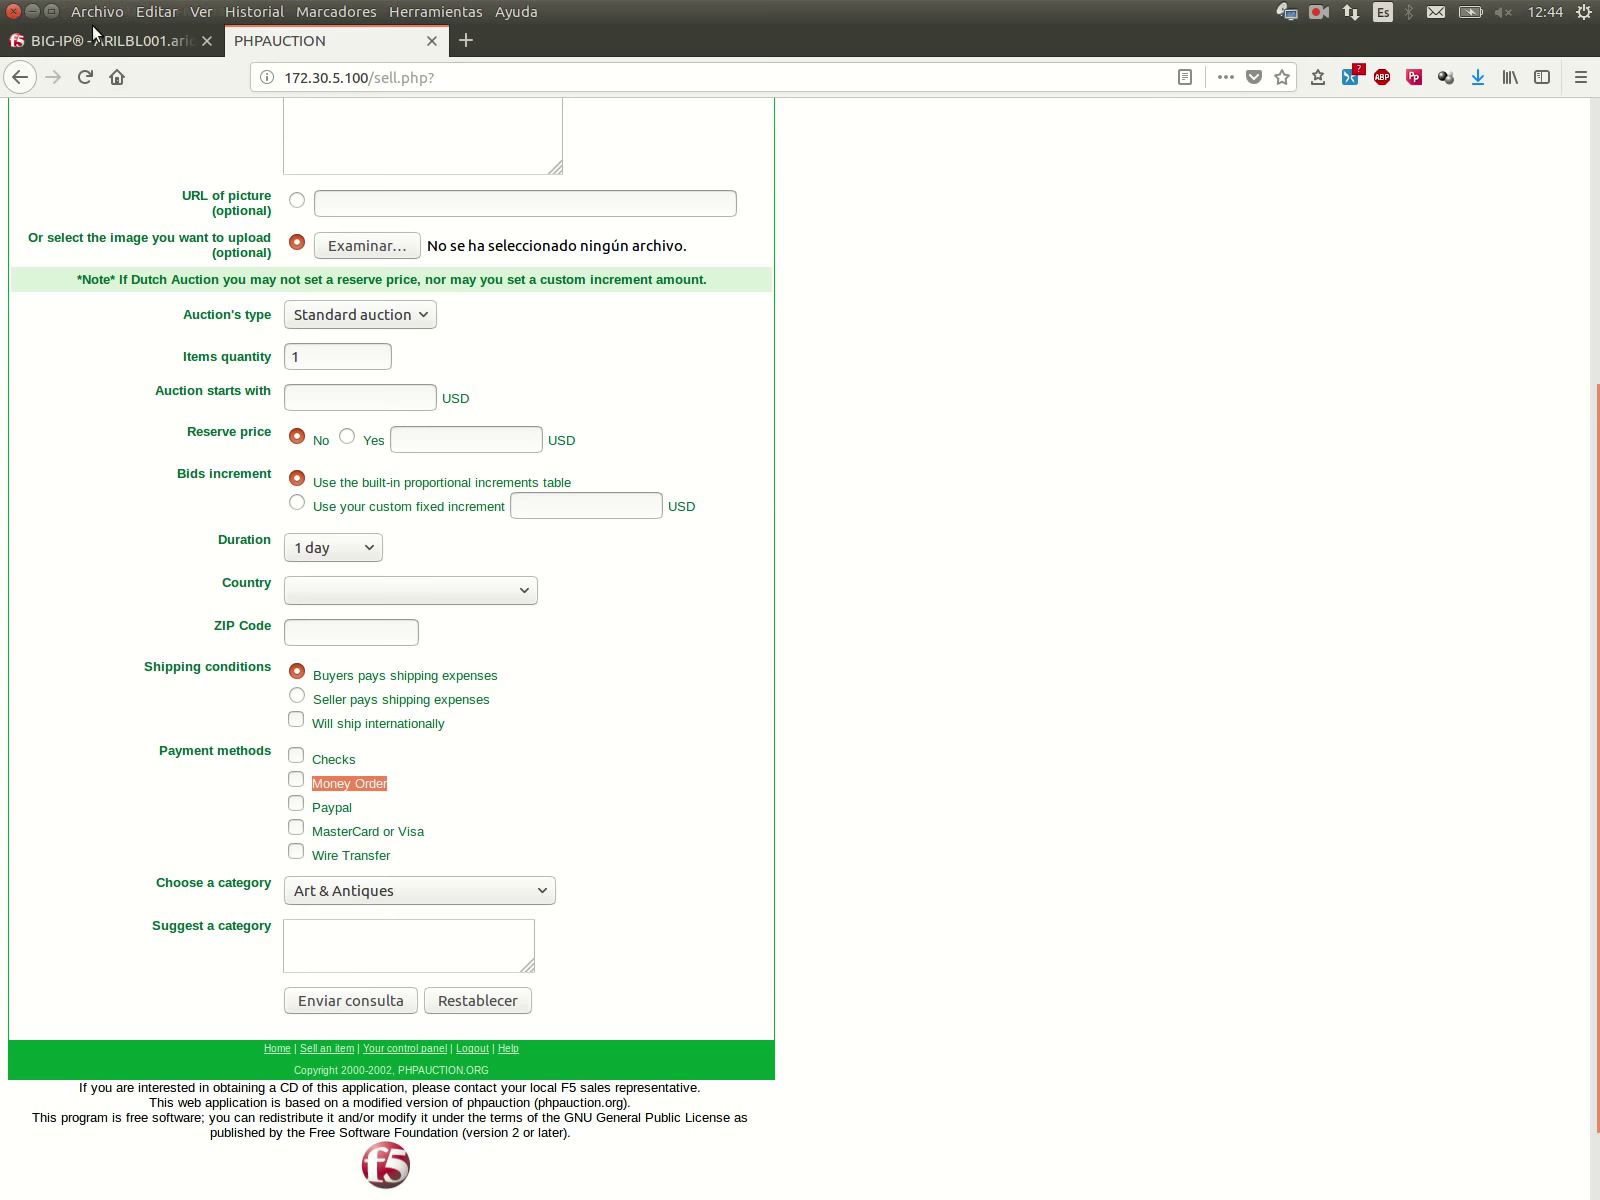
{"action": "left_click", "coordinate": [98, 40]}
{"action": "key", "text": "ctrl+v"}
{"action": "left_click", "coordinate": [738, 610]}
Step: Add Paypal and MasterCard or Visa as static values, then update the payment[] parameter
{"action": "left_click", "coordinate": [320, 40]}
{"action": "double_click", "coordinate": [330, 810]}
{"action": "right_click", "coordinate": [352, 810]}
{"action": "left_click", "coordinate": [385, 818]}
{"action": "left_click", "coordinate": [110, 40]}
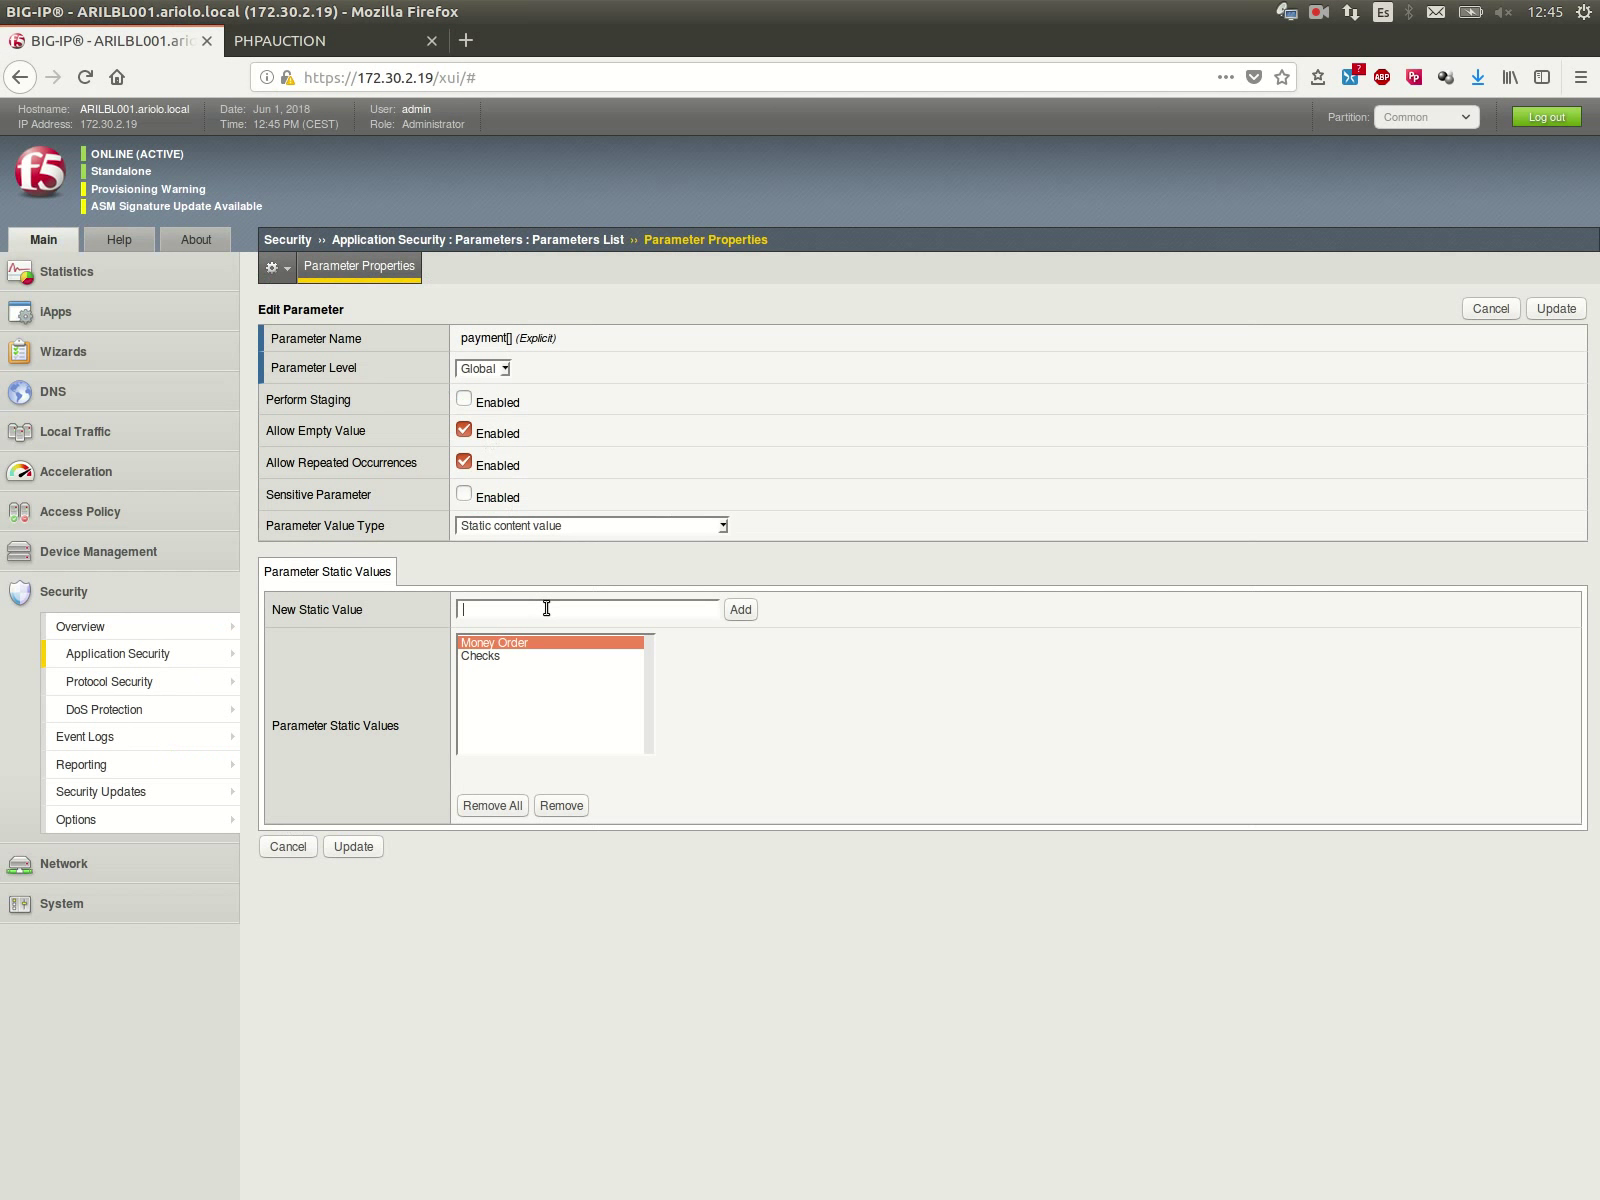
{"action": "key", "text": "ctrl+v"}
{"action": "left_click", "coordinate": [738, 610]}
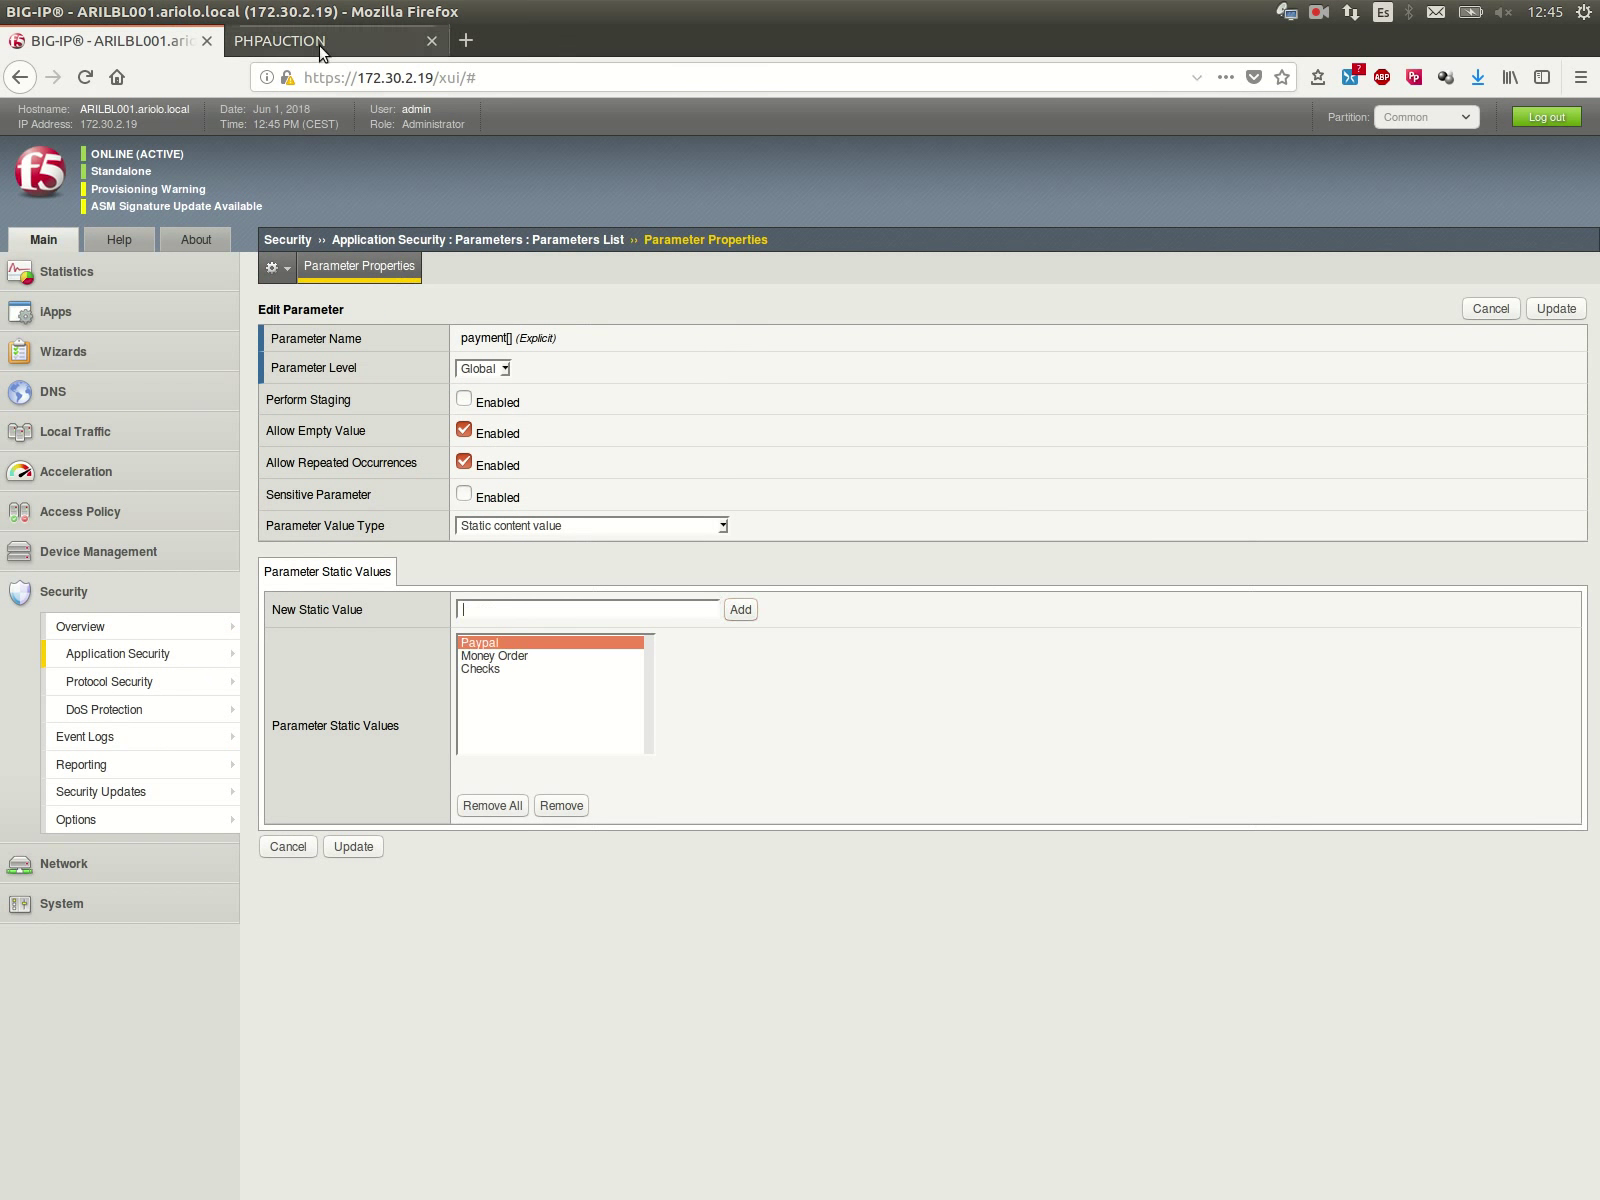
{"action": "left_click", "coordinate": [320, 55]}
{"action": "left_click_drag", "start_coordinate": [310, 831], "coordinate": [409, 831]}
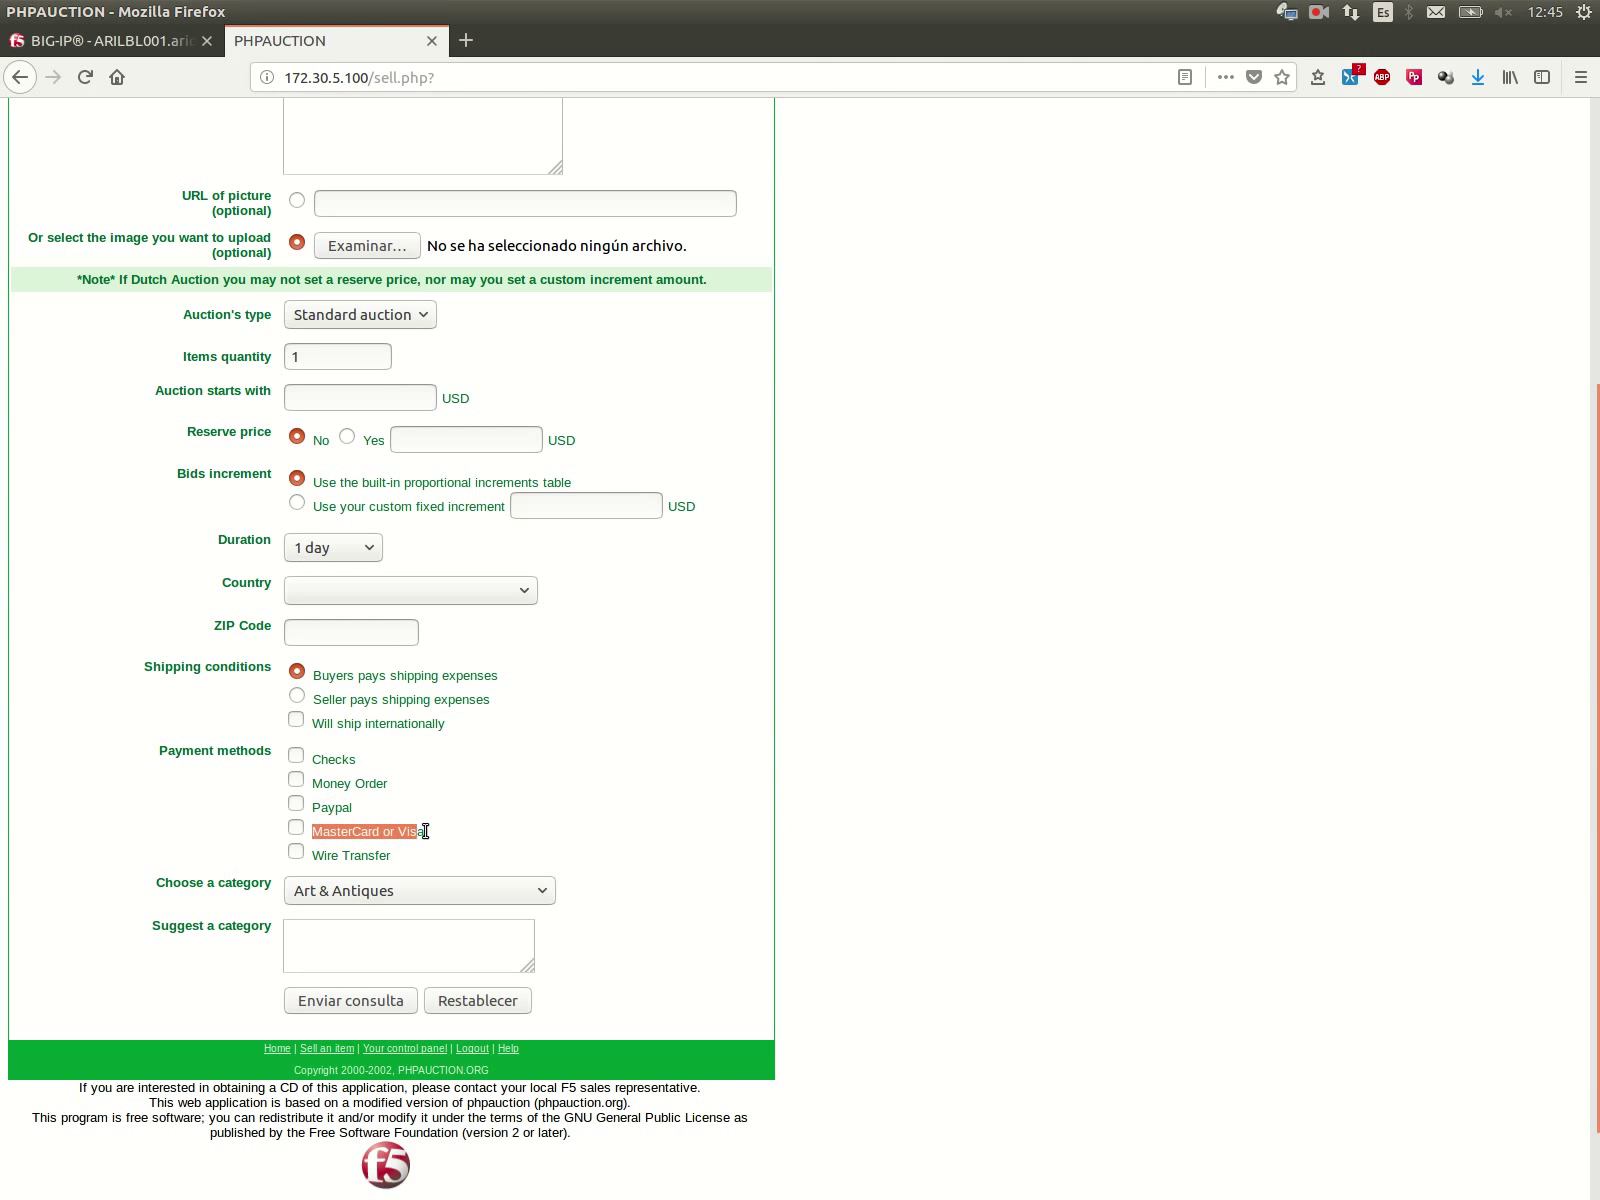
{"action": "left_click", "coordinate": [172, 42]}
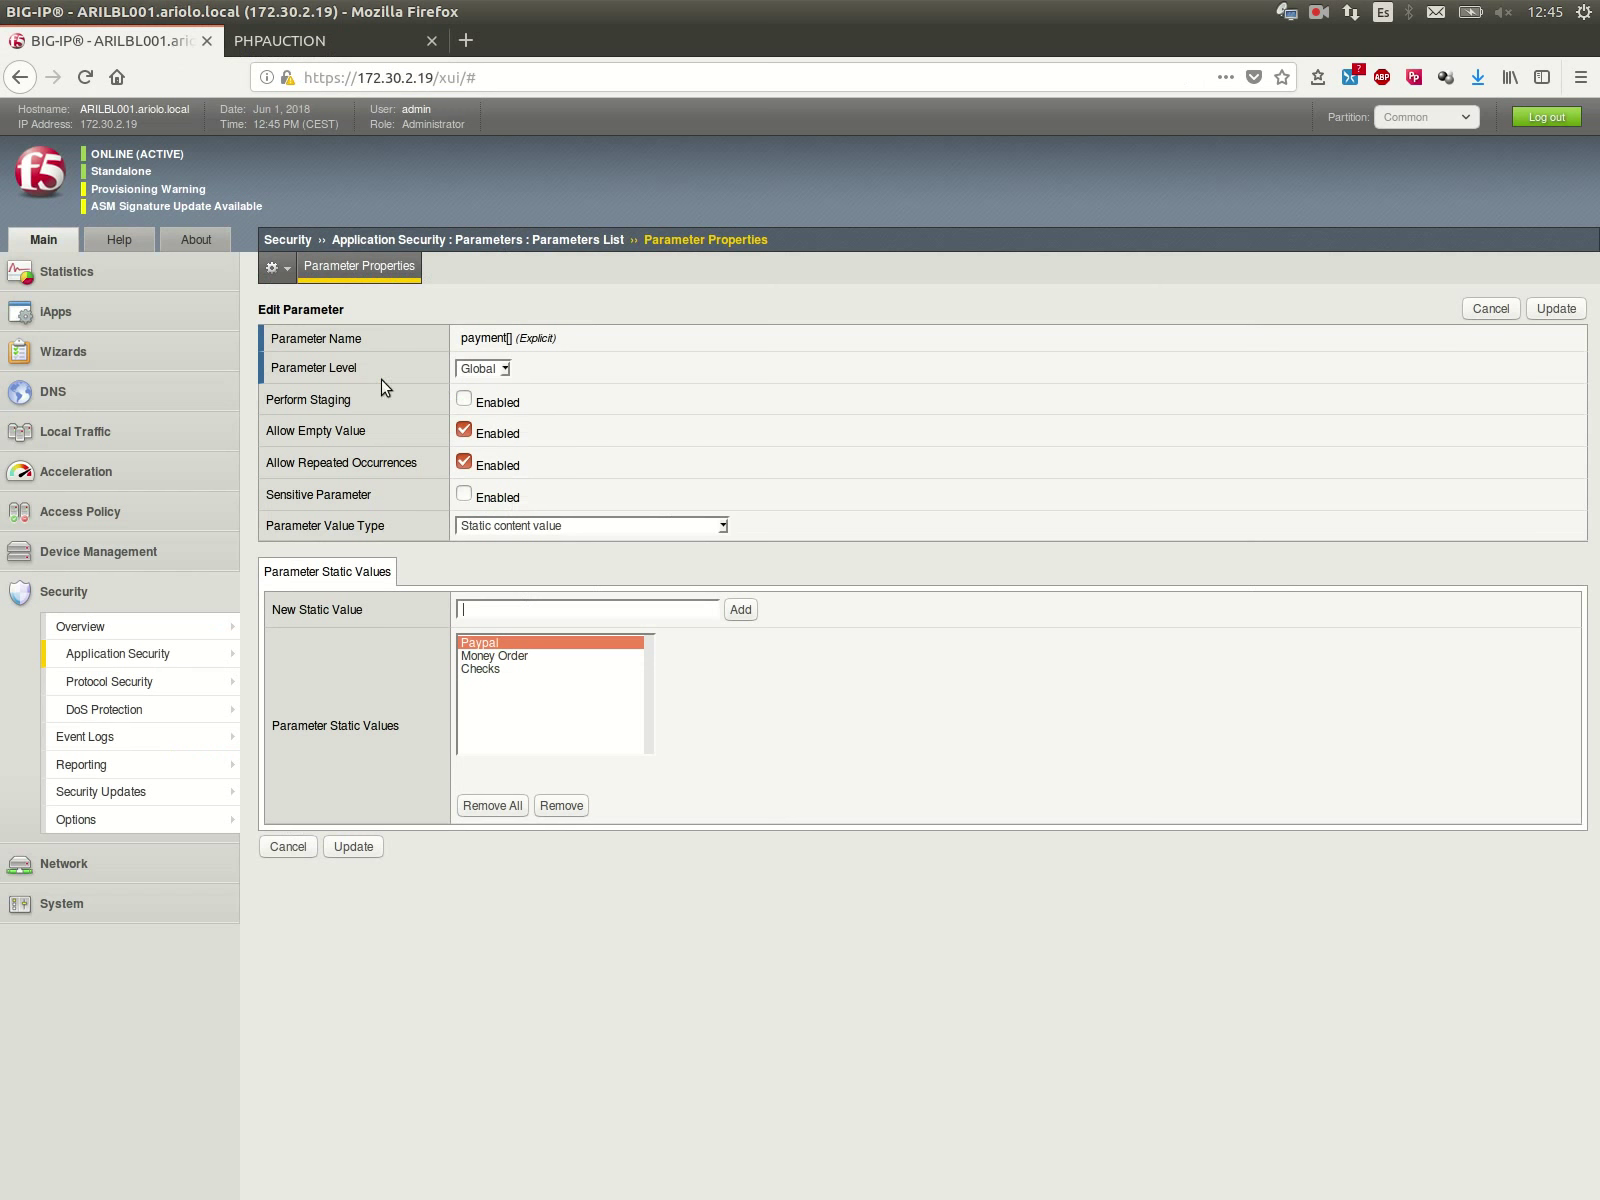
{"action": "key", "text": "ctrl+v"}
{"action": "left_click", "coordinate": [739, 612]}
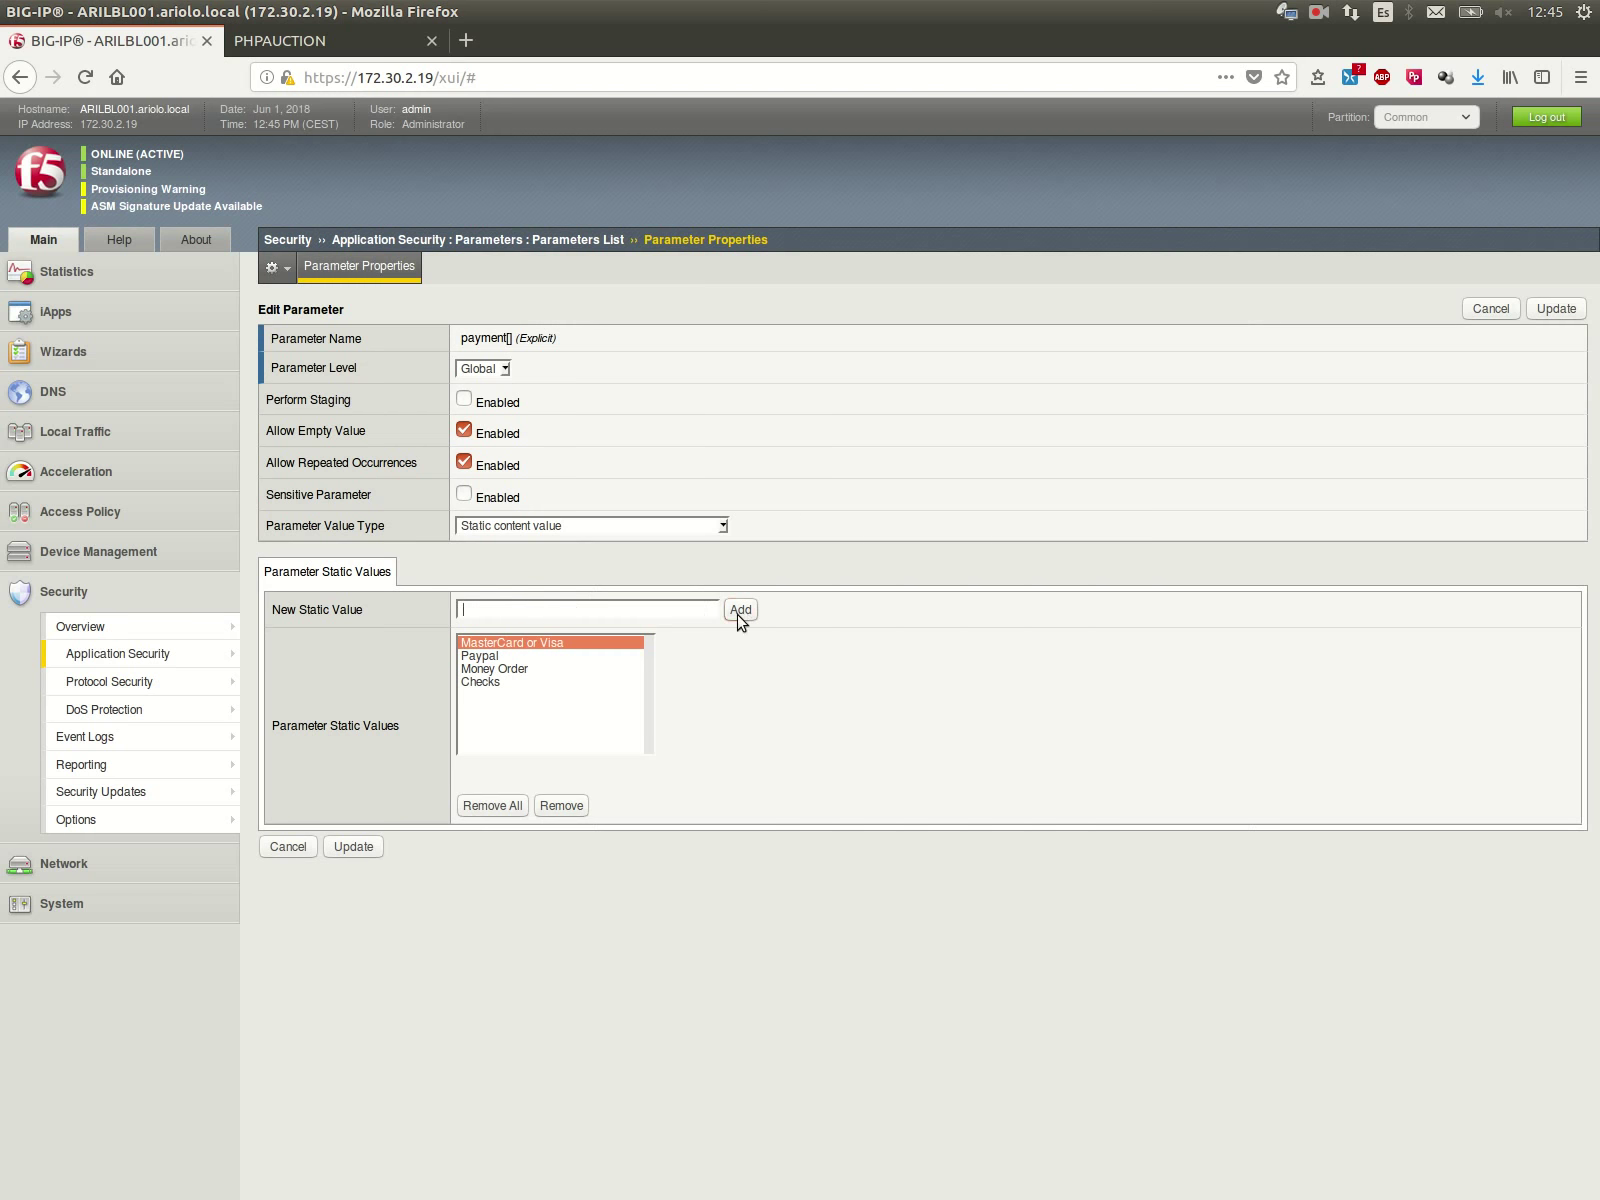
{"action": "left_click", "coordinate": [362, 848]}
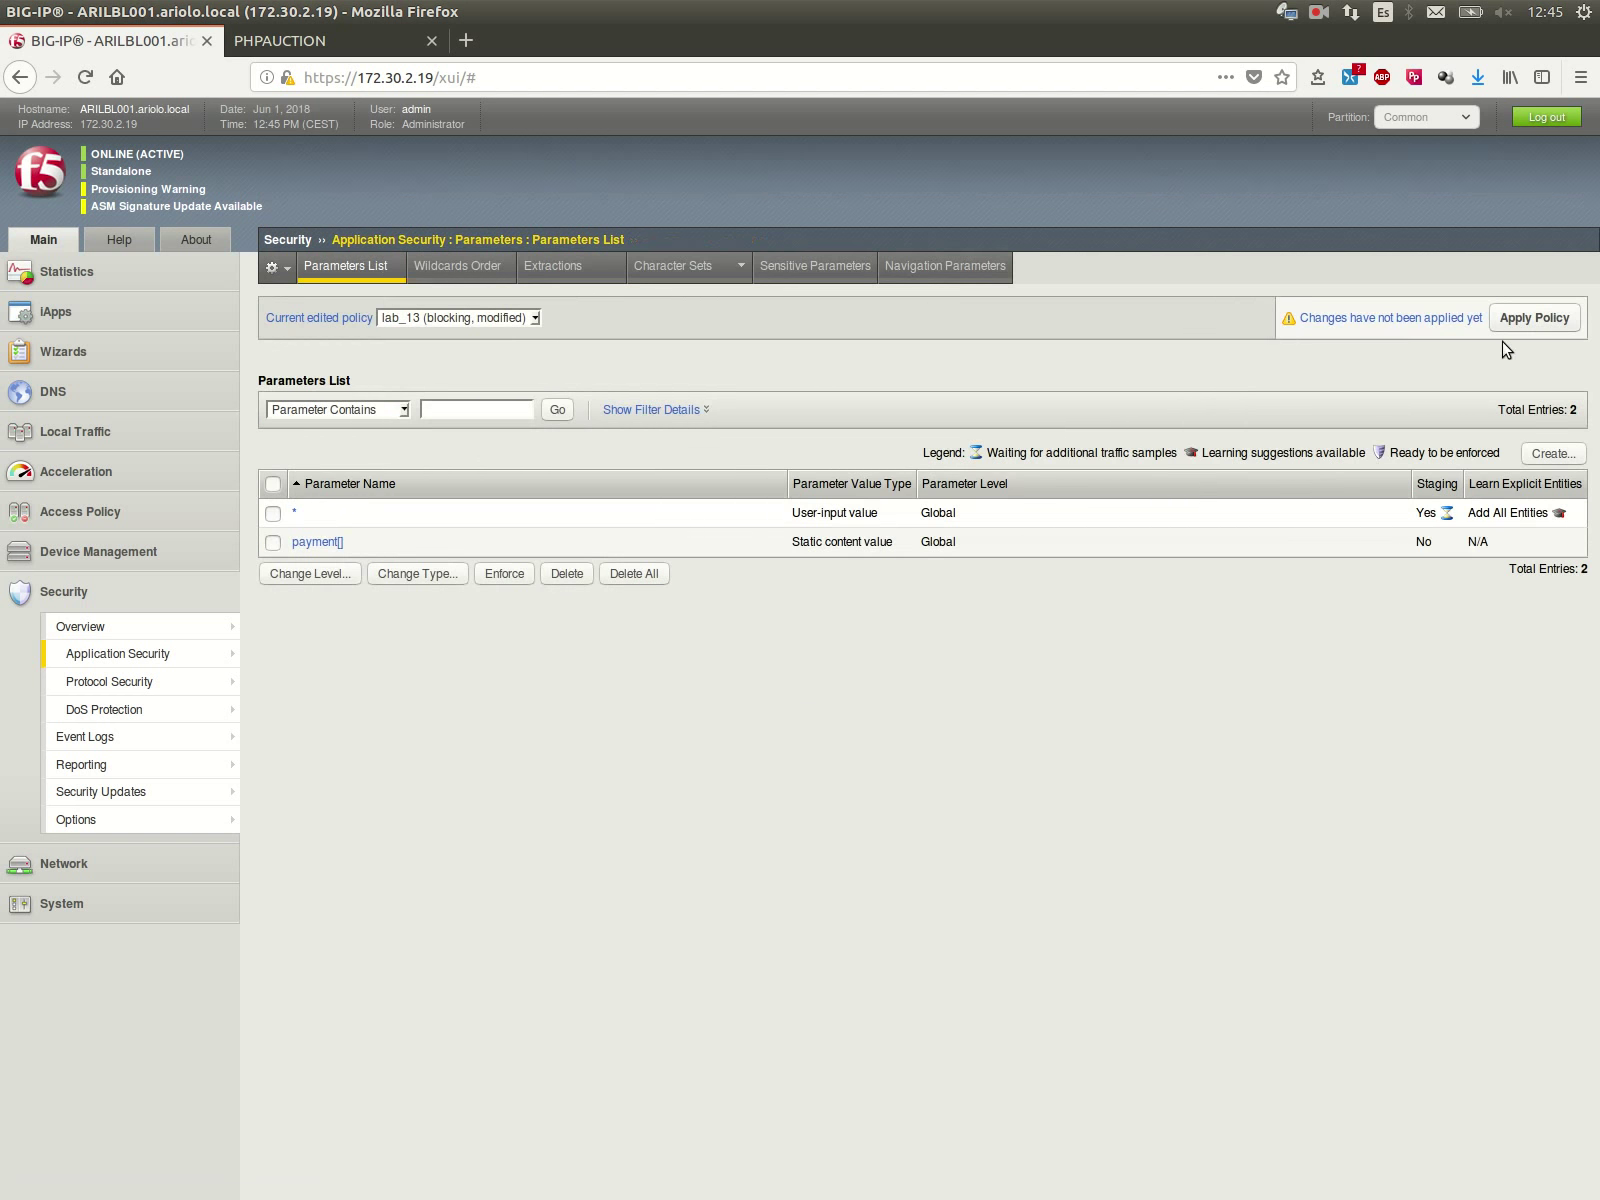
Step: Apply the modified lab_13 policy and return to the top of the auction sell form
{"action": "left_click", "coordinate": [1510, 320]}
{"action": "left_click", "coordinate": [1153, 549]}
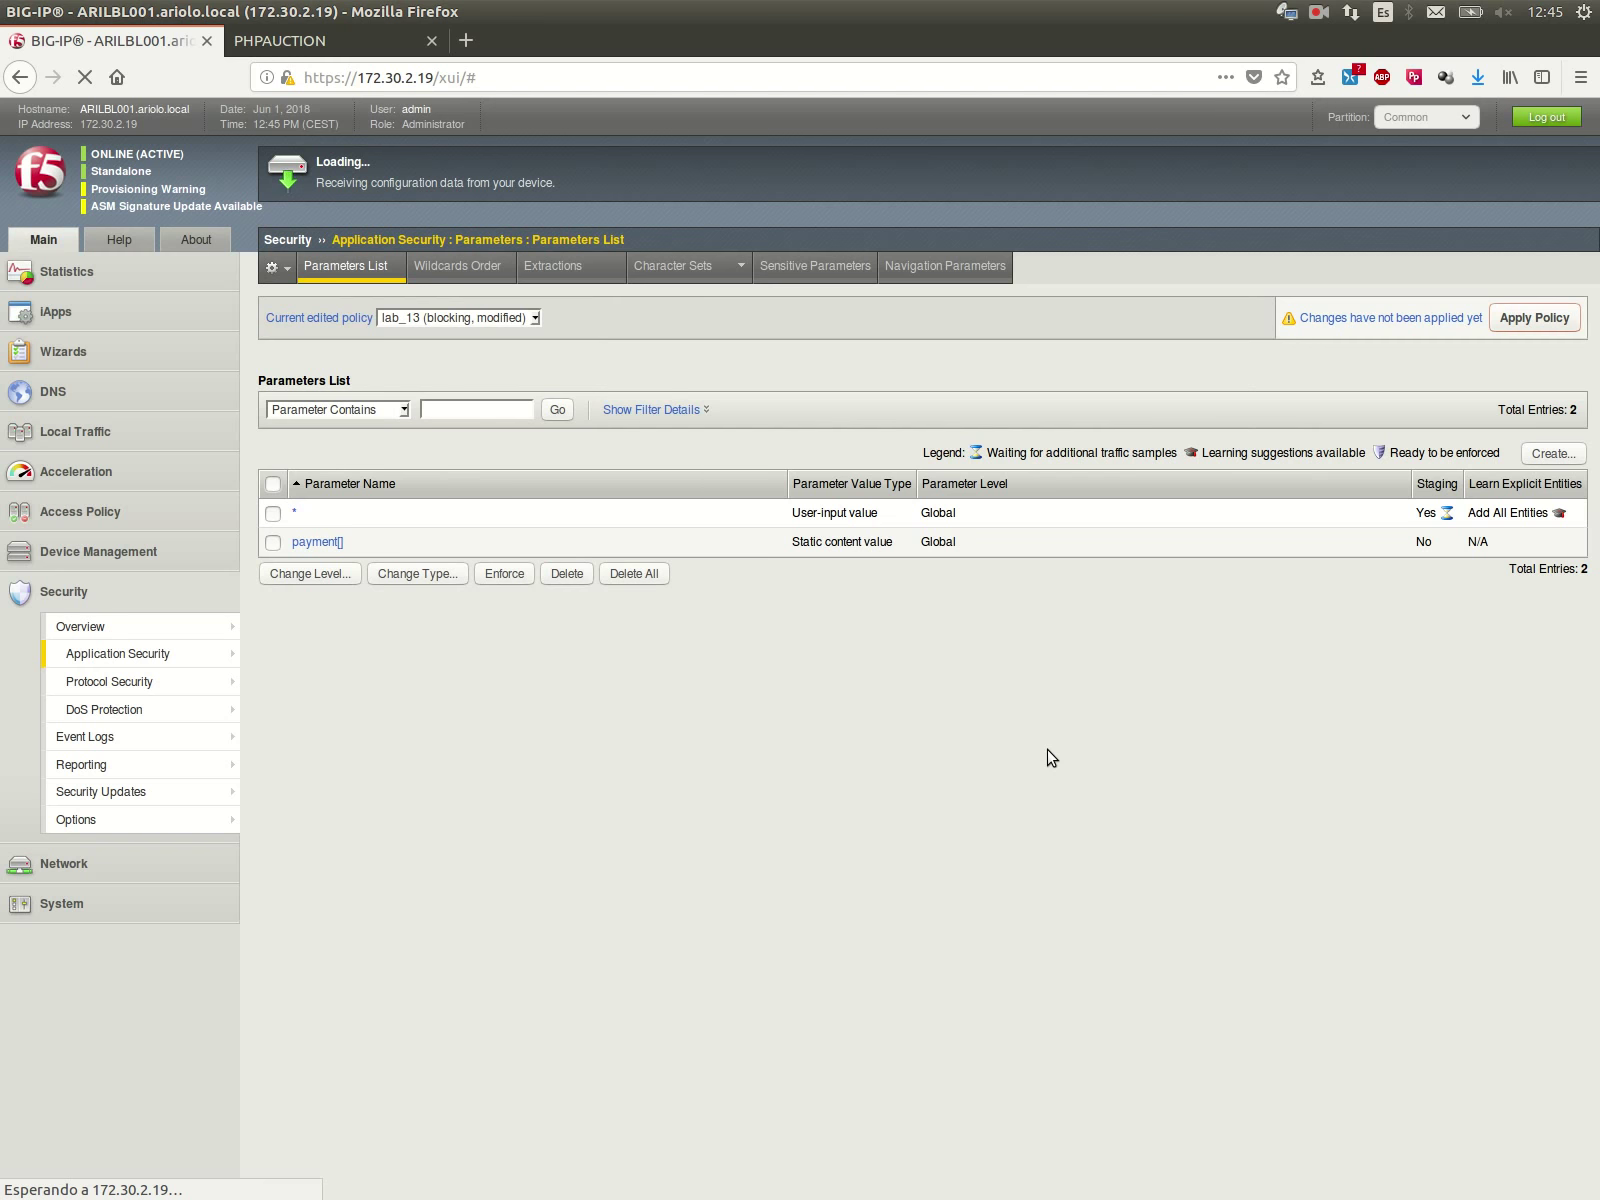
{"action": "left_click", "coordinate": [370, 42]}
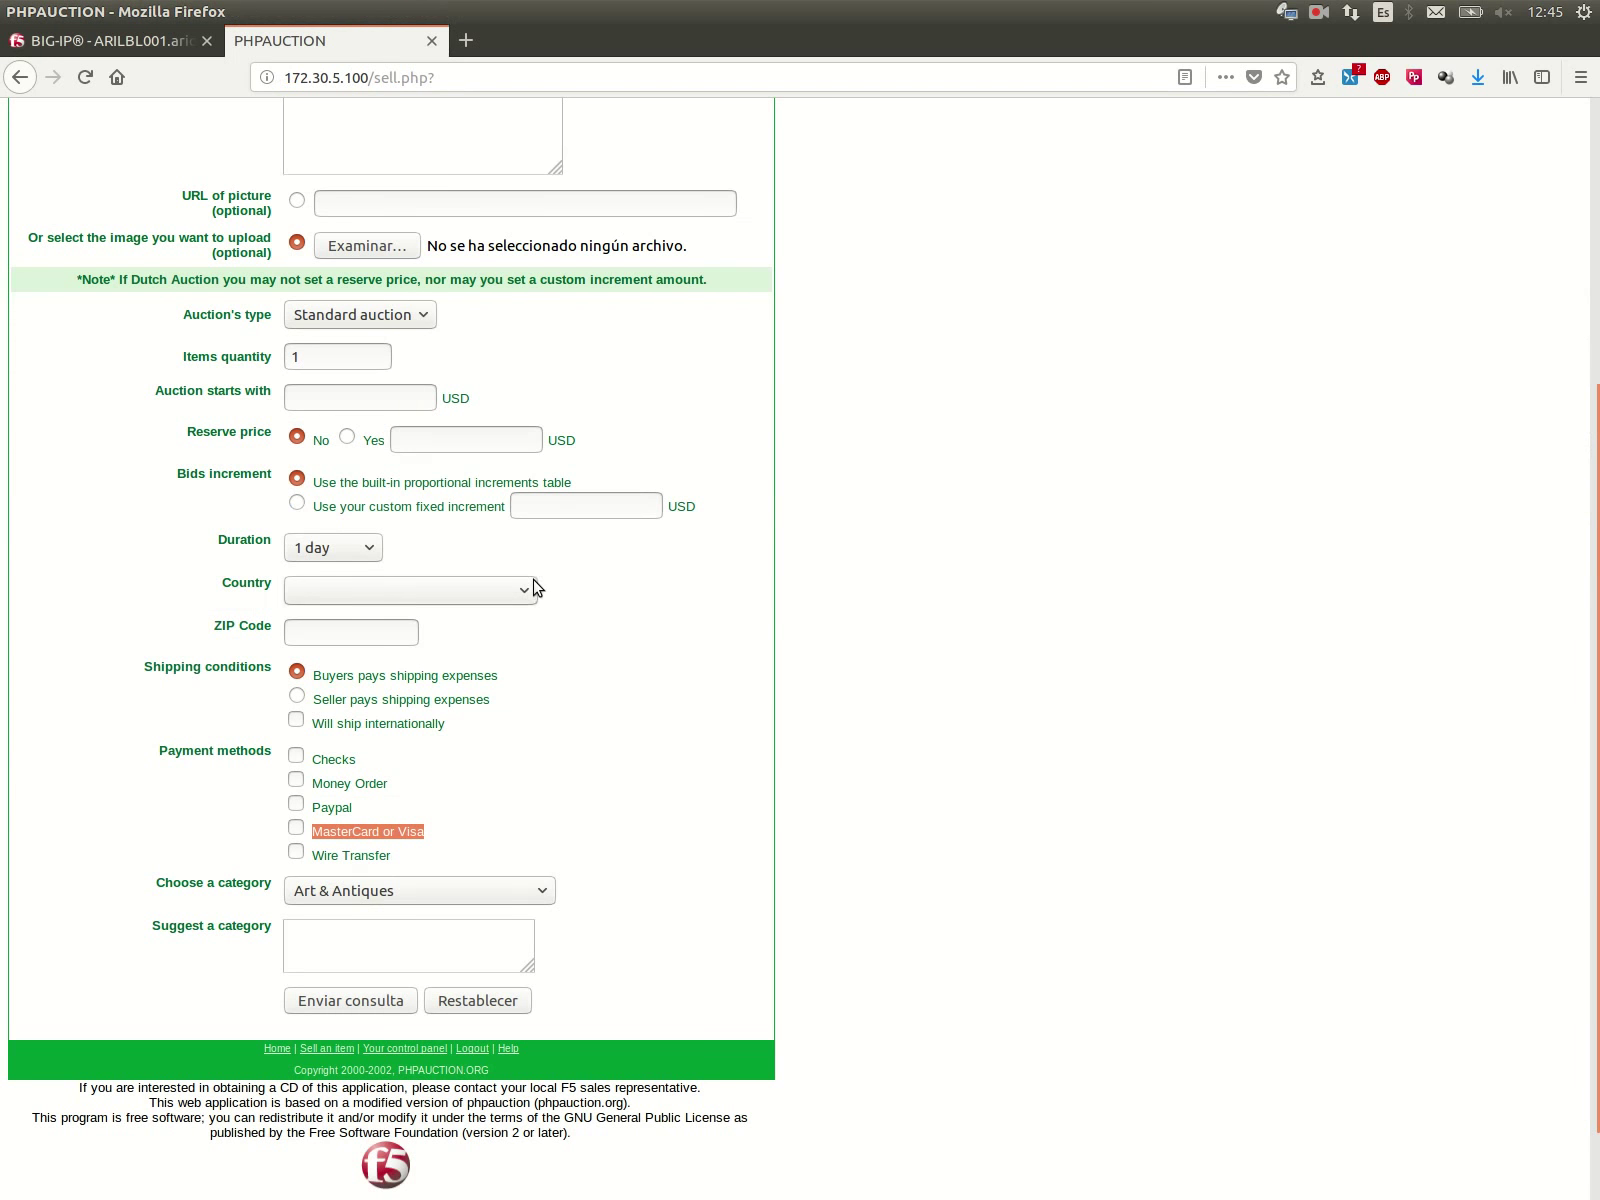
{"action": "scroll", "coordinate": [392, 350], "scroll_direction": "up", "scroll_amount": 6}
Step: Enter test3 as the item title and attach video.jpg as the item picture
{"action": "type", "text": "test"}
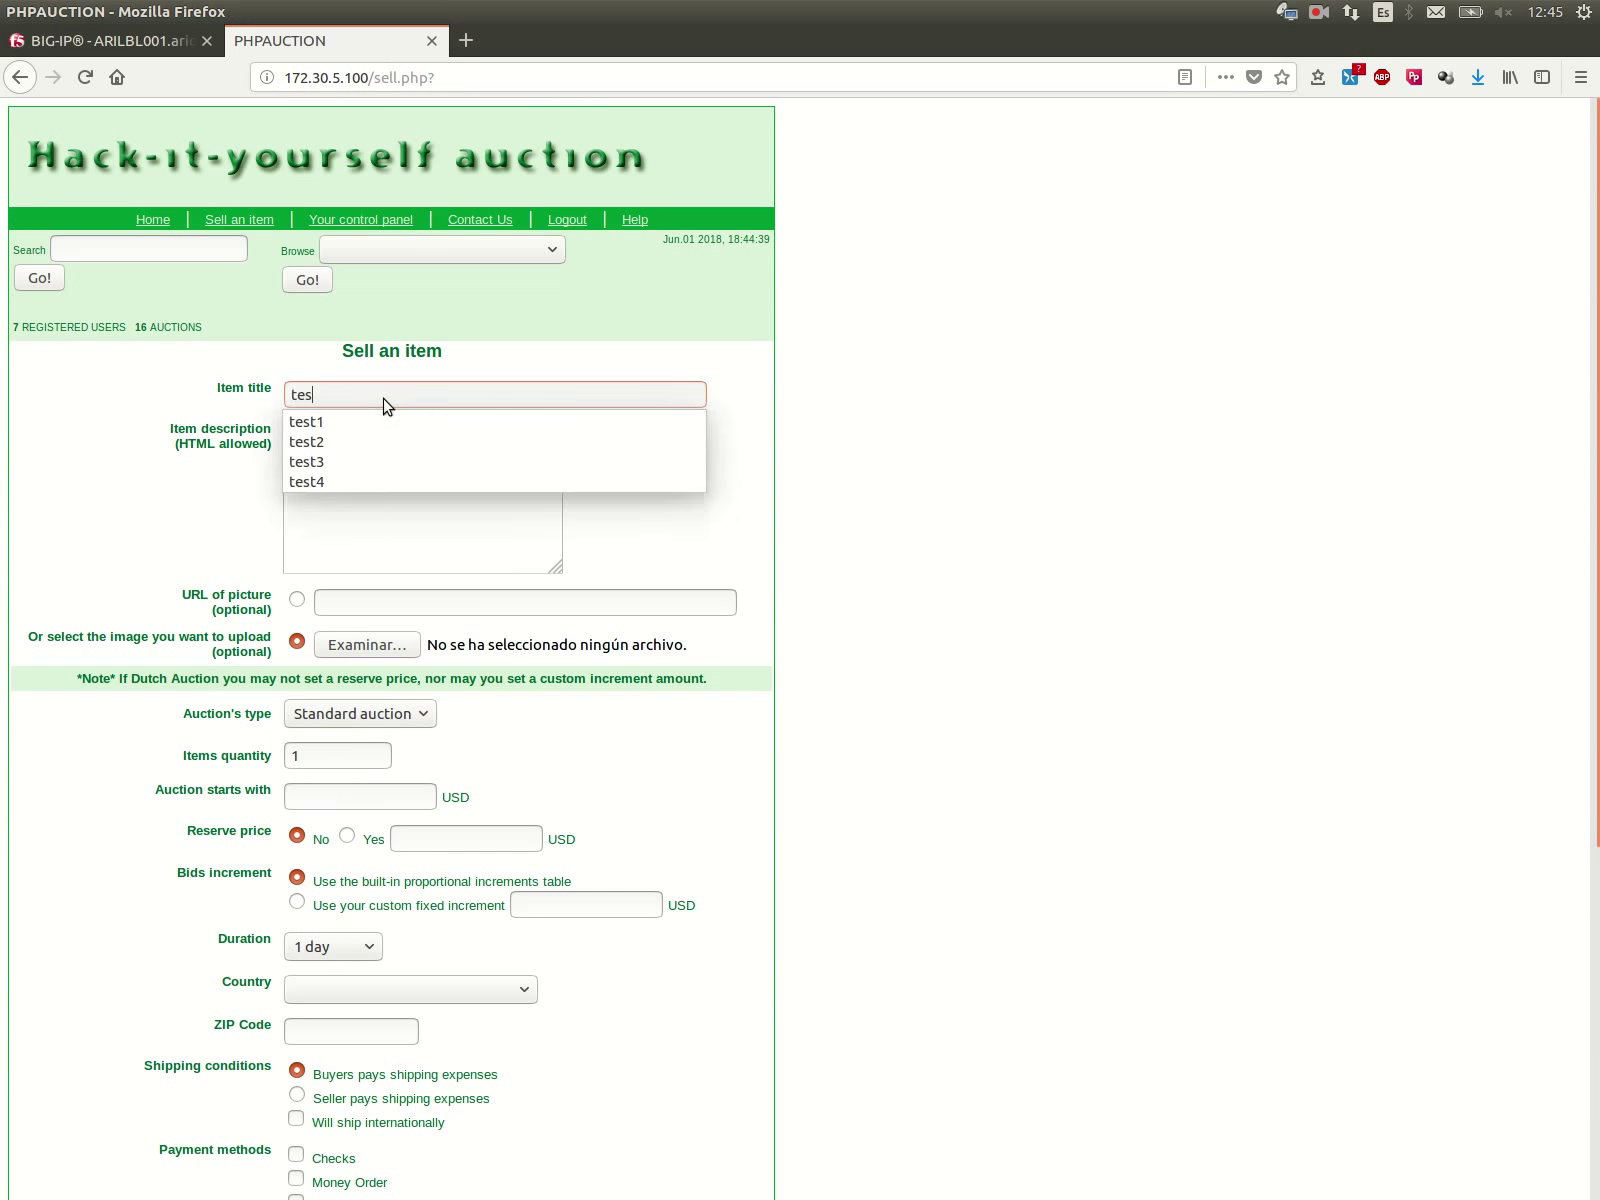
{"action": "left_click", "coordinate": [356, 461]}
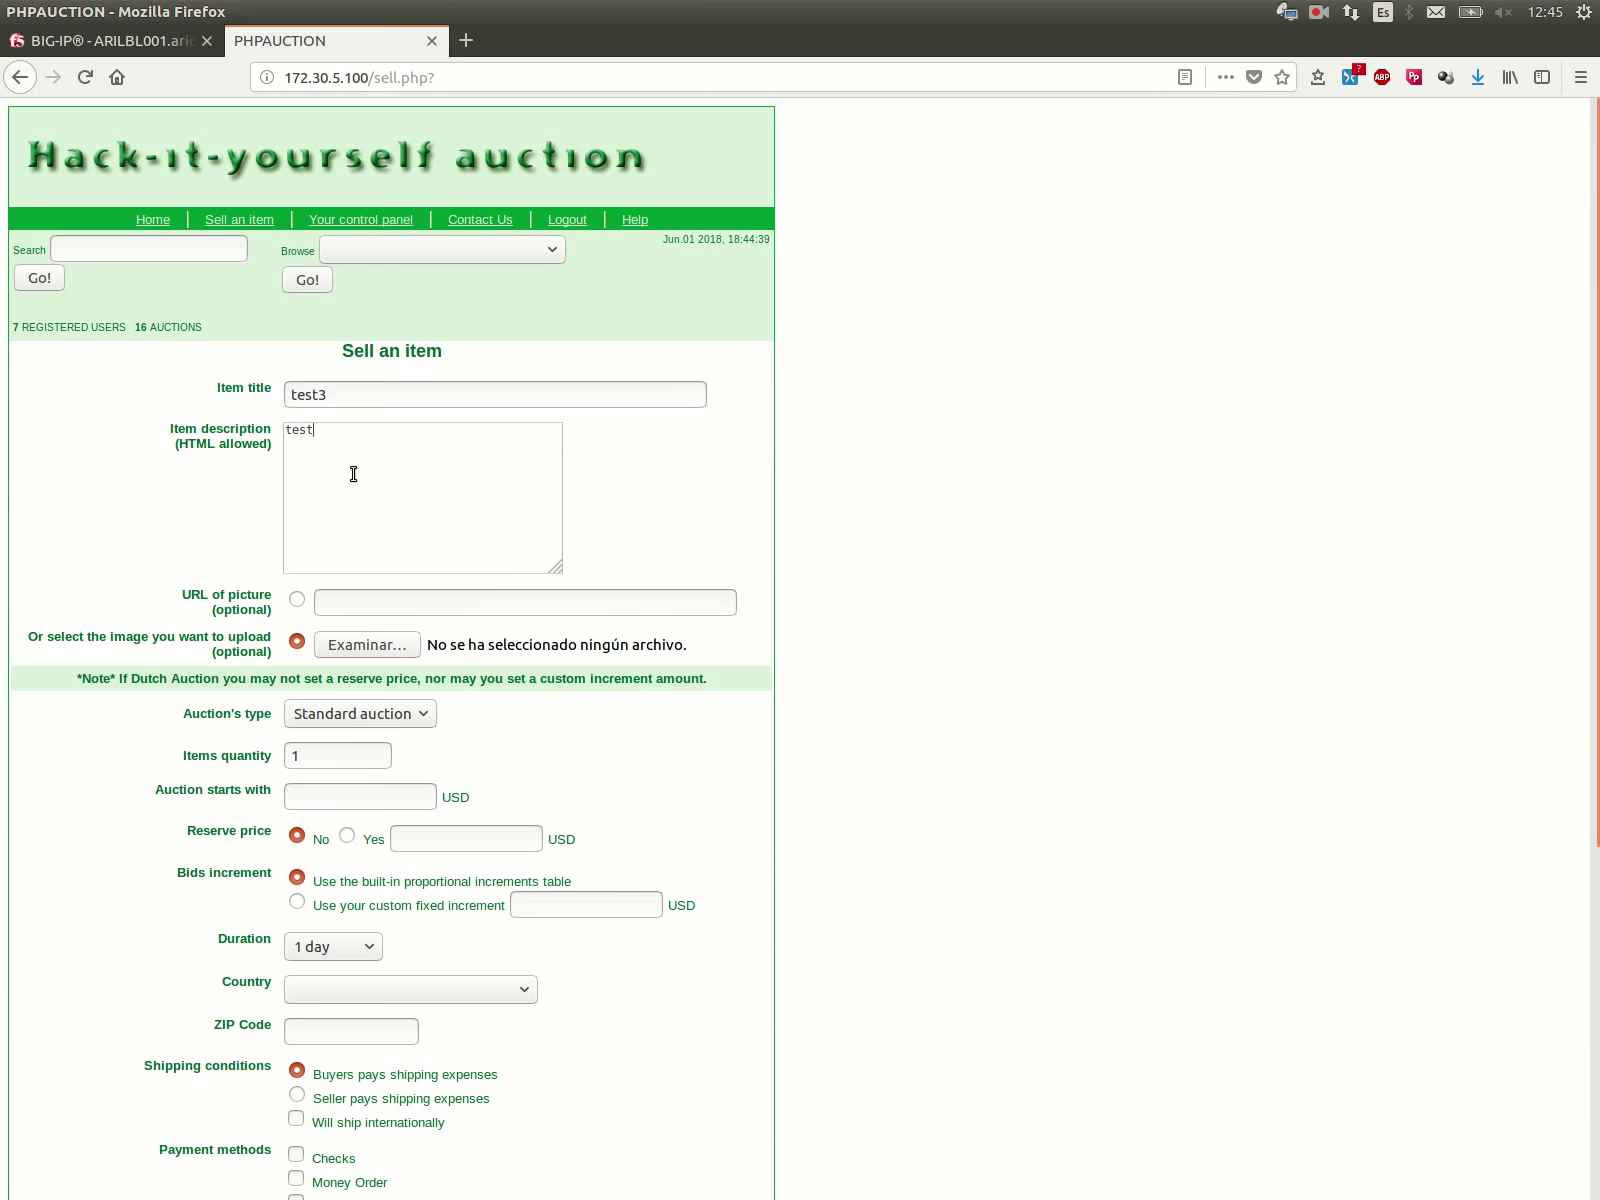
{"action": "scroll", "coordinate": [186, 514], "scroll_direction": "down", "scroll_amount": 5}
{"action": "left_click", "coordinate": [385, 369]}
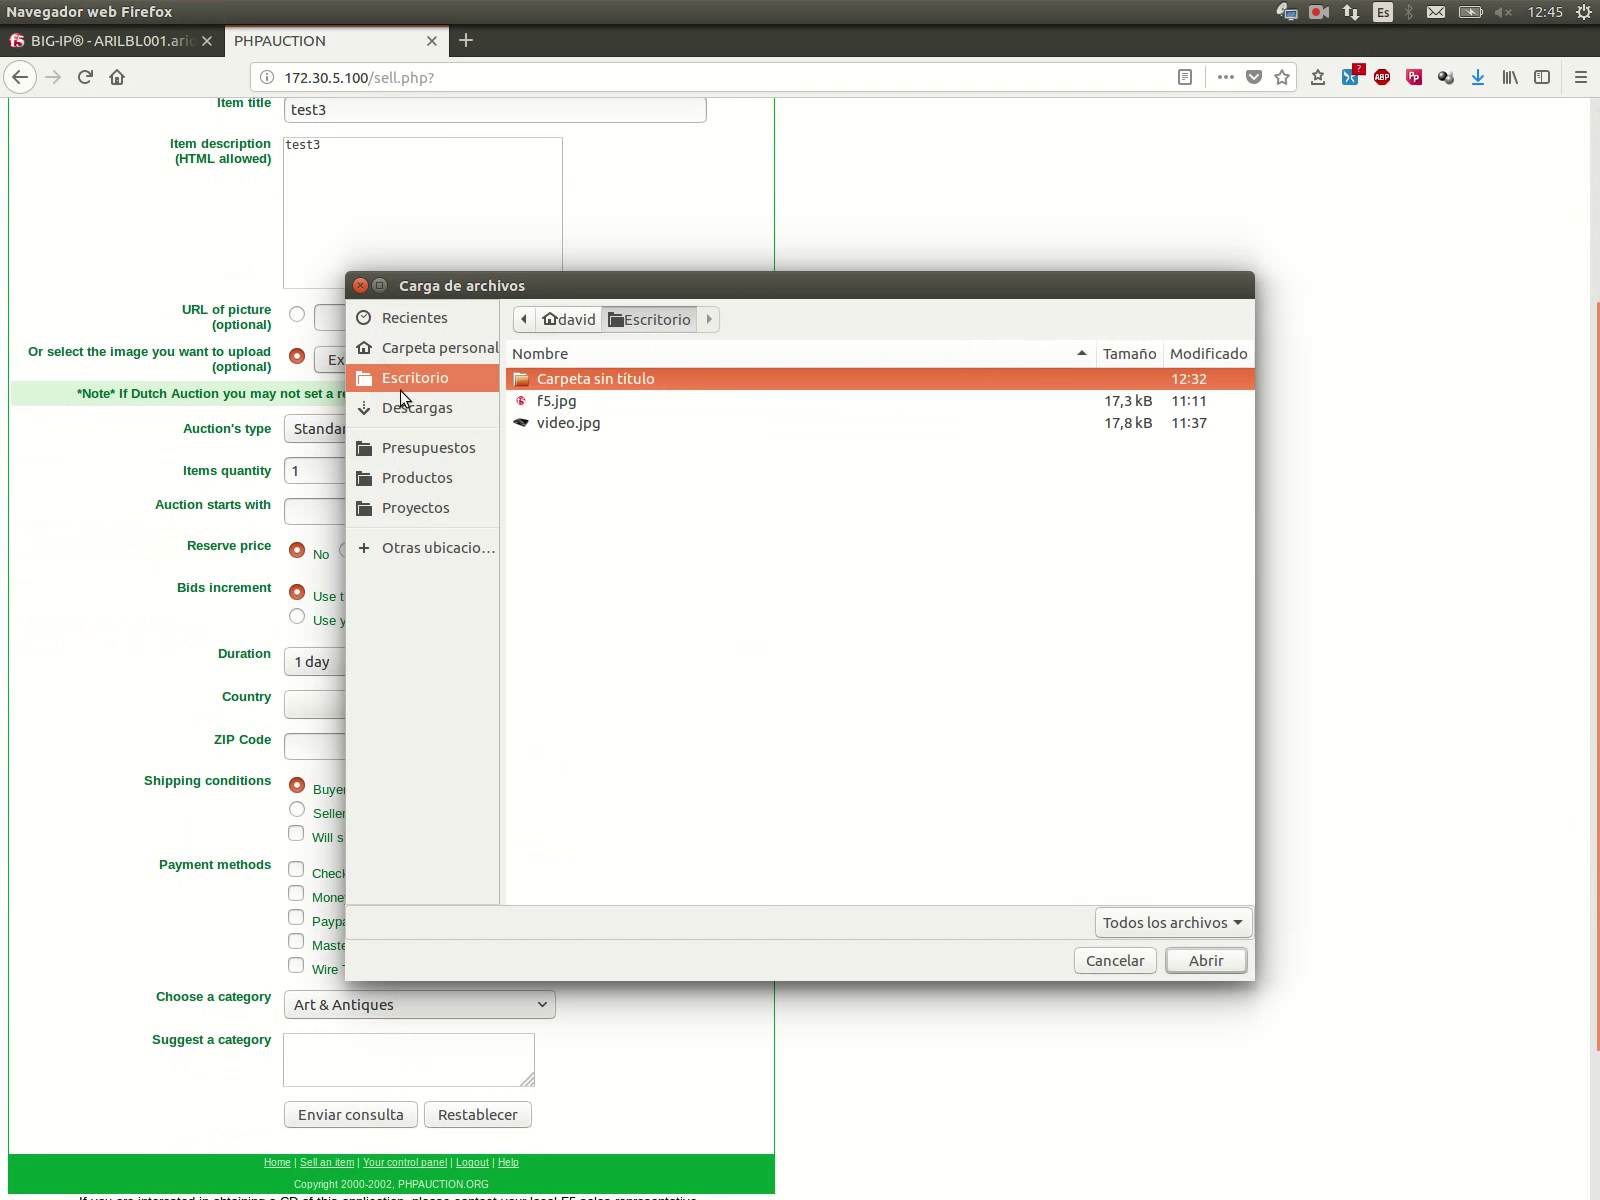
{"action": "left_click", "coordinate": [585, 424]}
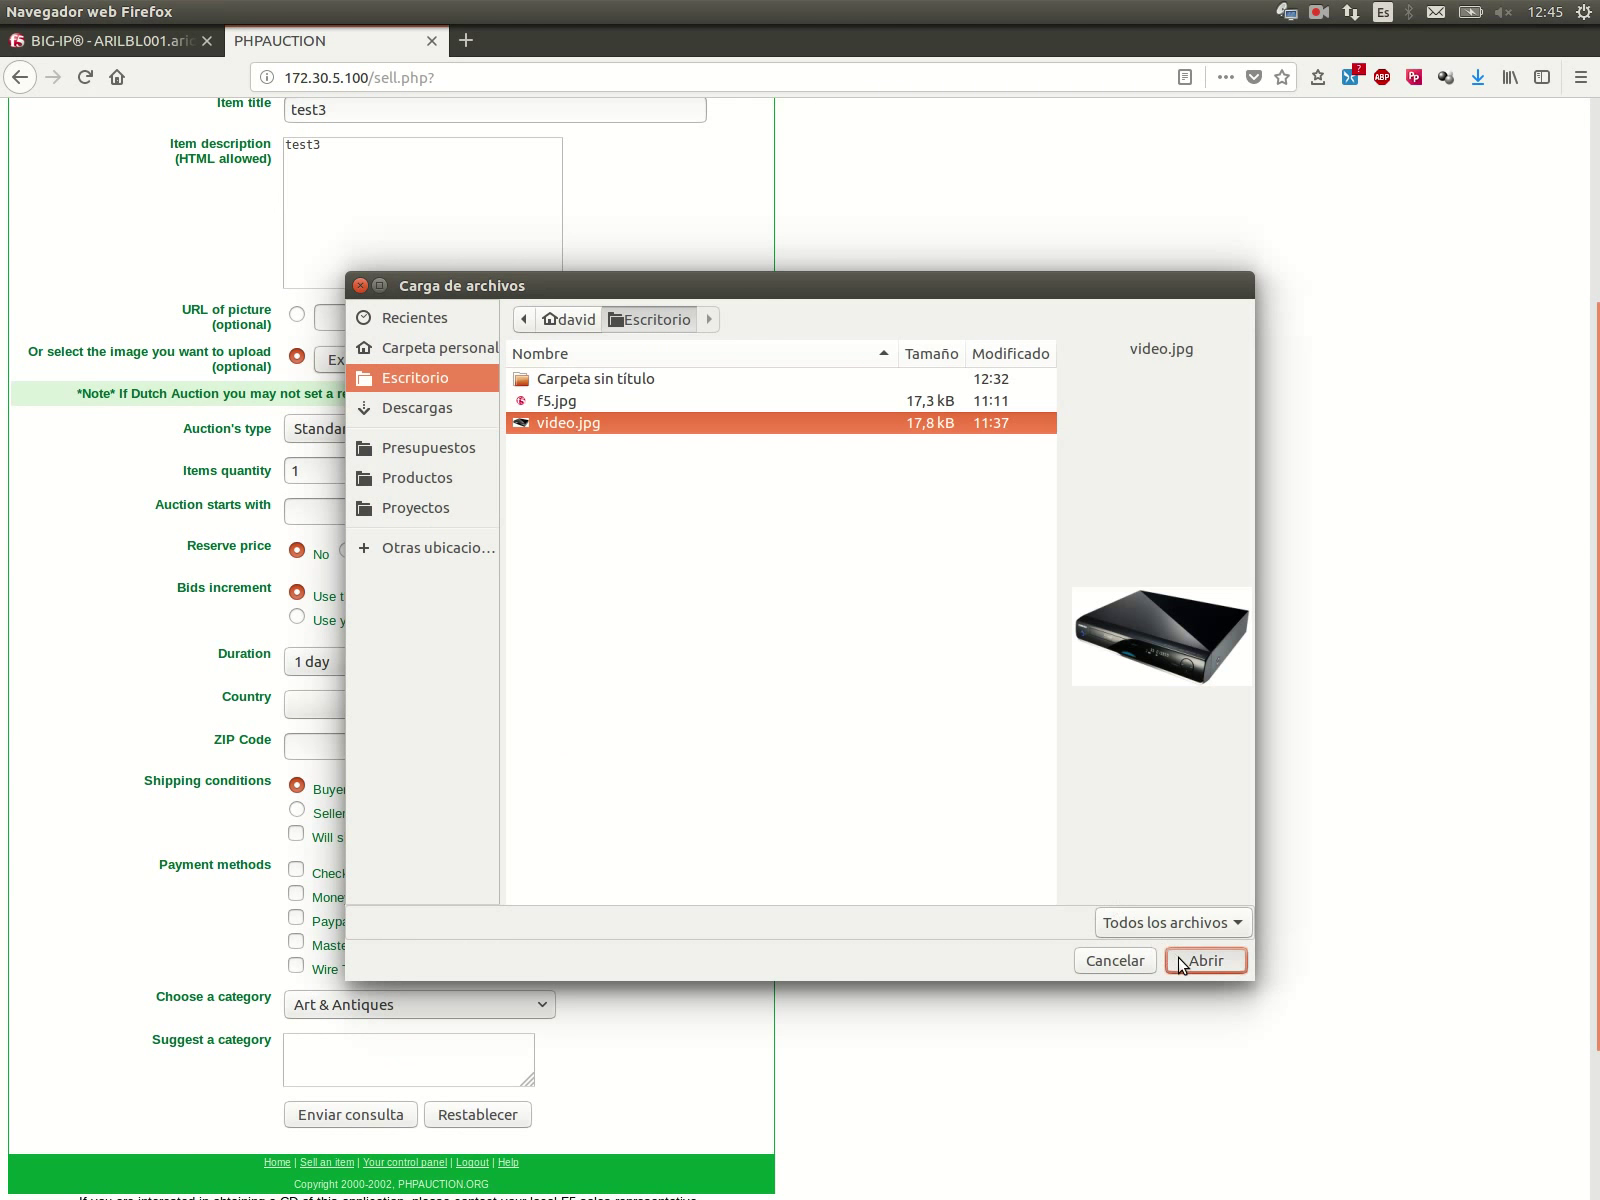
{"action": "left_click", "coordinate": [1182, 960]}
Step: Set starting and reserve prices to 10, country Afghanistan, ZIP 45444, and Money Order payment
{"action": "left_click", "coordinate": [350, 515]}
{"action": "left_click", "coordinate": [340, 535]}
{"action": "left_click", "coordinate": [363, 555]}
{"action": "left_click", "coordinate": [432, 553]}
{"action": "left_click", "coordinate": [425, 578]}
{"action": "scroll", "coordinate": [323, 523], "scroll_direction": "down", "scroll_amount": 4}
{"action": "left_click", "coordinate": [325, 500]}
{"action": "left_click", "coordinate": [328, 542]}
{"action": "left_click", "coordinate": [325, 539]}
{"action": "left_click", "coordinate": [332, 565]}
{"action": "left_click", "coordinate": [296, 687]}
Step: Add a category suggestion and submit the test3 auction form
{"action": "left_click", "coordinate": [337, 857]}
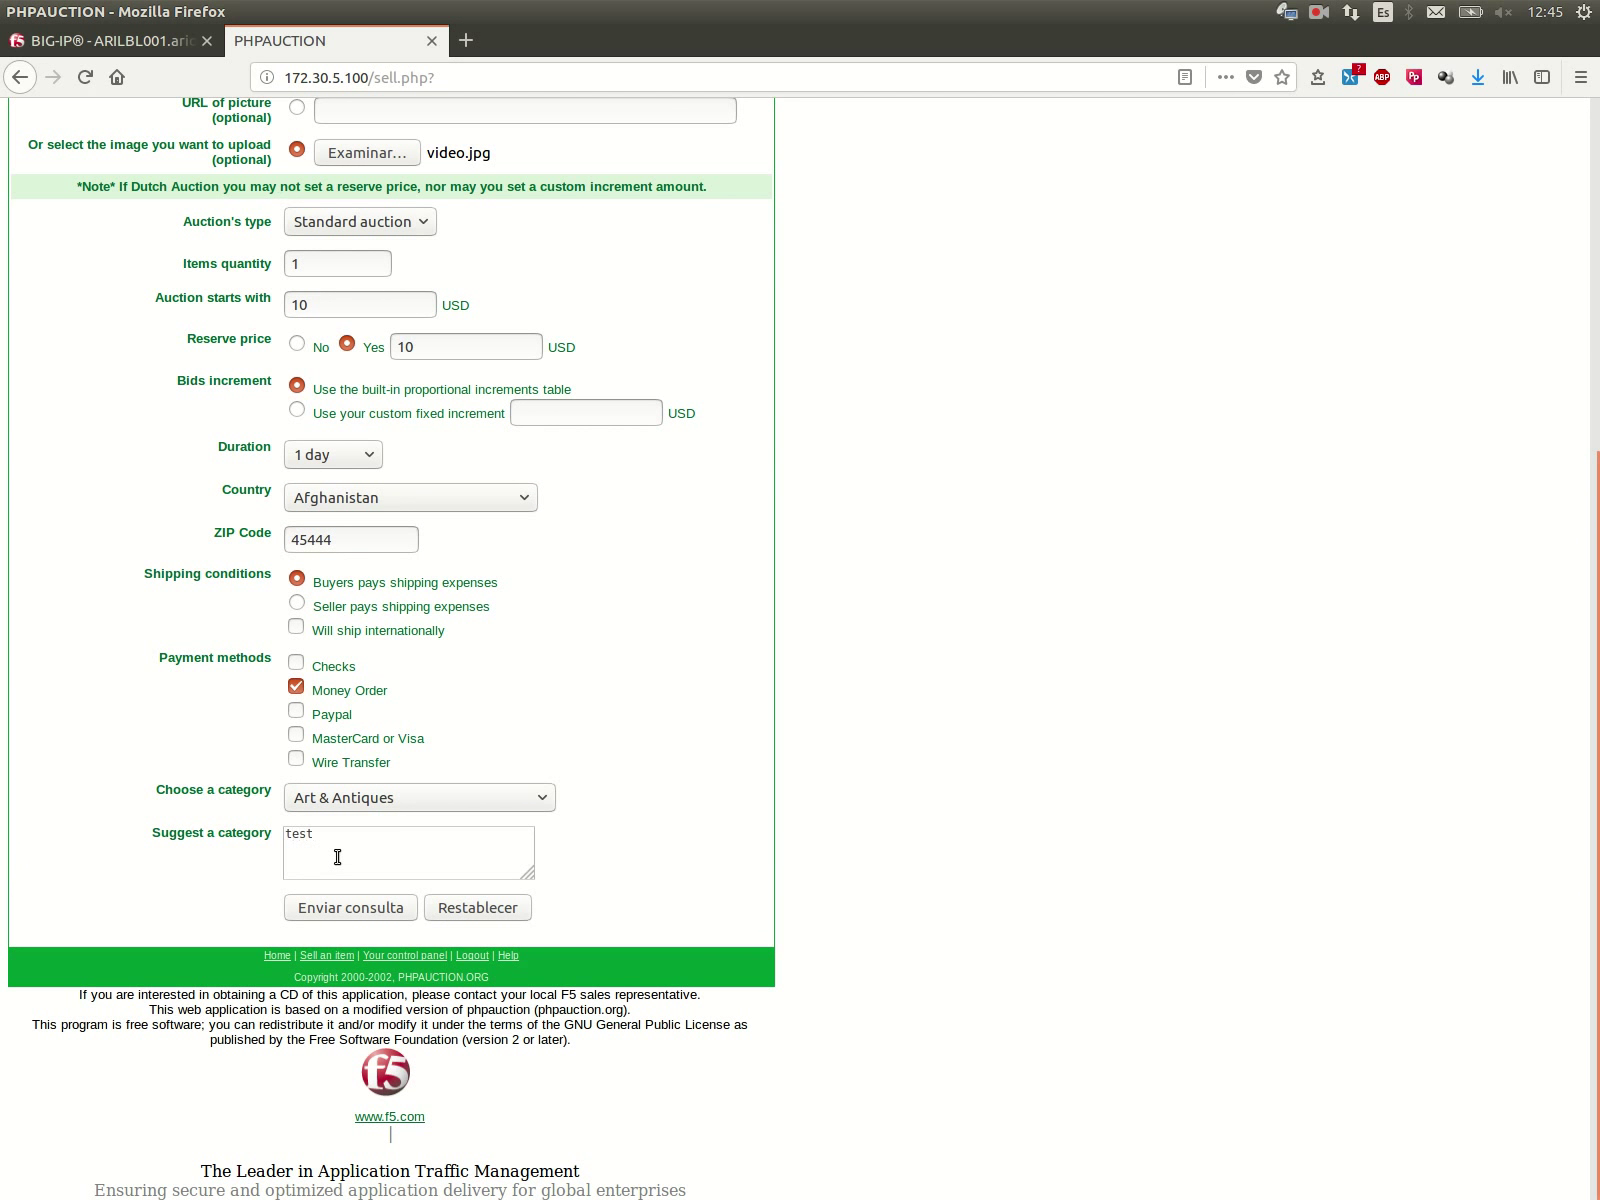
{"action": "left_click", "coordinate": [168, 44]}
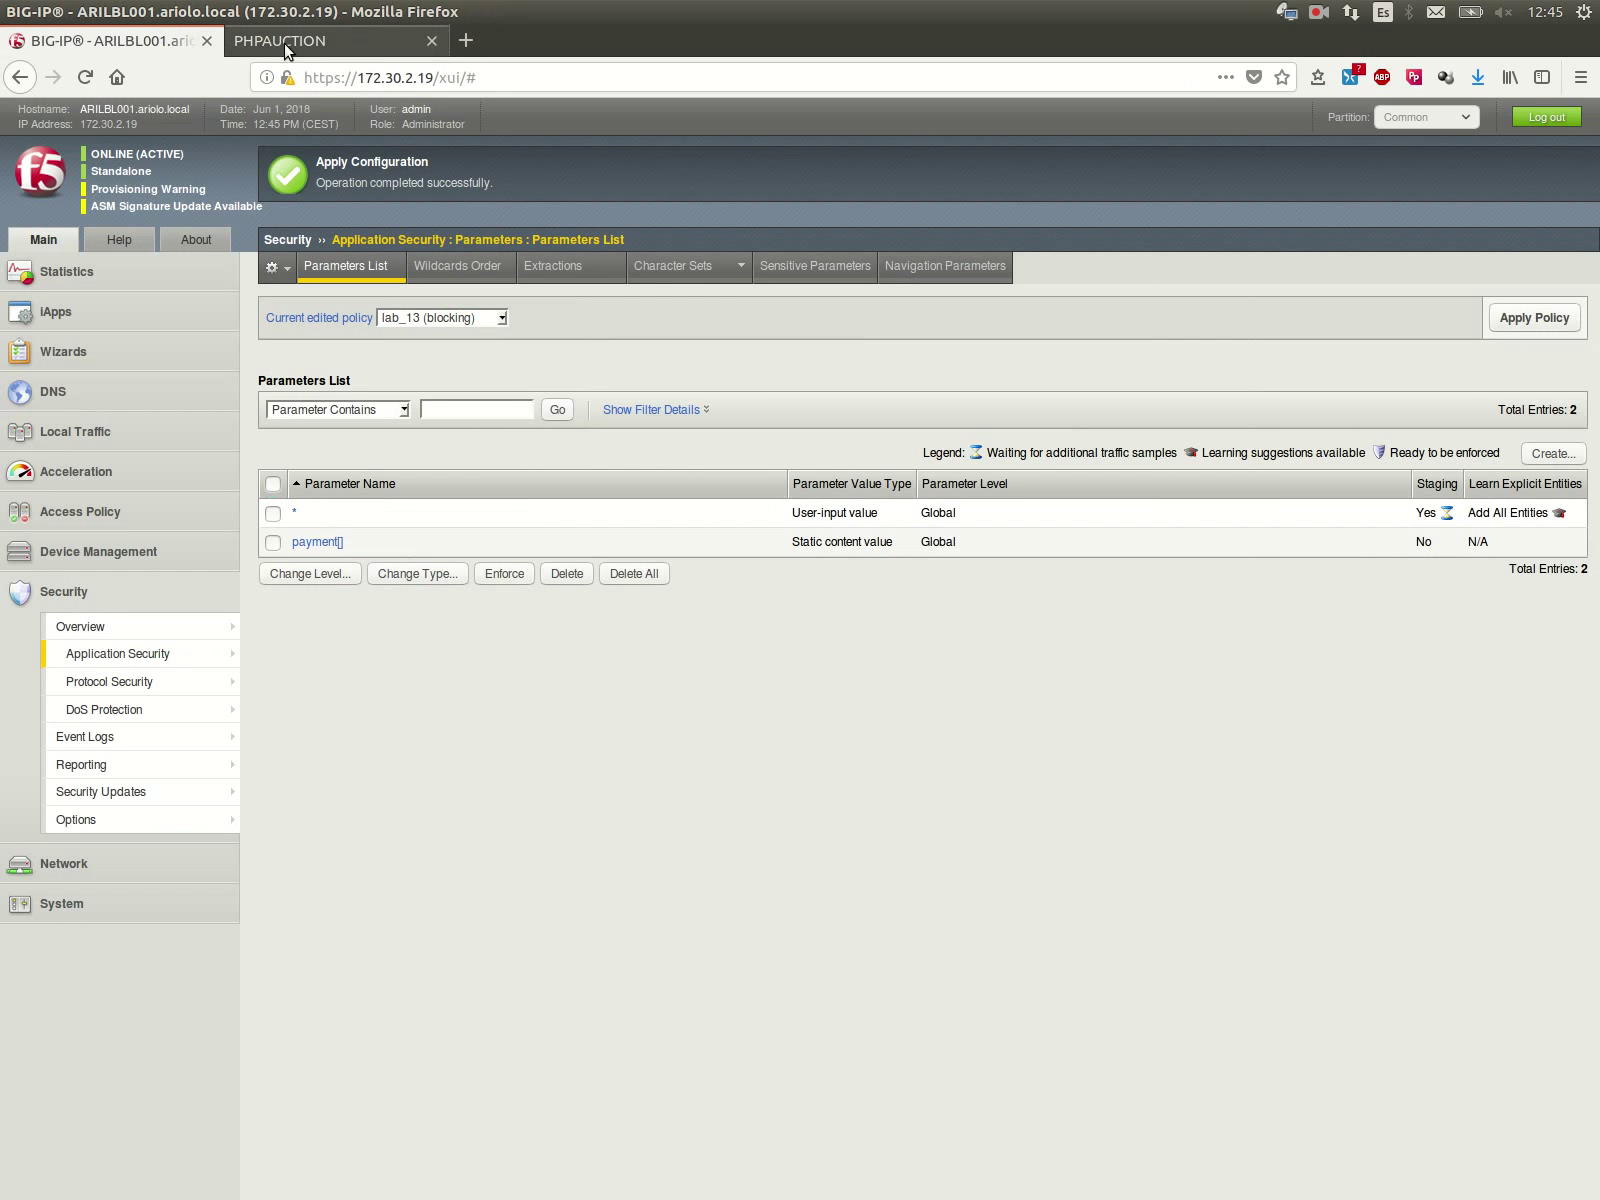
{"action": "left_click", "coordinate": [285, 42]}
{"action": "left_click", "coordinate": [350, 908]}
{"action": "left_click", "coordinate": [343, 1145]}
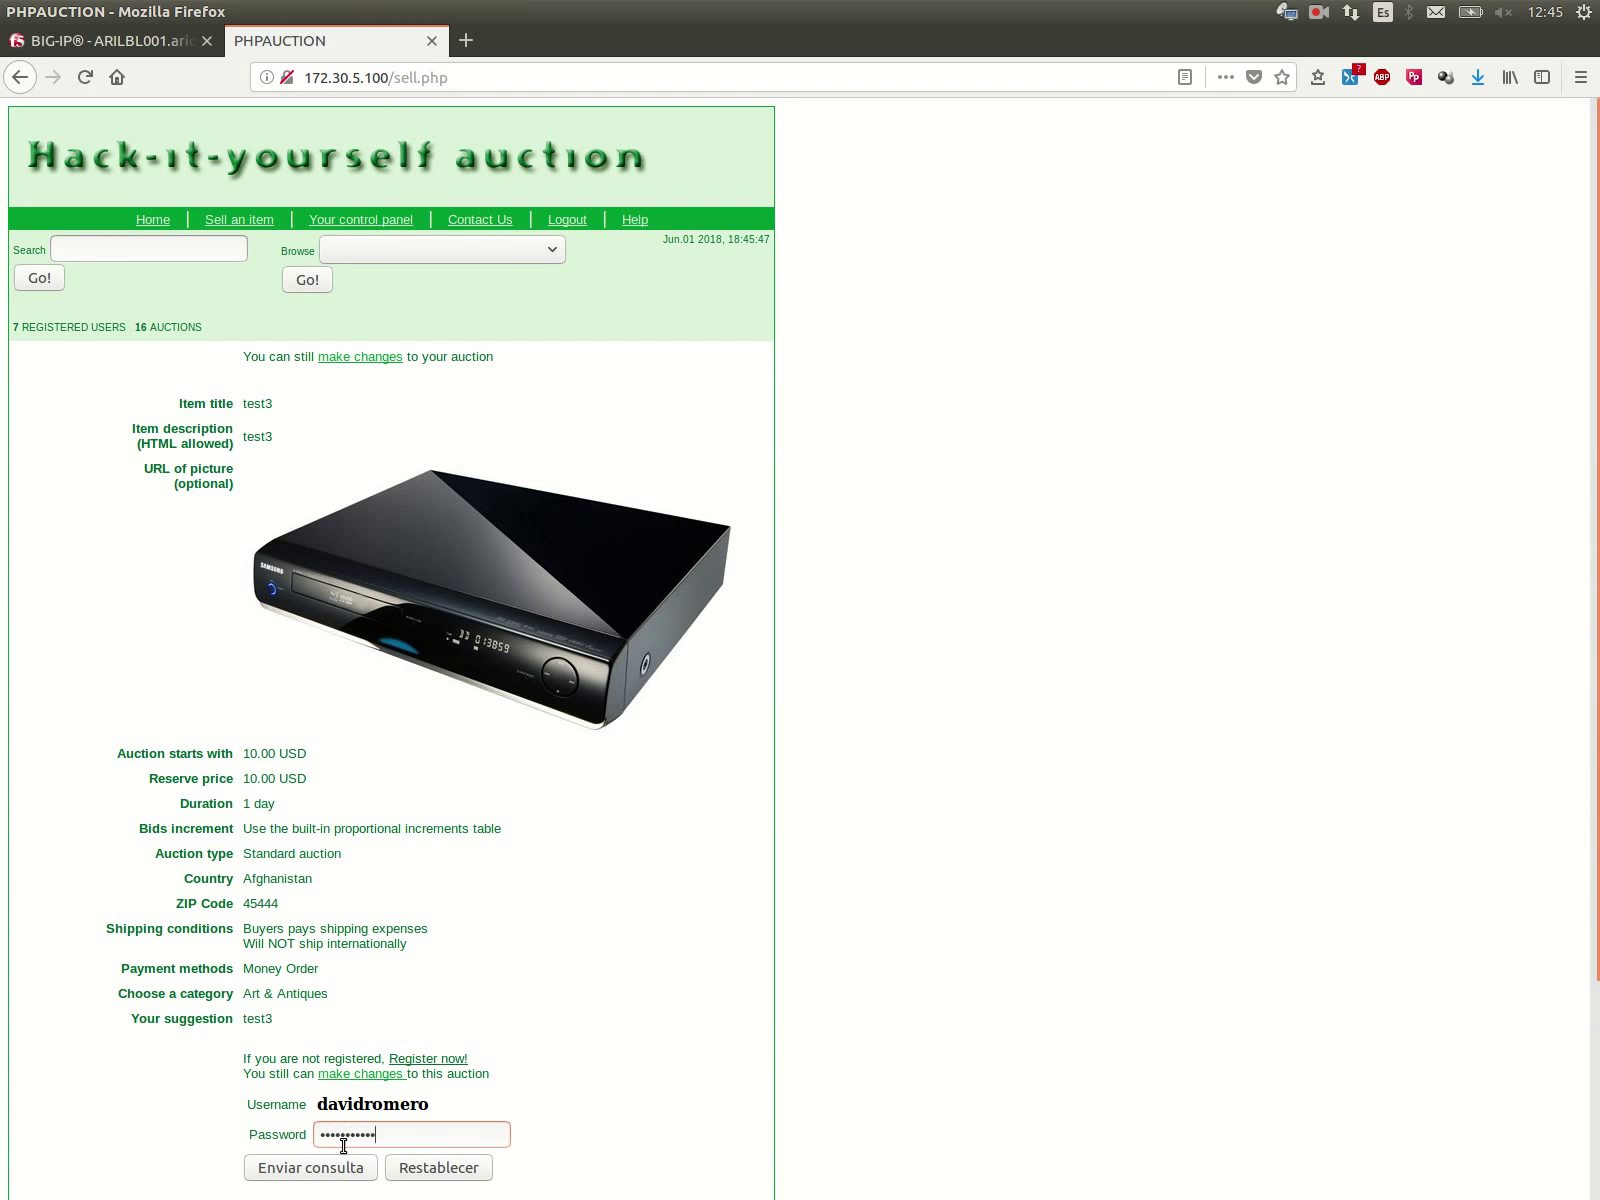
Step: Confirm the test3 auction with the account password, declining to save the password
{"action": "double_click", "coordinate": [352, 1137]}
{"action": "type", "text": "•••"}
{"action": "left_click", "coordinate": [350, 1164]}
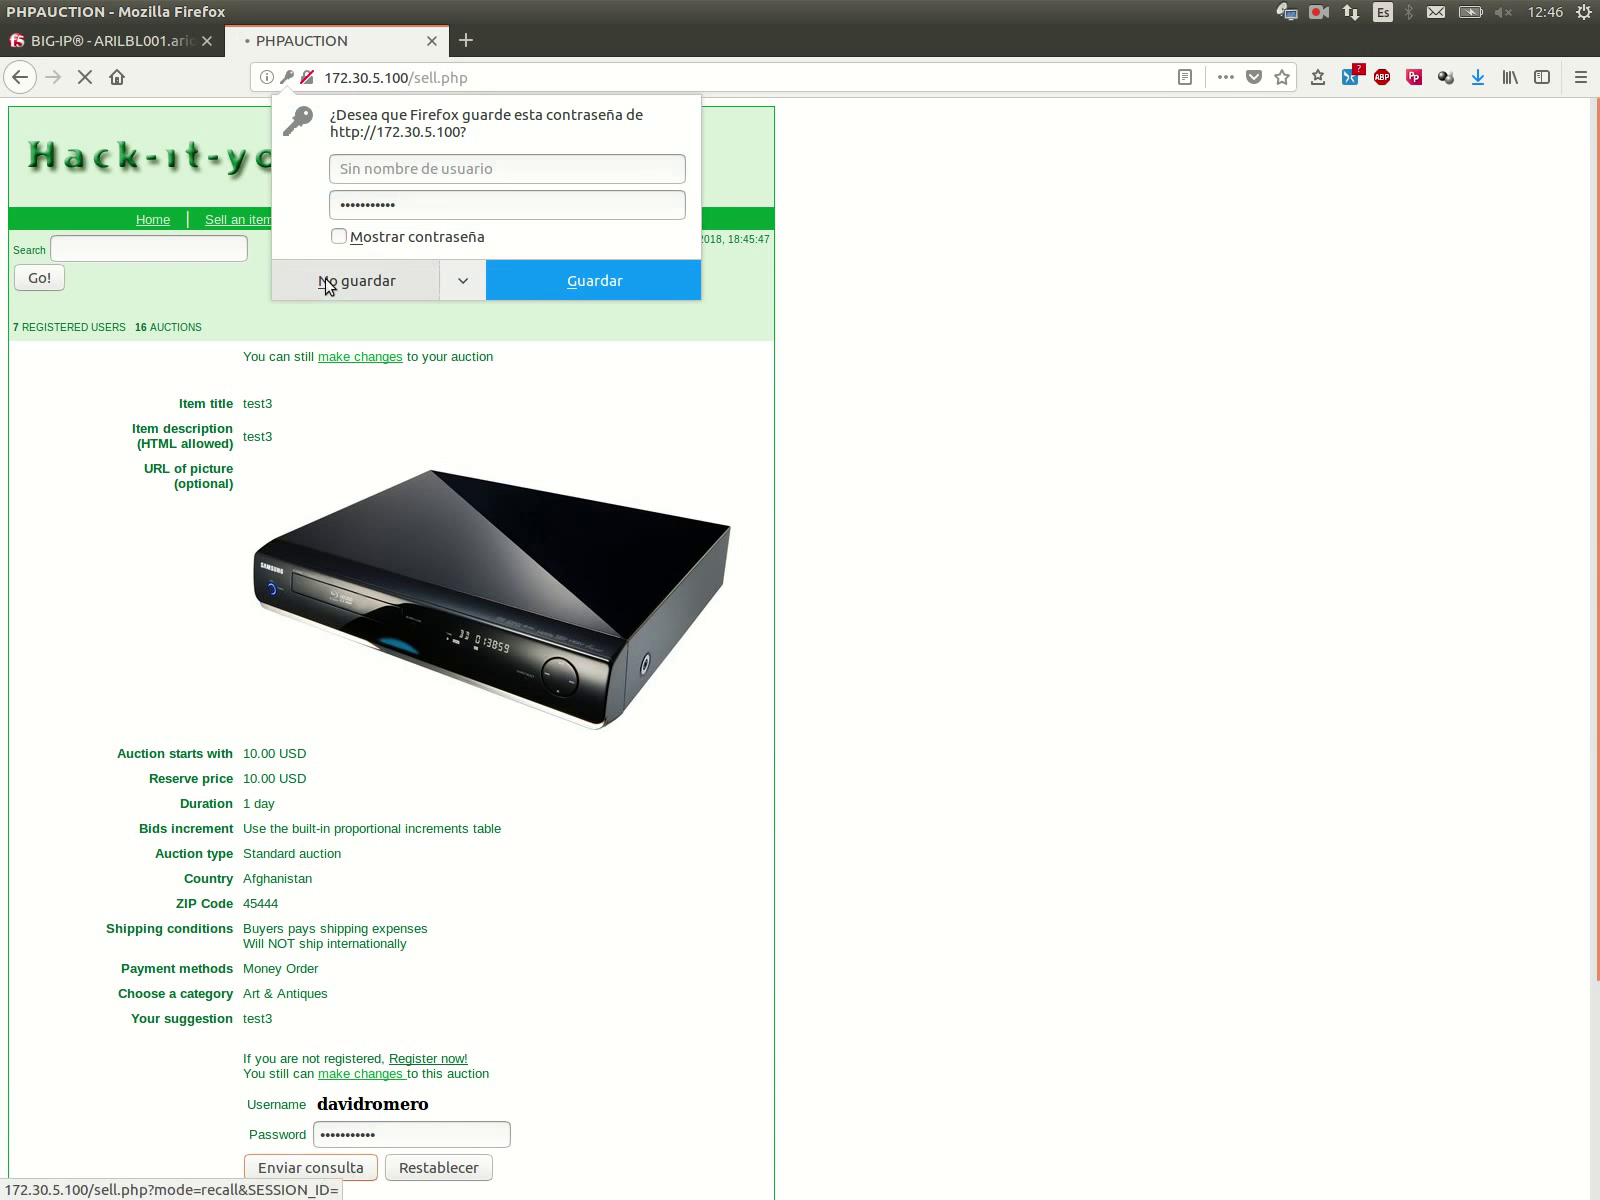
{"action": "left_click", "coordinate": [326, 284]}
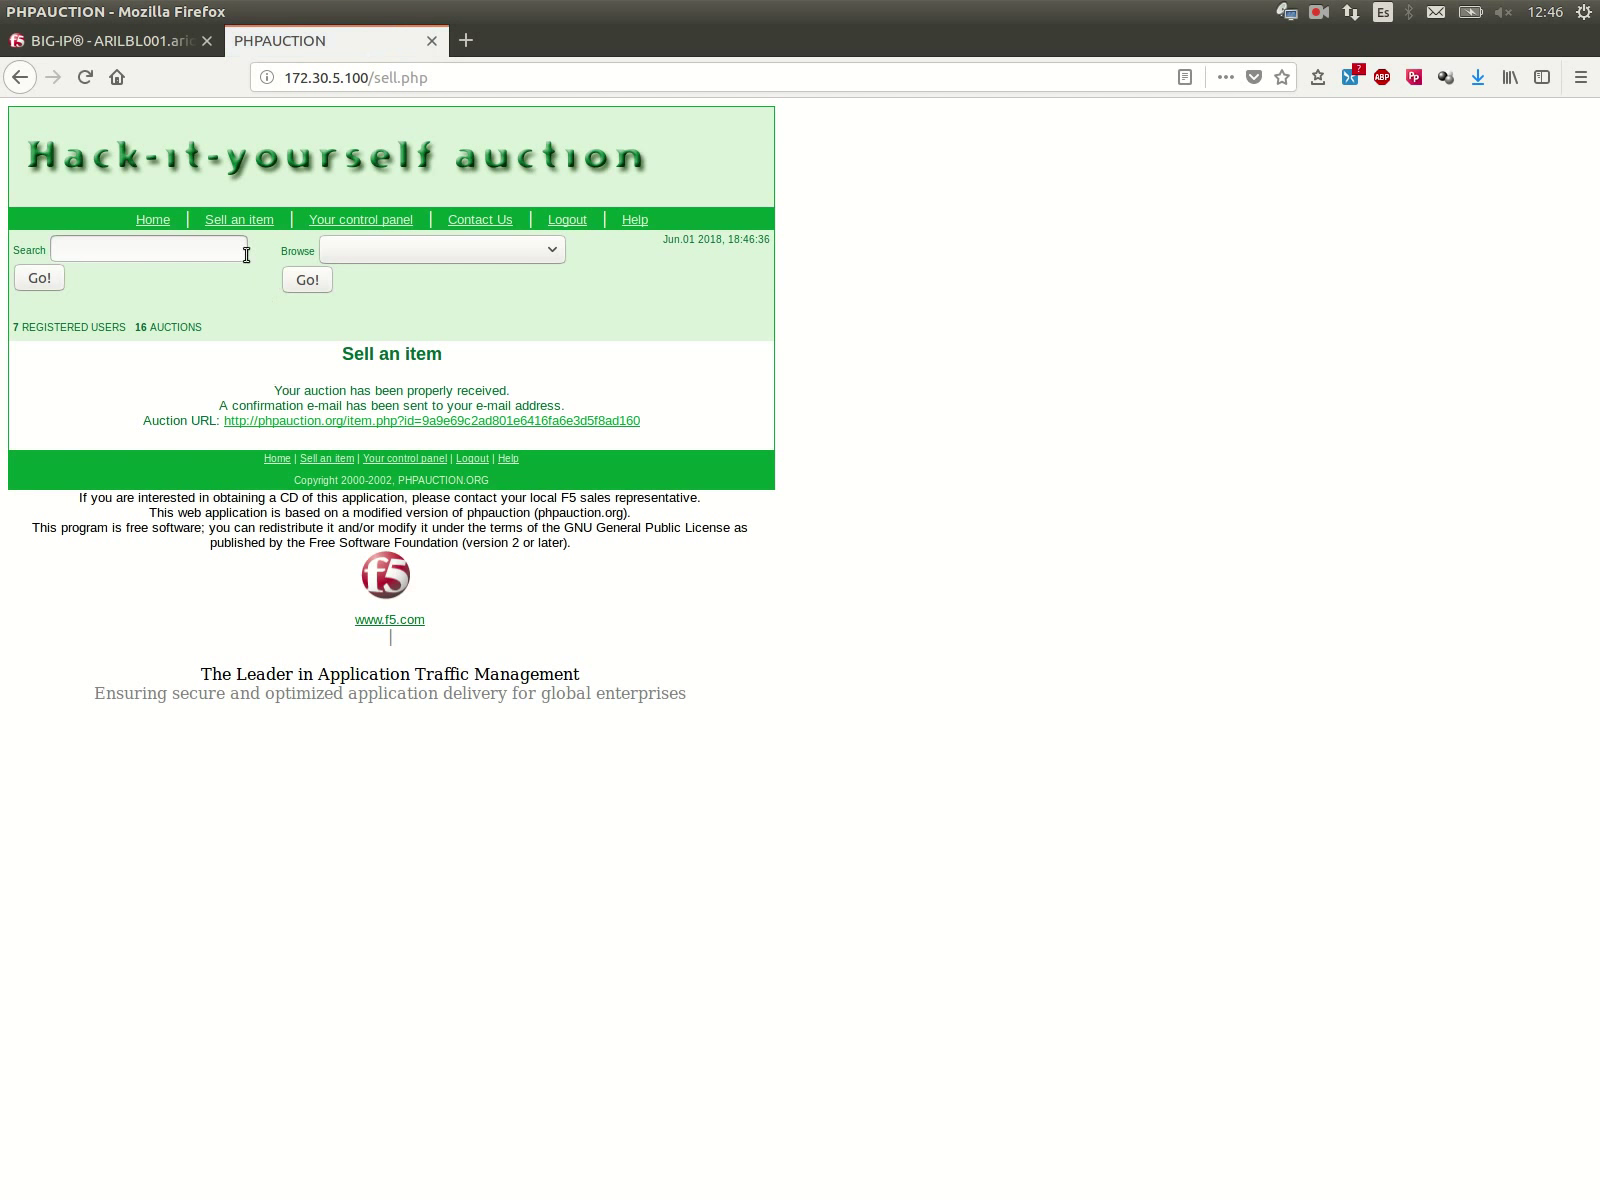
Step: Check the test2 and test3 listings from the home page, then start a new Sell an item form
{"action": "left_click", "coordinate": [166, 225]}
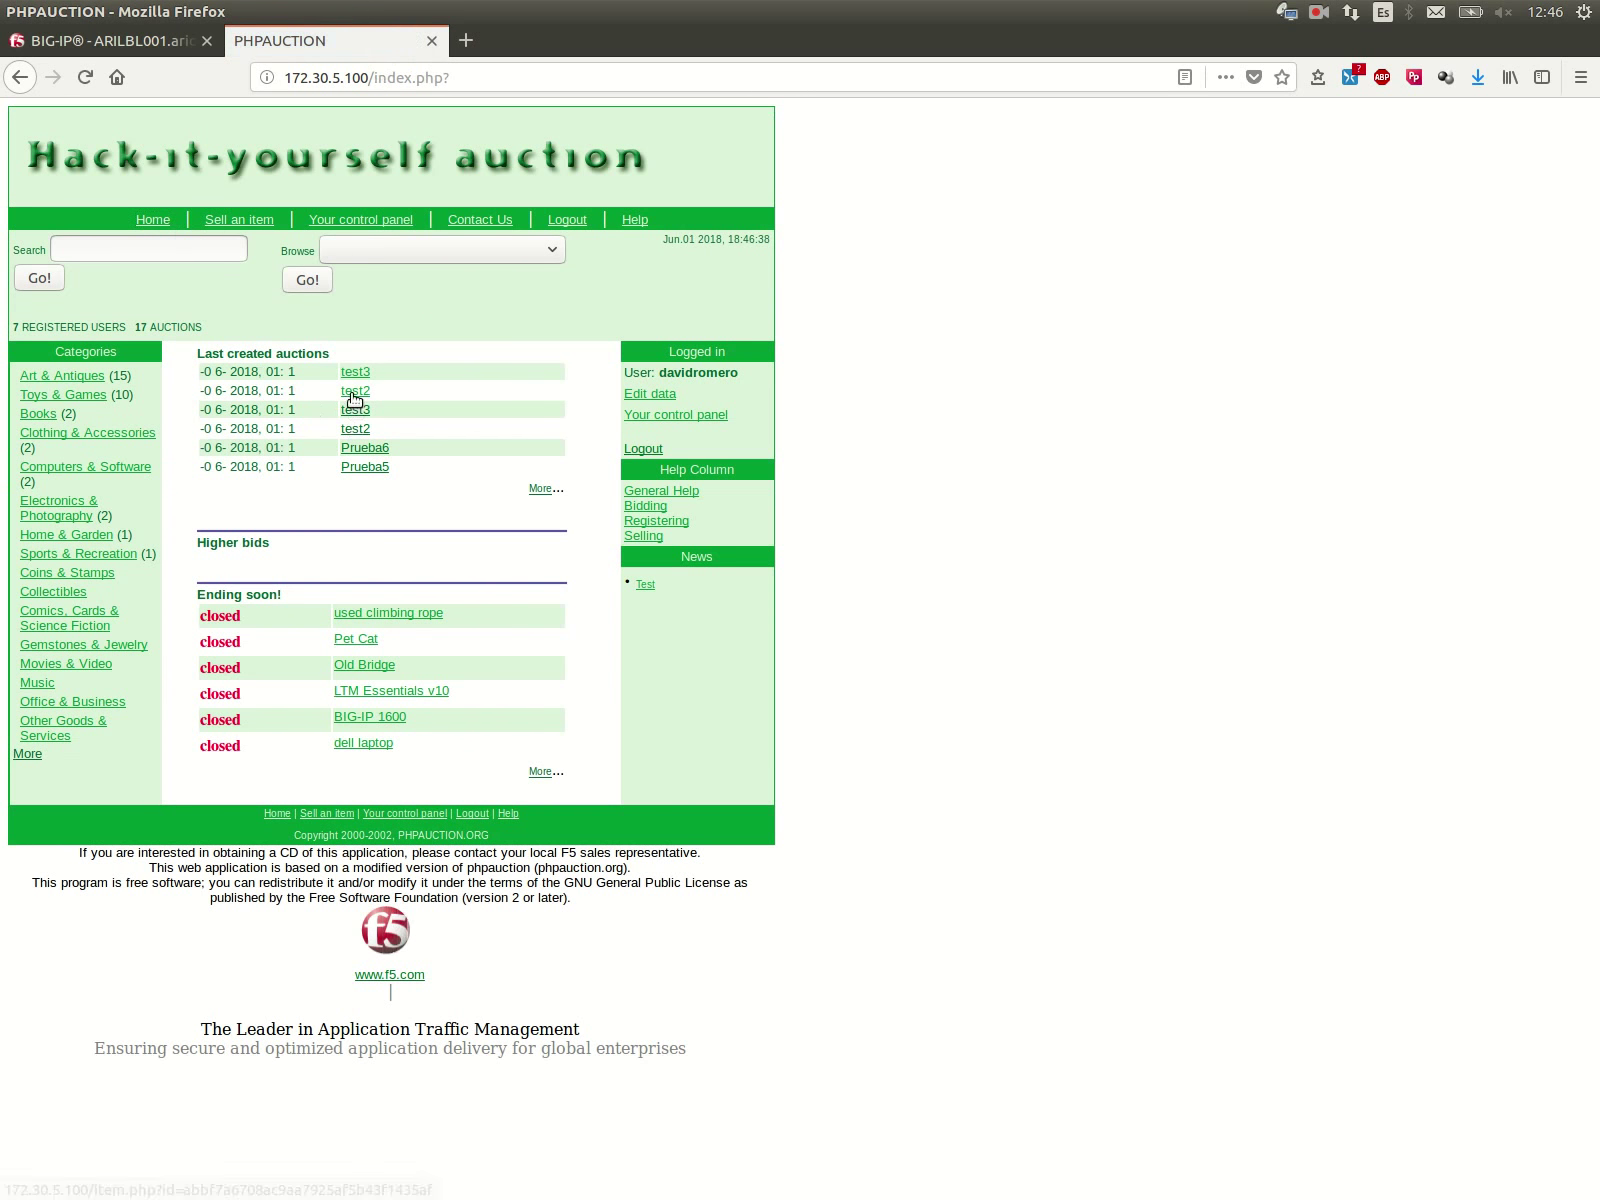
{"action": "left_click", "coordinate": [351, 402]}
{"action": "left_click", "coordinate": [148, 219]}
{"action": "left_click", "coordinate": [342, 385]}
{"action": "left_click", "coordinate": [258, 220]}
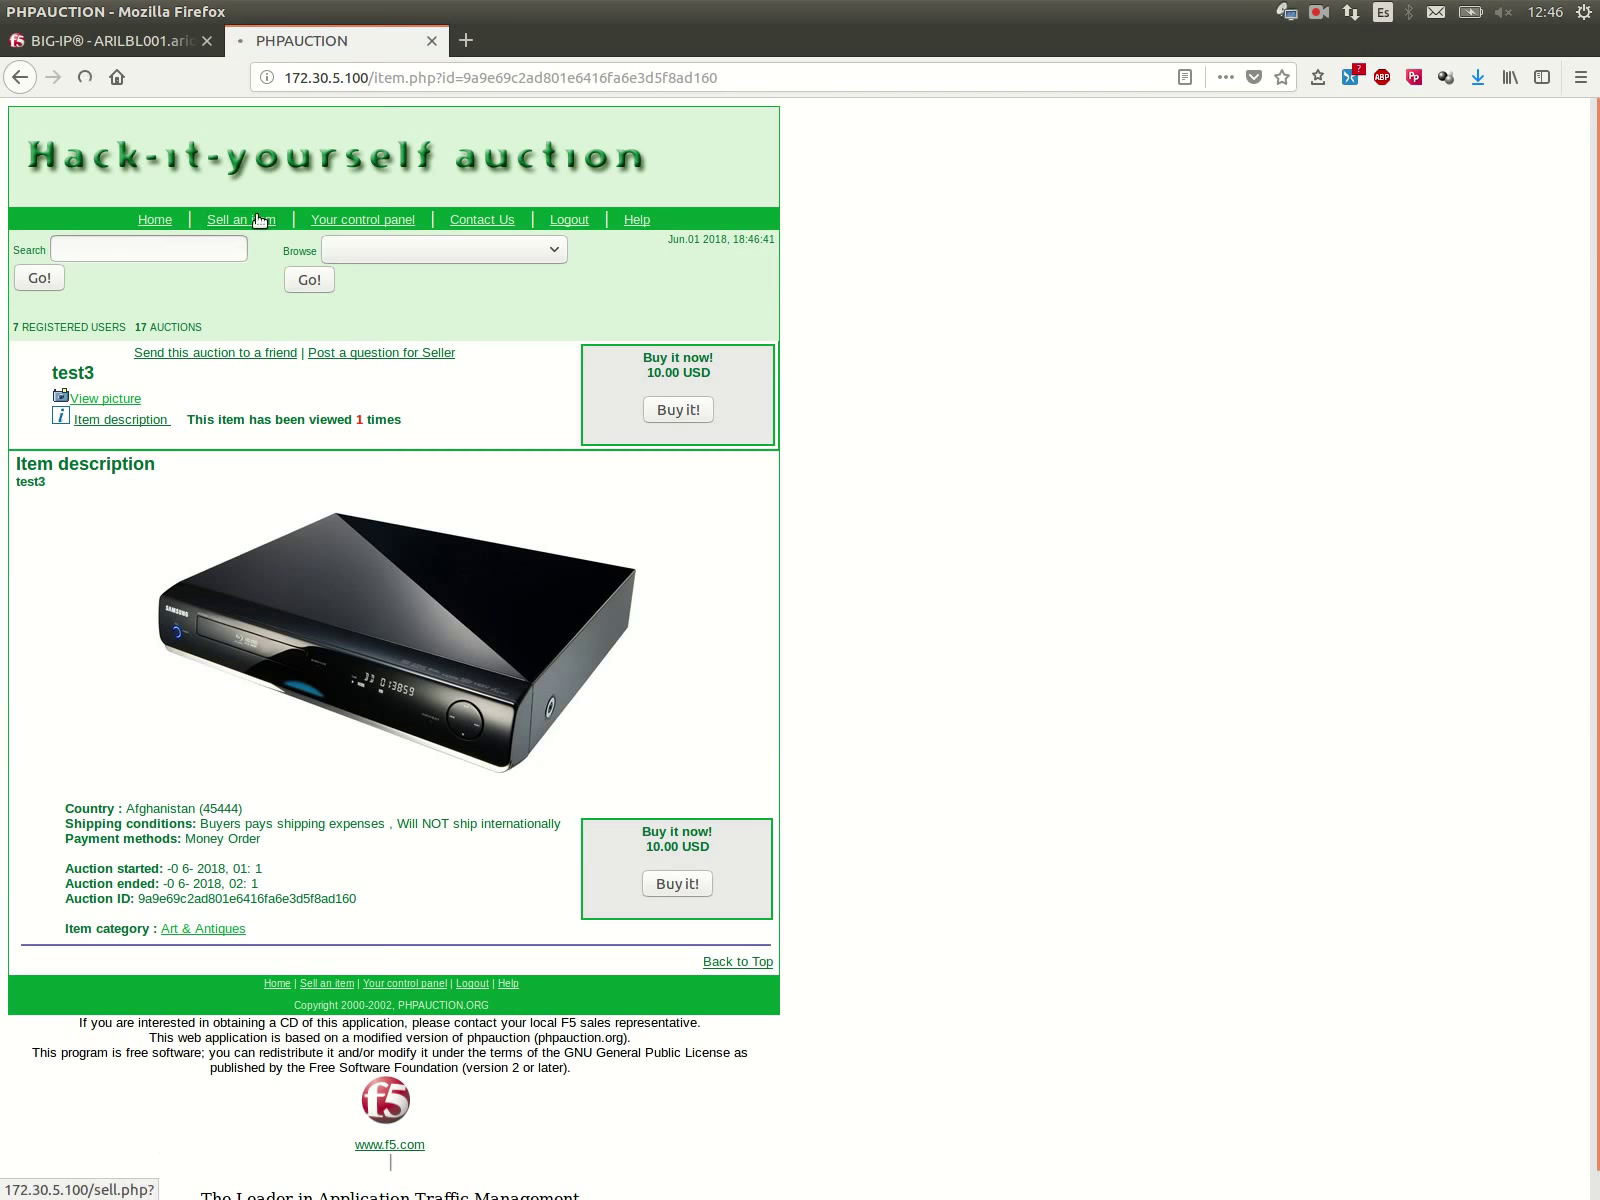
{"action": "left_click", "coordinate": [398, 392]}
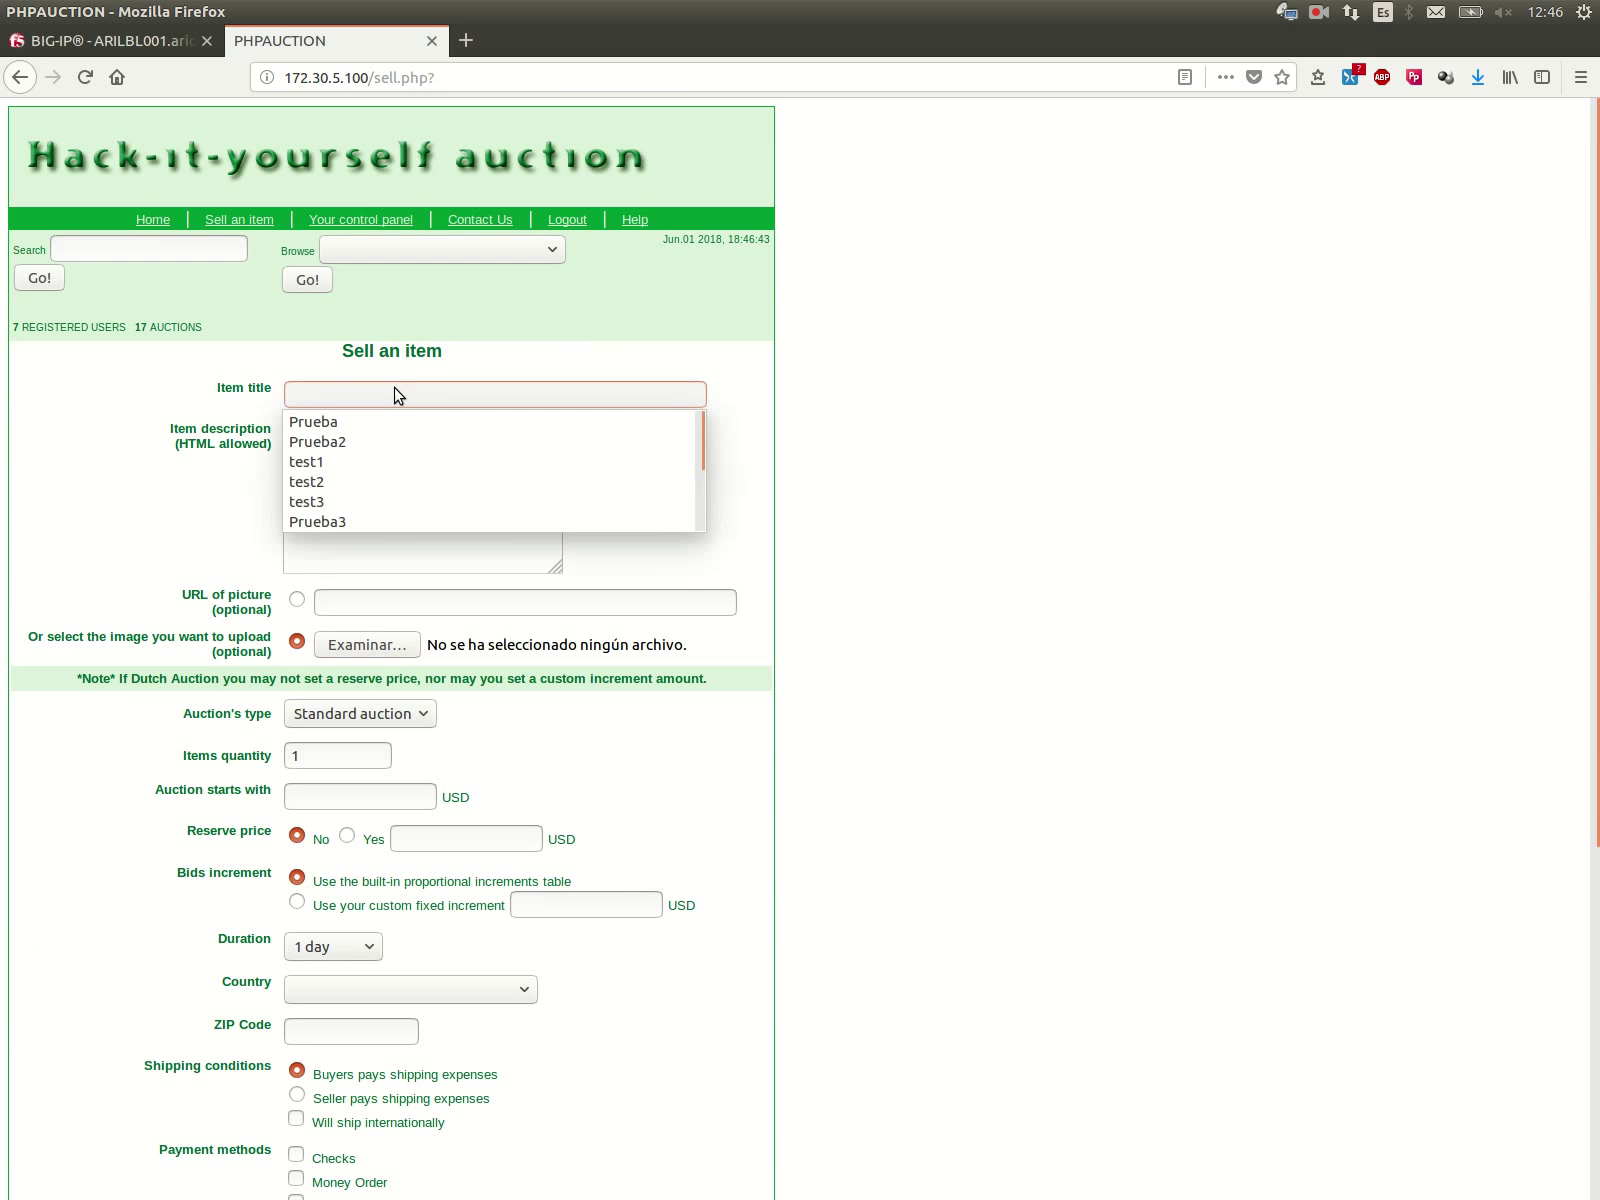
Step: Enter test4 as the item title and attach video.jpg as the picture
{"action": "type", "text": "test"}
{"action": "left_click", "coordinate": [360, 481]}
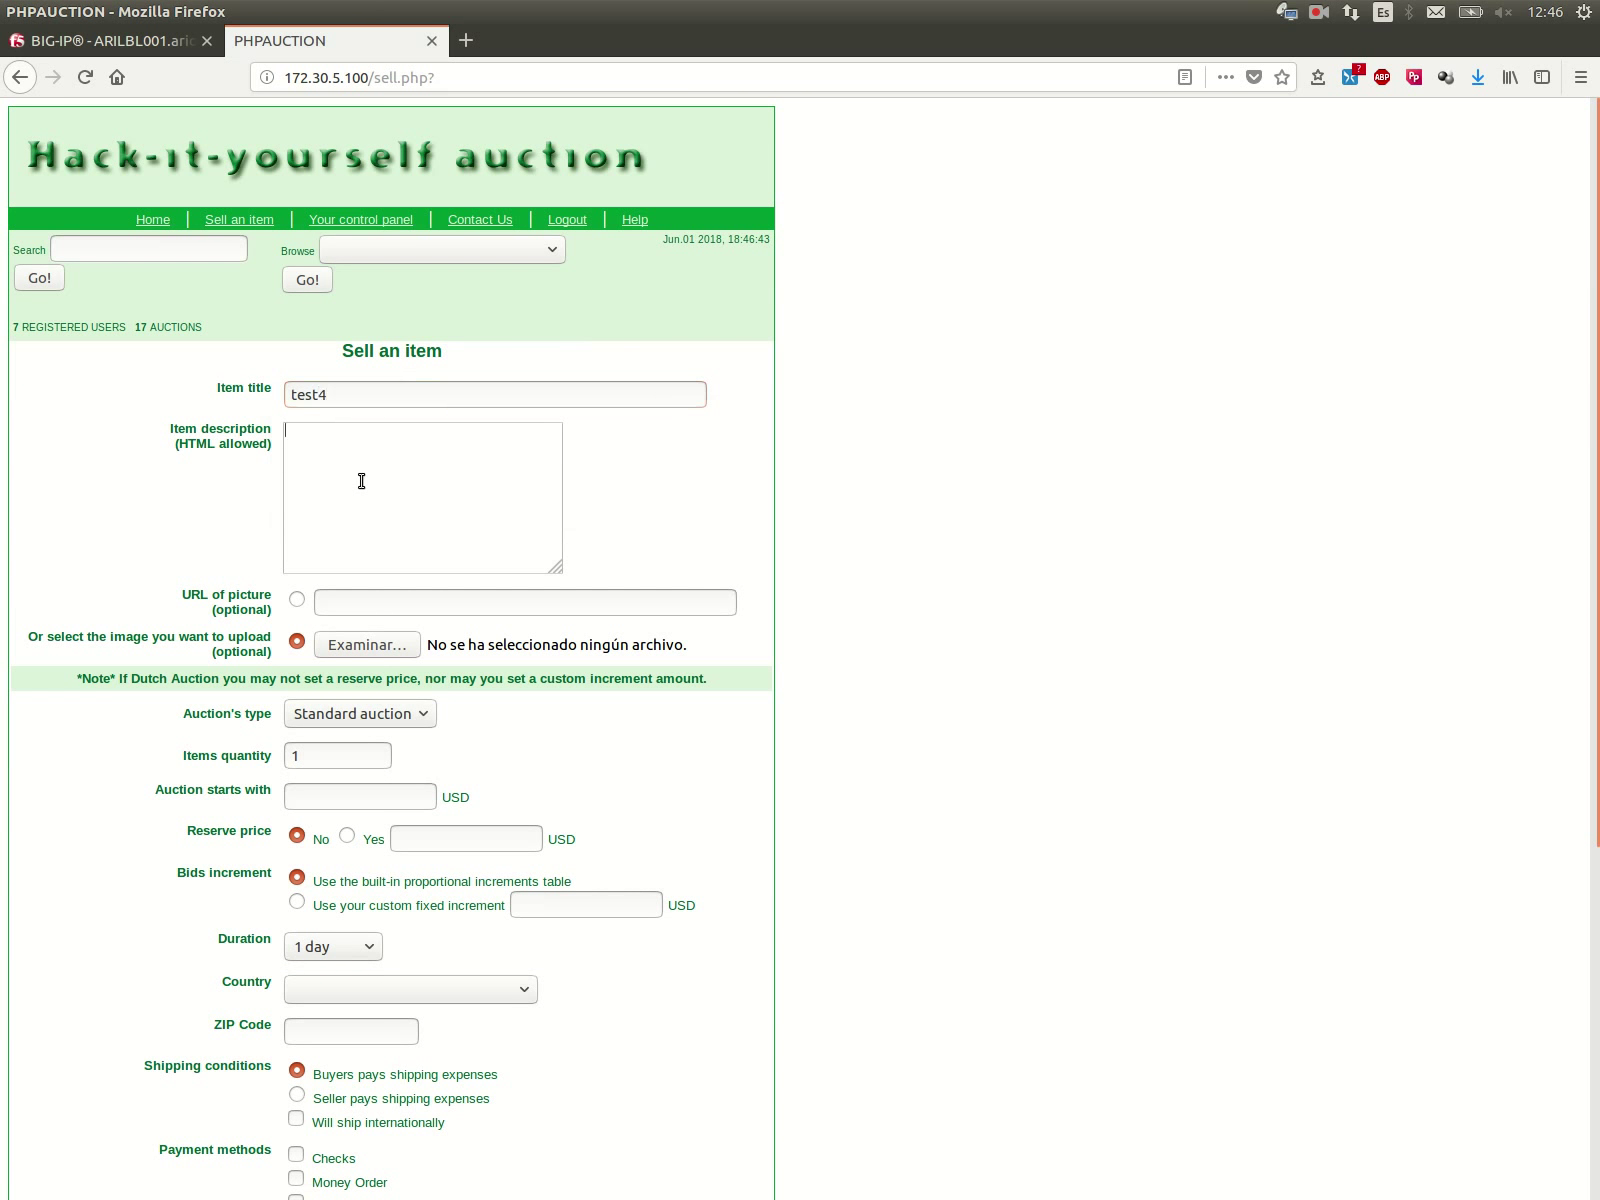
{"action": "type", "text": "test4"}
{"action": "scroll", "coordinate": [240, 510], "scroll_direction": "down", "scroll_amount": 4}
{"action": "left_click", "coordinate": [367, 416]}
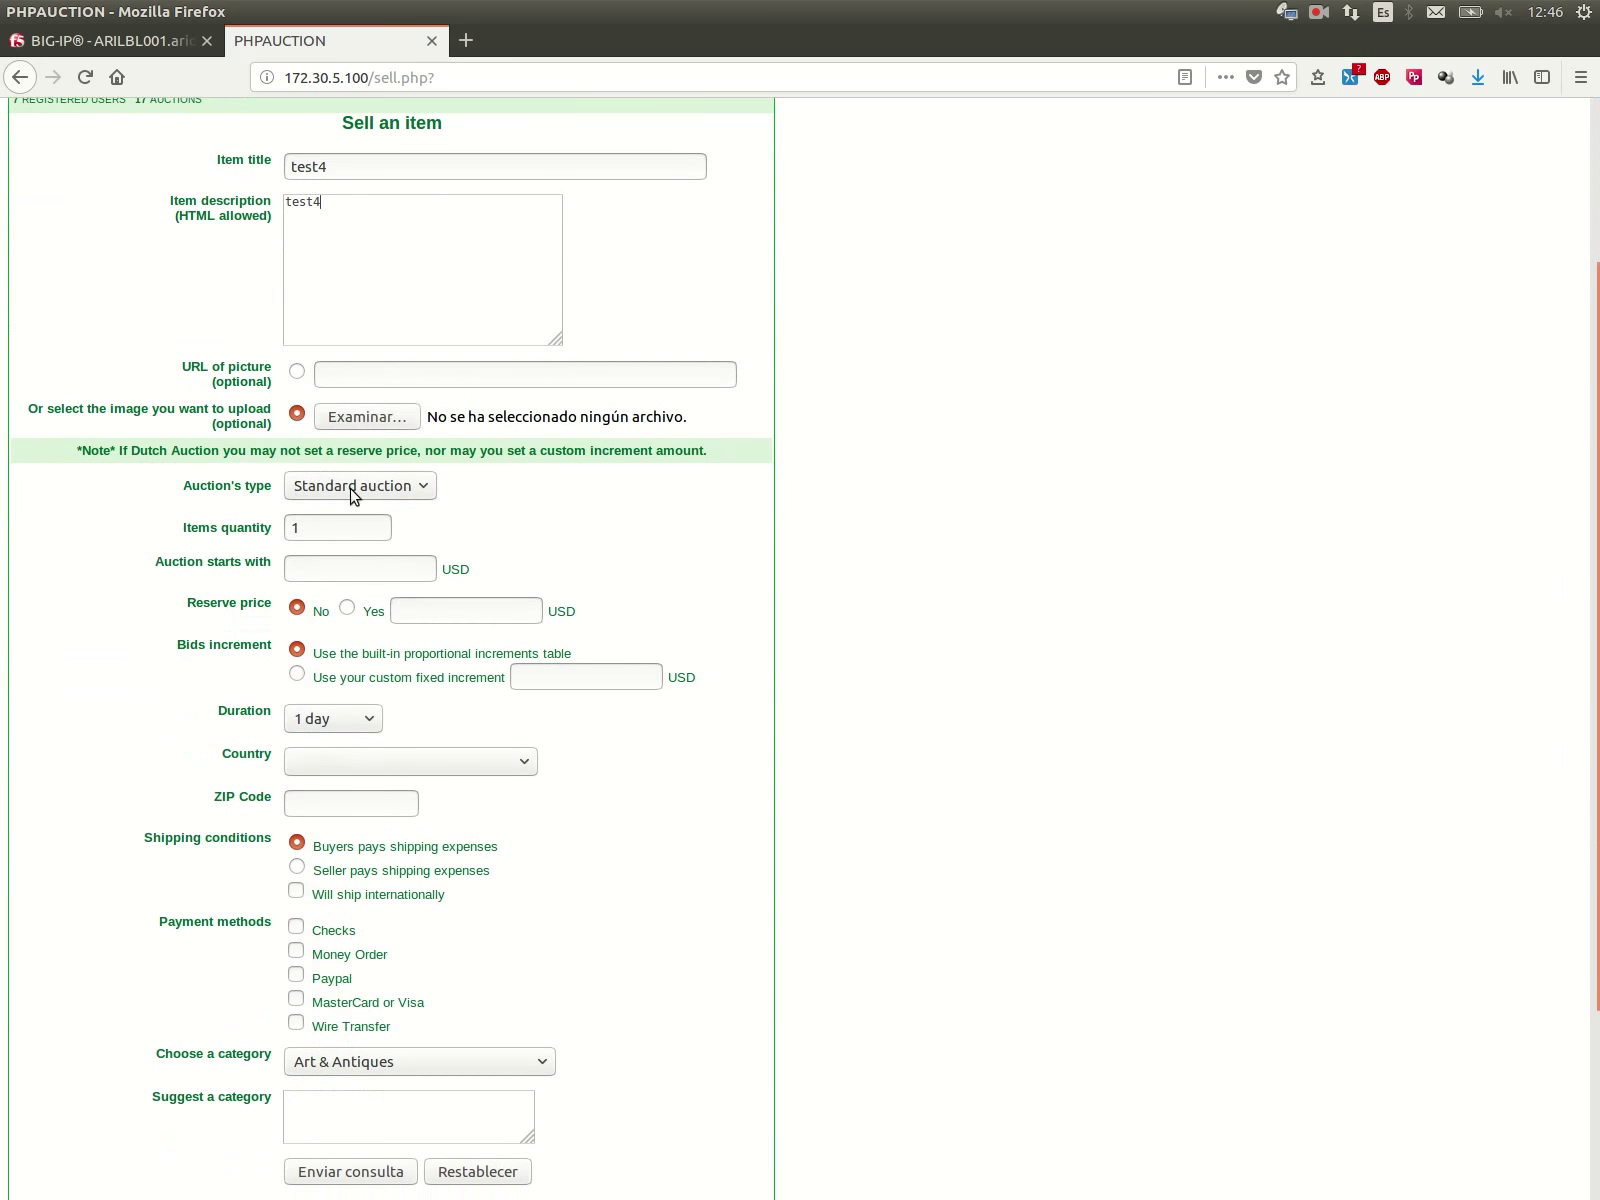
{"action": "left_click", "coordinate": [545, 424]}
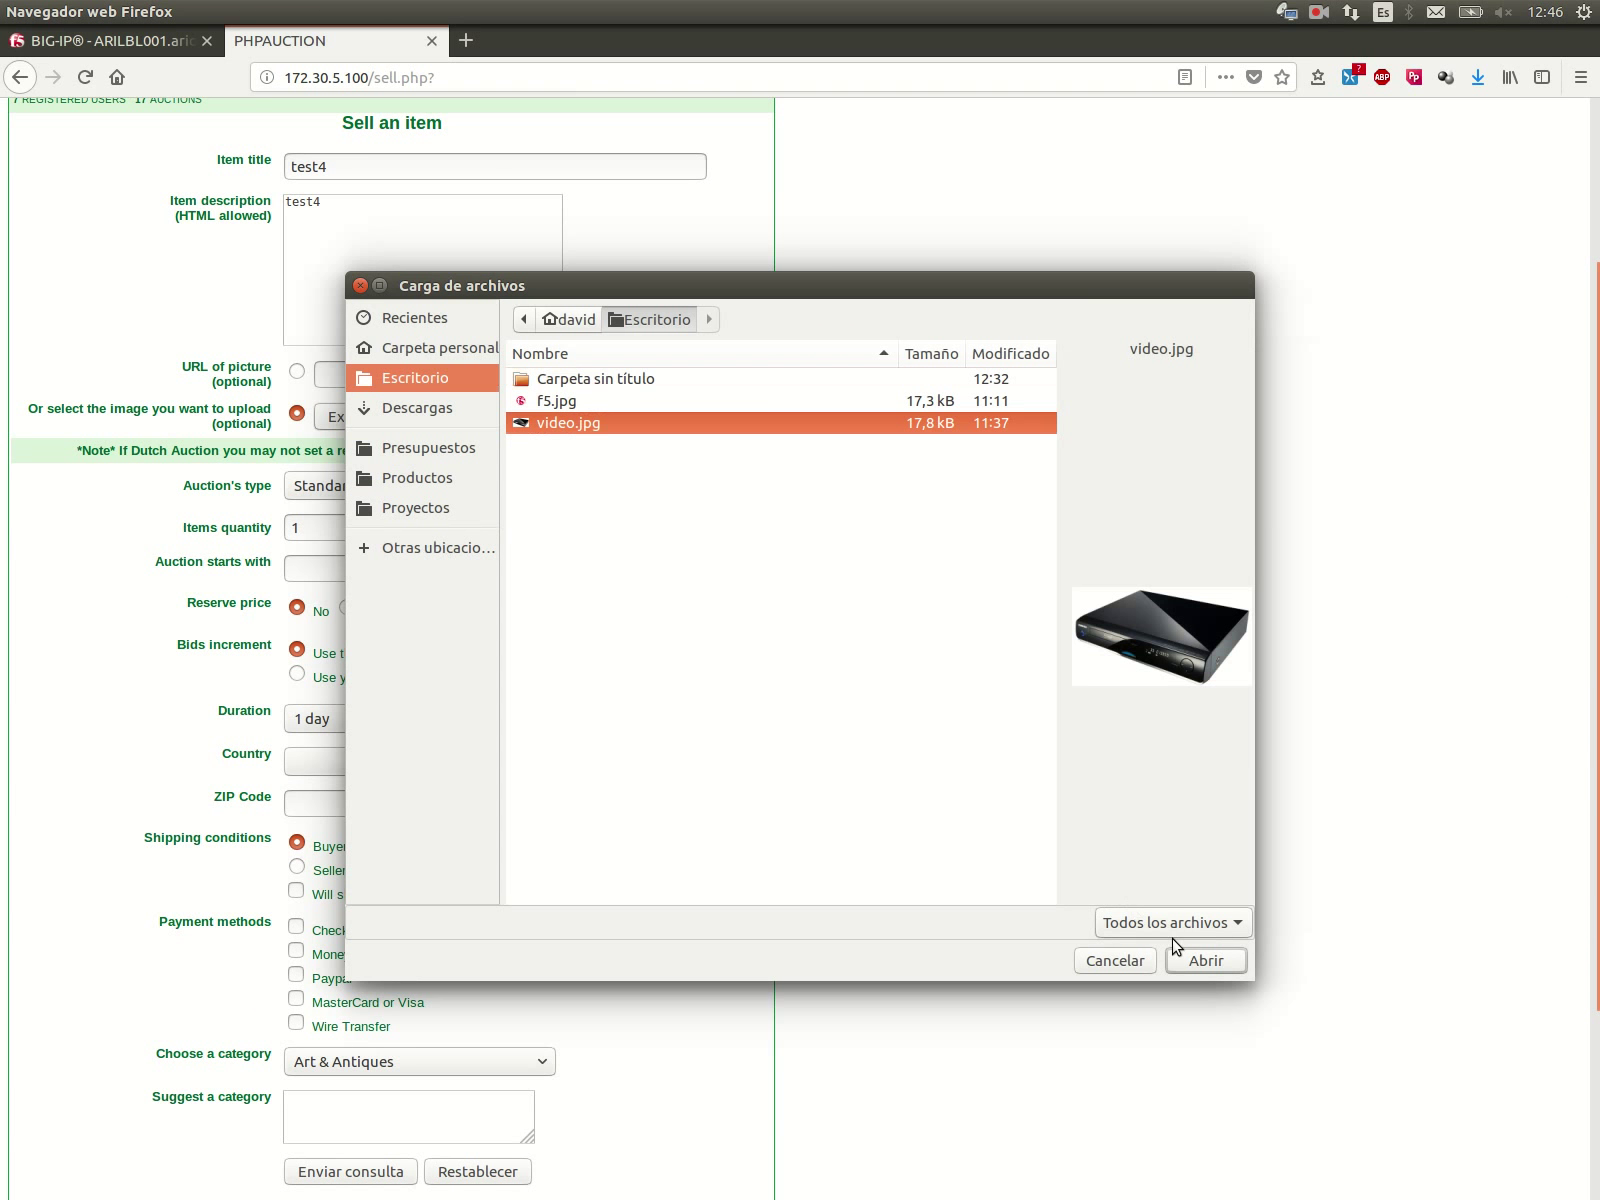
{"action": "left_click", "coordinate": [1190, 958]}
Step: Set starting and reserve prices to 10, country Afghanistan, and ZIP 45444
{"action": "left_click", "coordinate": [350, 566]}
{"action": "left_click", "coordinate": [345, 605]}
{"action": "left_click", "coordinate": [528, 610]}
{"action": "left_click", "coordinate": [445, 640]}
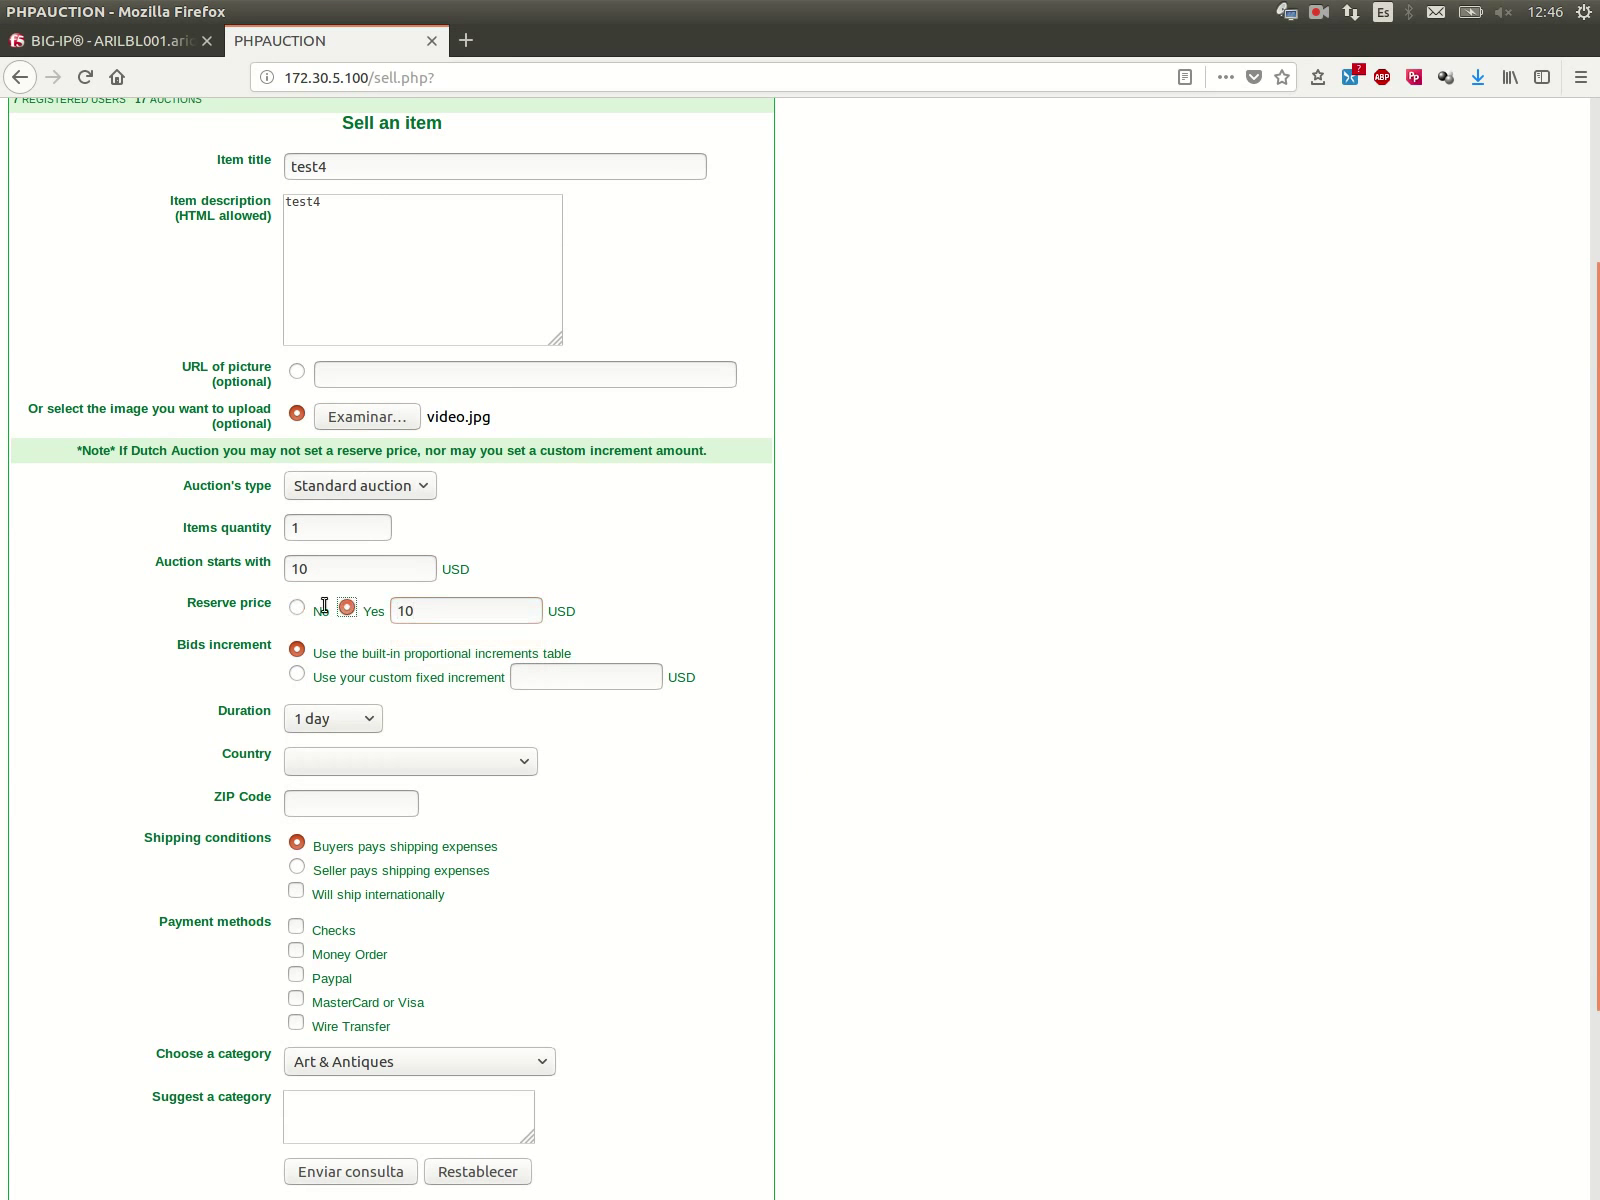
{"action": "left_click", "coordinate": [347, 607]}
{"action": "scroll", "coordinate": [320, 560], "scroll_direction": "down", "scroll_amount": 5}
{"action": "left_click", "coordinate": [315, 509]}
{"action": "left_click", "coordinate": [315, 550]}
{"action": "left_click", "coordinate": [314, 538]}
{"action": "left_click", "coordinate": [308, 561]}
Step: Choose Wire Transfer as payment, add a 'test' category suggestion, and submit the test4 form
{"action": "left_click", "coordinate": [296, 758]}
{"action": "left_click", "coordinate": [313, 843]}
{"action": "type", "text": "test"}
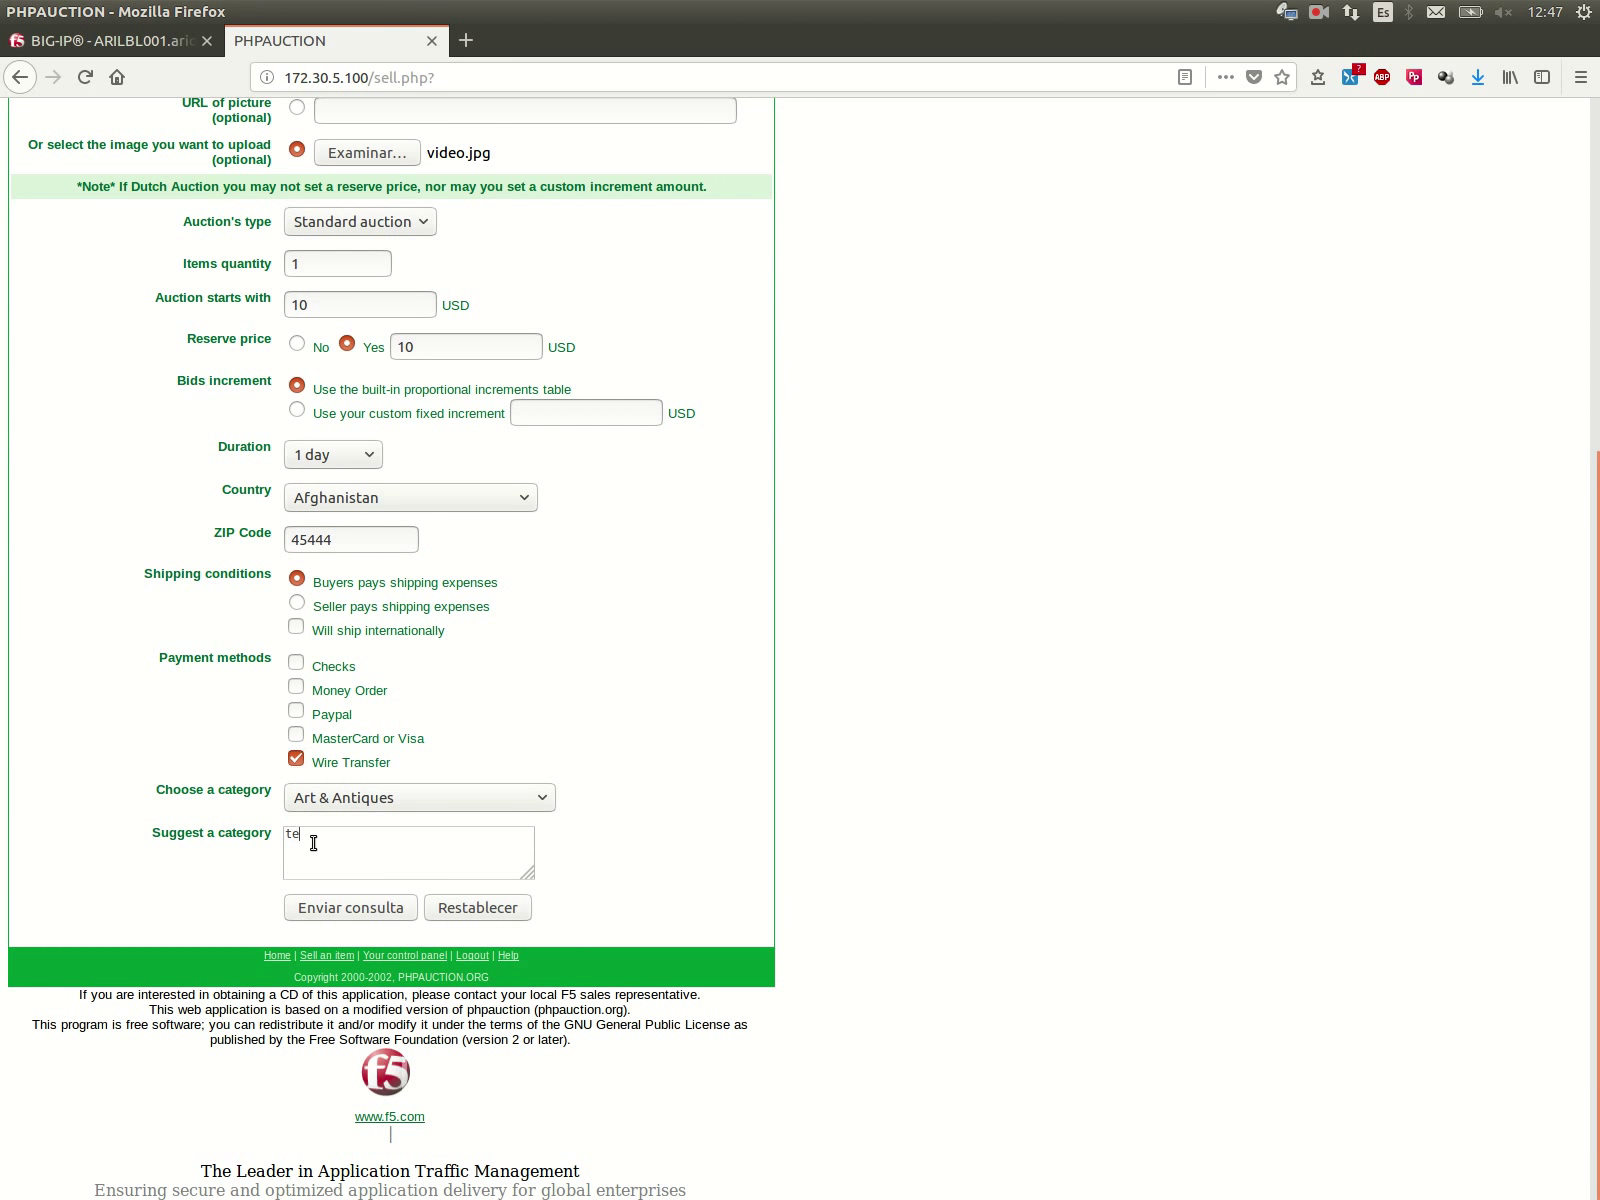
{"action": "left_click", "coordinate": [338, 918]}
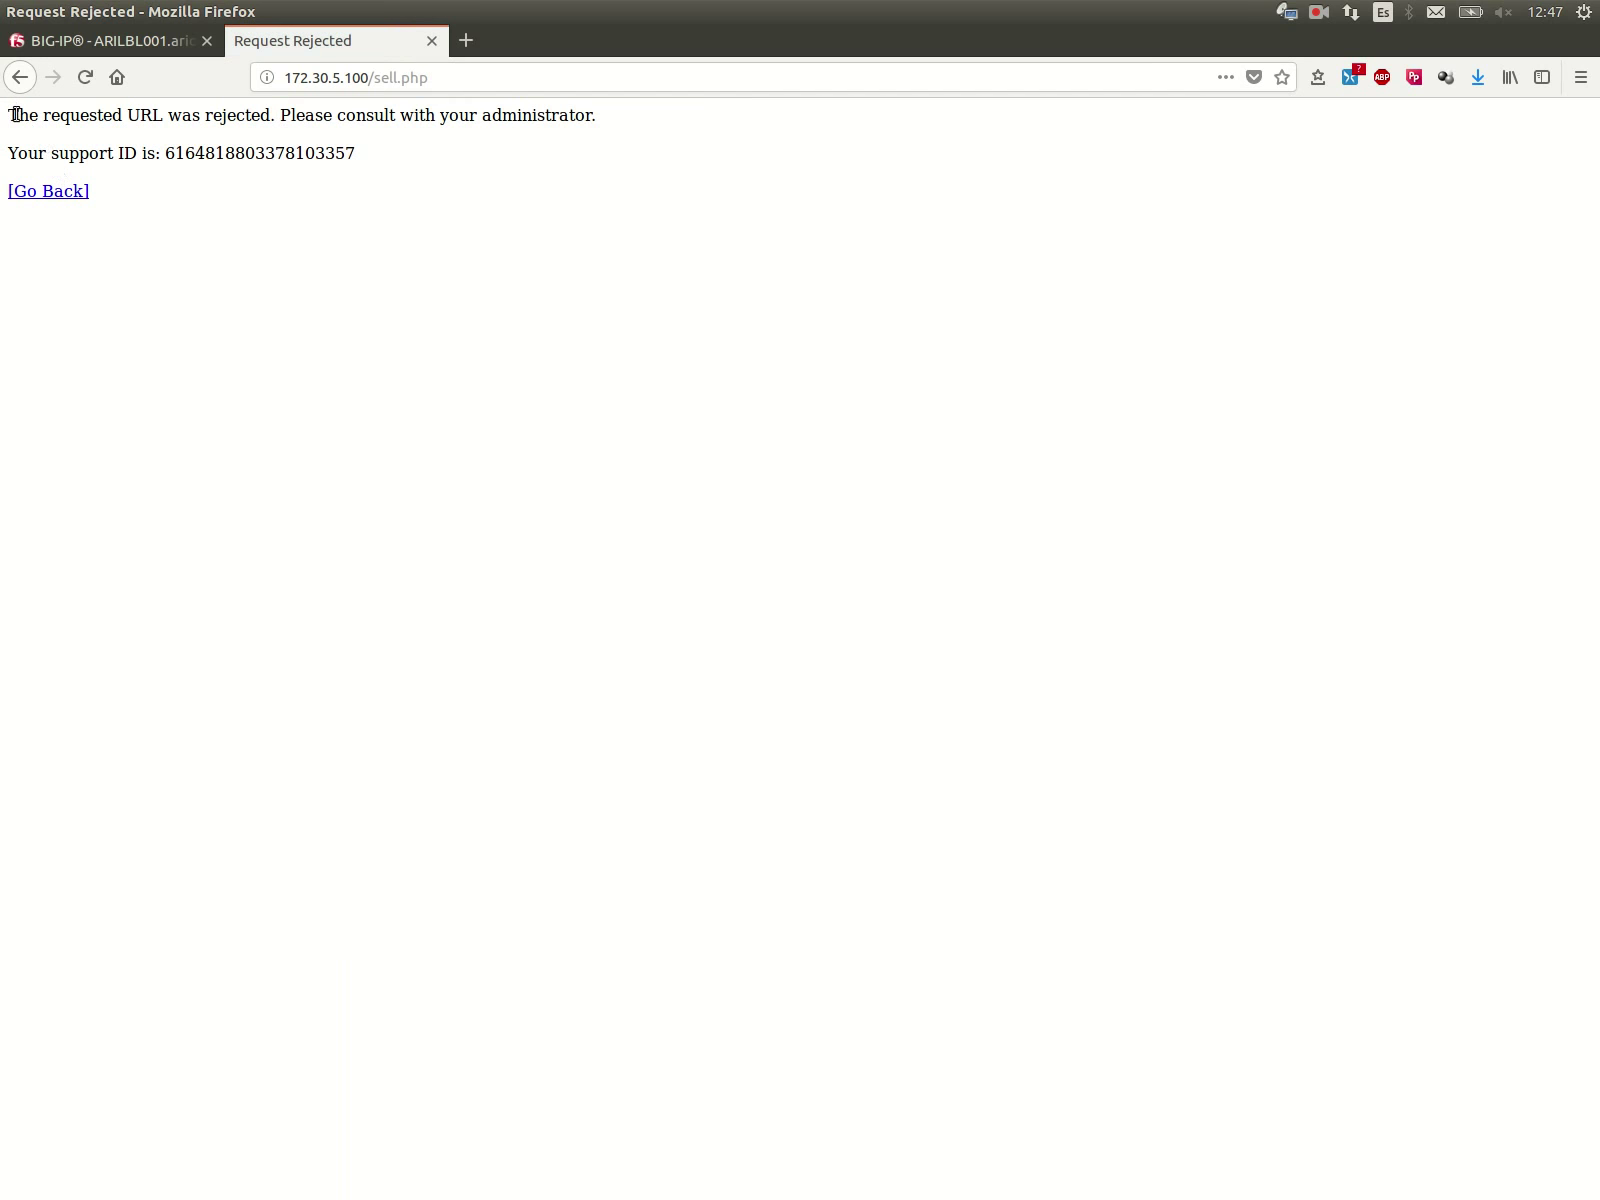
Step: Select the rejection message with its support ID, then open BIG-IP's Application Requests log
{"action": "left_click_drag", "start_coordinate": [10, 110], "coordinate": [114, 204]}
{"action": "left_click", "coordinate": [141, 41]}
{"action": "mouse_move", "coordinate": [181, 683]}
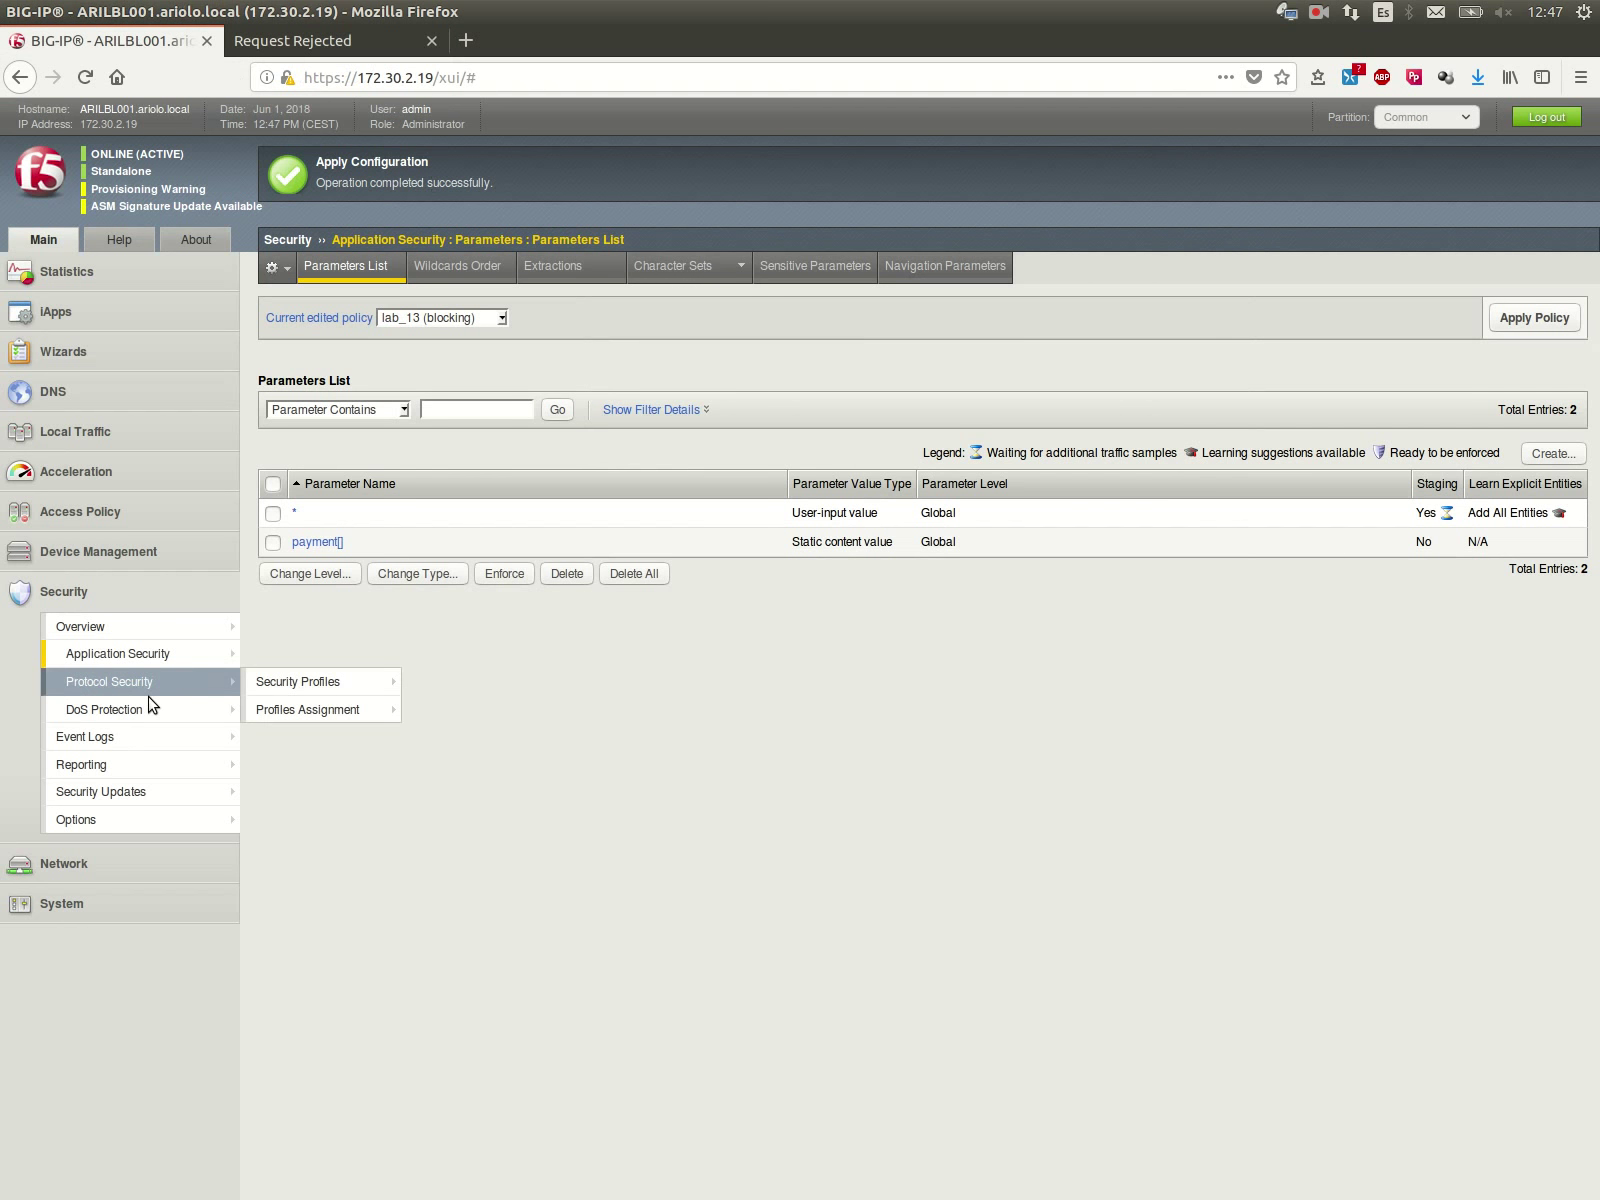
{"action": "mouse_move", "coordinate": [130, 736]}
{"action": "mouse_move", "coordinate": [355, 737]}
{"action": "left_click", "coordinate": [443, 736]}
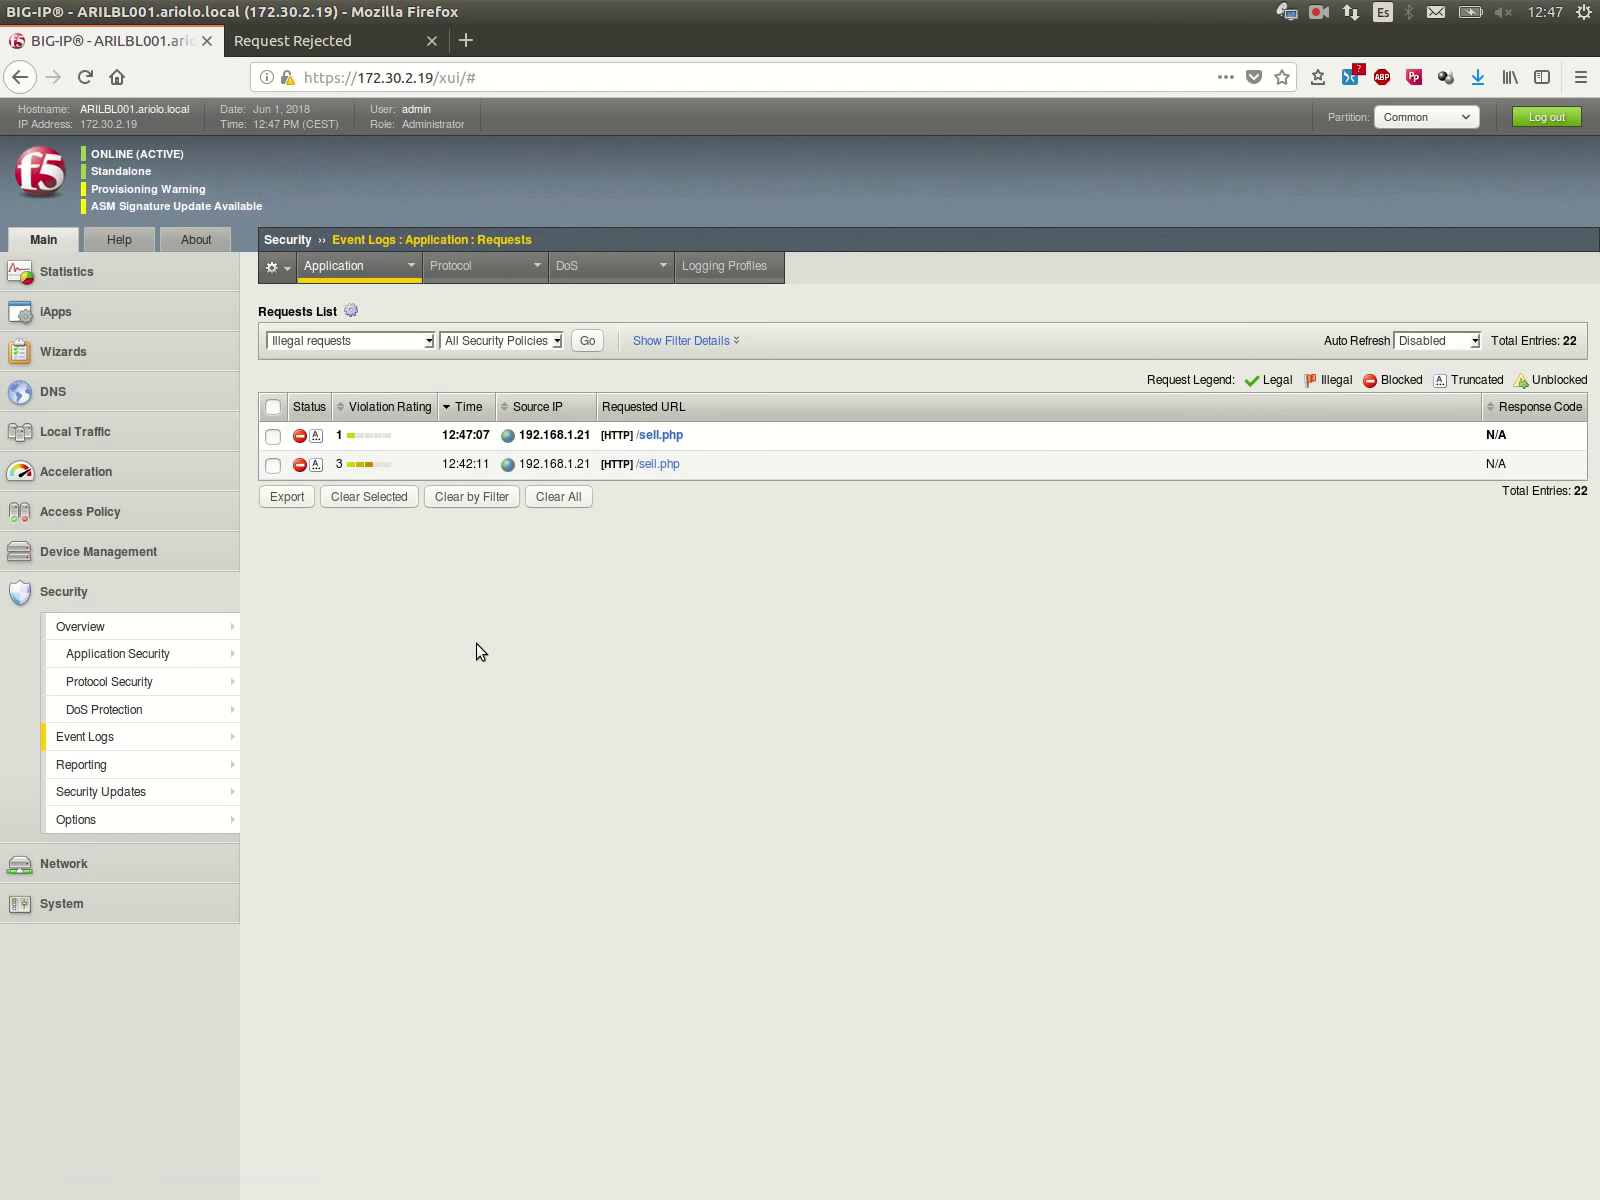
Step: Inspect the newest /sell.php block's illegal static value violation, showing Wire Transfer for payment[]
{"action": "left_click", "coordinate": [405, 437]}
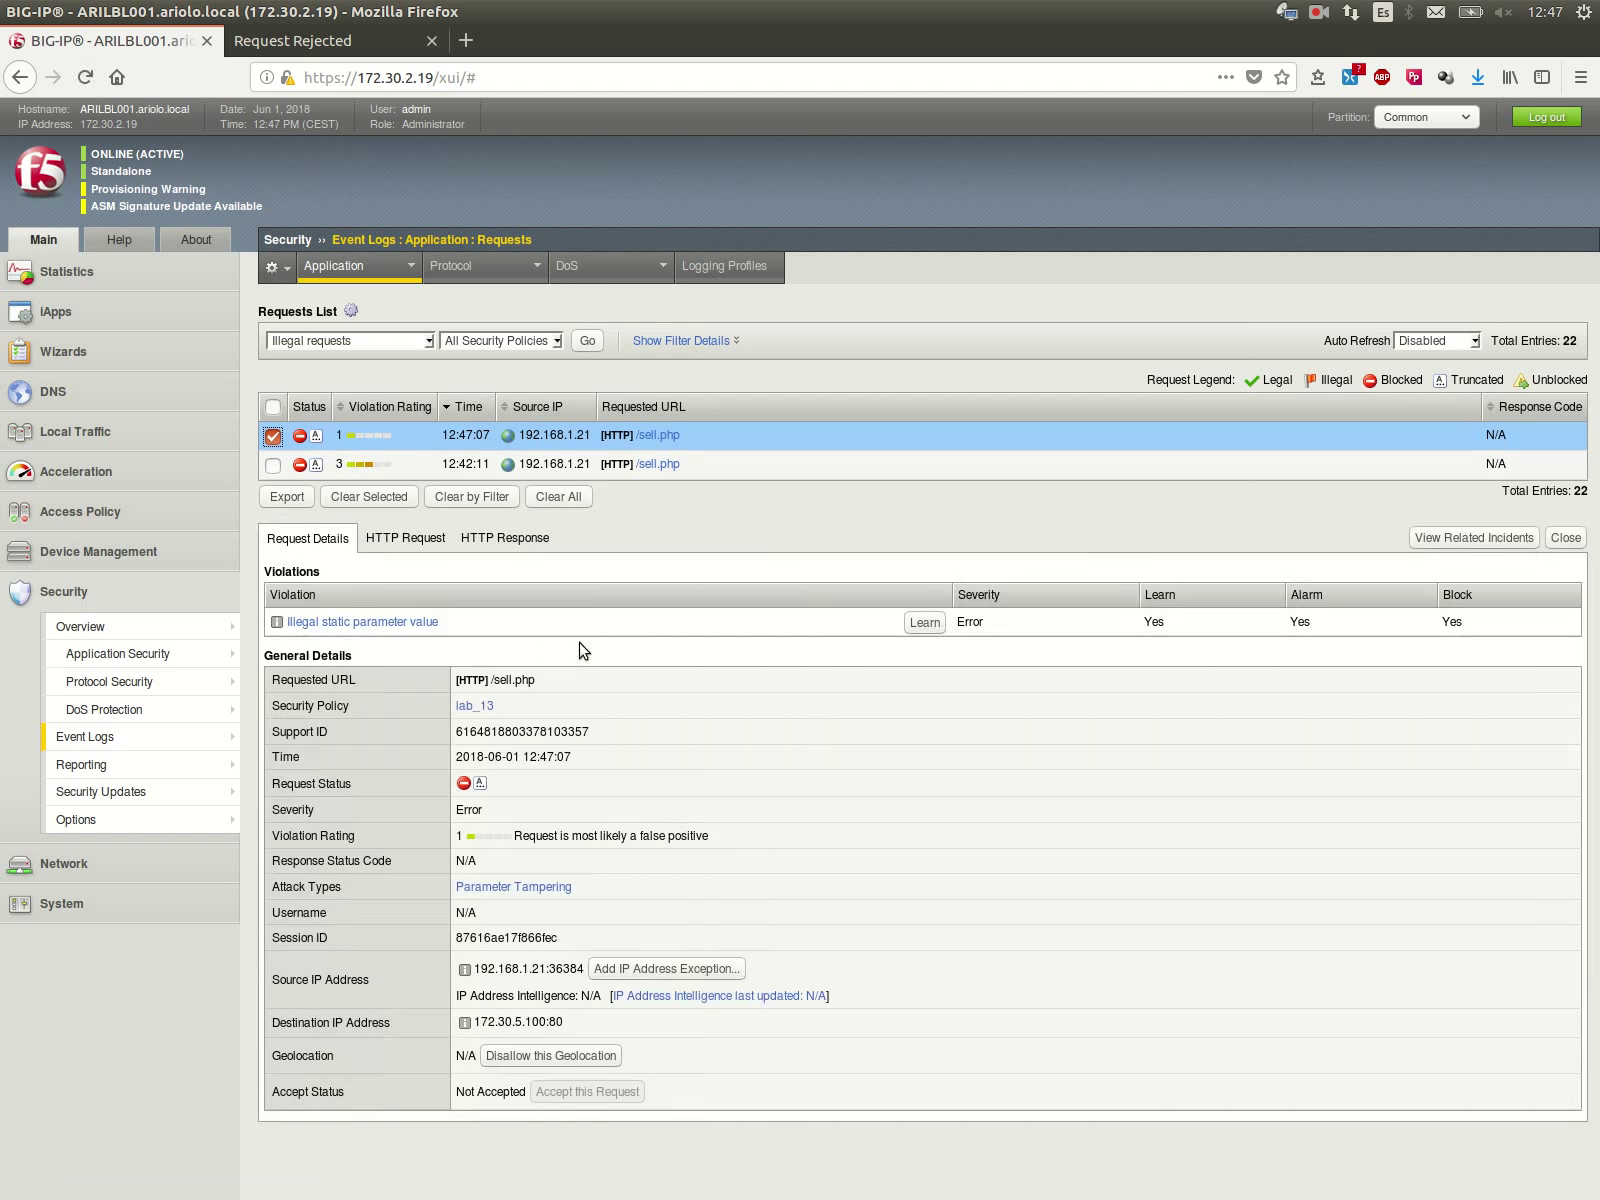
{"action": "left_click", "coordinate": [424, 627]}
{"action": "left_click_drag", "start_coordinate": [507, 668], "coordinate": [596, 670]}
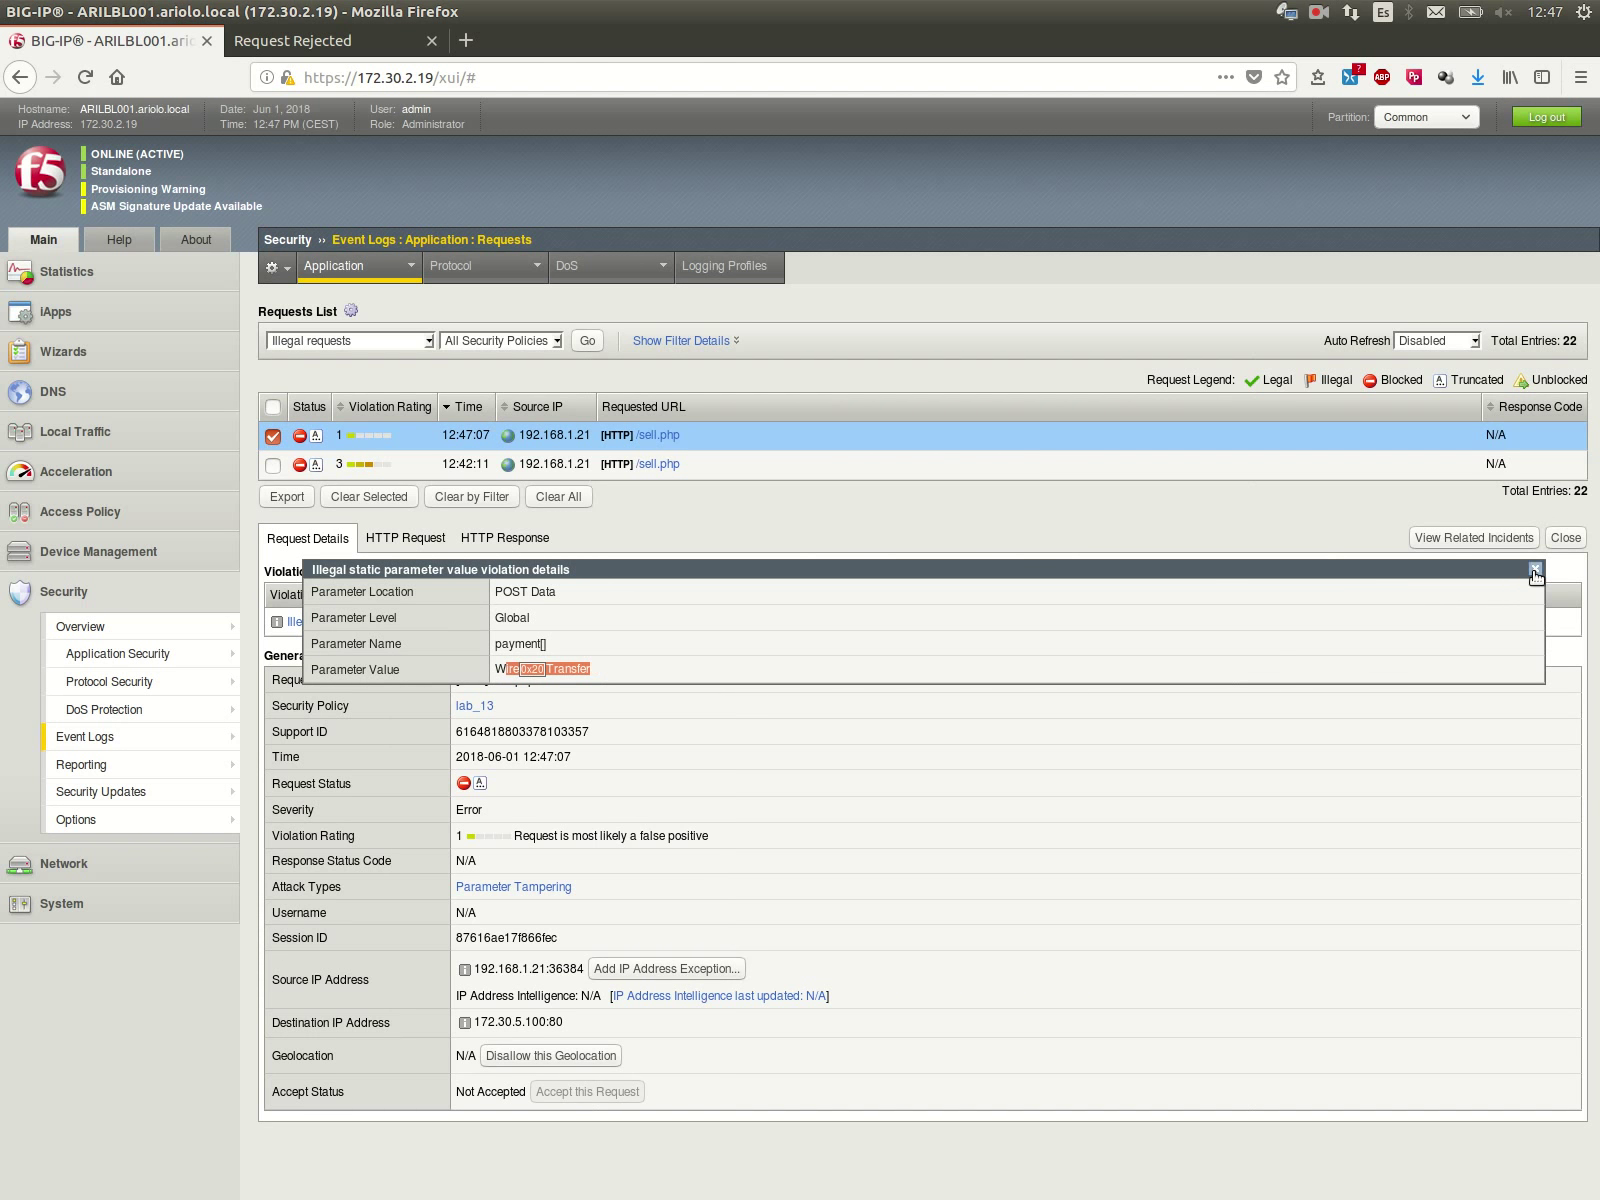
{"action": "left_click", "coordinate": [1535, 568]}
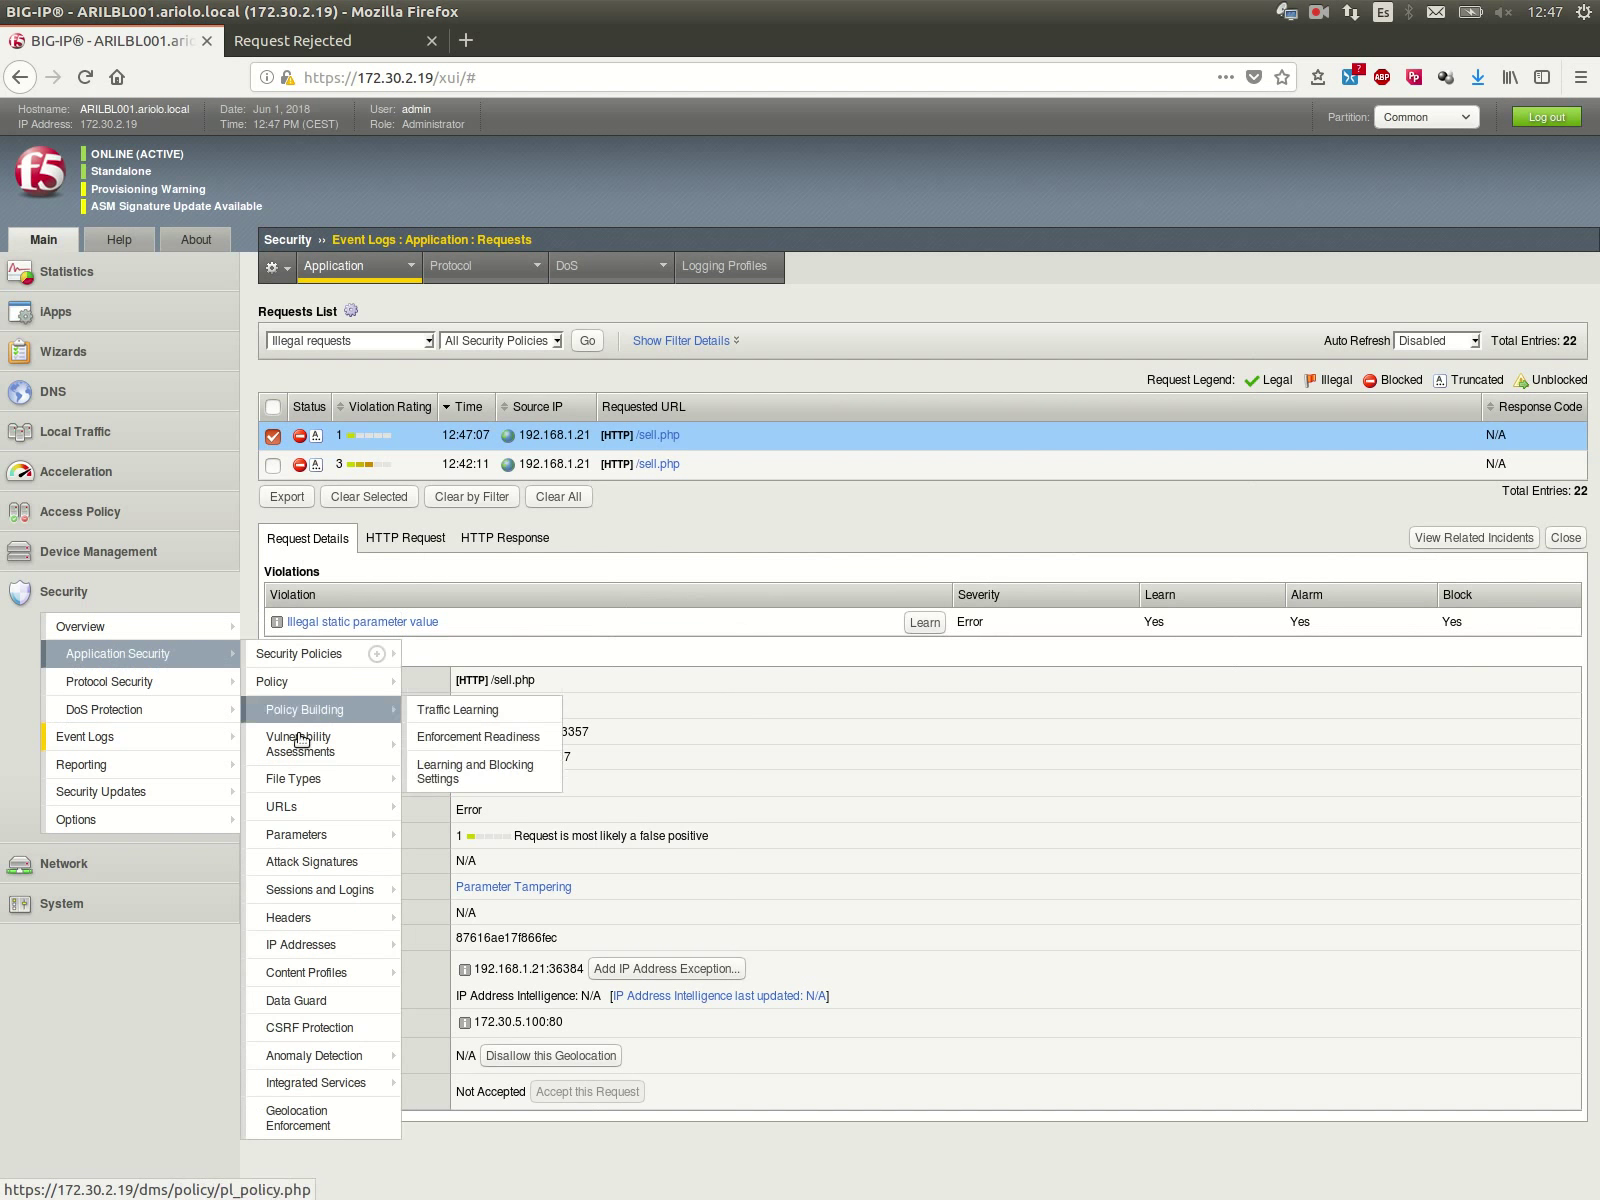
Step: Open payment[]'s properties from the Parameters List to view its four allowed static values
{"action": "mouse_move", "coordinate": [330, 836]}
{"action": "left_click", "coordinate": [422, 836]}
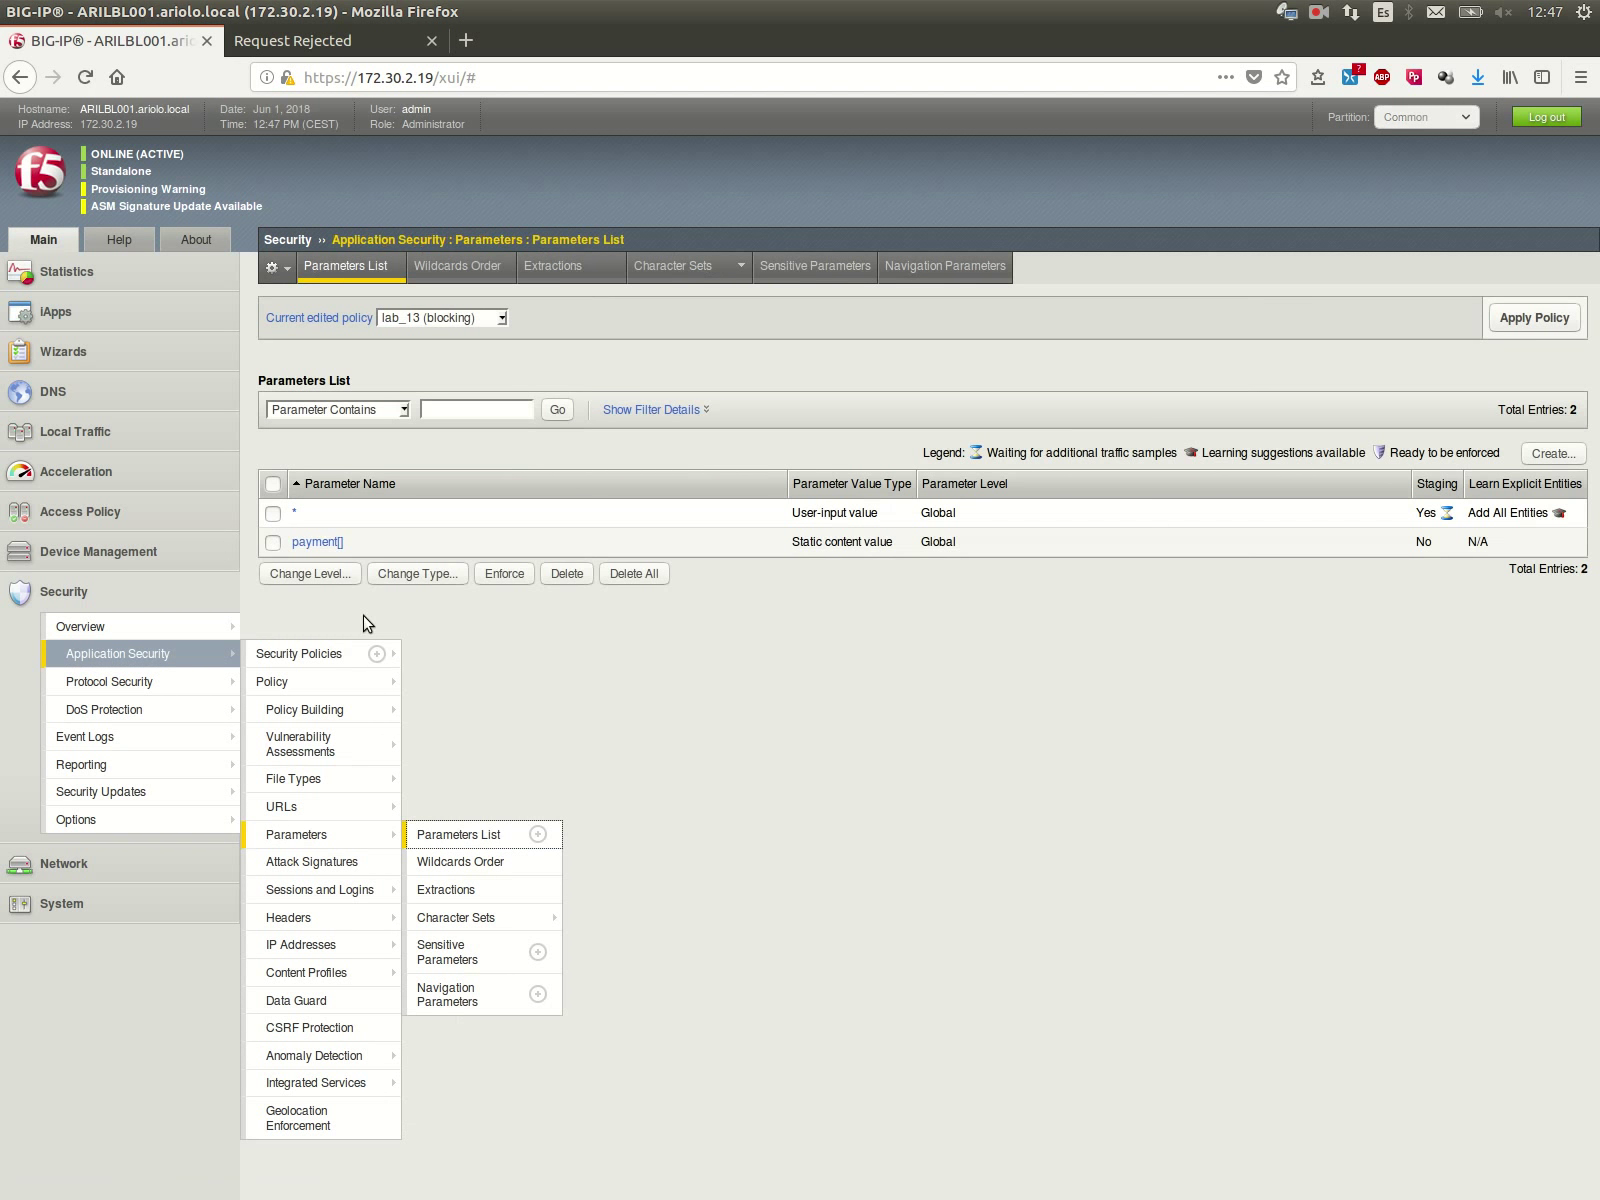
{"action": "left_click", "coordinate": [322, 542]}
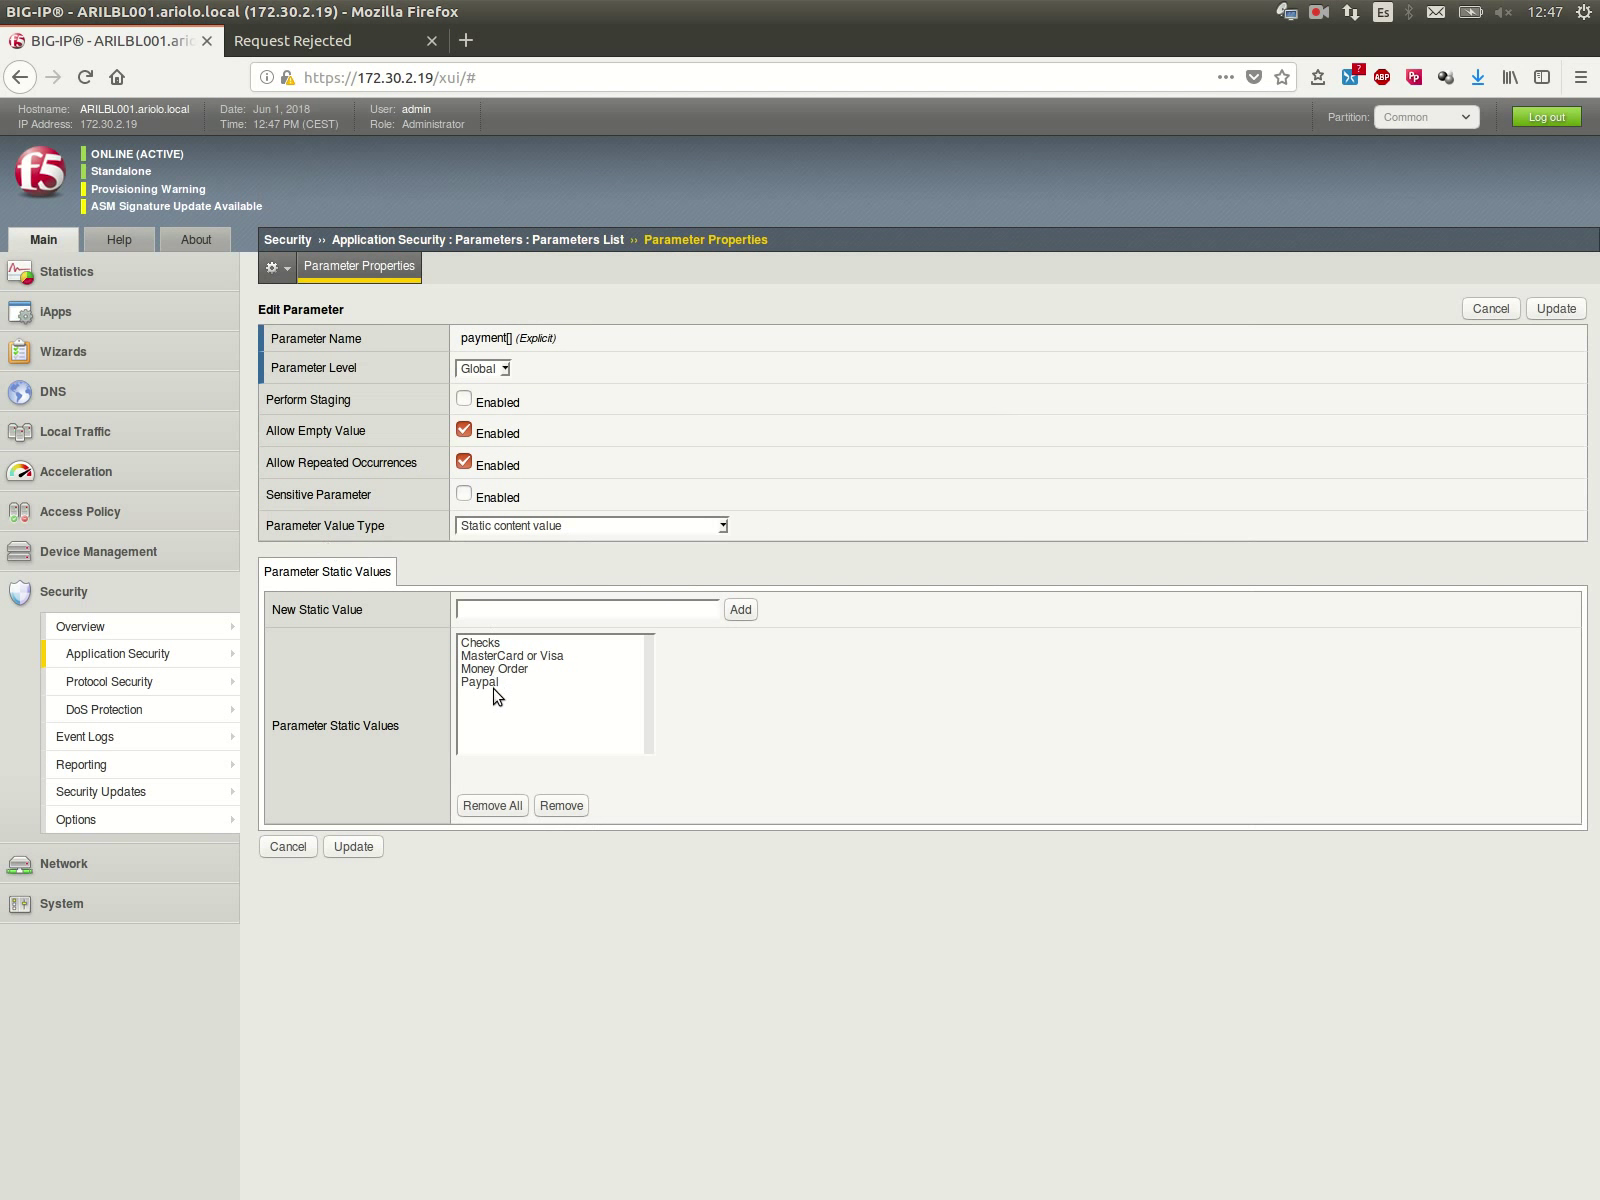